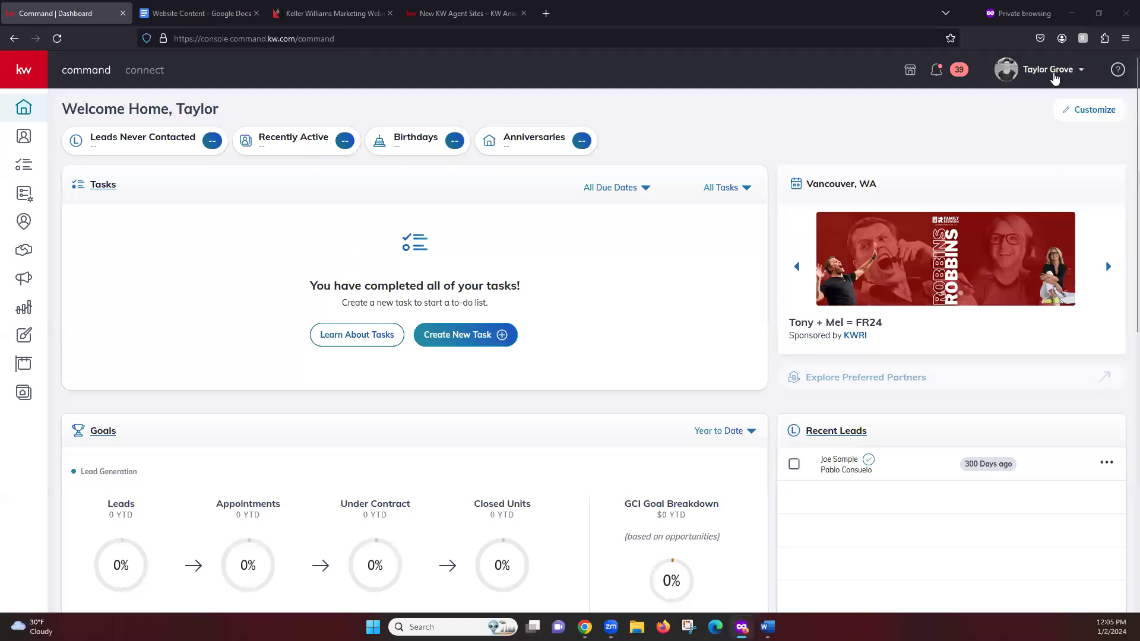
Step: Open the Marketing Profile page from the account menu's Settings, under Connect Settings
{"action": "left_click", "coordinate": [1050, 77]}
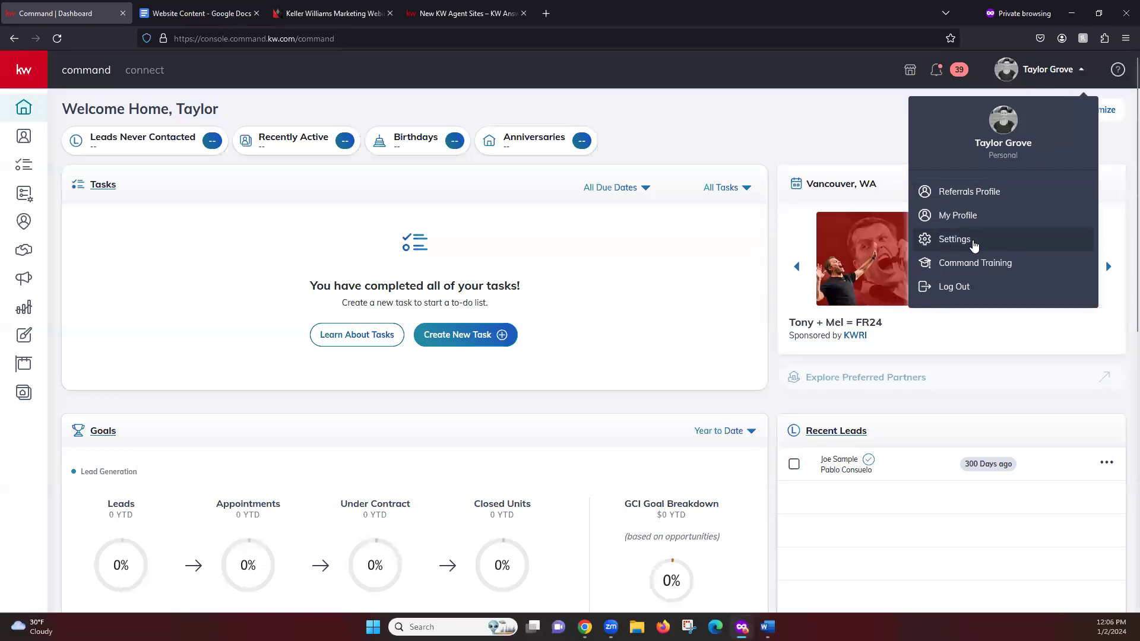
{"action": "left_click", "coordinate": [974, 242]}
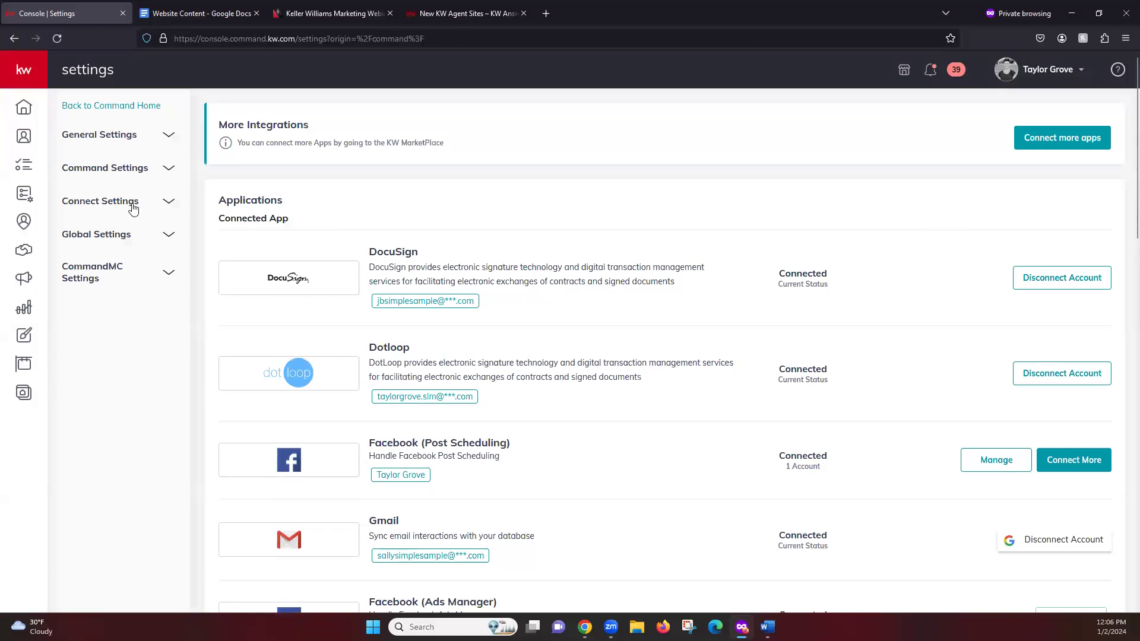
{"action": "left_click", "coordinate": [164, 209]}
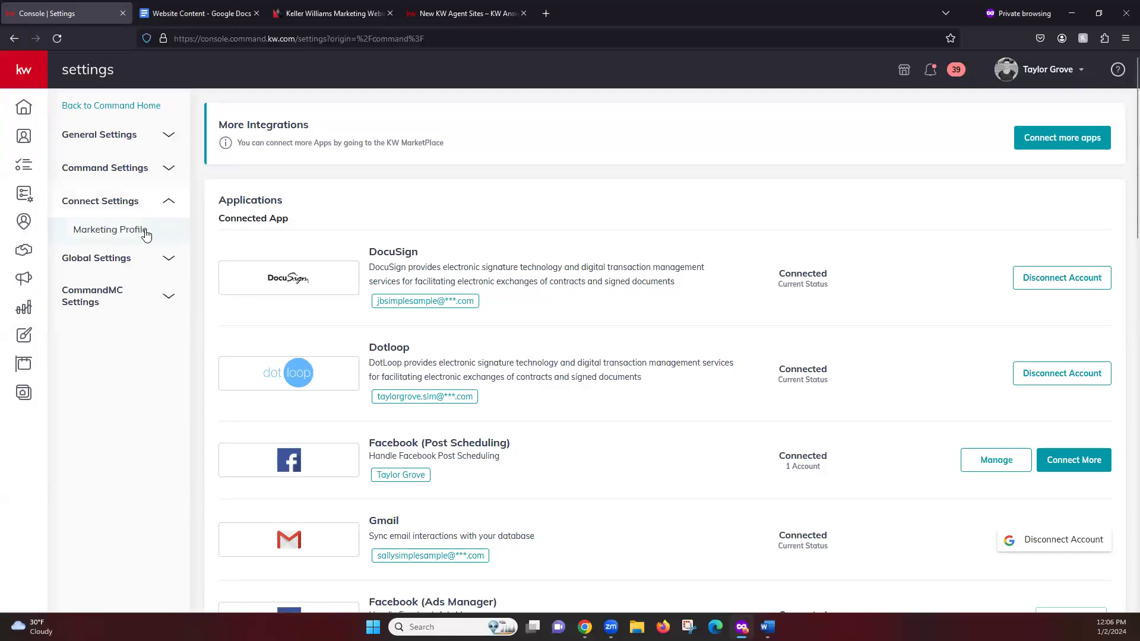
{"action": "left_click", "coordinate": [143, 235]}
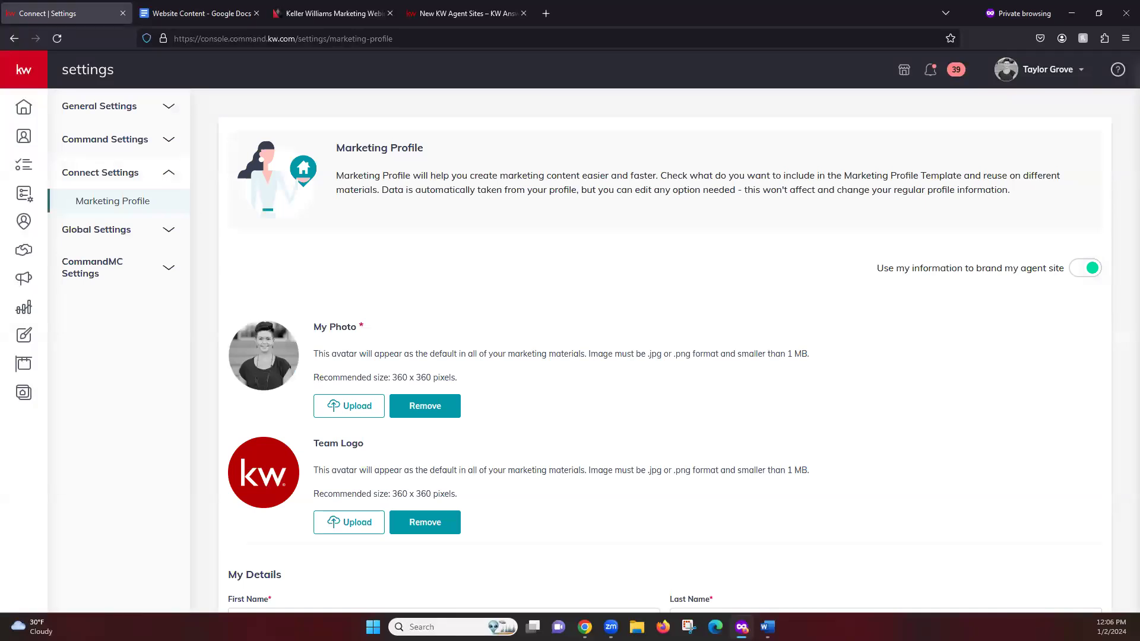
{"action": "scroll", "coordinate": [819, 356], "scroll_direction": "down", "scroll_amount": 1}
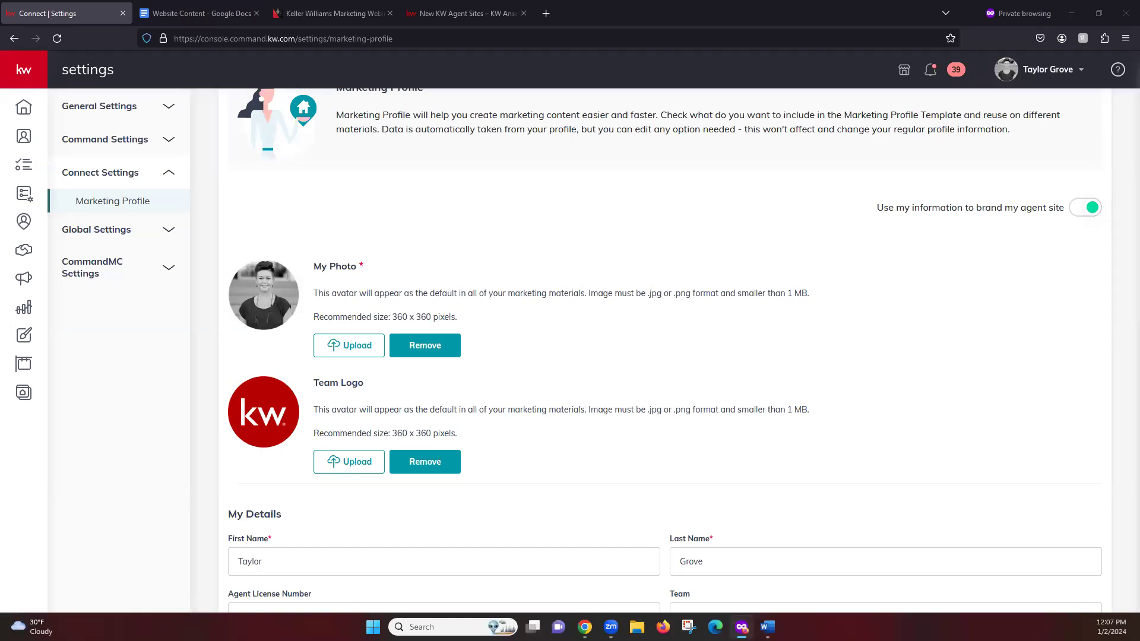
{"action": "scroll", "coordinate": [194, 380], "scroll_direction": "down", "scroll_amount": 1}
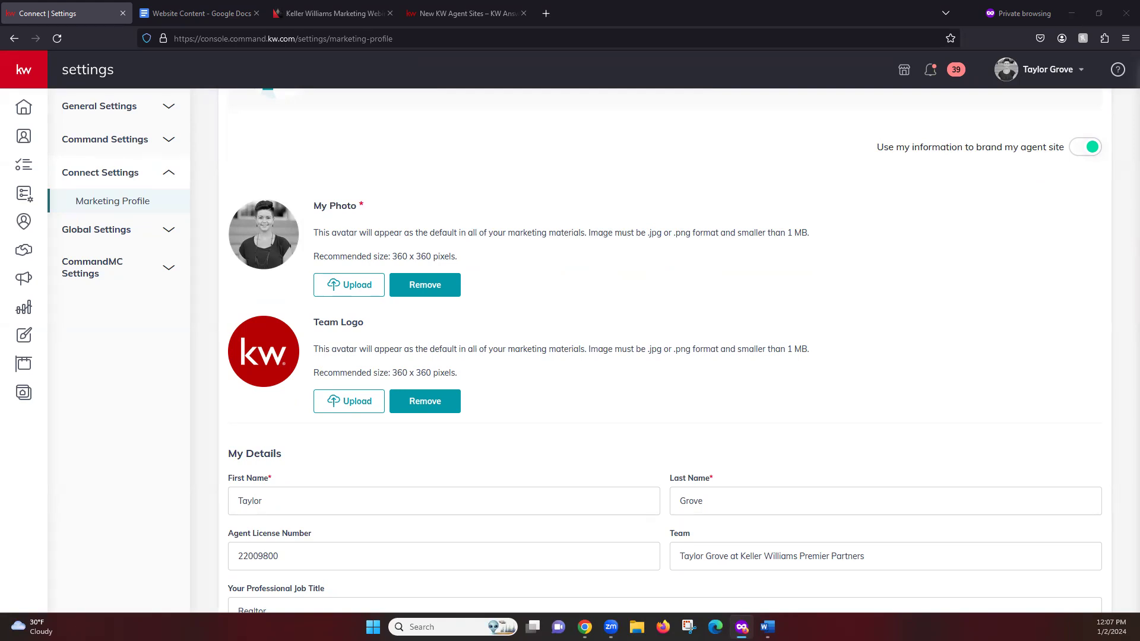
{"action": "scroll", "coordinate": [226, 265], "scroll_direction": "down", "scroll_amount": 4}
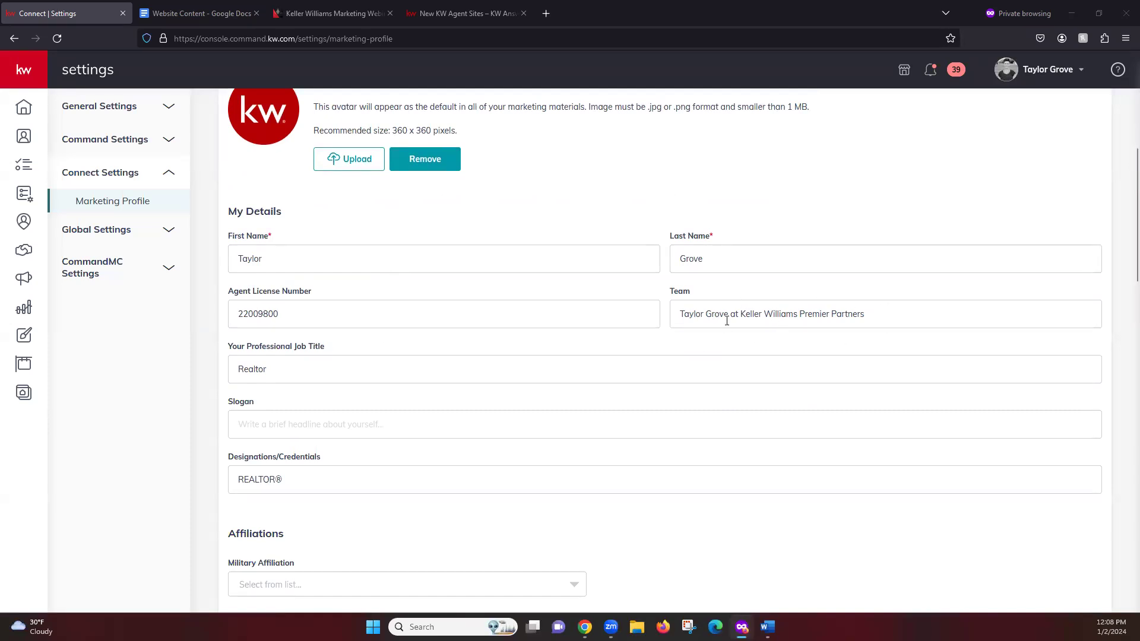
{"action": "scroll", "coordinate": [388, 374], "scroll_direction": "down", "scroll_amount": 1}
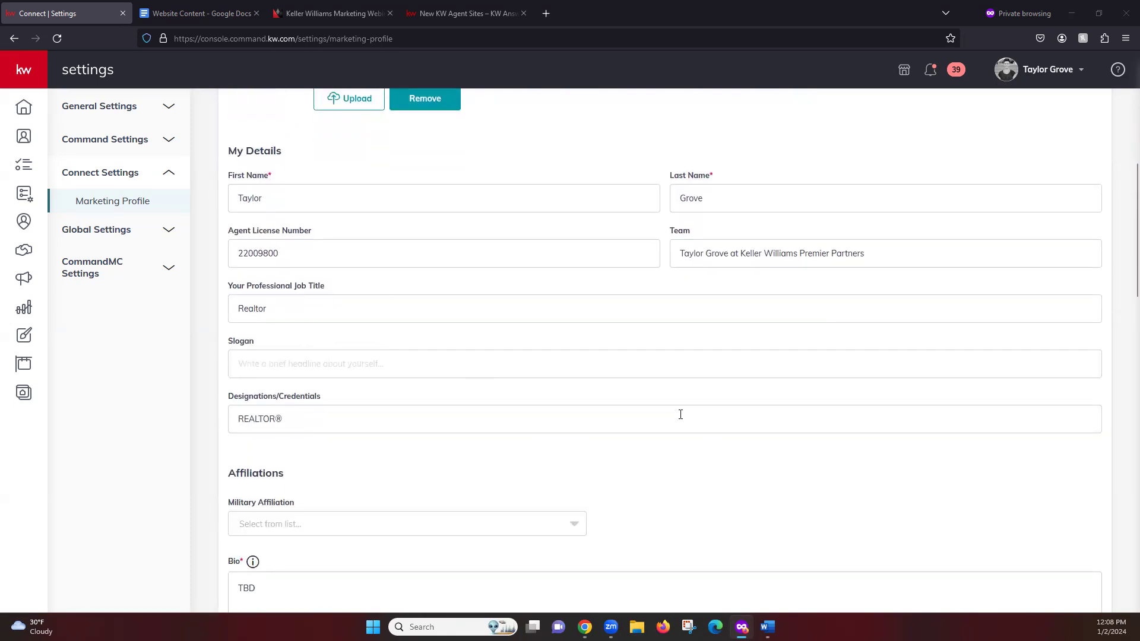
{"action": "left_click", "coordinate": [315, 363]}
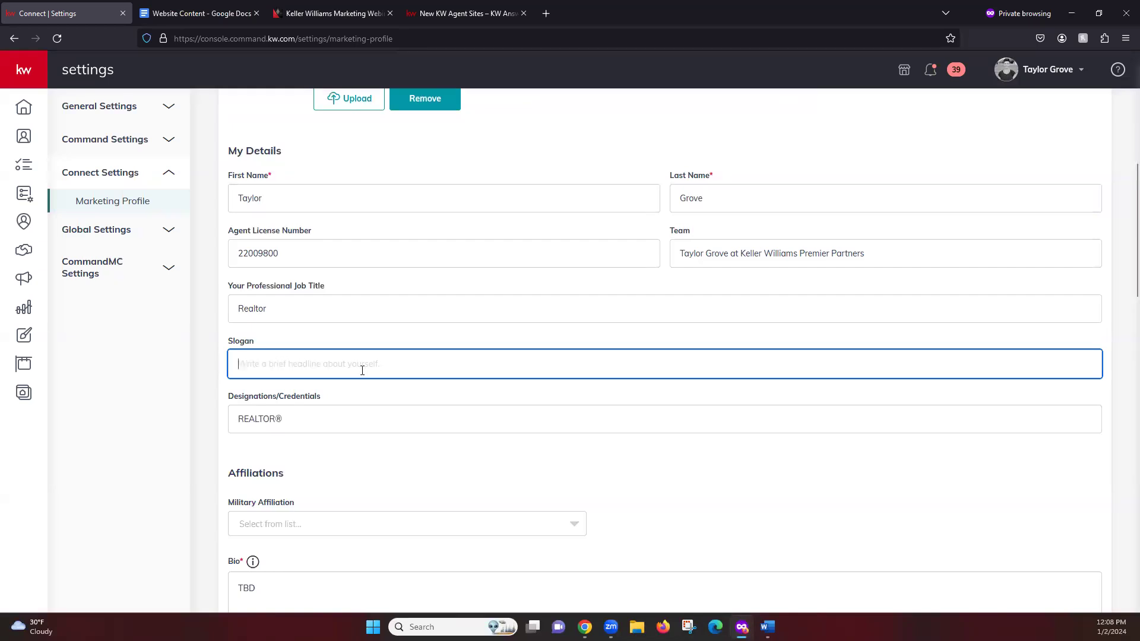
{"action": "scroll", "coordinate": [407, 384], "scroll_direction": "down", "scroll_amount": 1}
{"action": "left_click", "coordinate": [348, 355]}
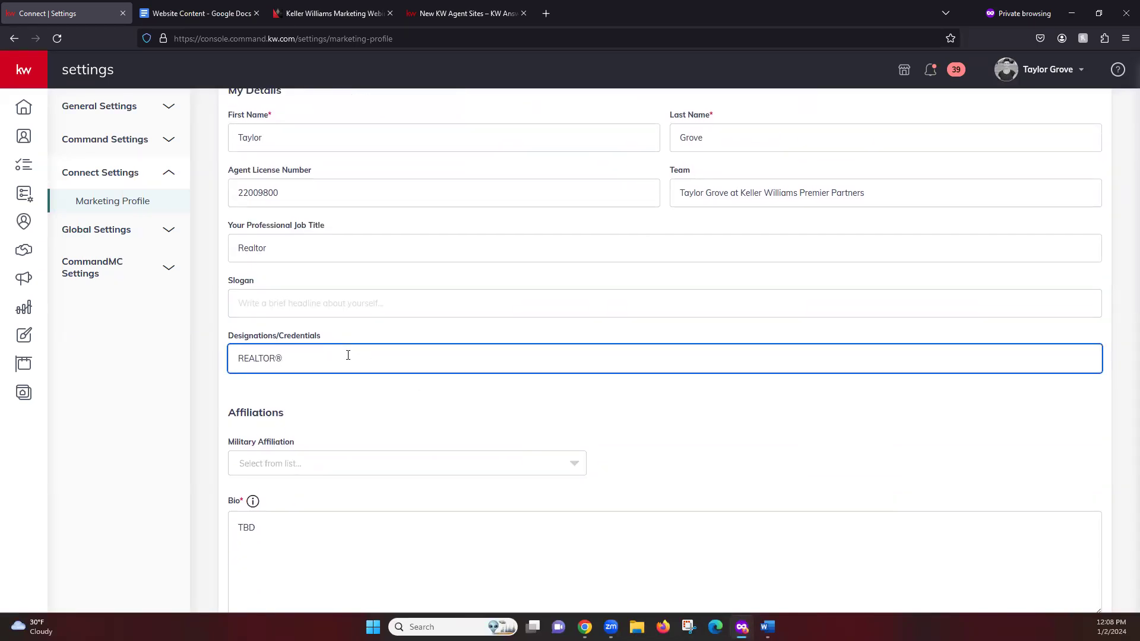
{"action": "scroll", "coordinate": [418, 380], "scroll_direction": "down", "scroll_amount": 2}
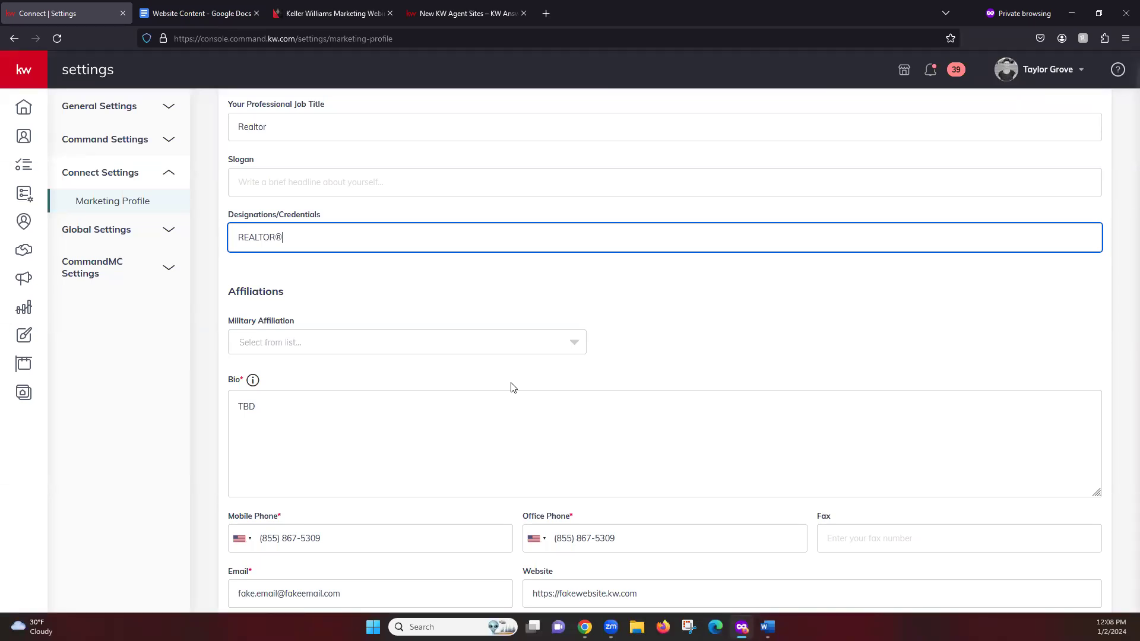
Step: Choose Active Duty Military as Military Affiliation, leaving Military Service Details unselected
{"action": "left_click", "coordinate": [570, 347]}
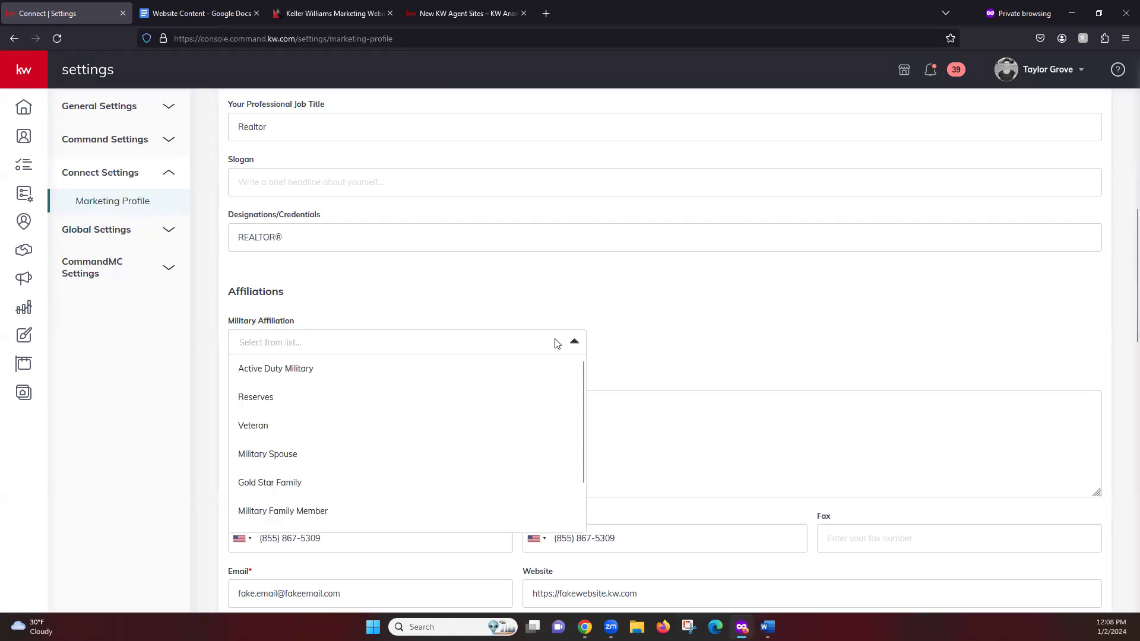
{"action": "scroll", "coordinate": [457, 445], "scroll_direction": "down", "scroll_amount": 1}
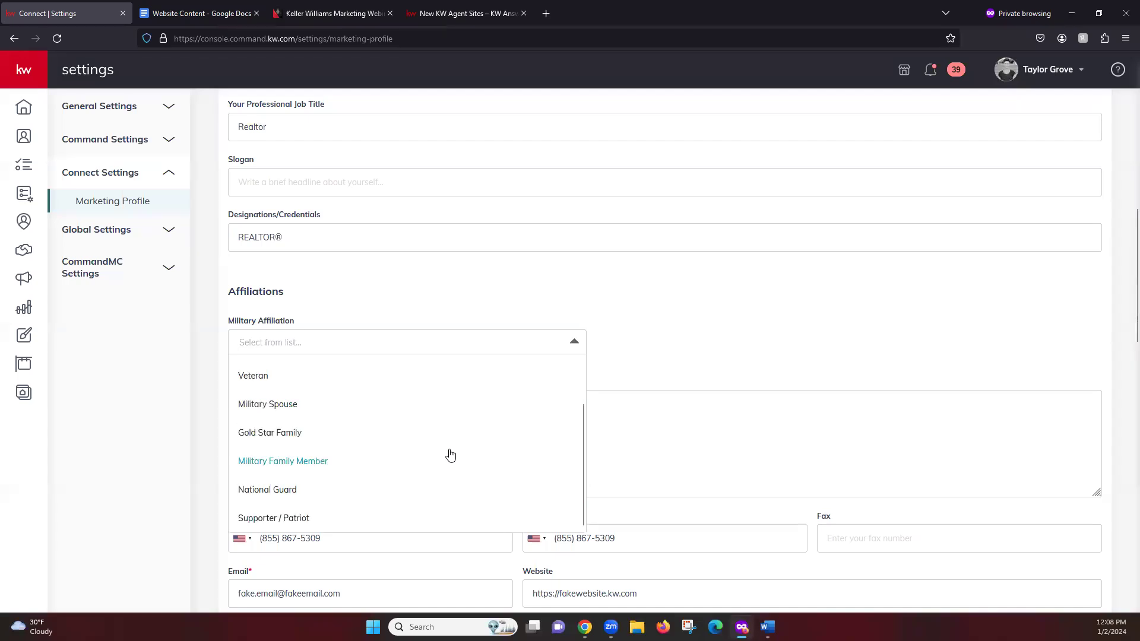
{"action": "scroll", "coordinate": [457, 457], "scroll_direction": "up", "scroll_amount": 2}
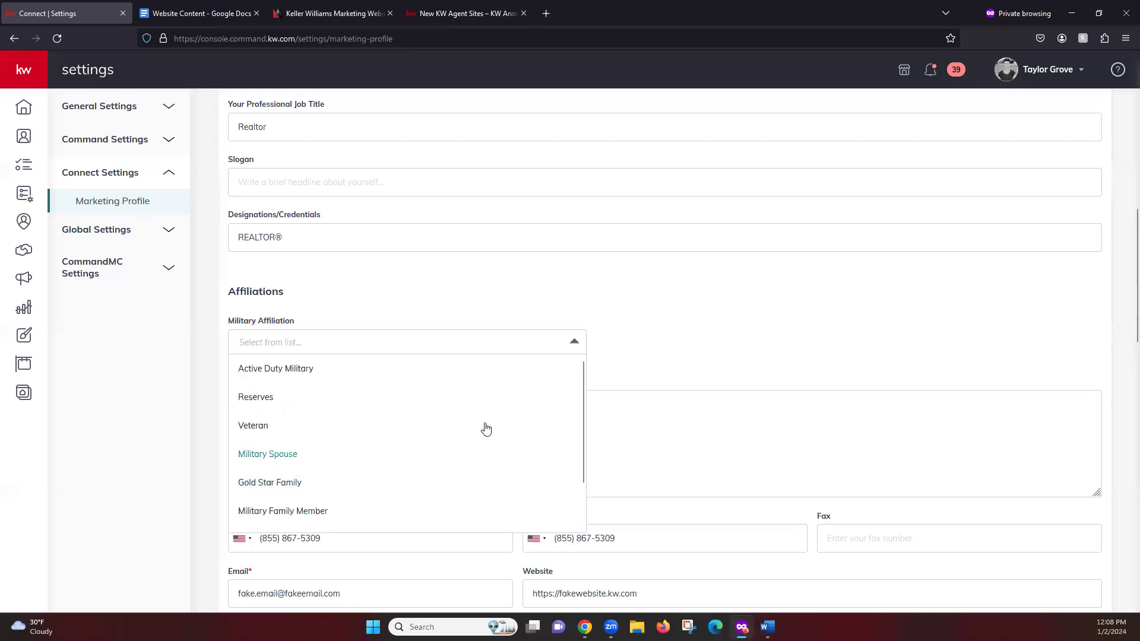
{"action": "left_click", "coordinate": [295, 374]}
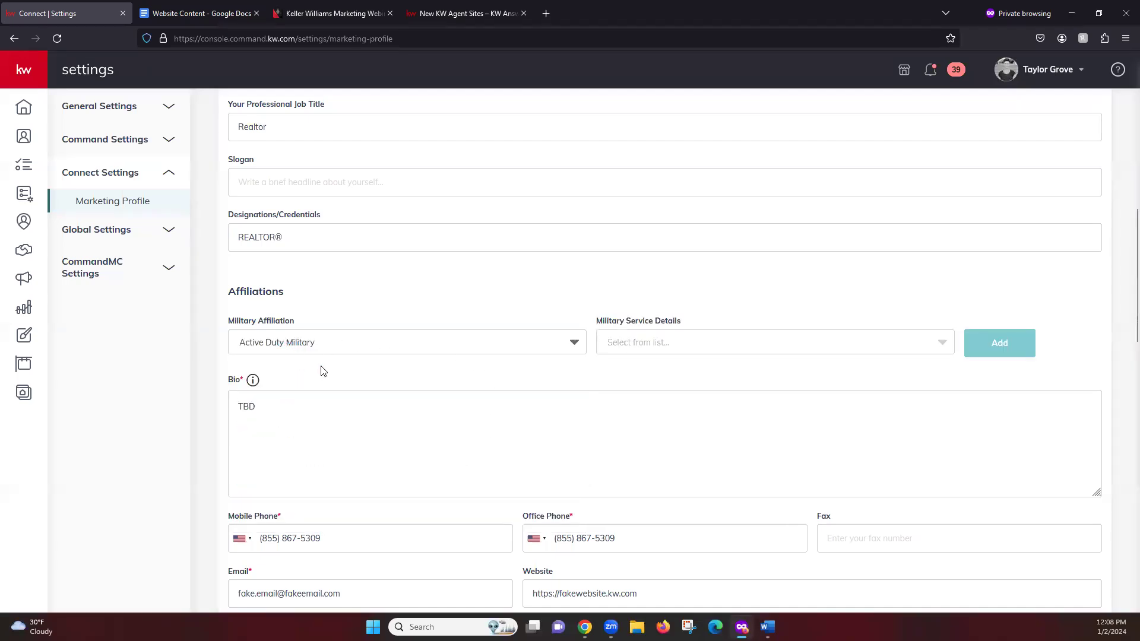
{"action": "left_click", "coordinate": [944, 348]}
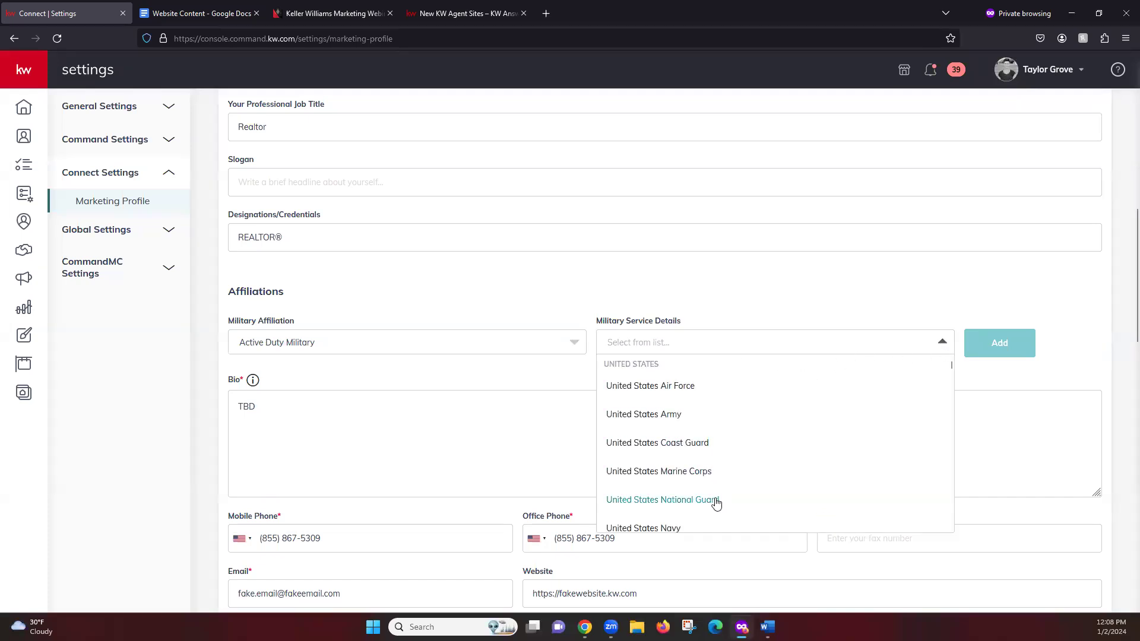
{"action": "left_click", "coordinate": [809, 282]}
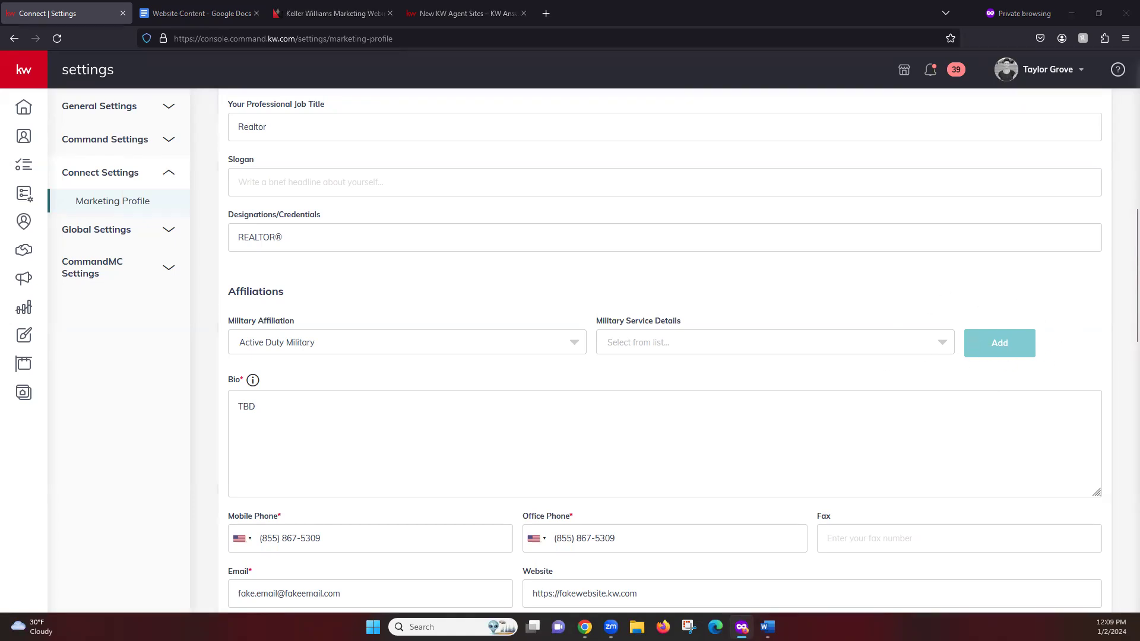
{"action": "left_click", "coordinate": [342, 279]}
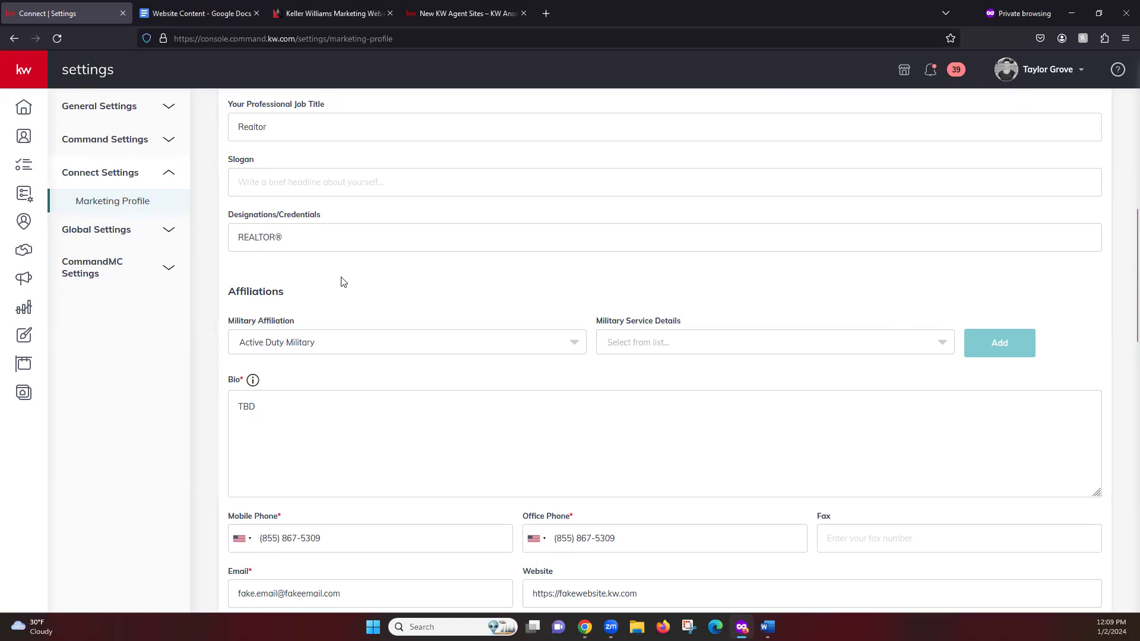
{"action": "scroll", "coordinate": [416, 306], "scroll_direction": "down", "scroll_amount": 2}
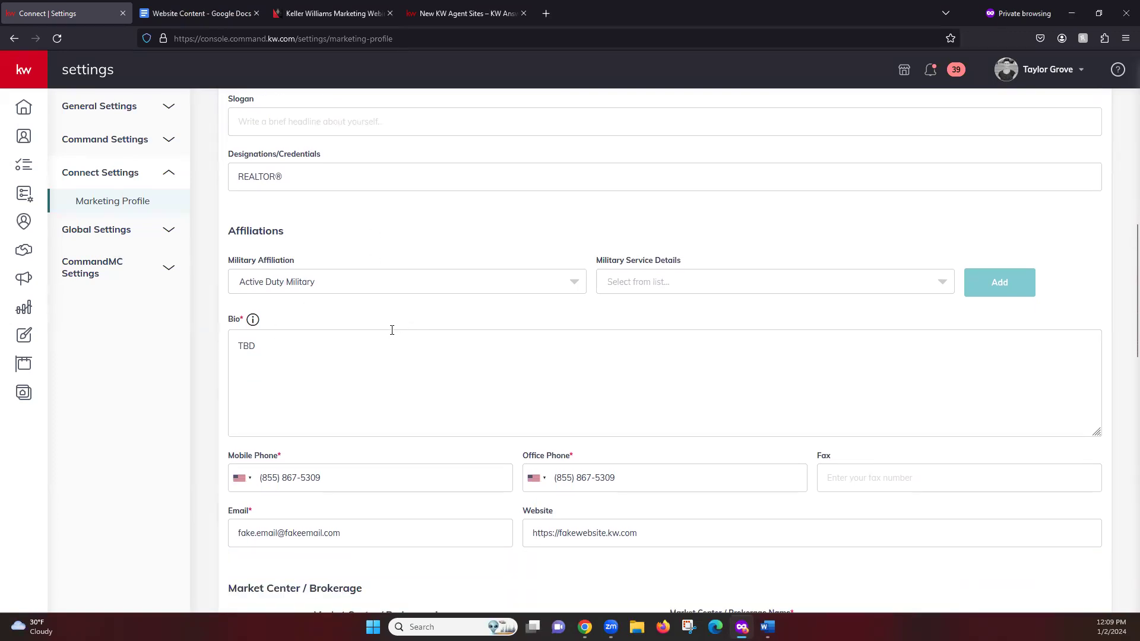
Step: Stretch the Bio field downward so its text box is taller
{"action": "left_click", "coordinate": [419, 377]}
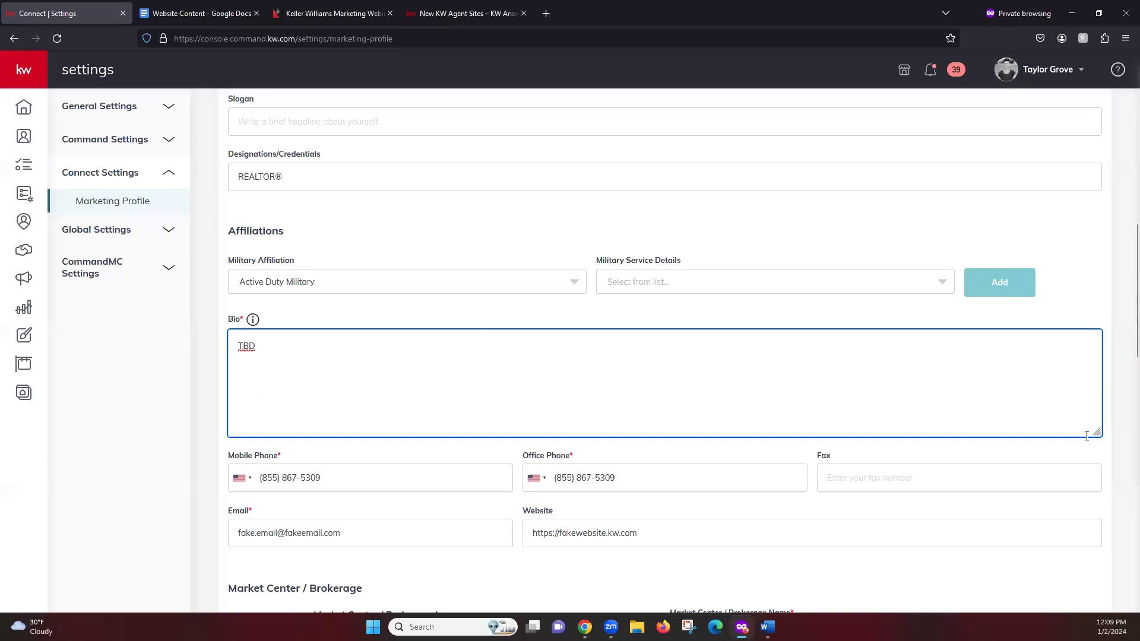
{"action": "left_click_drag", "start_coordinate": [1097, 431], "coordinate": [1096, 504]}
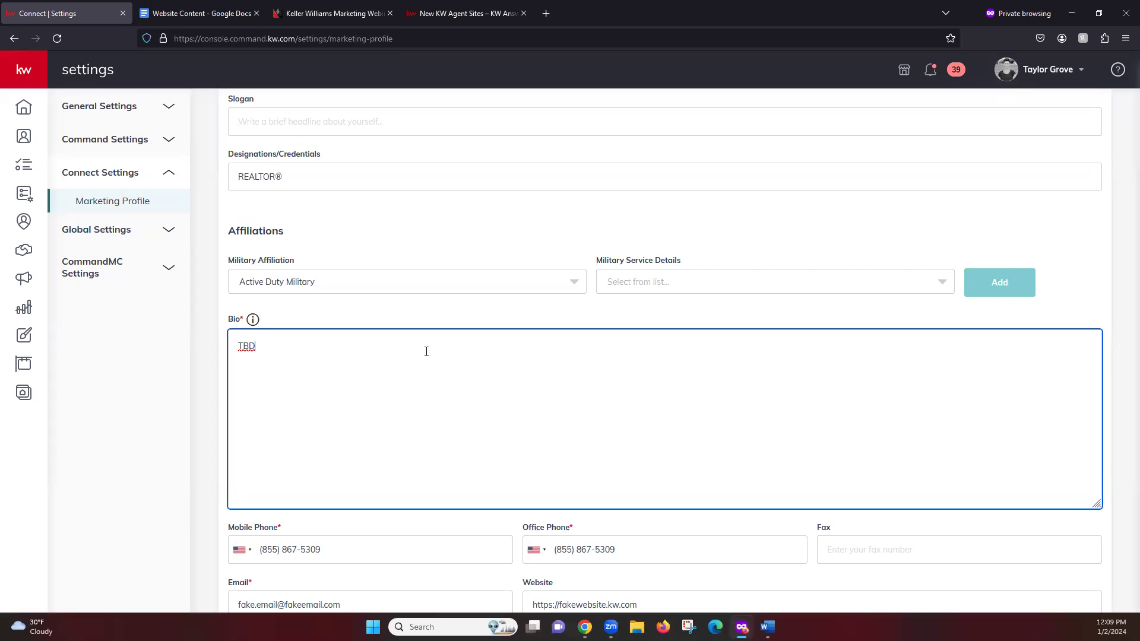
{"action": "scroll", "coordinate": [516, 324], "scroll_direction": "down", "scroll_amount": 4}
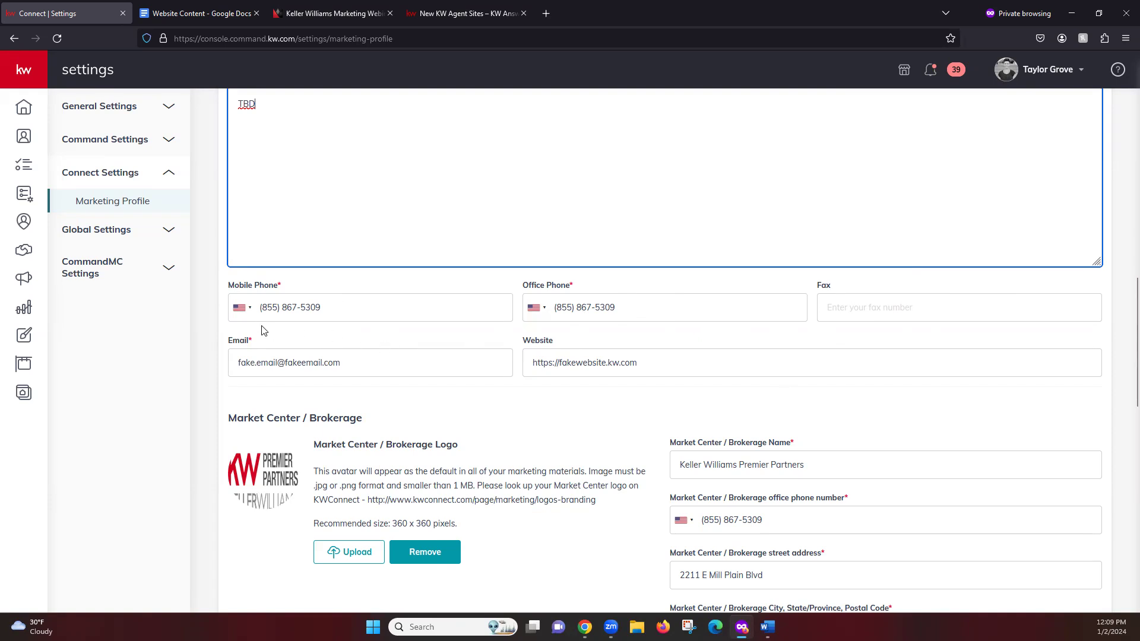
{"action": "left_click", "coordinate": [249, 308]}
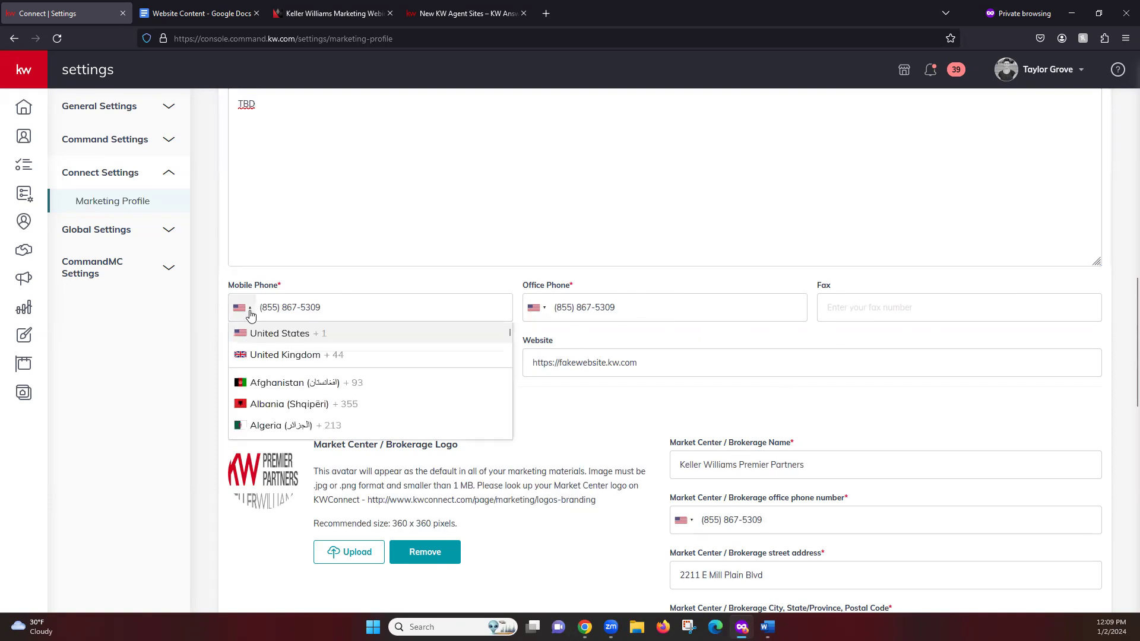
{"action": "left_click", "coordinate": [249, 309]}
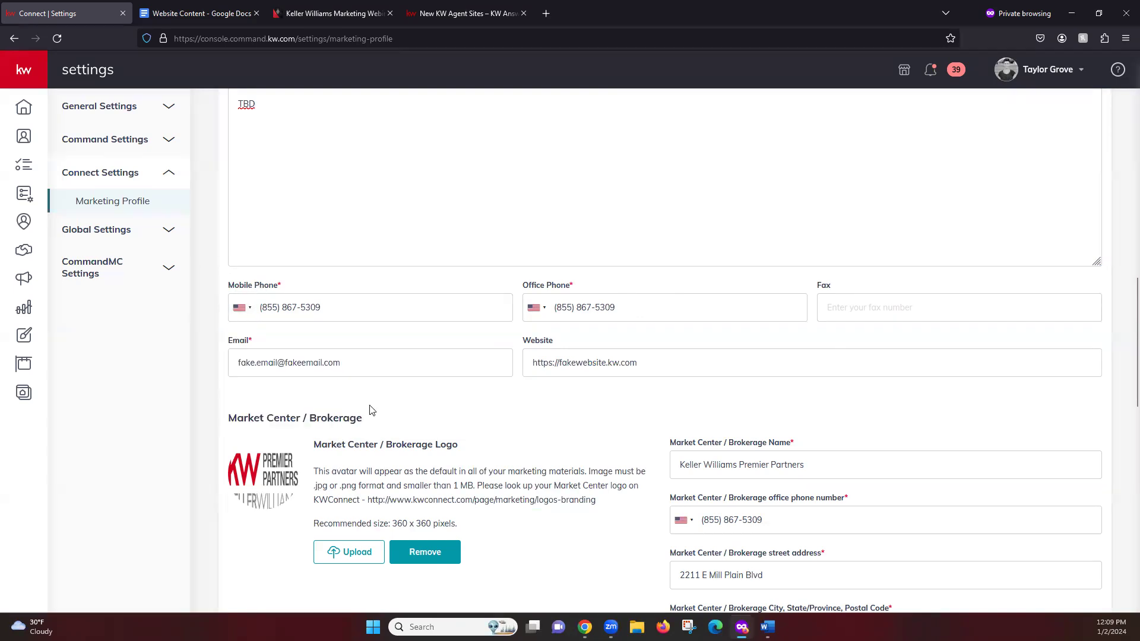
{"action": "left_click", "coordinate": [385, 365]}
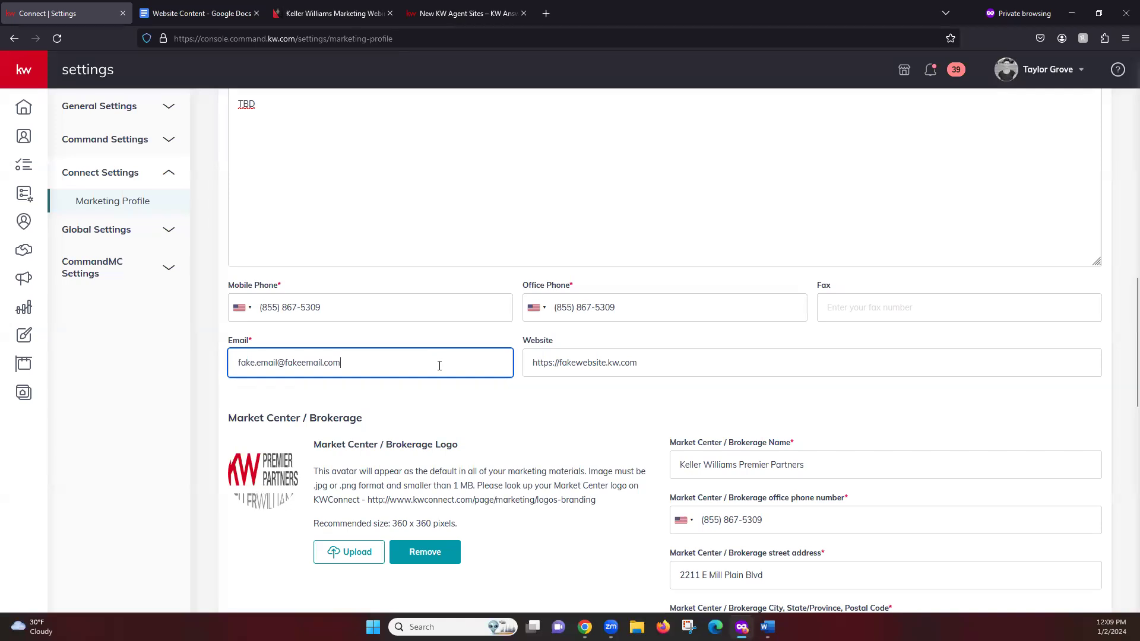
{"action": "left_click", "coordinate": [664, 372]}
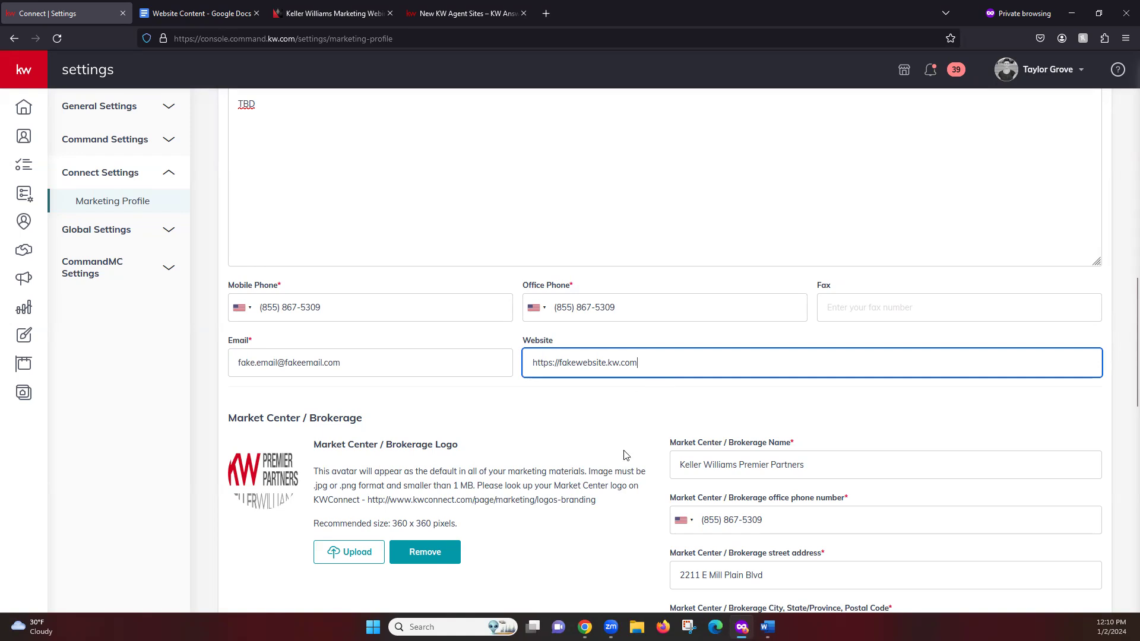
{"action": "scroll", "coordinate": [623, 453], "scroll_direction": "down", "scroll_amount": 3}
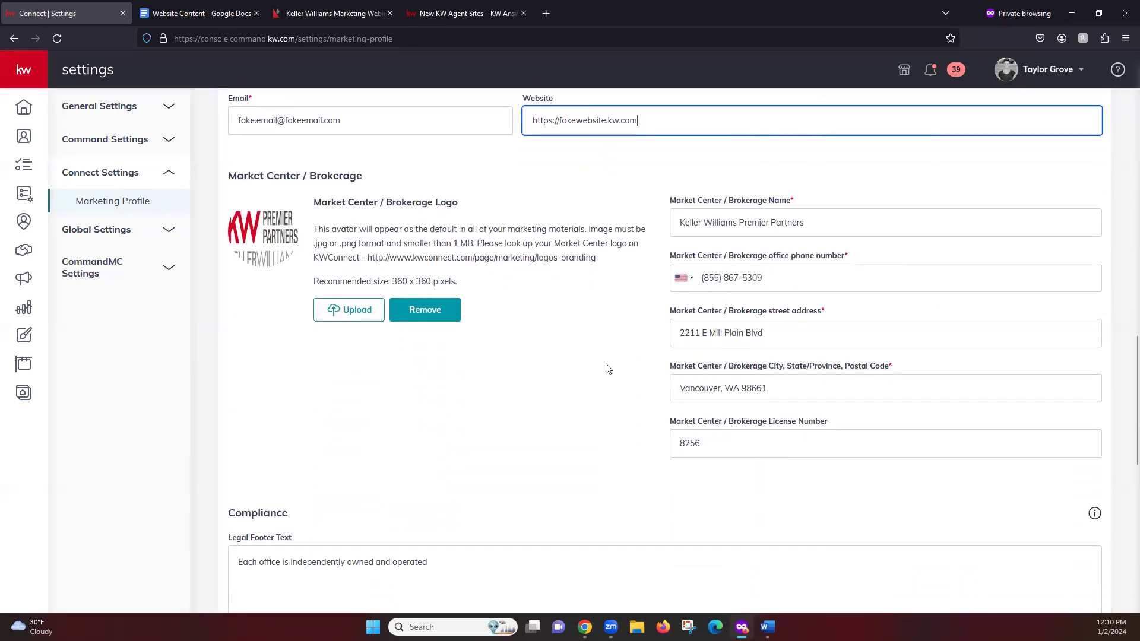
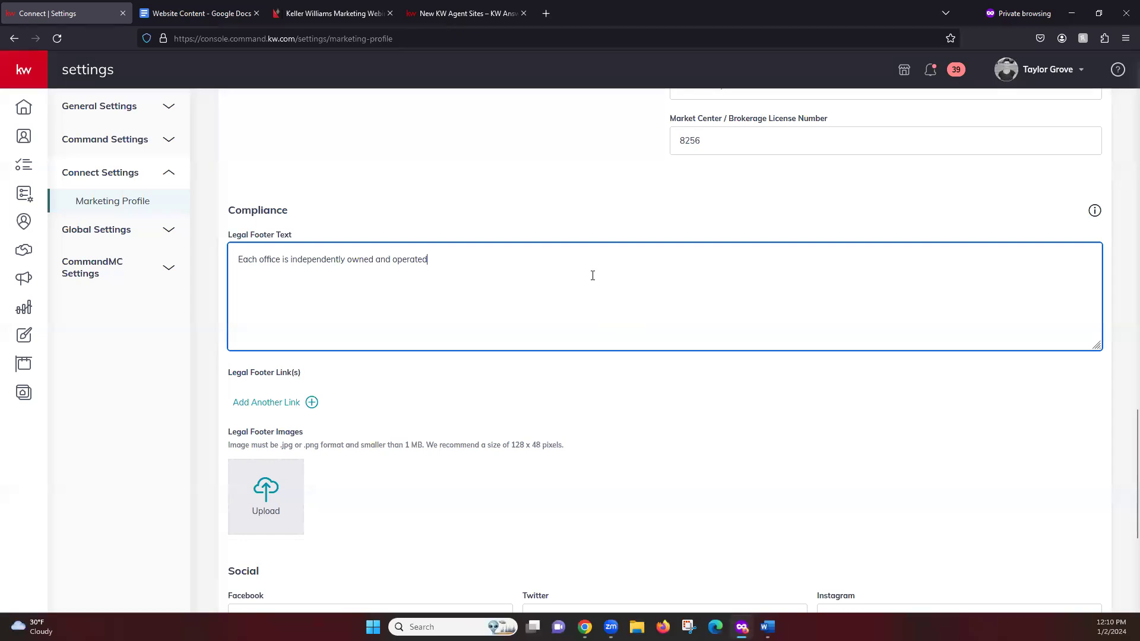
Step: Select and review the Marketing Profile's legal footer text, leaving it unchanged
{"action": "left_click_drag", "start_coordinate": [236, 259], "coordinate": [532, 282]}
{"action": "left_click", "coordinate": [533, 282]}
{"action": "left_click", "coordinate": [472, 269]}
{"action": "left_click_drag", "start_coordinate": [233, 258], "coordinate": [547, 277]}
{"action": "left_click", "coordinate": [539, 280]}
{"action": "scroll", "coordinate": [487, 365], "scroll_direction": "down", "scroll_amount": 1}
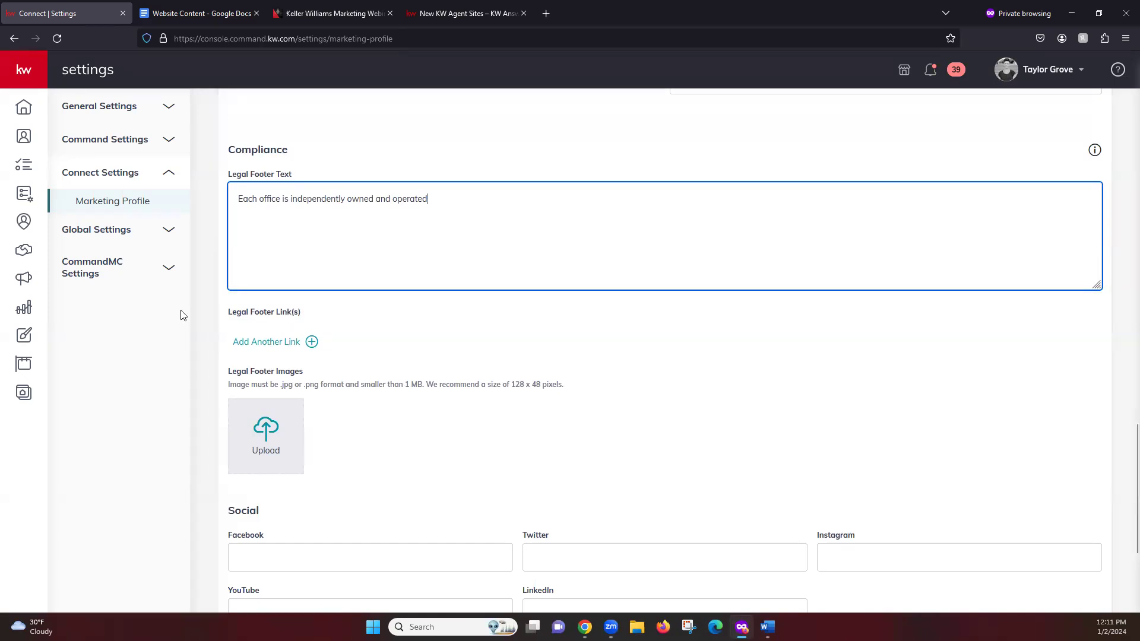
{"action": "left_click", "coordinate": [488, 390]}
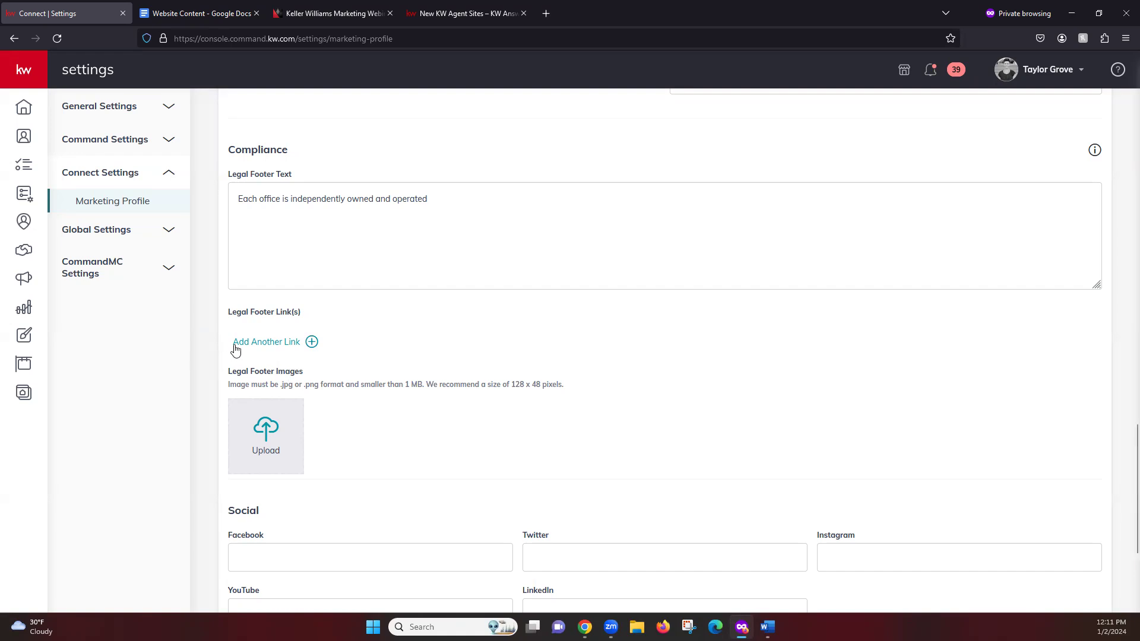
Step: Add a legal footer link row, then remove it while still empty
{"action": "left_click", "coordinate": [285, 343]}
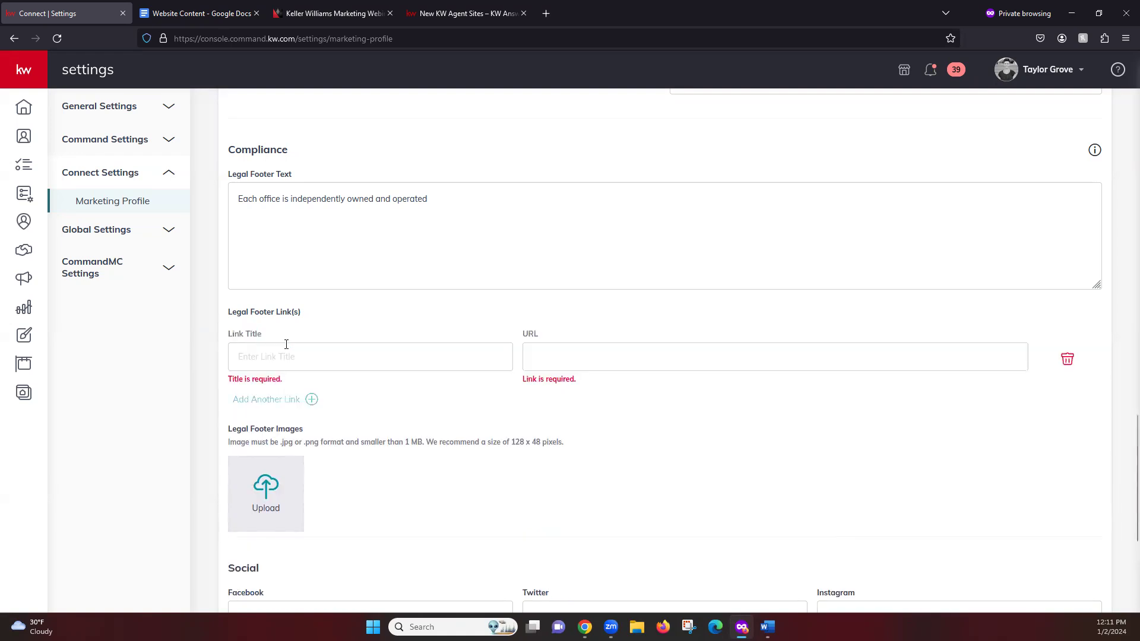
{"action": "left_click", "coordinate": [337, 352]}
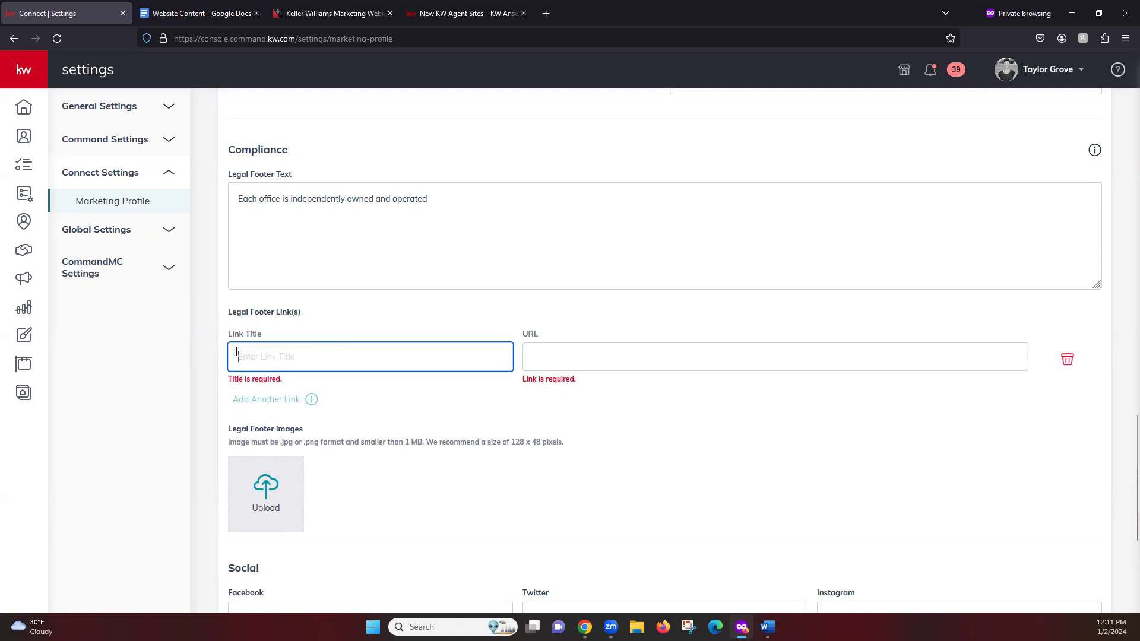
{"action": "left_click", "coordinate": [705, 367]}
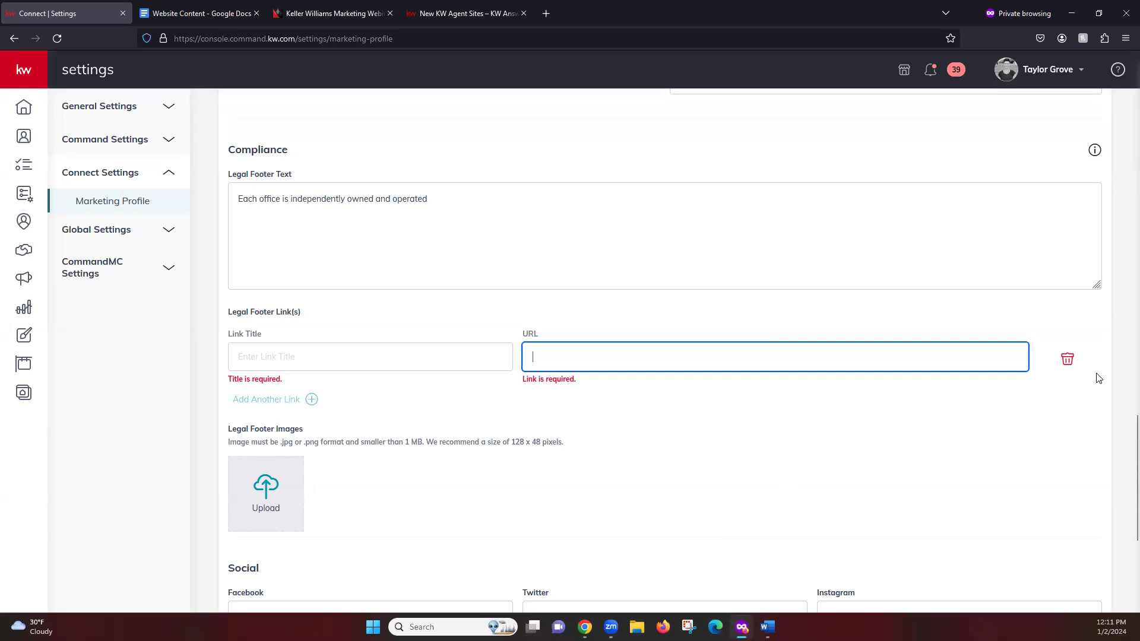
{"action": "left_click", "coordinate": [1066, 361]}
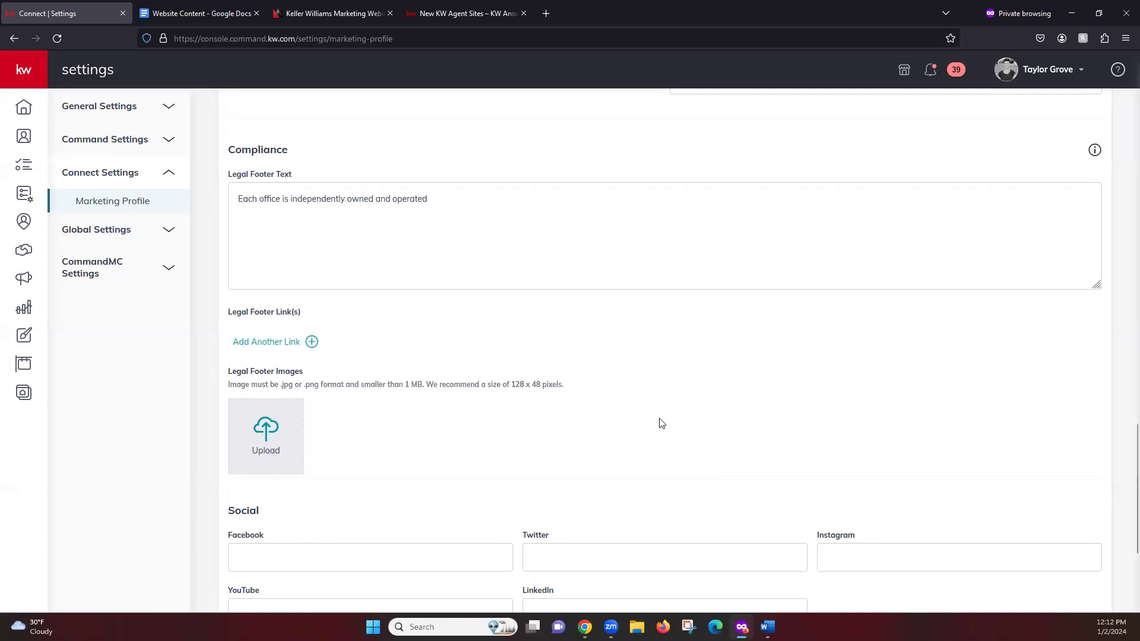
Step: Save the Marketing Profile changes and dismiss the saved confirmation
{"action": "scroll", "coordinate": [659, 422], "scroll_direction": "down", "scroll_amount": 1}
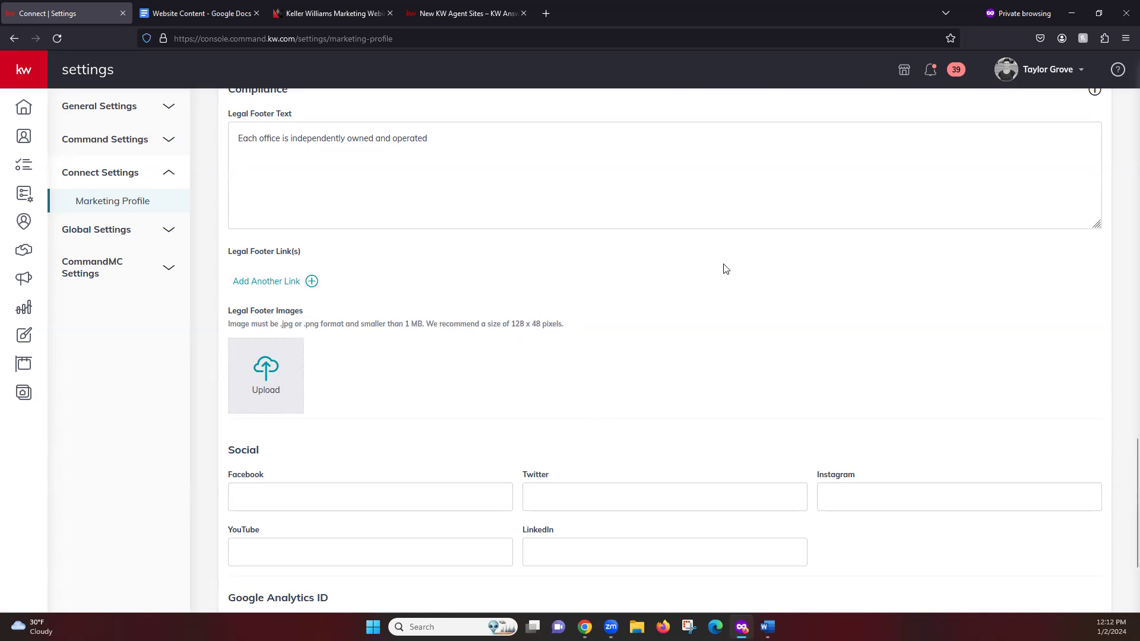
{"action": "scroll", "coordinate": [699, 322], "scroll_direction": "down", "scroll_amount": 3}
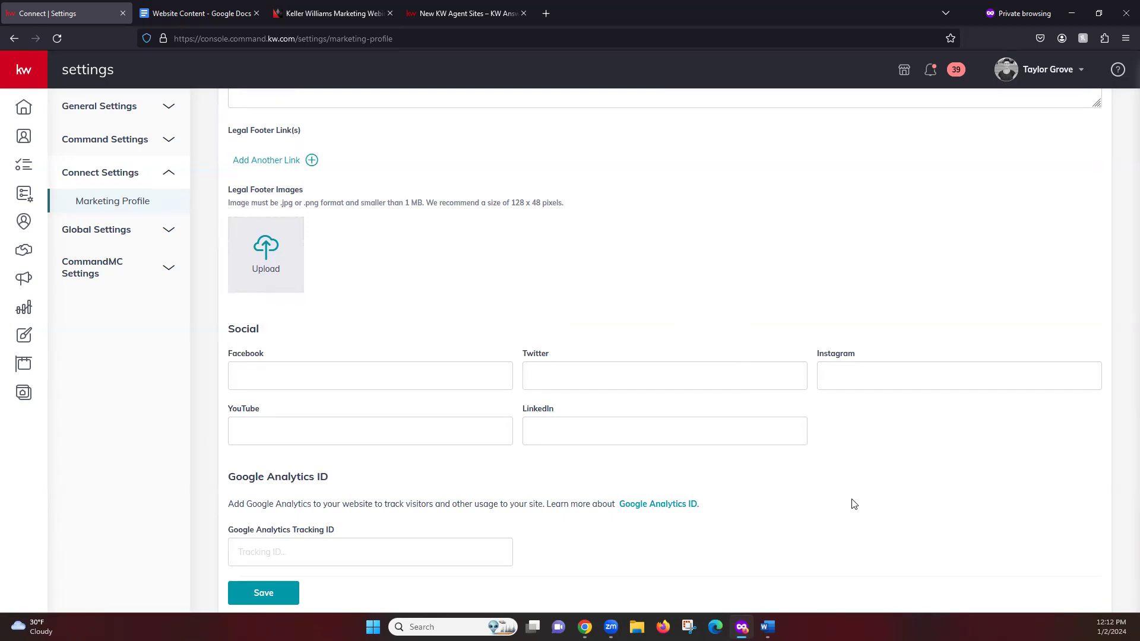
{"action": "scroll", "coordinate": [854, 504], "scroll_direction": "down", "scroll_amount": 1}
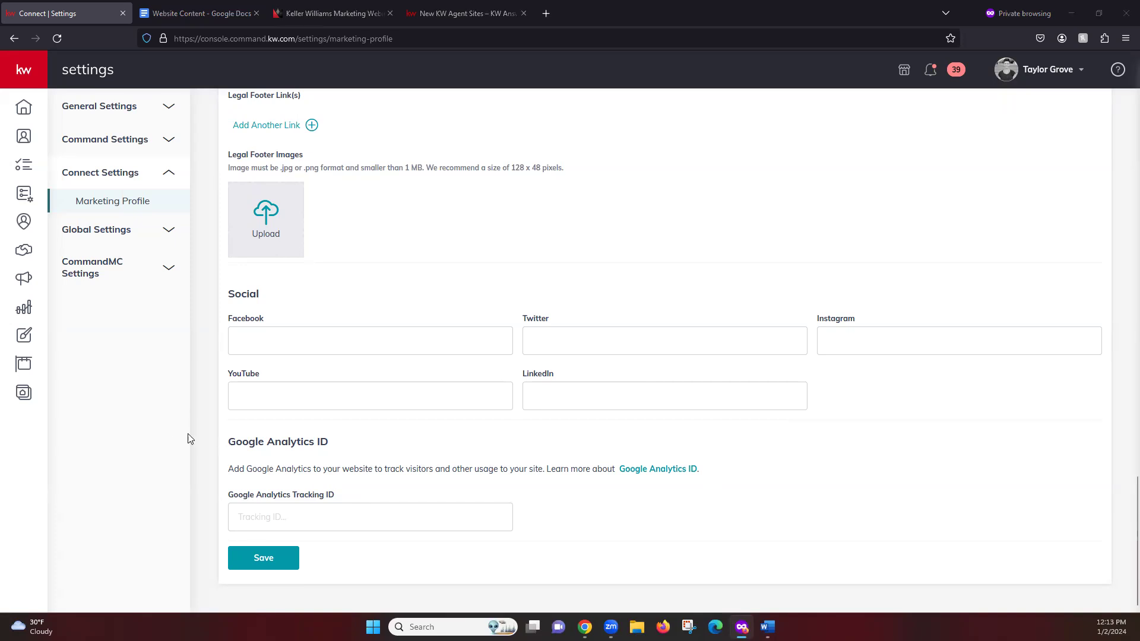
{"action": "left_click", "coordinate": [264, 564]}
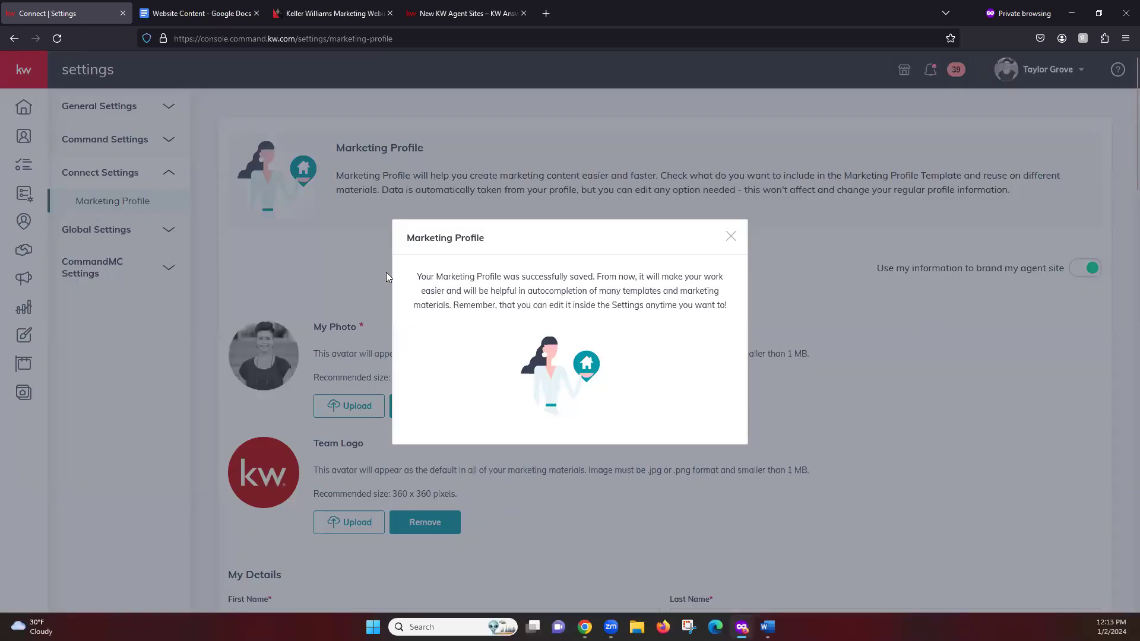
{"action": "left_click", "coordinate": [319, 267]}
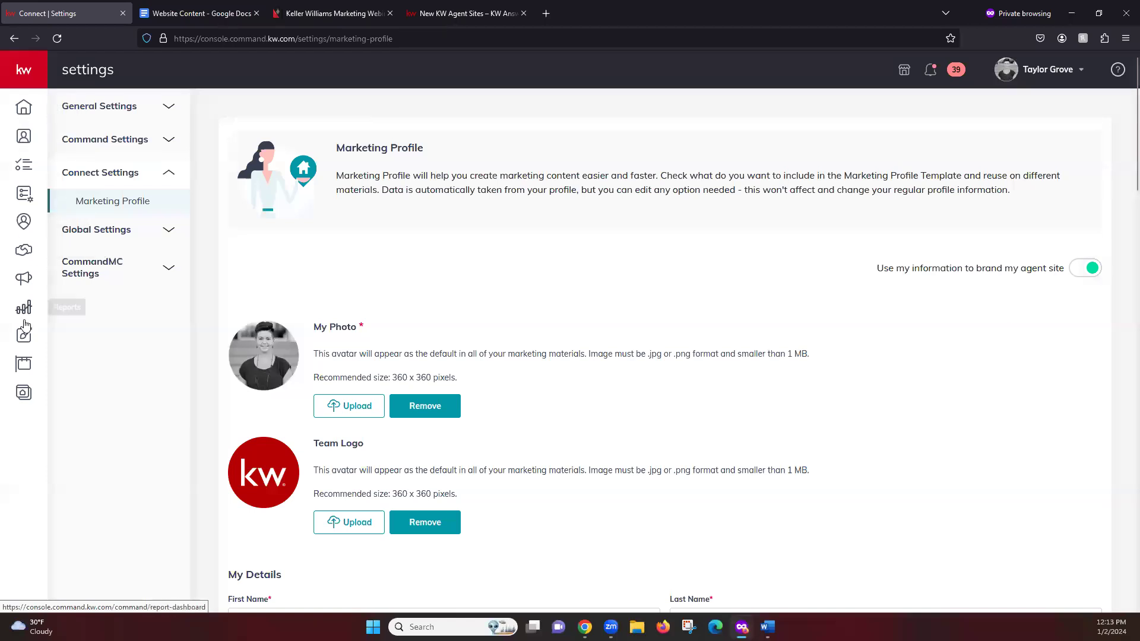
Step: Expand the sidebar and go to the Consumer section's Agent Site Pages list
{"action": "left_click", "coordinate": [22, 68]}
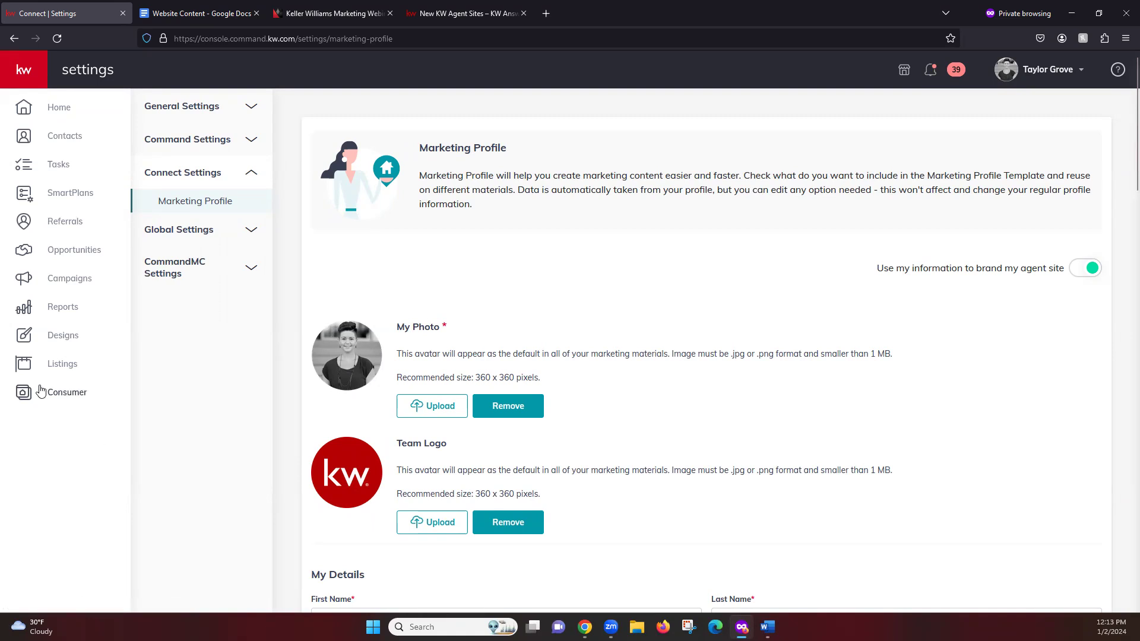
{"action": "left_click", "coordinate": [67, 396]}
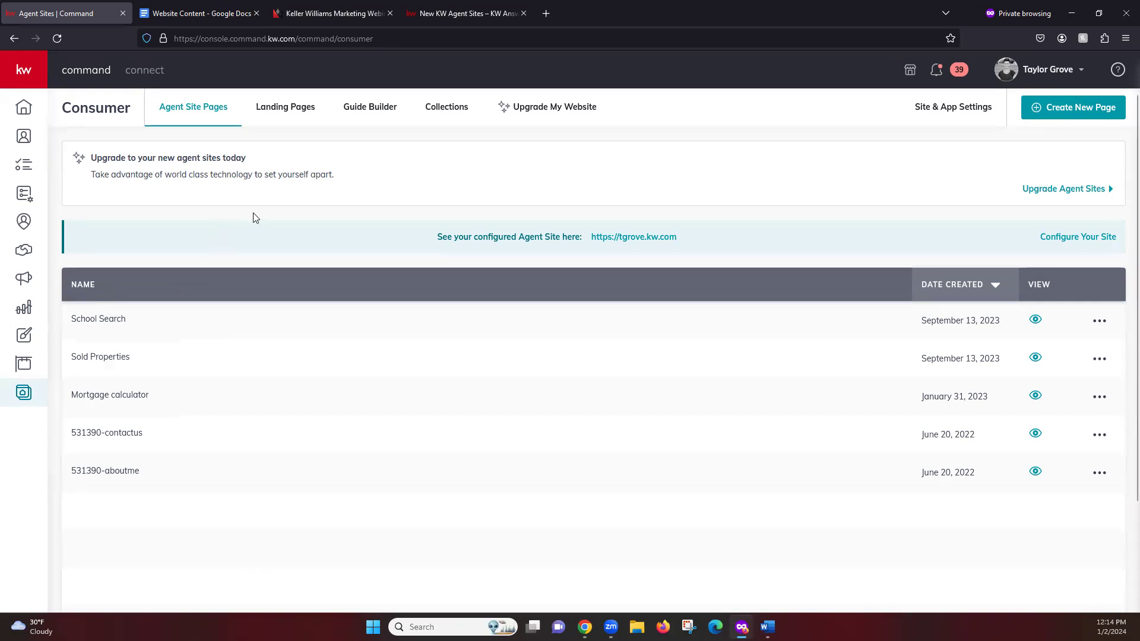
Step: Show Landing Pages, cancel deactivating Open House Sign In 8/27, and open its actions
{"action": "left_click", "coordinate": [290, 120]}
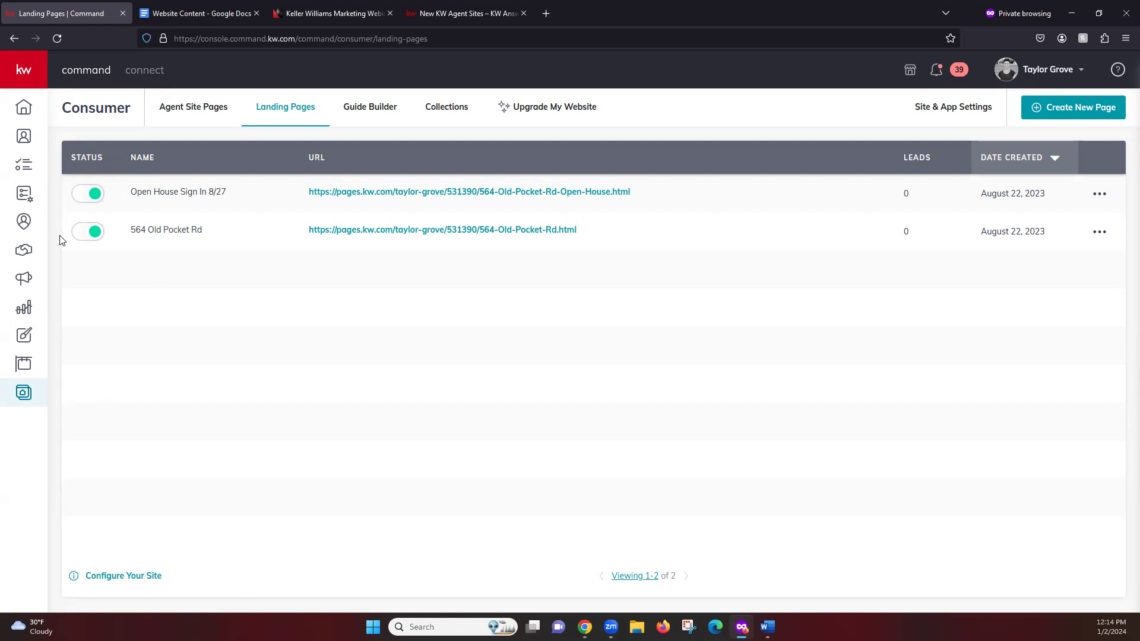
{"action": "left_click", "coordinate": [88, 195]}
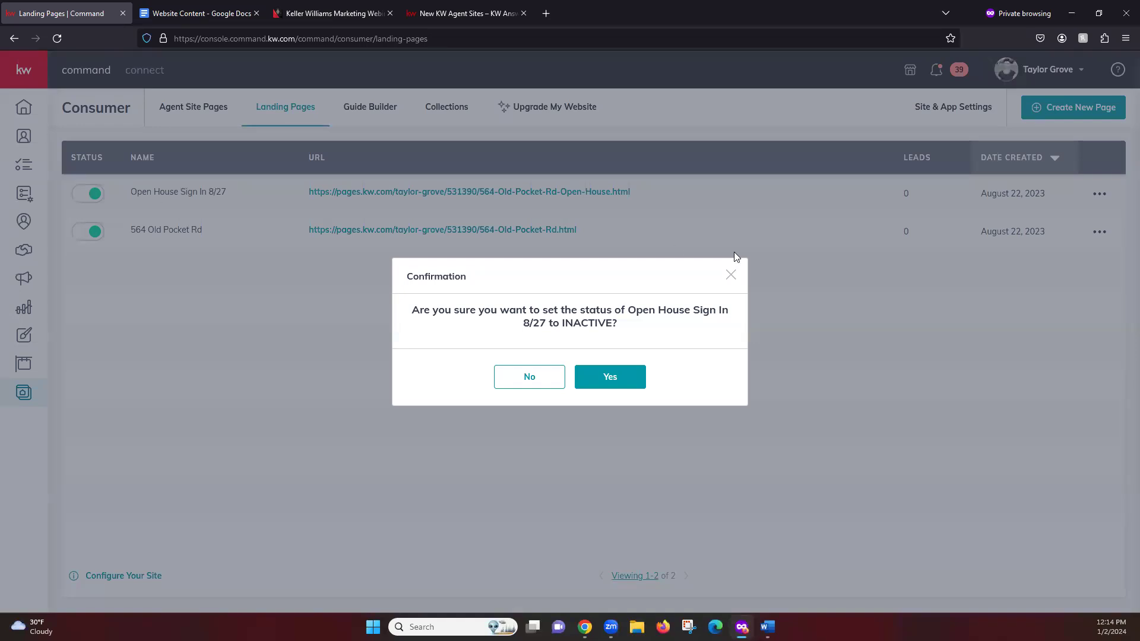
{"action": "left_click", "coordinate": [730, 275]}
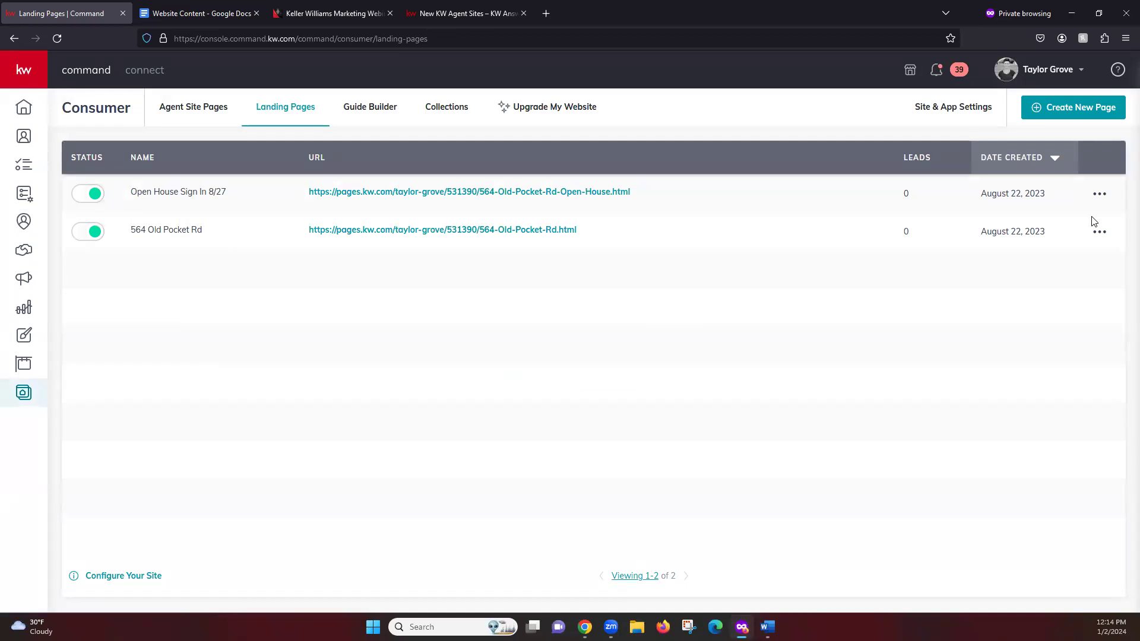
{"action": "left_click", "coordinate": [1101, 196]}
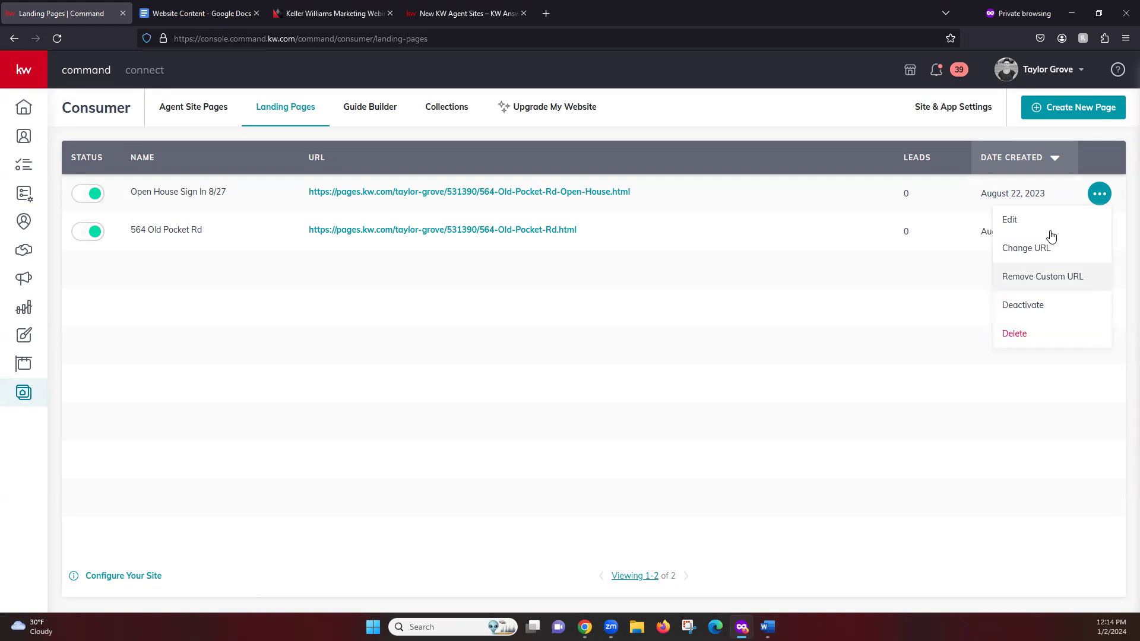
Step: Close the page actions menu and switch to the Website Content Google Doc
{"action": "left_click", "coordinate": [747, 362]}
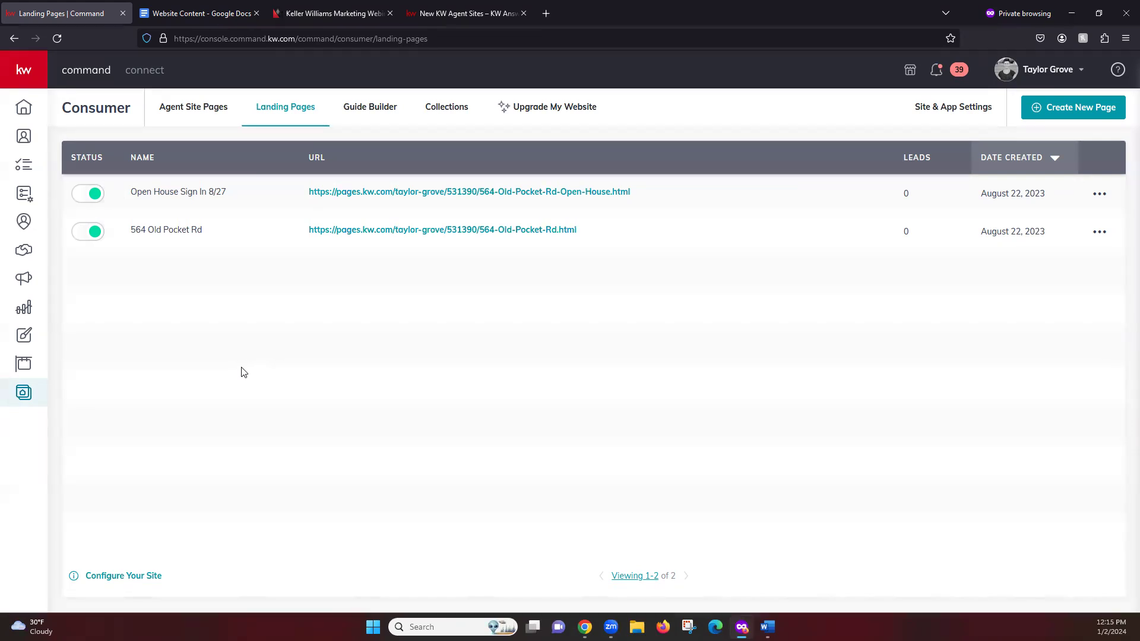
{"action": "left_click", "coordinate": [189, 16]}
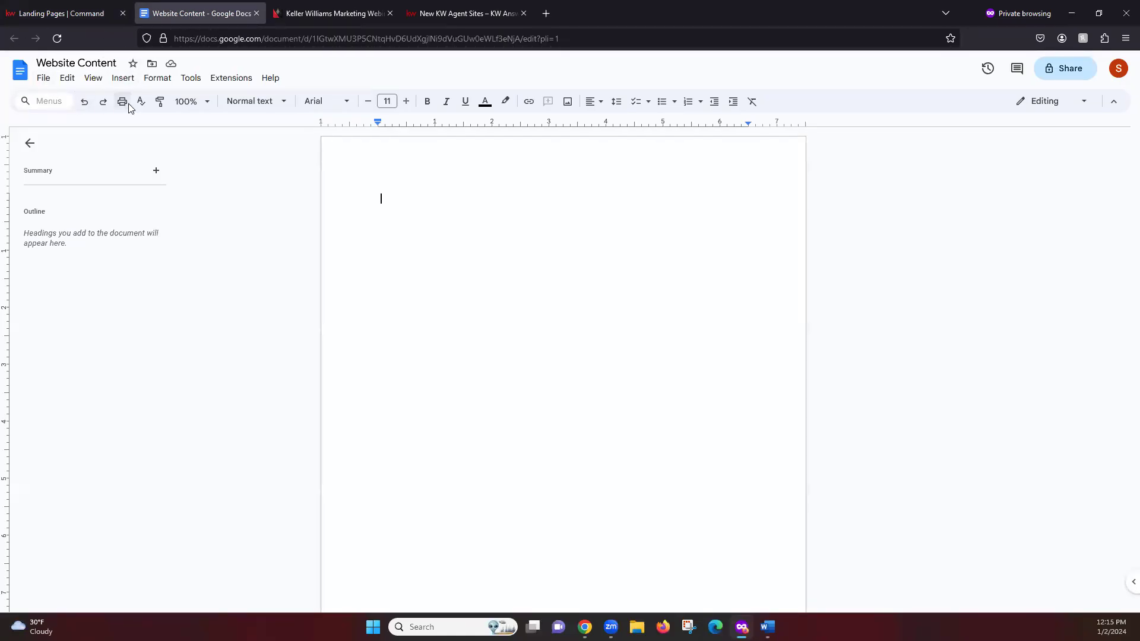
Step: Return to the KW Command Landing Pages browser tab
{"action": "left_click", "coordinate": [85, 8]}
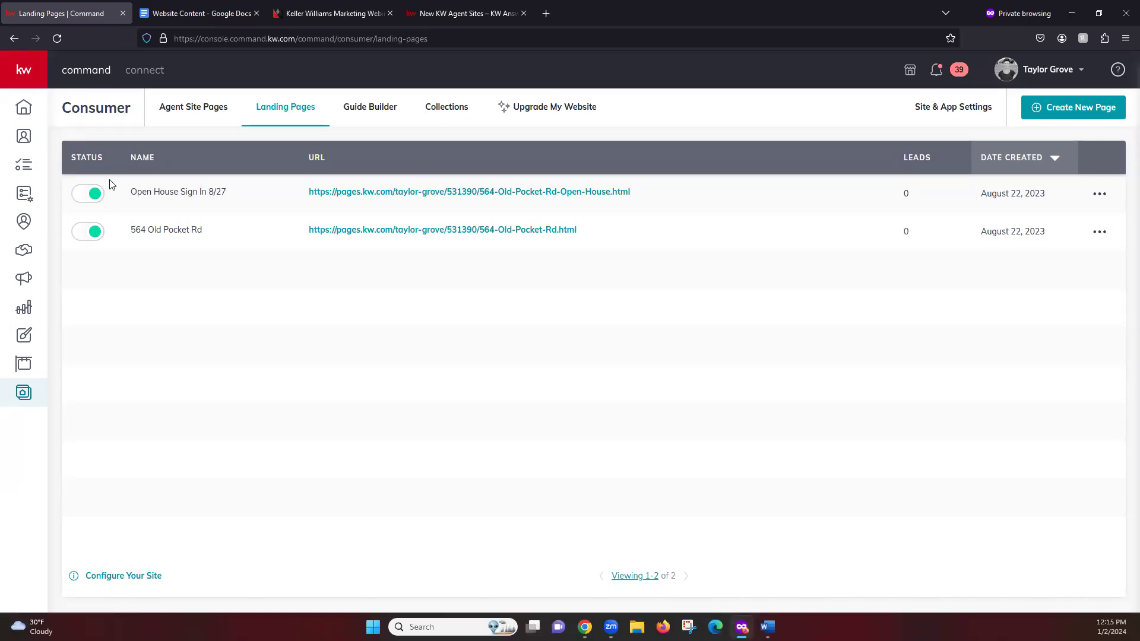
Step: Copy both landing page rows with their names, URLs, leads and creation dates
{"action": "left_click_drag", "start_coordinate": [119, 186], "coordinate": [1118, 351]}
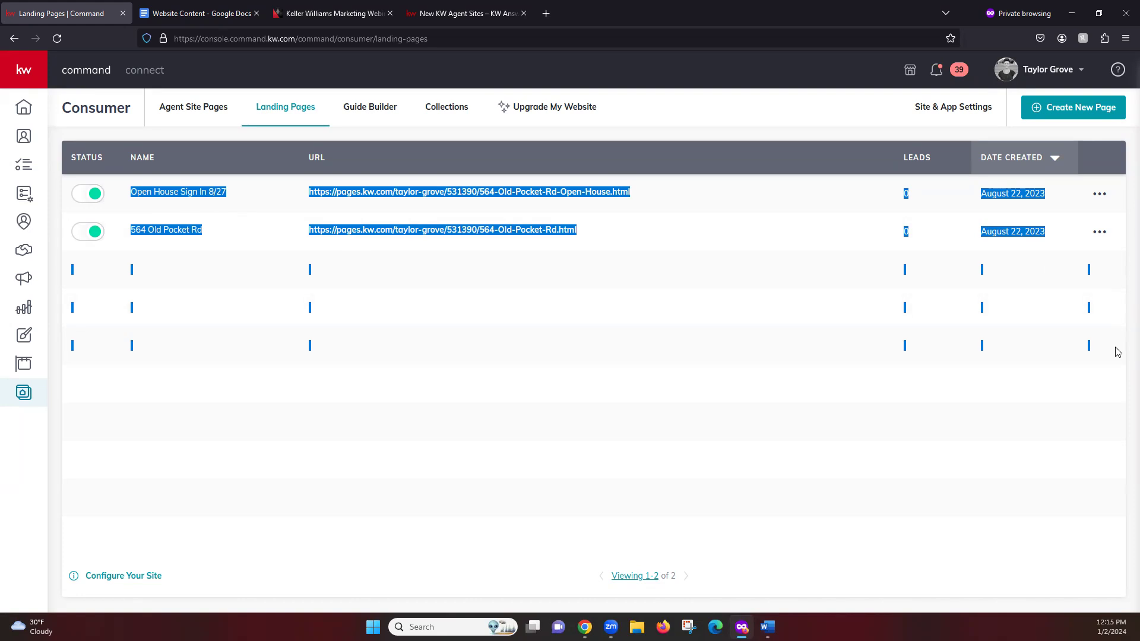
{"action": "left_click_drag", "start_coordinate": [1117, 351], "coordinate": [1124, 258]}
{"action": "right_click", "coordinate": [333, 235]}
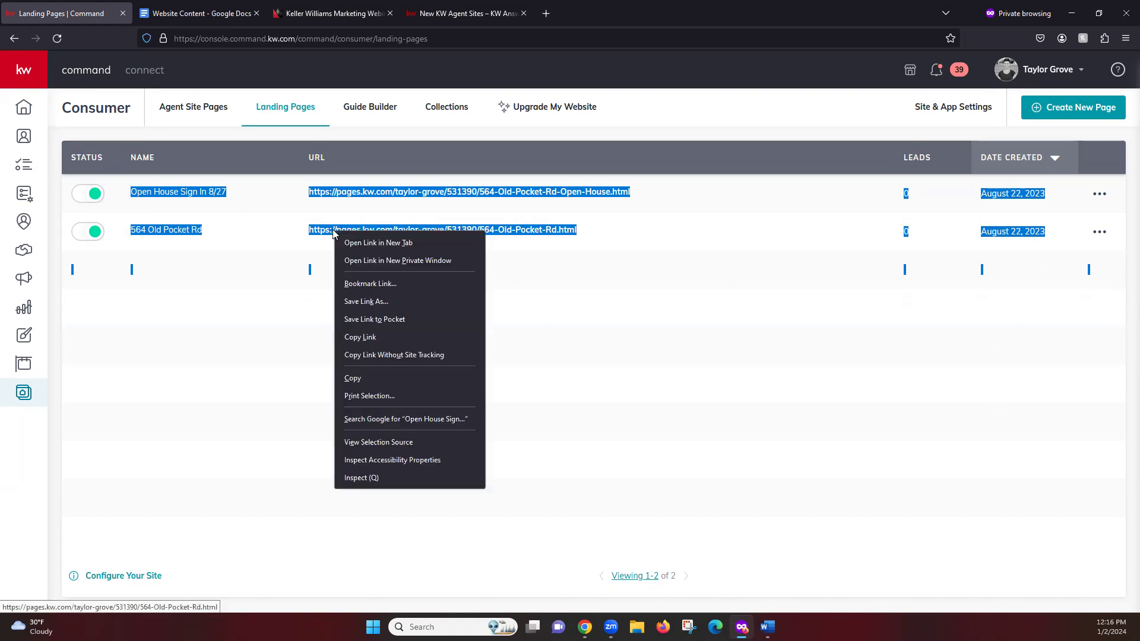
{"action": "left_click", "coordinate": [354, 378]}
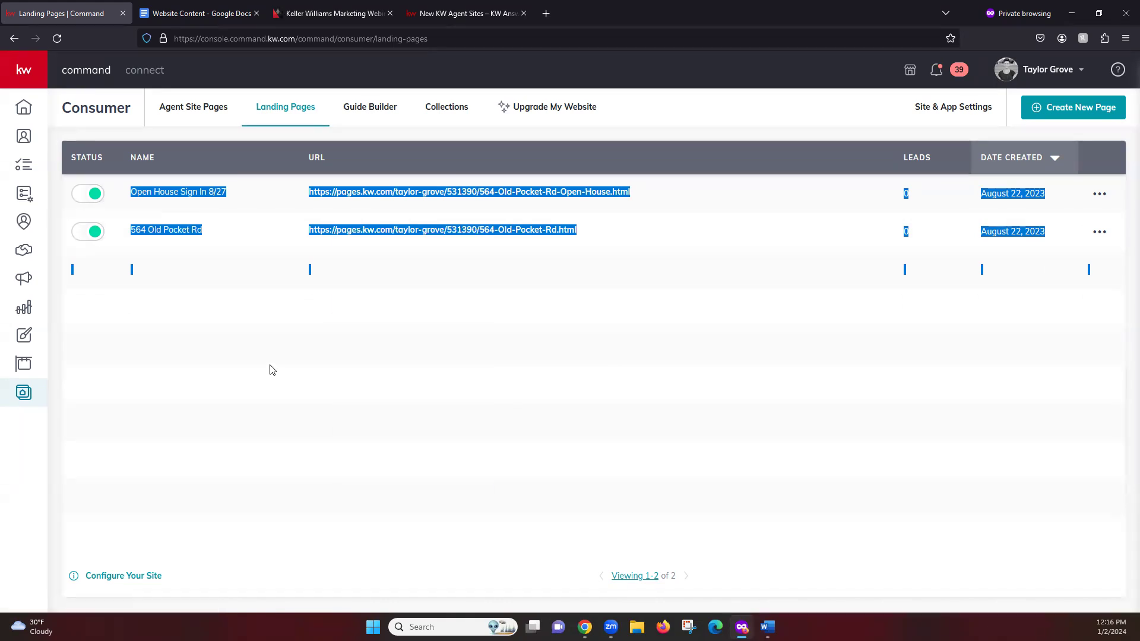
Step: Paste the copied landing pages list into the blank Website Content document
{"action": "left_click", "coordinate": [190, 15]}
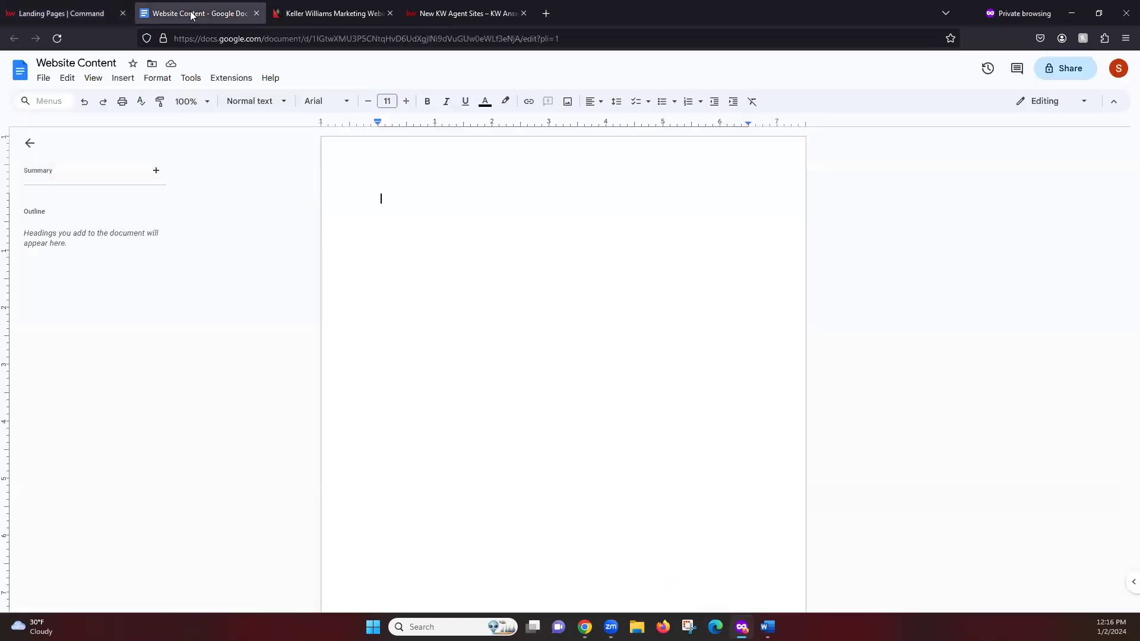
{"action": "right_click", "coordinate": [454, 200]}
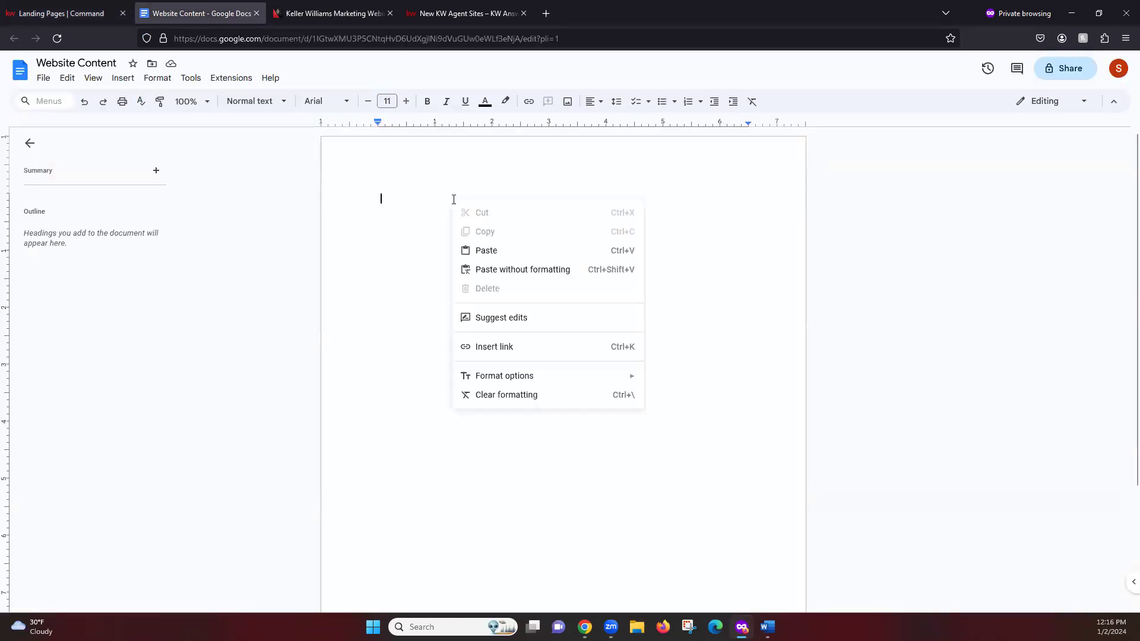
{"action": "left_click", "coordinate": [510, 256]}
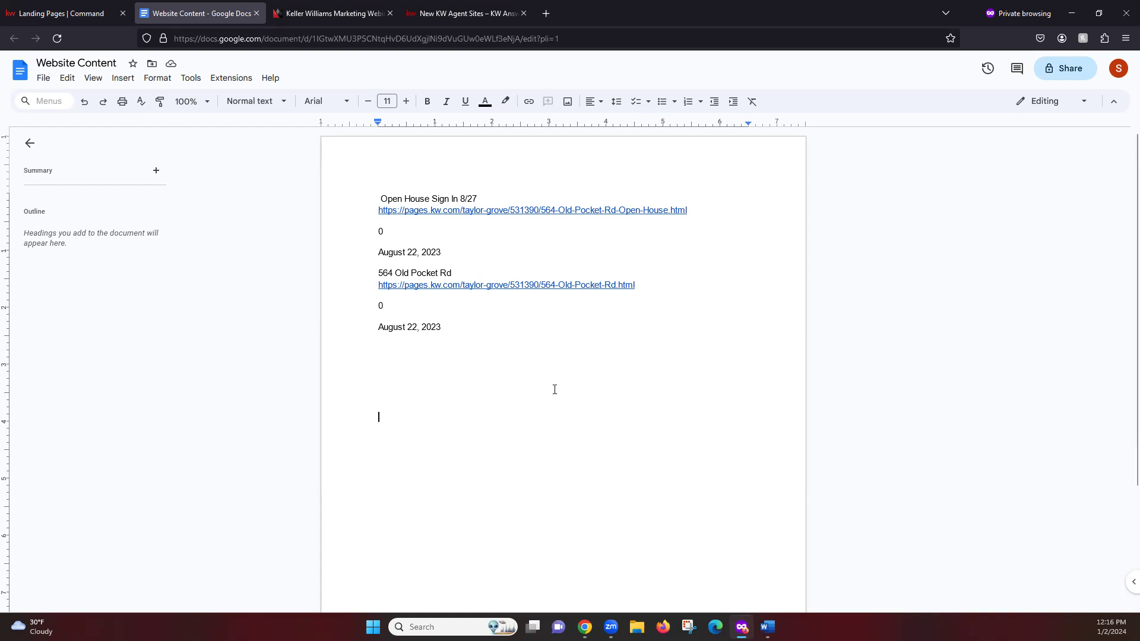
Step: Check the pasted Open House Sign In 8/27 name and its pages.kw.com URL
{"action": "left_click_drag", "start_coordinate": [384, 192], "coordinate": [481, 195]}
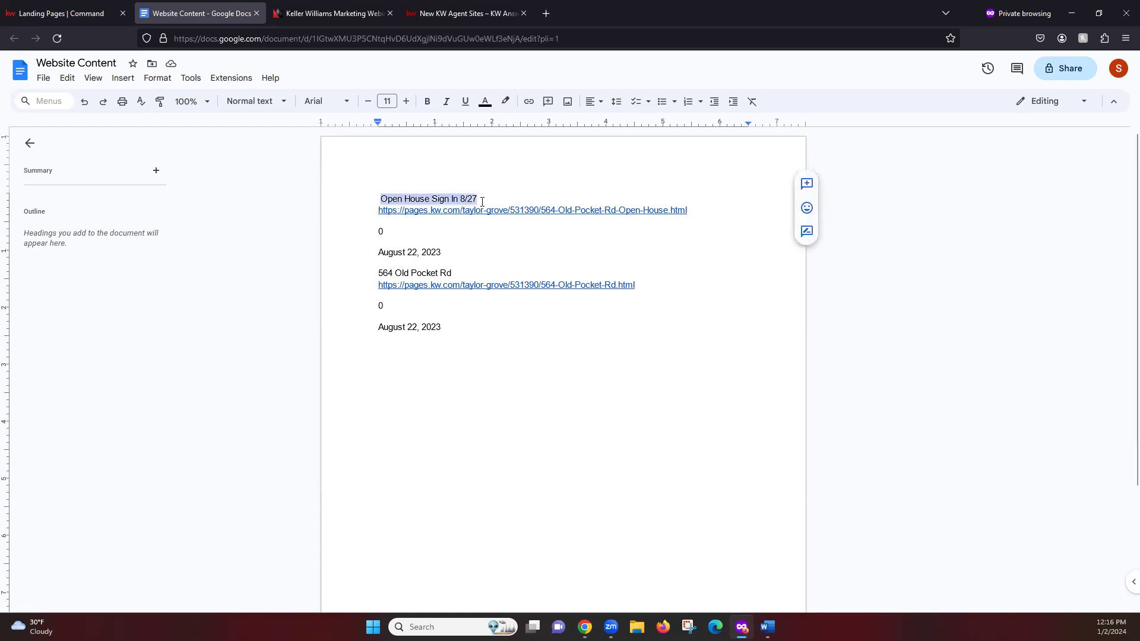
{"action": "left_click", "coordinate": [502, 191]}
{"action": "left_click_drag", "start_coordinate": [378, 210], "coordinate": [721, 229]}
{"action": "left_click", "coordinate": [721, 229]}
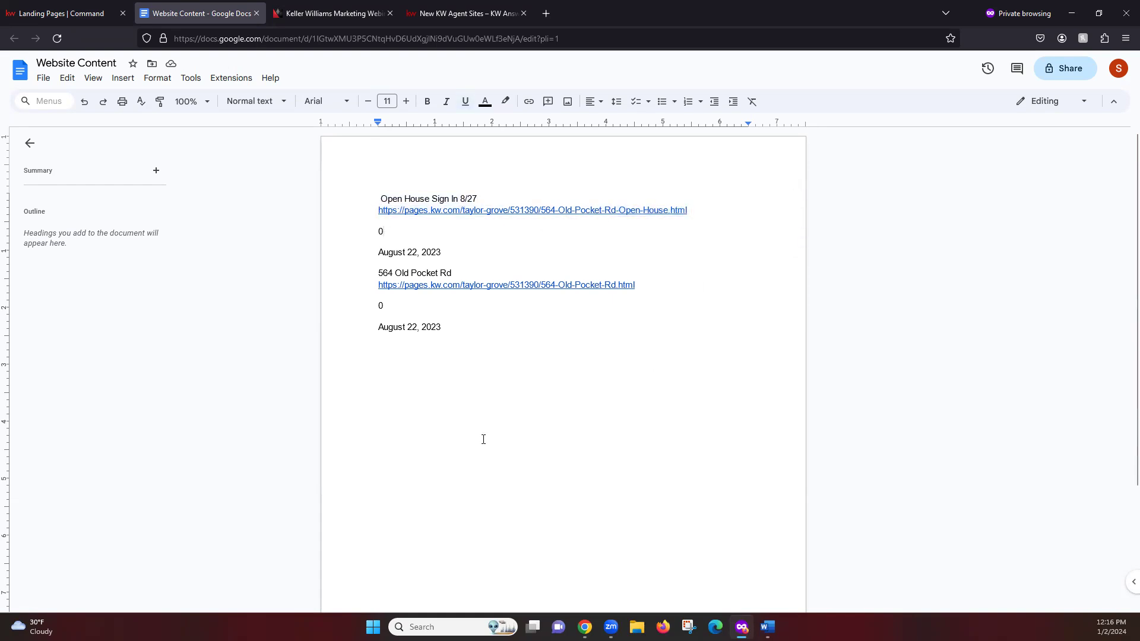
{"action": "left_click", "coordinate": [549, 445]}
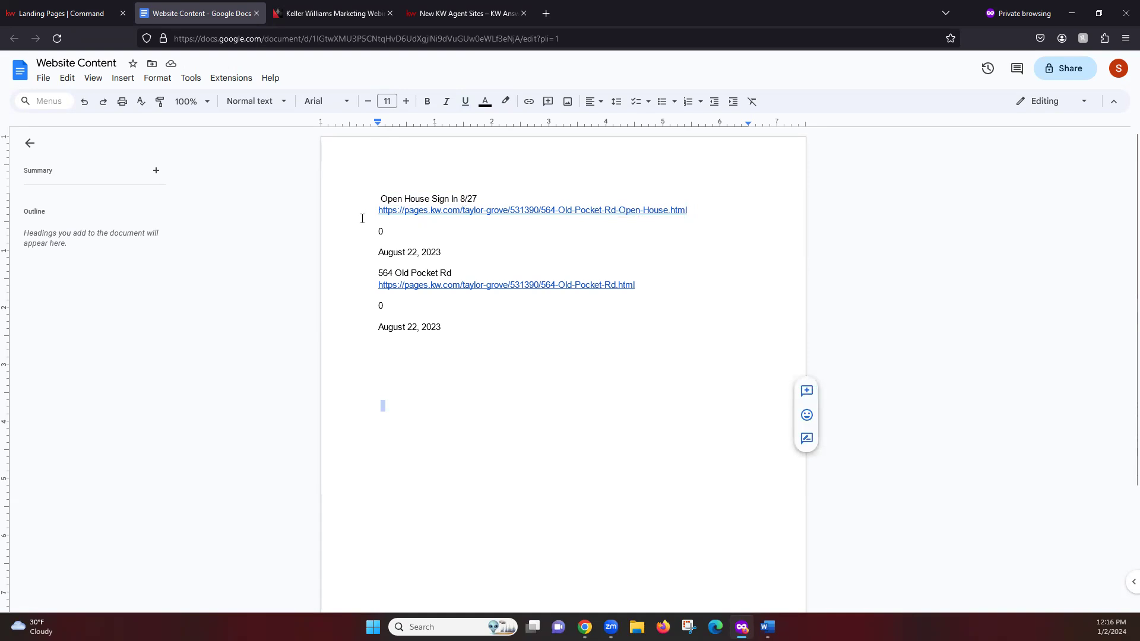
{"action": "left_click_drag", "start_coordinate": [378, 198], "coordinate": [688, 213]}
{"action": "left_click", "coordinate": [742, 233]}
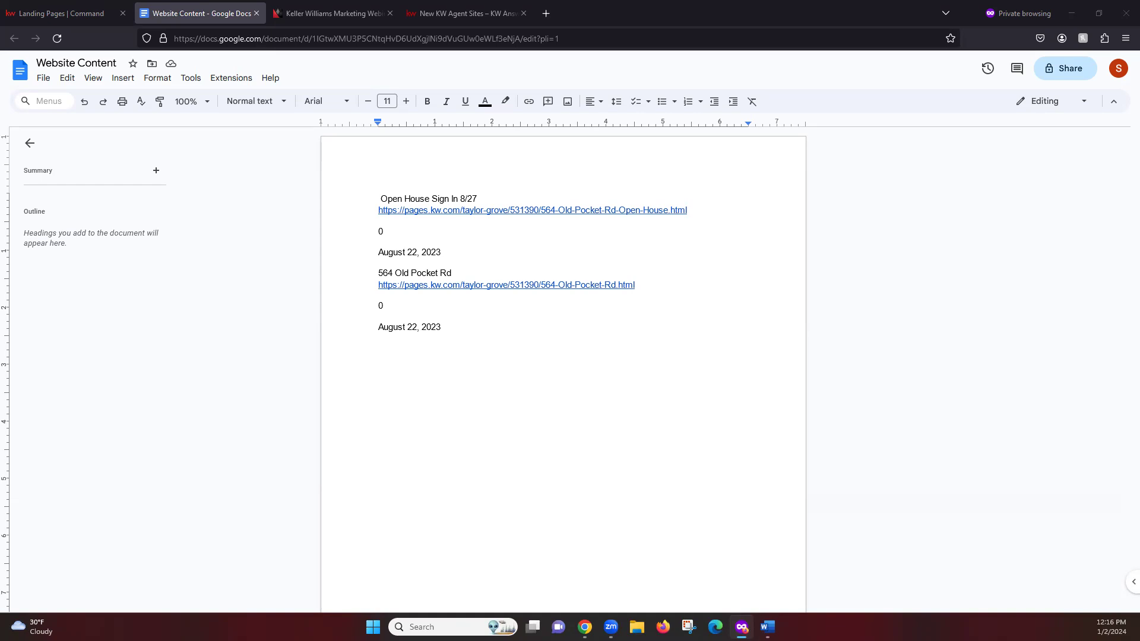
Step: Return to the Landing Pages tab and deselect the two table rows
{"action": "left_click", "coordinate": [73, 8]}
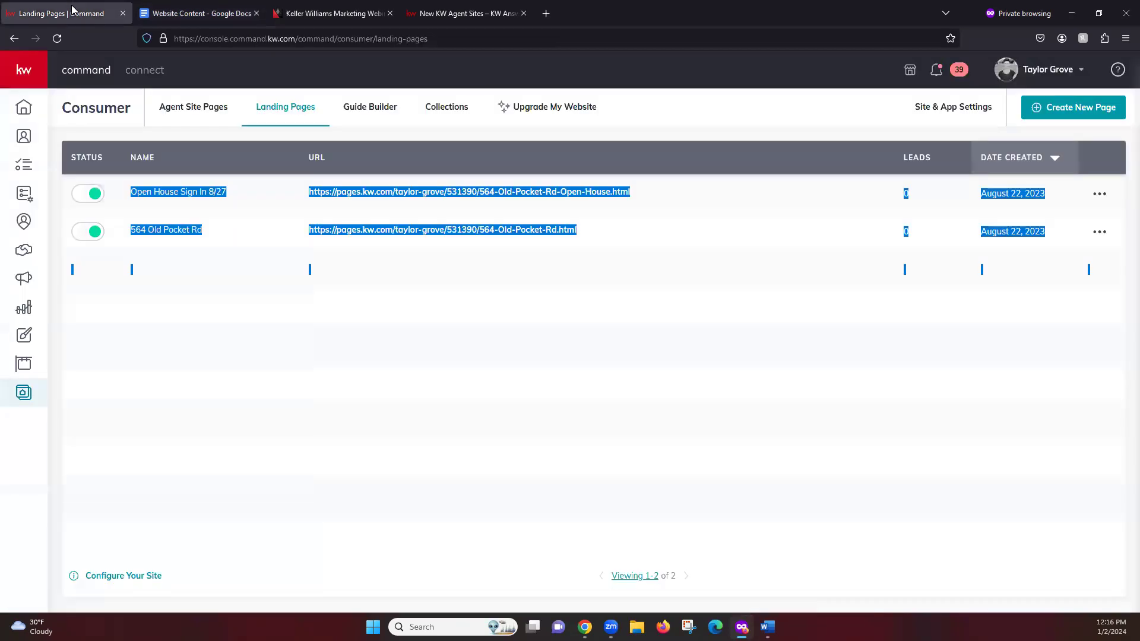
{"action": "left_click", "coordinate": [316, 408]}
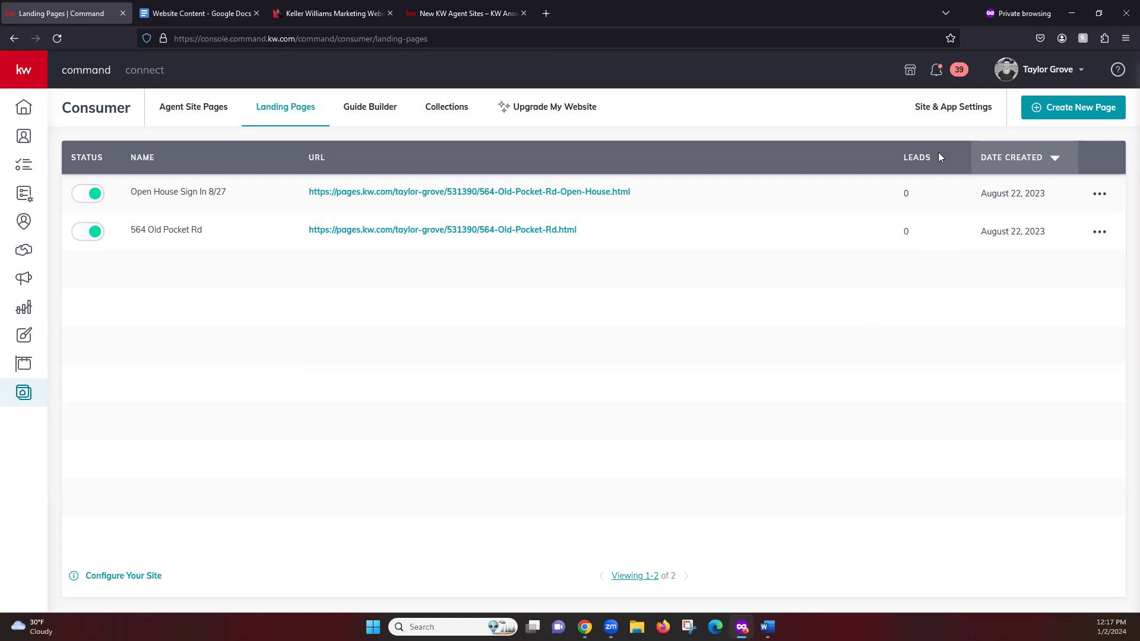
Step: Open Site & App Settings and review the 'Find your dream home.' hero text and image
{"action": "left_click", "coordinate": [966, 112]}
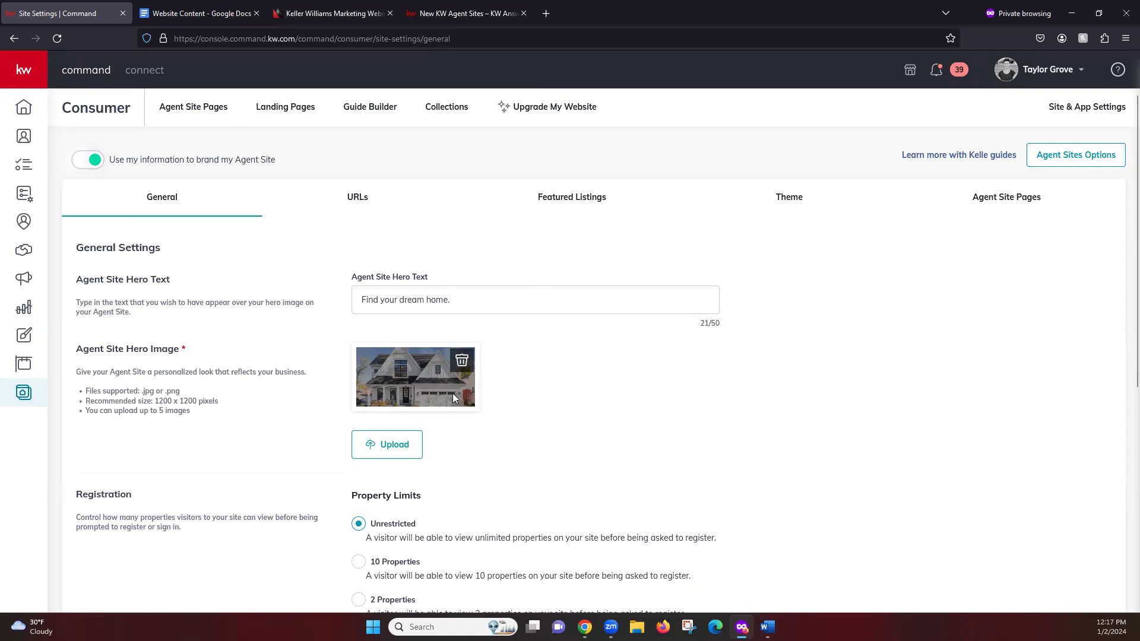
{"action": "right_click", "coordinate": [409, 374]}
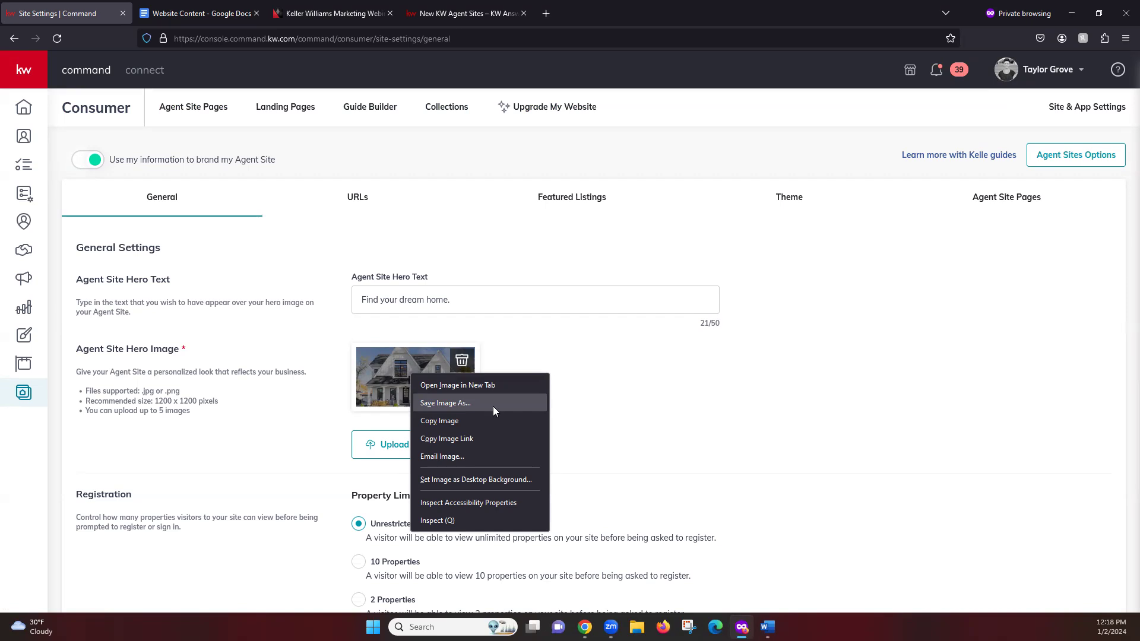
{"action": "left_click", "coordinate": [624, 392]}
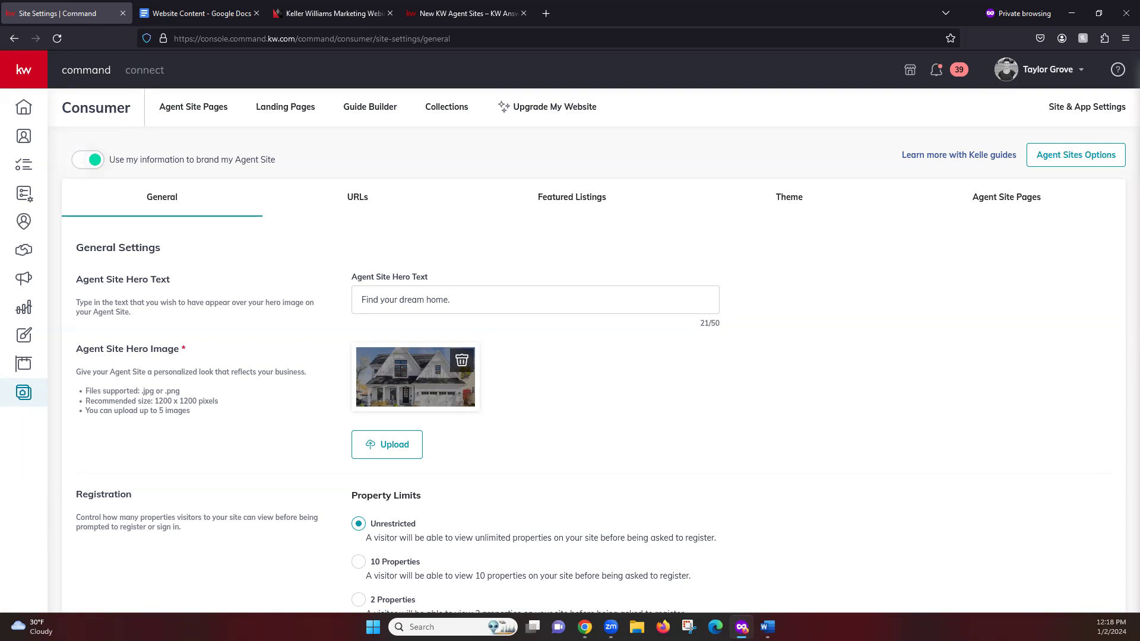
Step: Go to Agent Site Pages and choose Edit on the School Search page
{"action": "left_click", "coordinate": [191, 111]}
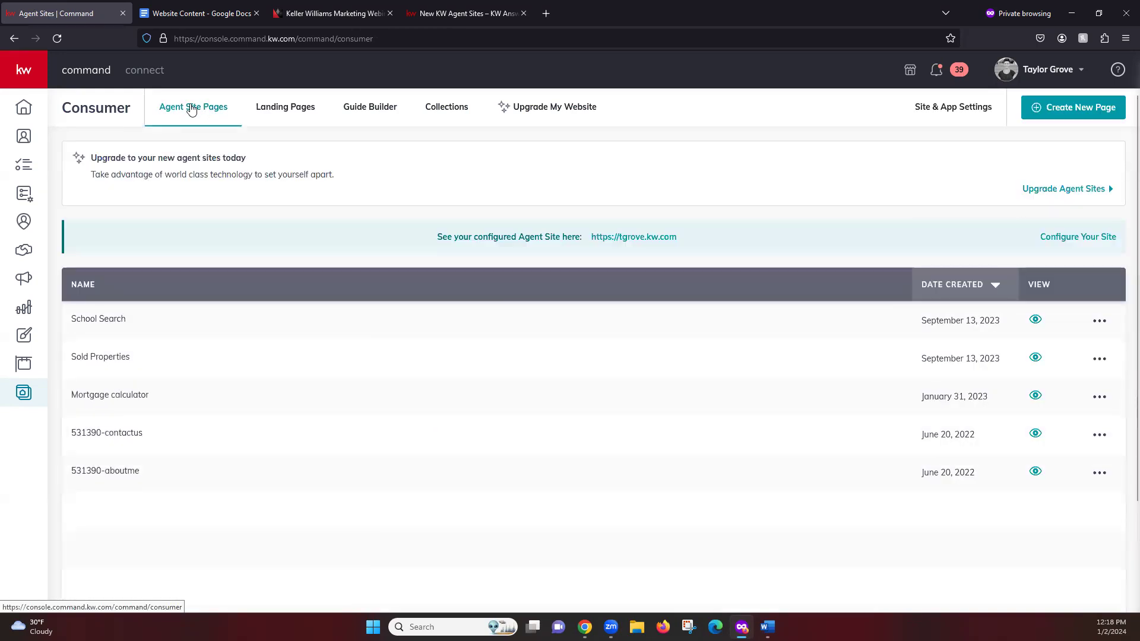
{"action": "scroll", "coordinate": [580, 169], "scroll_direction": "down", "scroll_amount": 2}
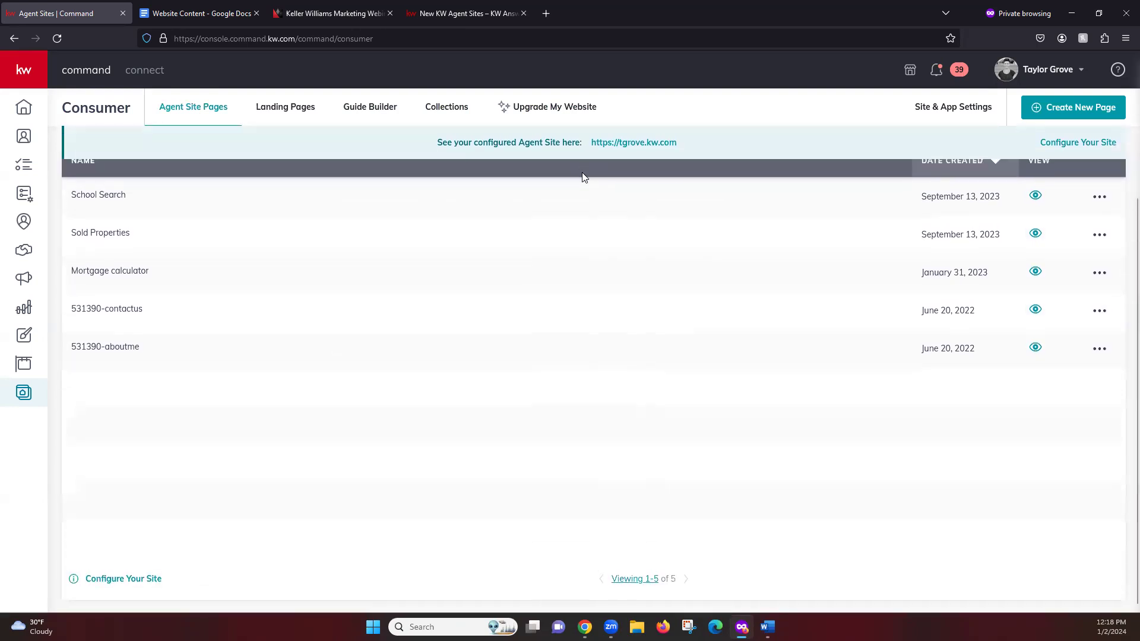
{"action": "scroll", "coordinate": [582, 176], "scroll_direction": "up", "scroll_amount": 2}
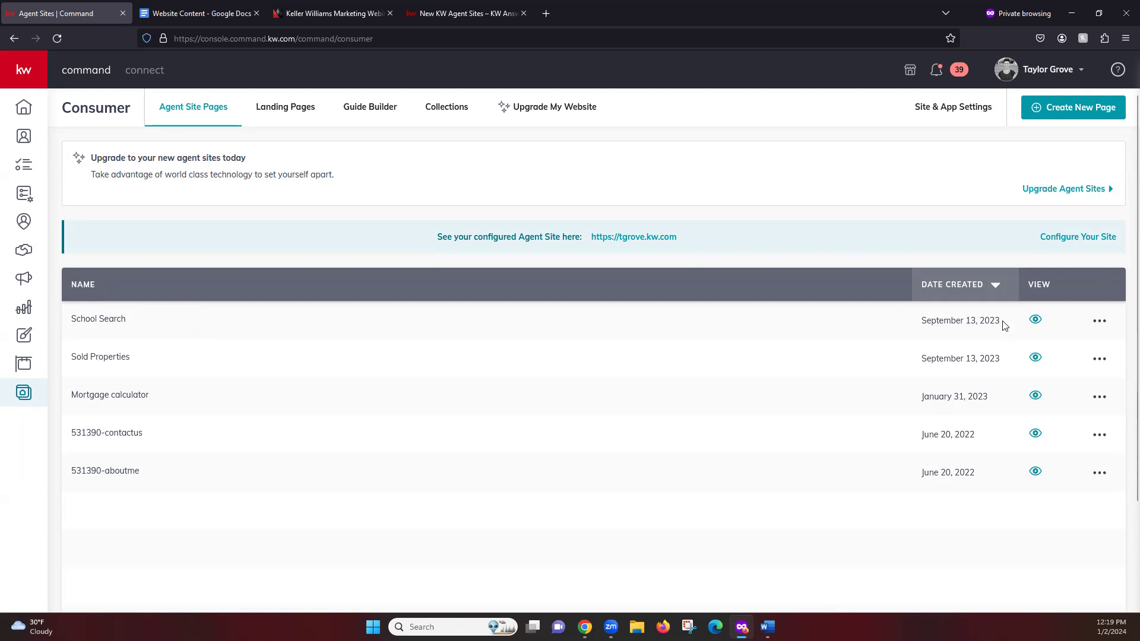
{"action": "left_click", "coordinate": [1100, 326]}
{"action": "left_click", "coordinate": [1043, 349]}
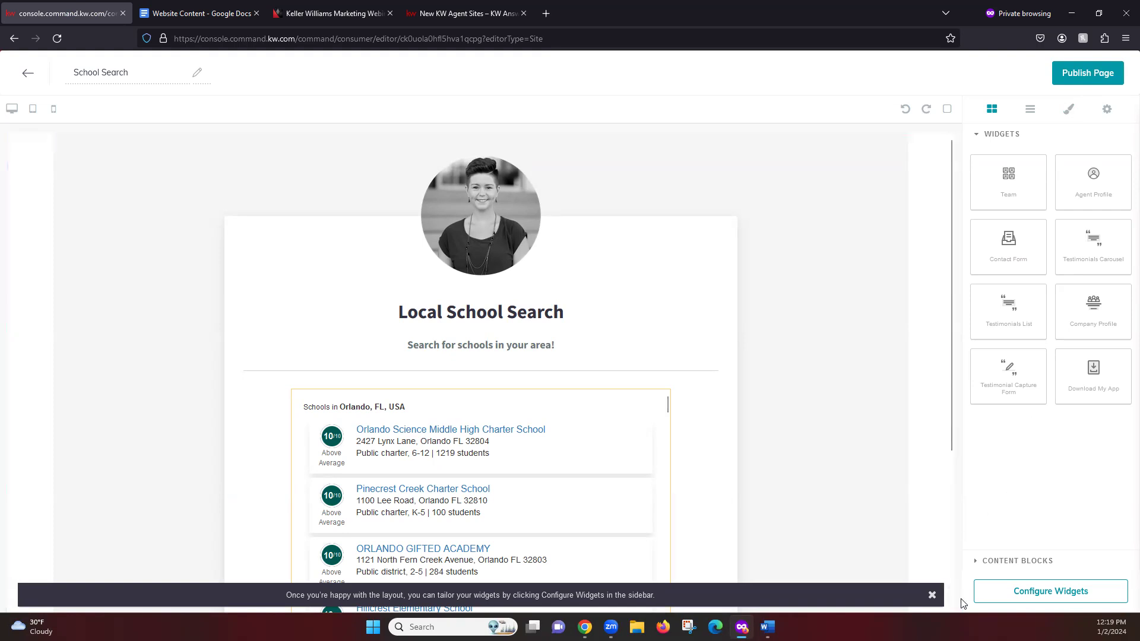
Step: Open the Agent Profile widget, enlarge the Agent Bio box, and select its GreatSchools iframe code
{"action": "left_click", "coordinate": [1041, 592]}
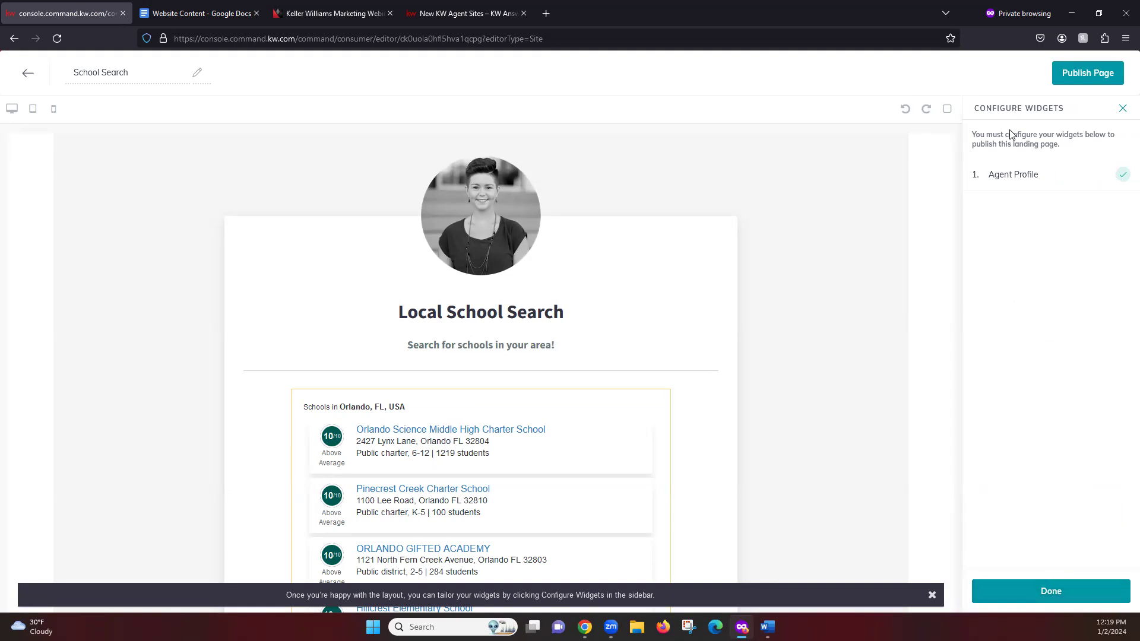
{"action": "left_click", "coordinate": [1037, 185]}
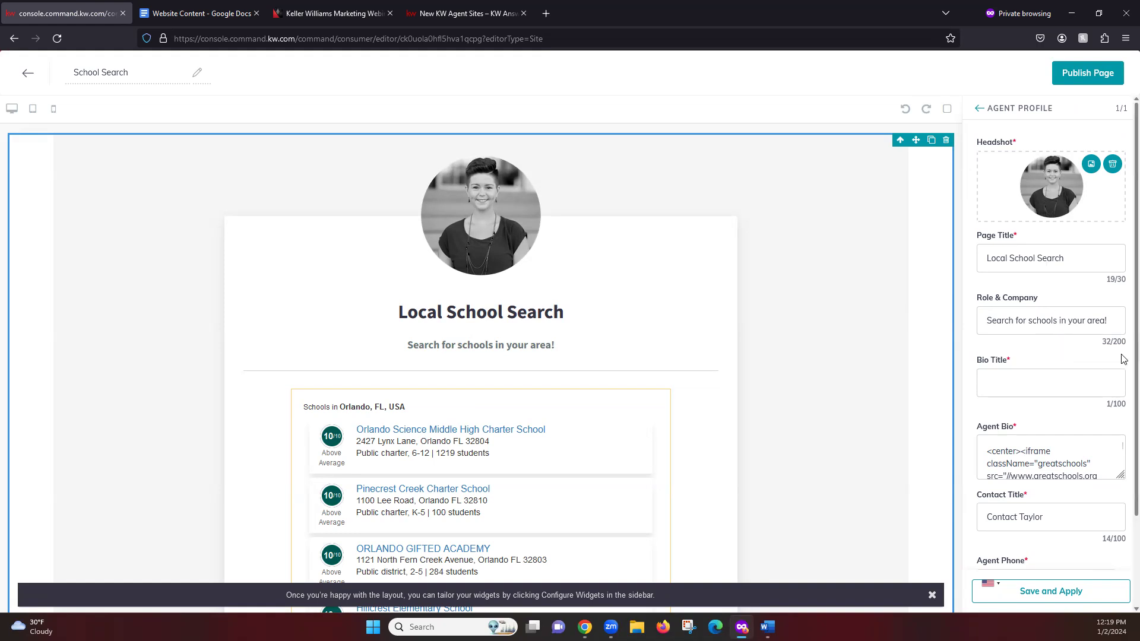
{"action": "scroll", "coordinate": [1089, 430], "scroll_direction": "down", "scroll_amount": 1}
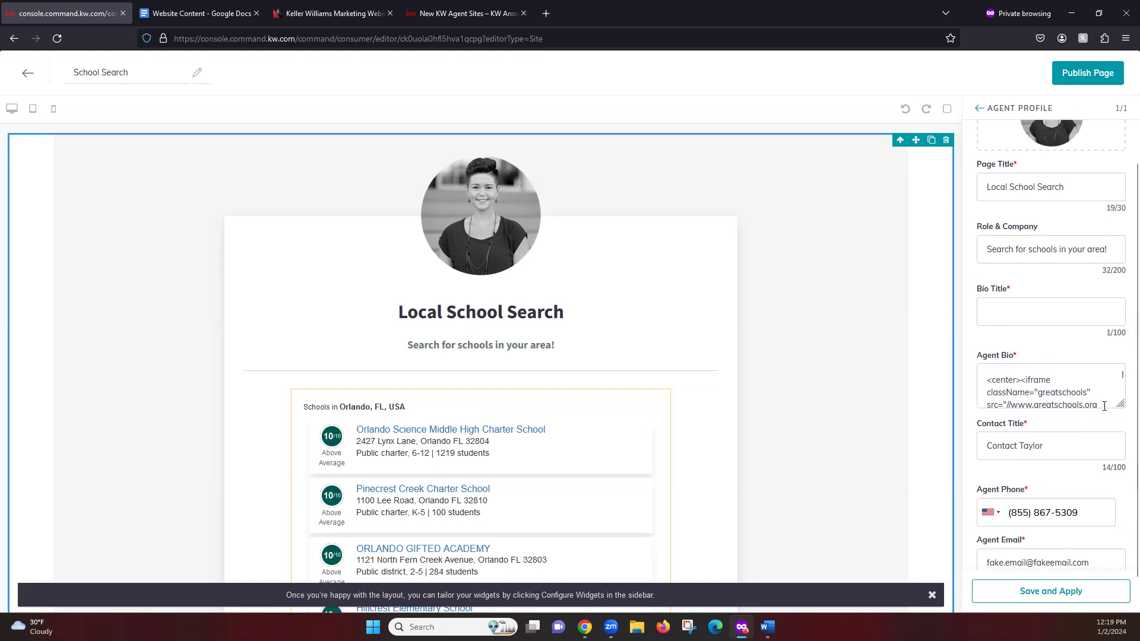
{"action": "left_click_drag", "start_coordinate": [1121, 404], "coordinate": [1121, 552]}
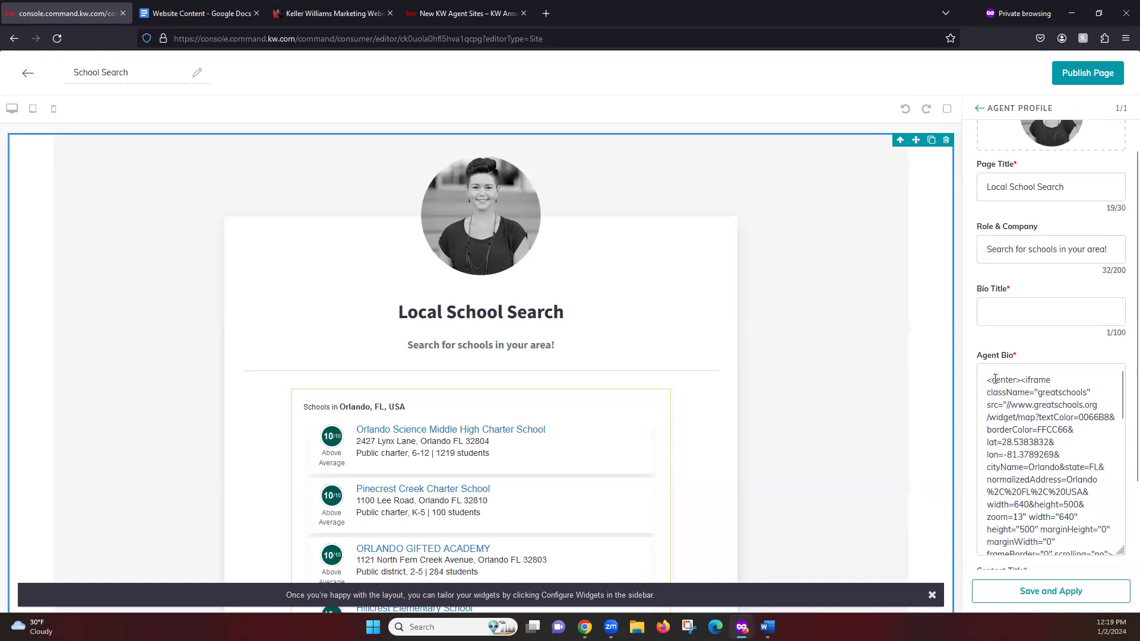
{"action": "left_click_drag", "start_coordinate": [987, 375], "coordinate": [1119, 579]}
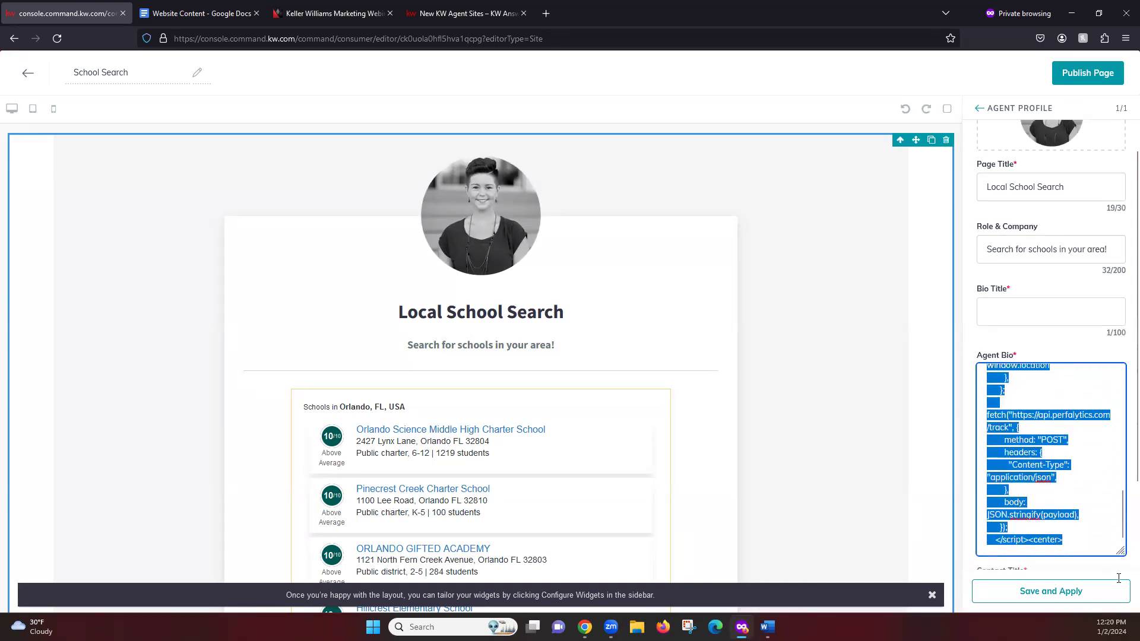
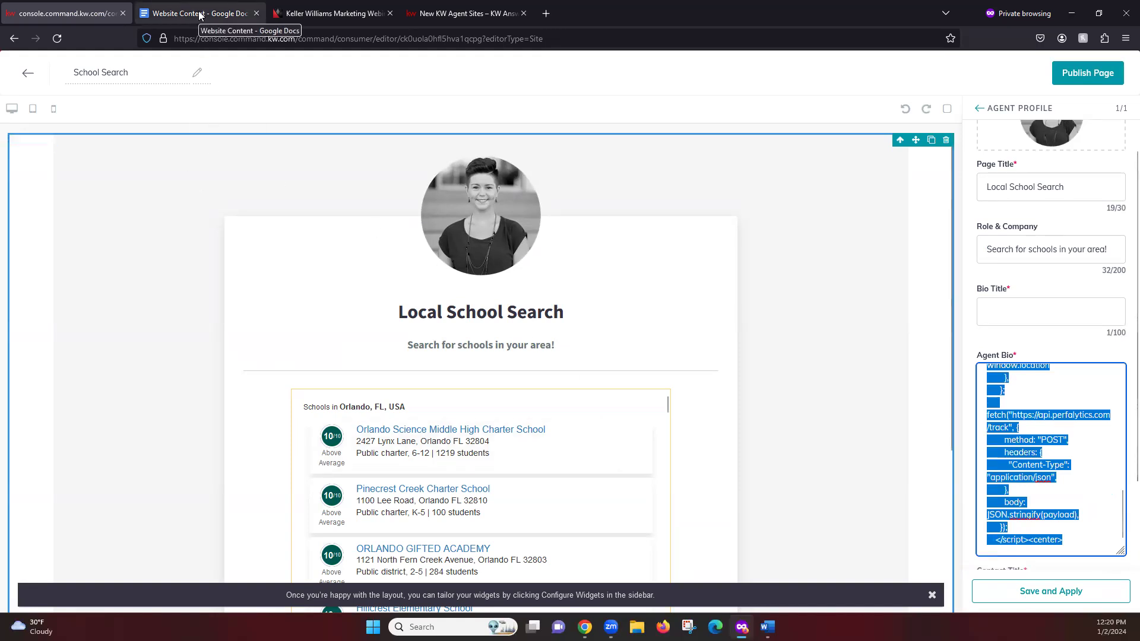
Step: Switch to the Website Content document and put the cursor on an empty line below the open house entries
{"action": "left_click", "coordinate": [199, 13]}
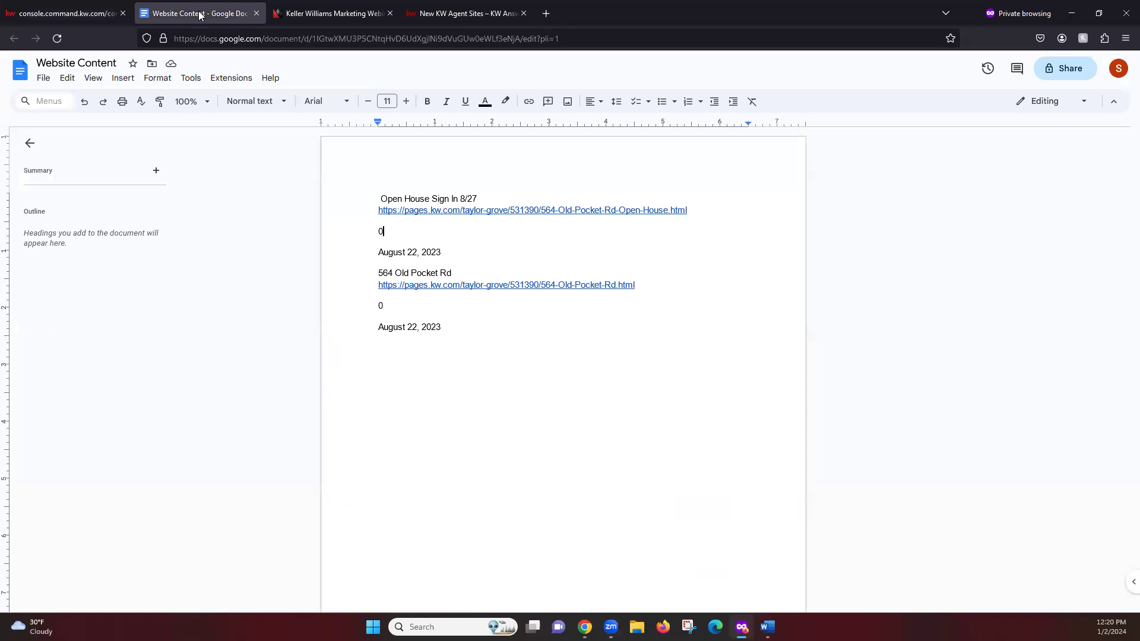
{"action": "left_click", "coordinate": [550, 411]}
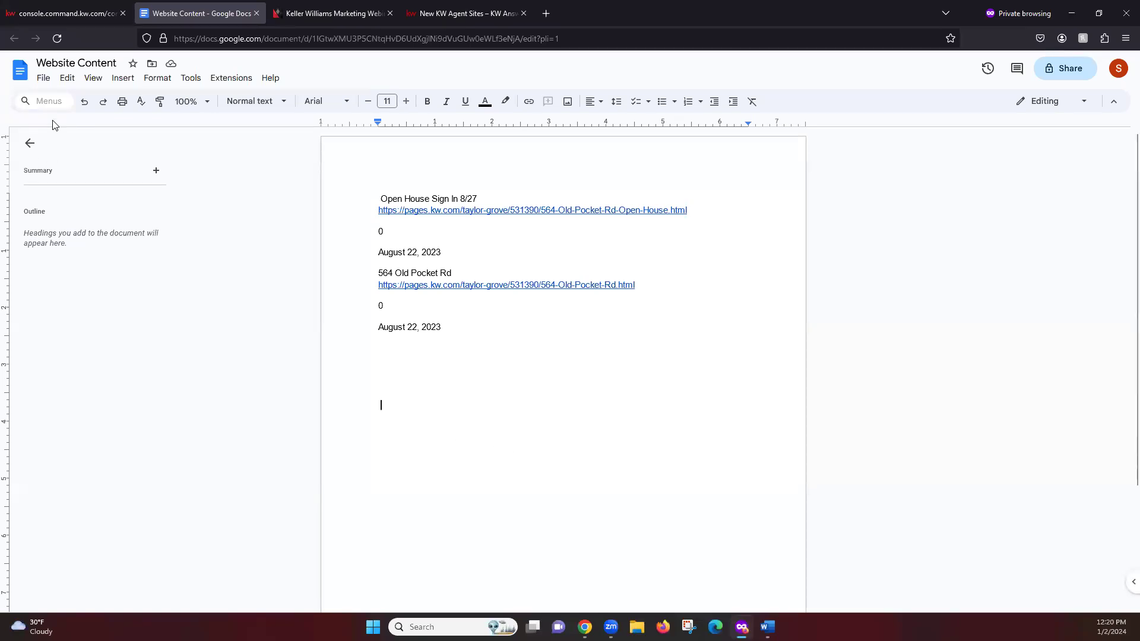
Step: Start a new untitled Google Doc from File > New > Document
{"action": "left_click", "coordinate": [44, 78]}
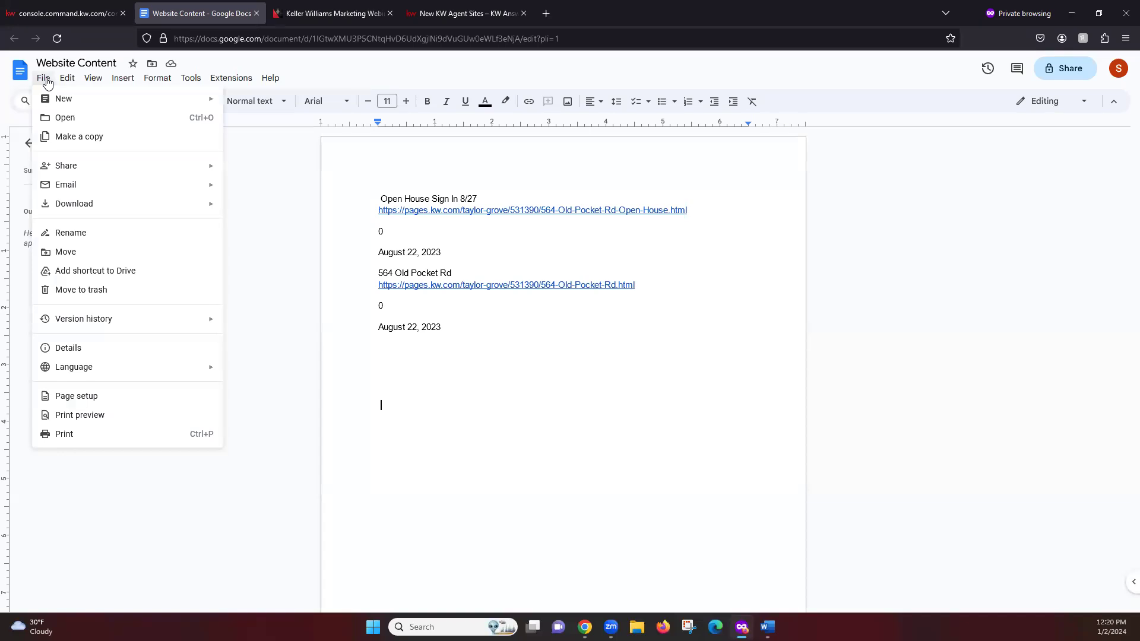
{"action": "mouse_move", "coordinate": [42, 98]}
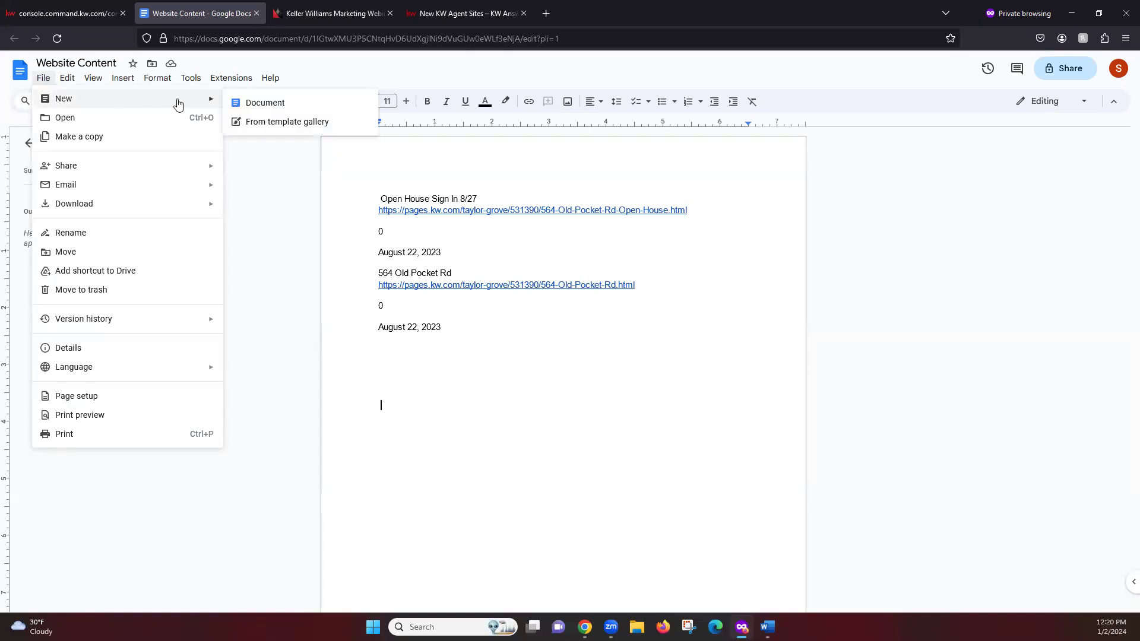
{"action": "left_click", "coordinate": [304, 107]}
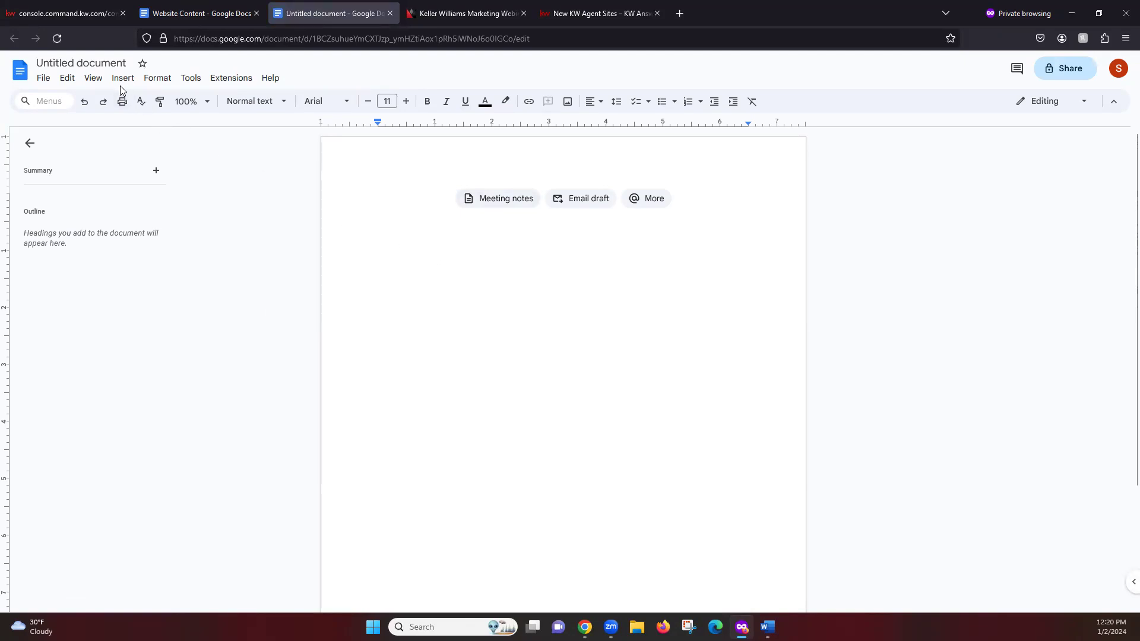
Step: Change the 'Untitled document' title to 'School Search Widget'
{"action": "left_click", "coordinate": [79, 63]}
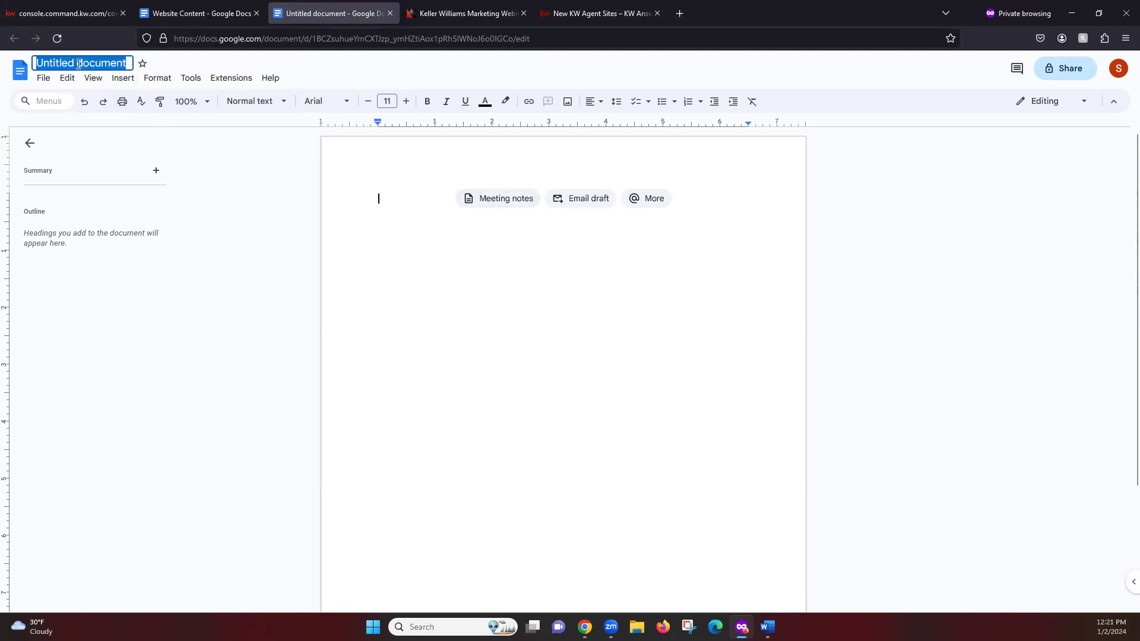
{"action": "type", "text": "School Search Widget"}
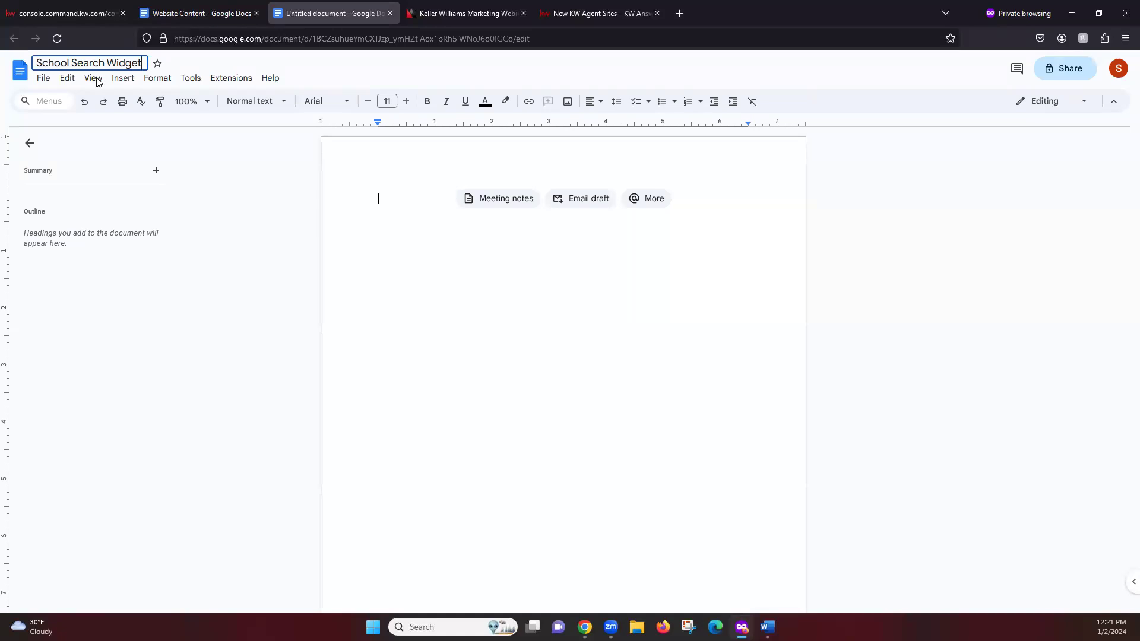
{"action": "left_click", "coordinate": [411, 207]}
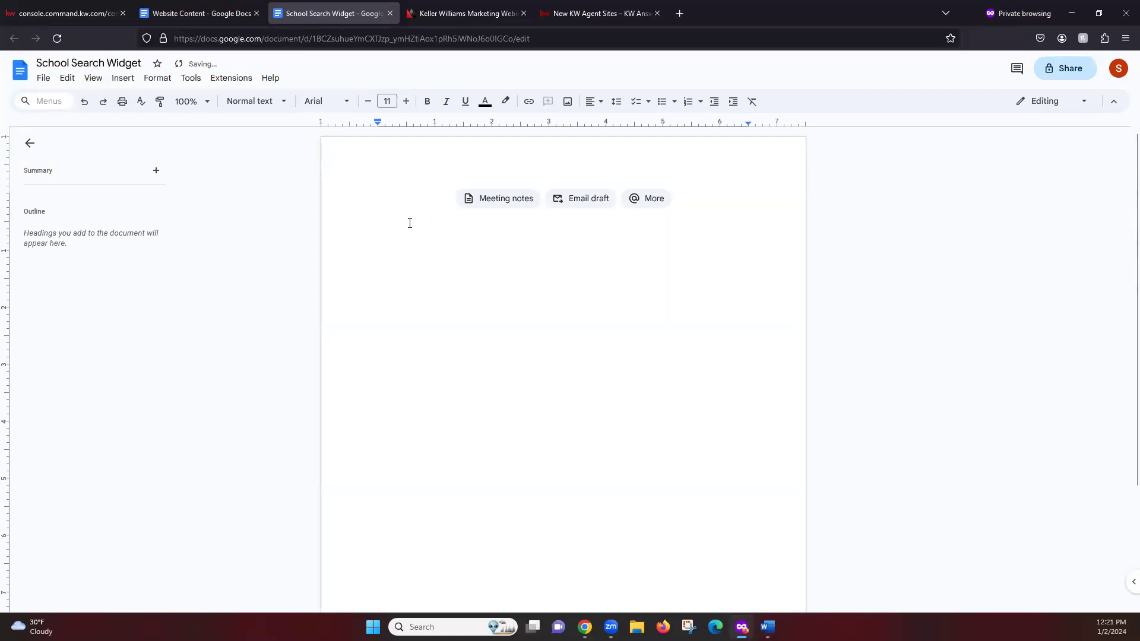
Step: Paste the GreatSchools embed code into the doc, then go back to the KW School Search page
{"action": "right_click", "coordinate": [411, 199]}
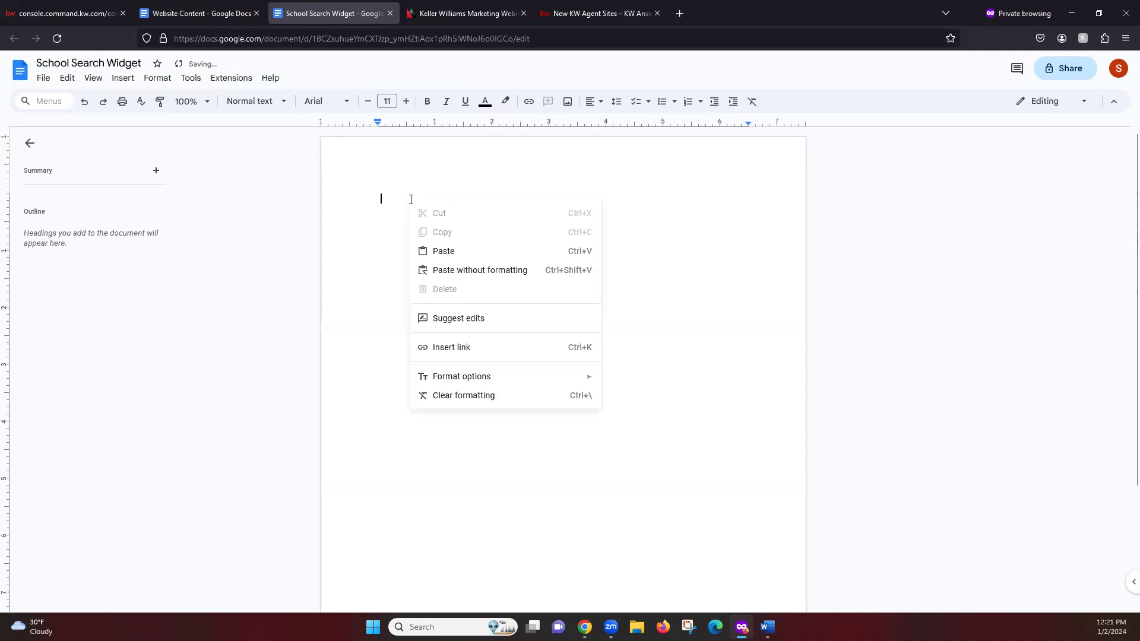
{"action": "left_click", "coordinate": [448, 253]}
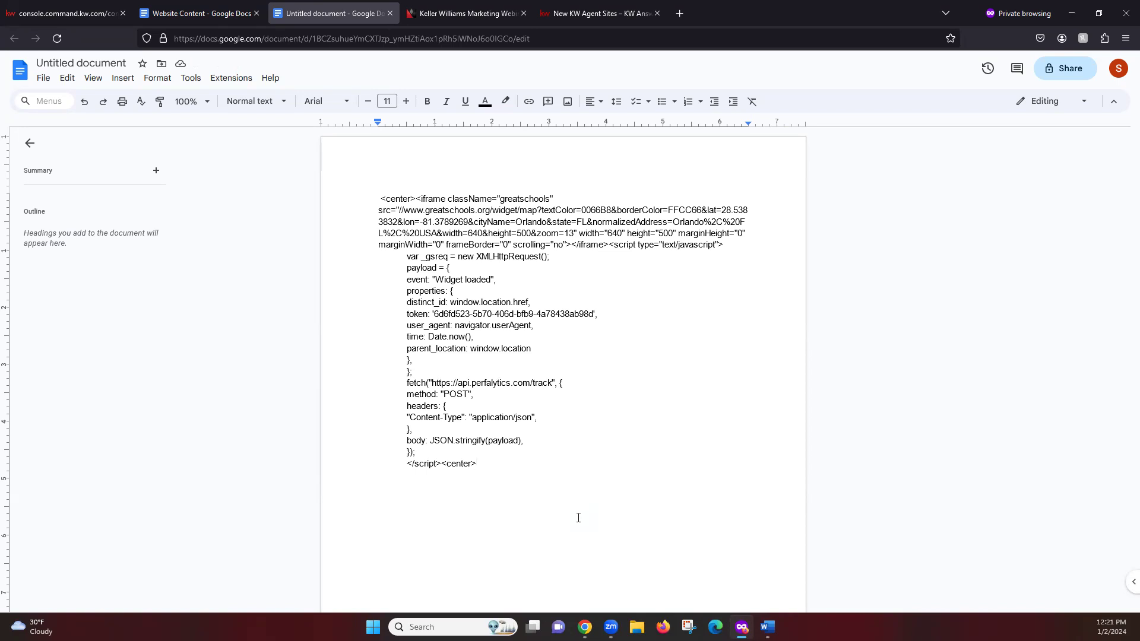
{"action": "left_click", "coordinate": [193, 13]}
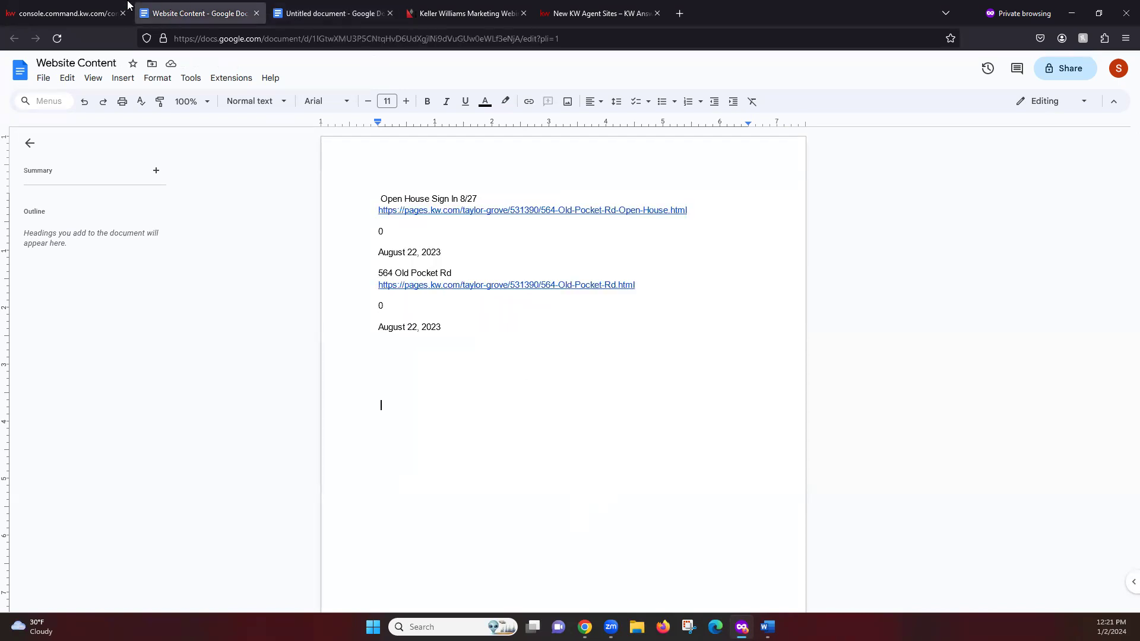
{"action": "left_click", "coordinate": [98, 7]}
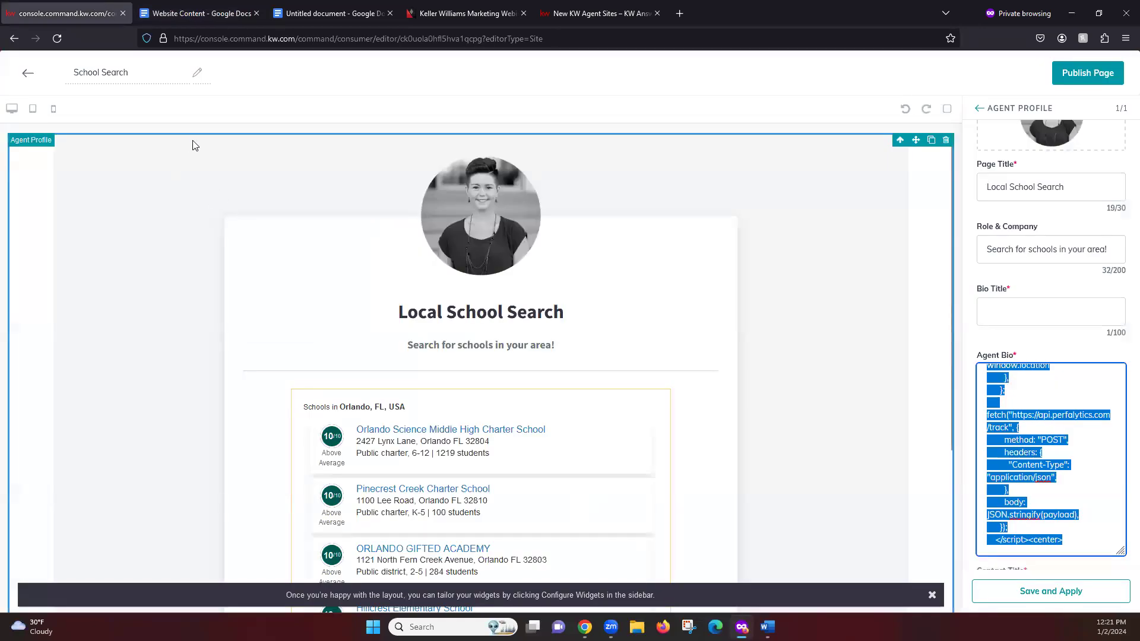
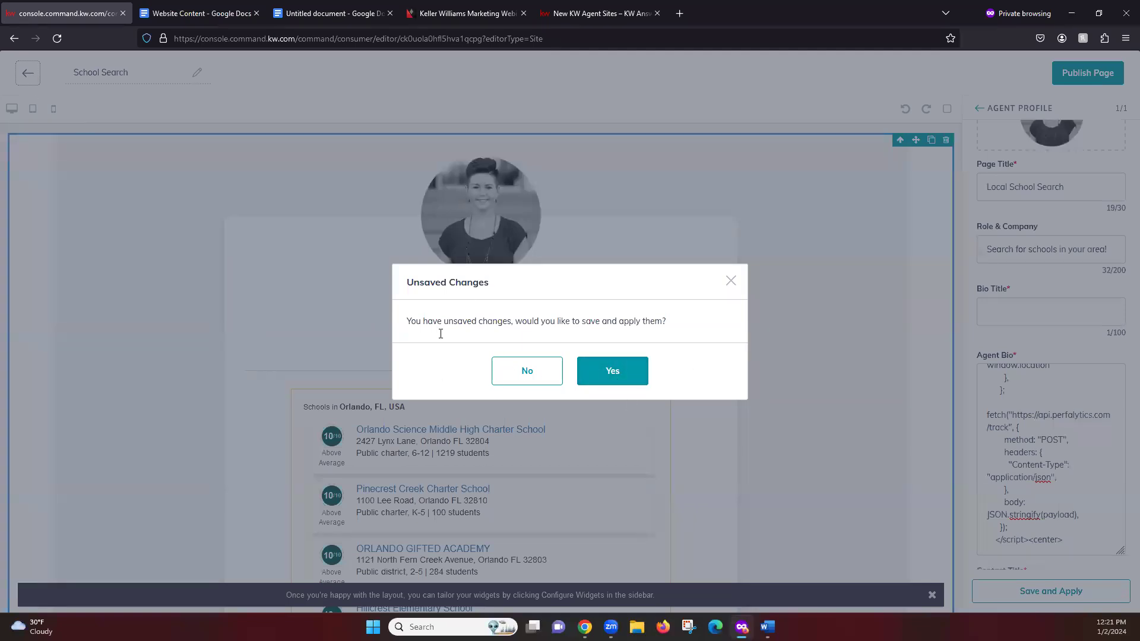
Step: Discard the unsaved School Search edits and go back to the Agent Site Pages list
{"action": "left_click", "coordinate": [520, 374]}
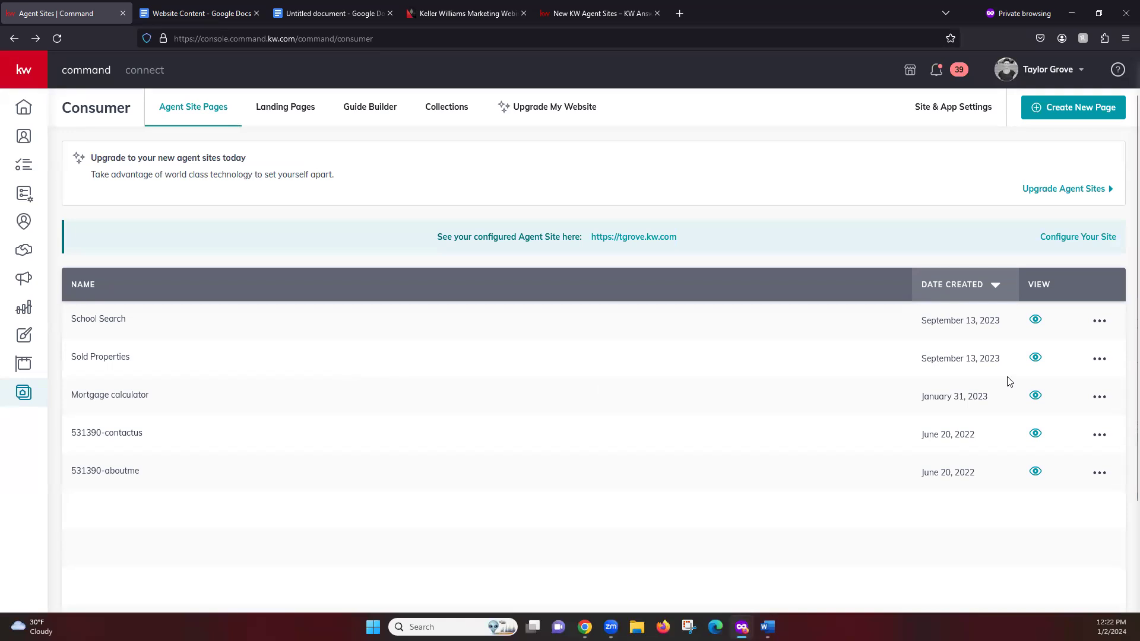
Step: Open the live Sold Properties page, block location access, and select its heading and listings
{"action": "left_click", "coordinate": [1036, 359]}
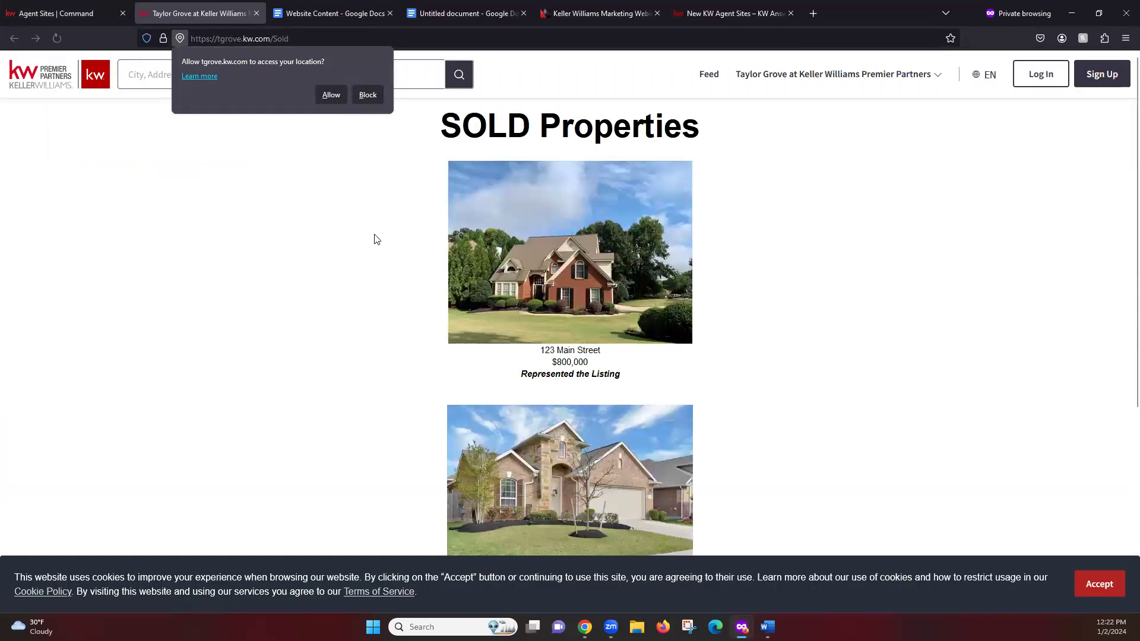
{"action": "left_click", "coordinate": [367, 95]}
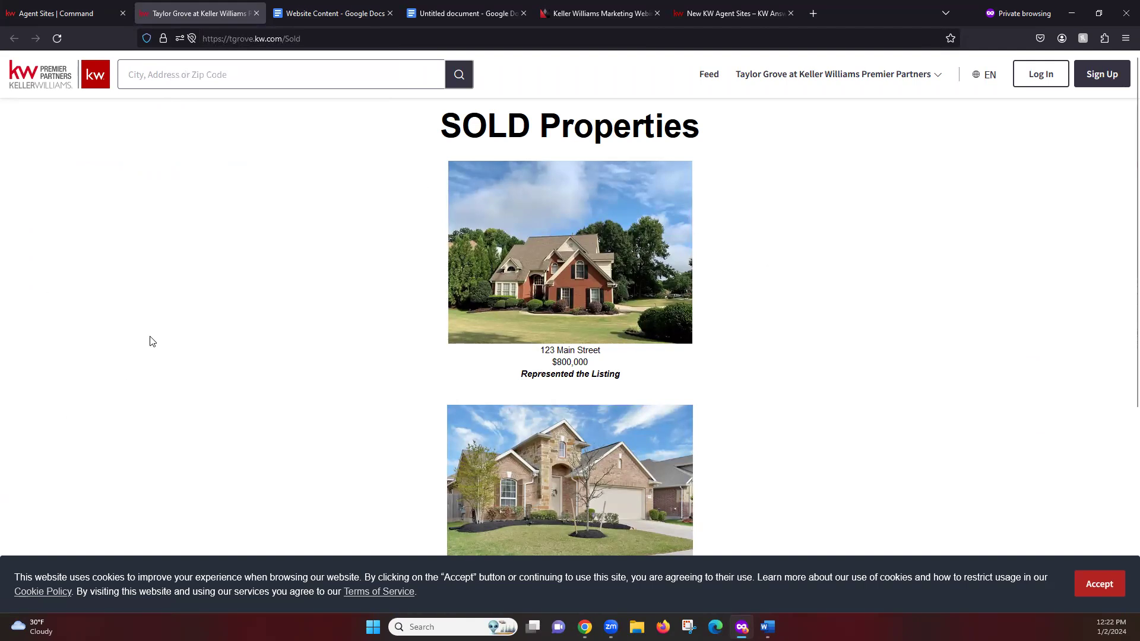
{"action": "left_click_drag", "start_coordinate": [425, 119], "coordinate": [771, 365]}
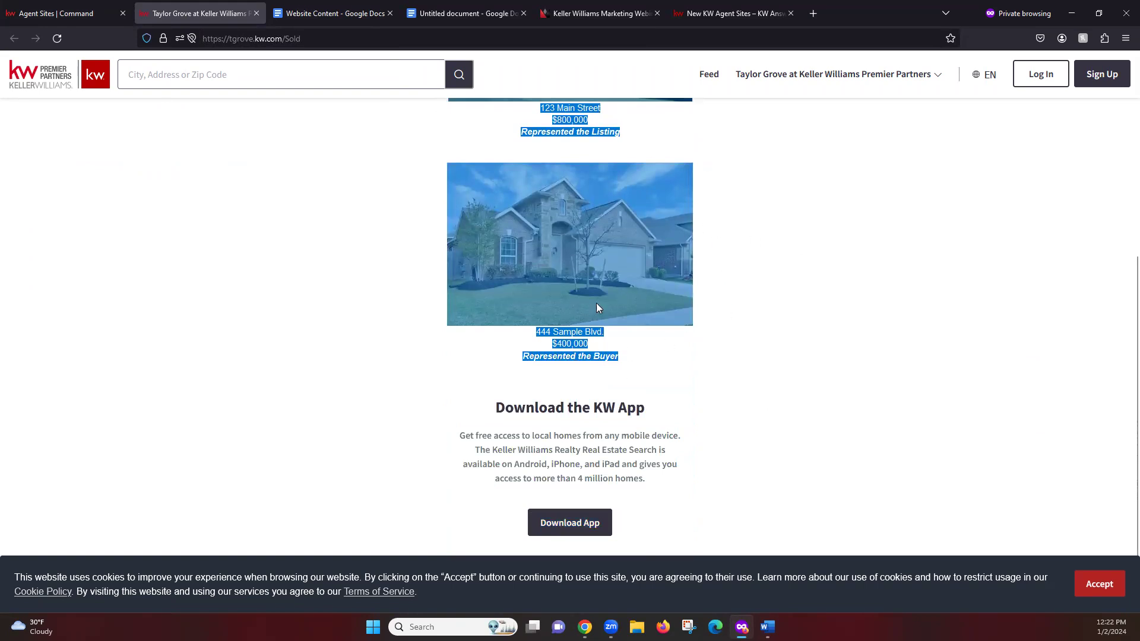
{"action": "scroll", "coordinate": [597, 303], "scroll_direction": "up", "scroll_amount": 4}
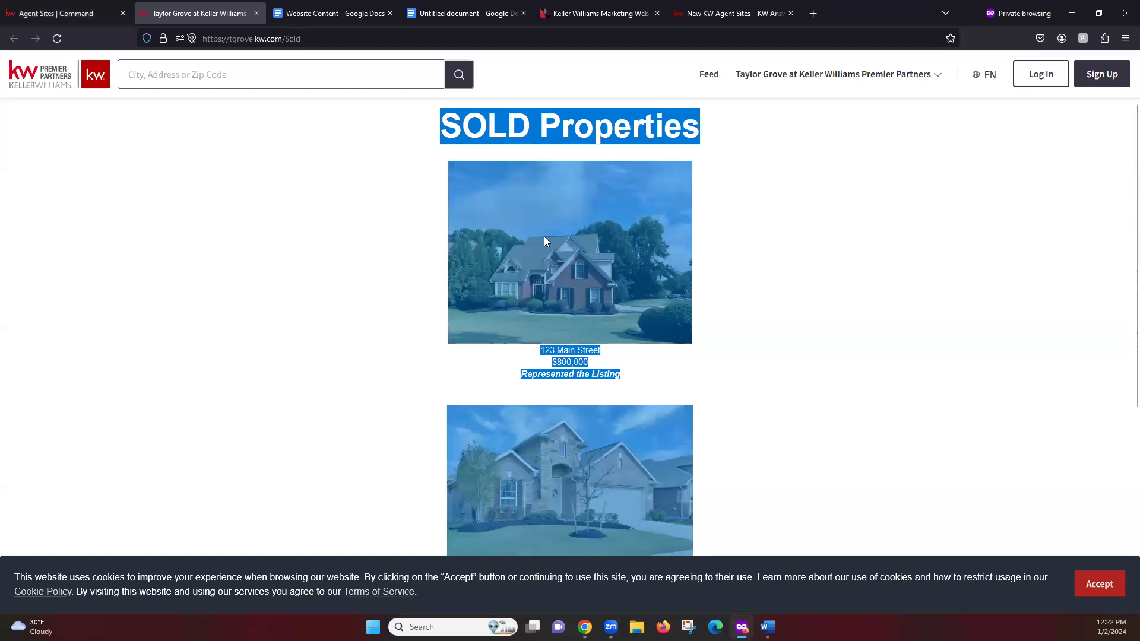
Step: Copy the selected SOLD Properties content and bring up the Website Content document
{"action": "right_click", "coordinate": [545, 238]}
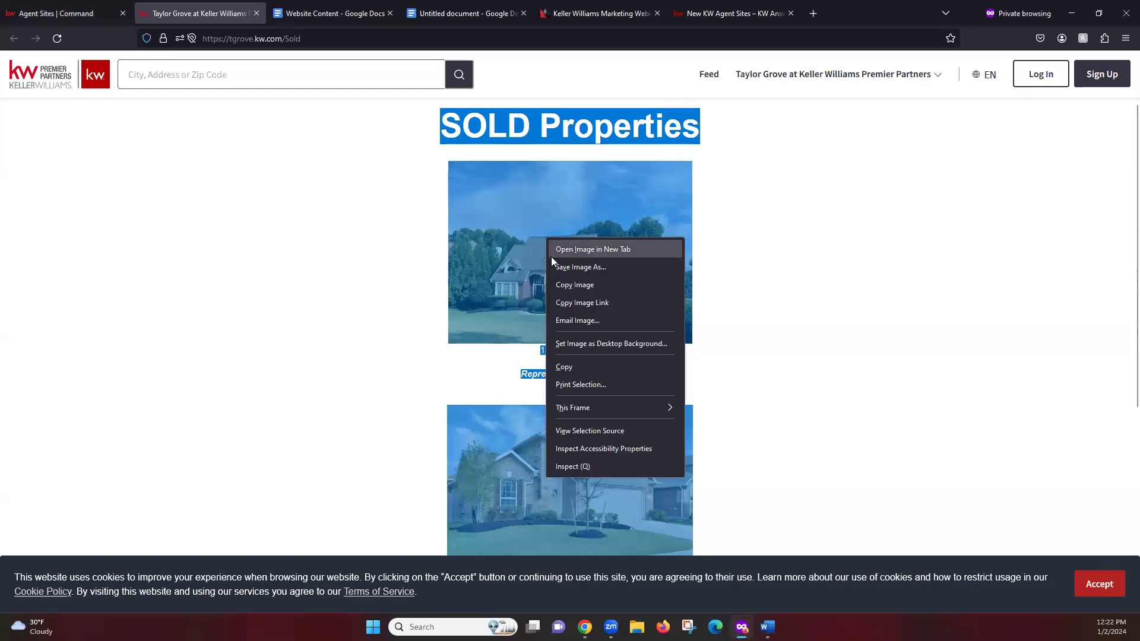
{"action": "left_click", "coordinate": [645, 368]}
{"action": "right_click", "coordinate": [577, 280]}
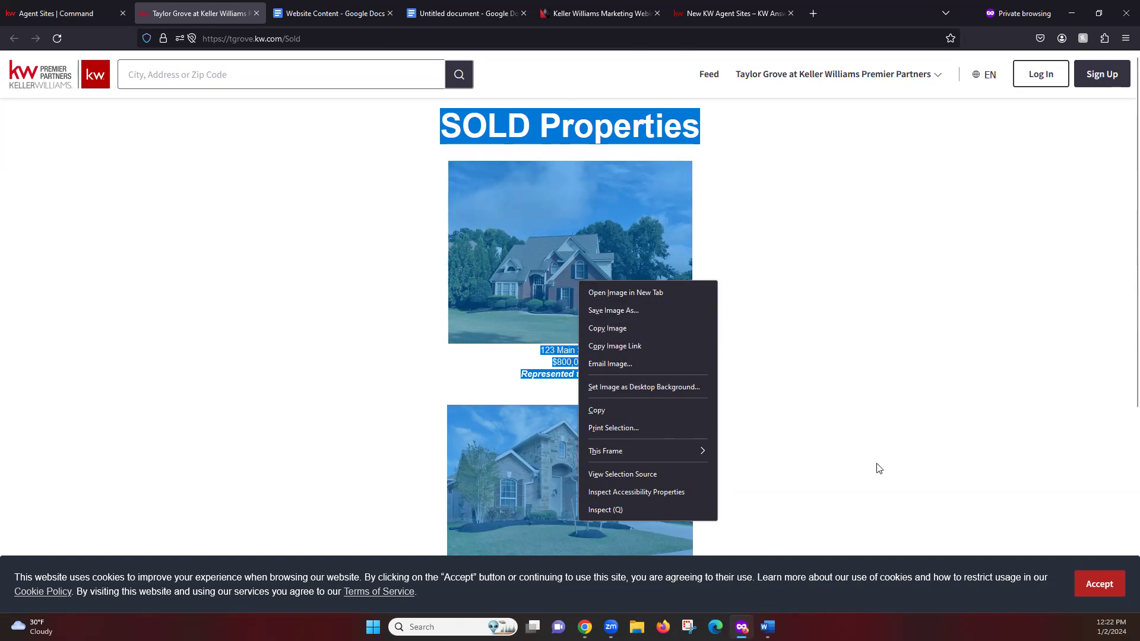
{"action": "left_click", "coordinate": [296, 214]}
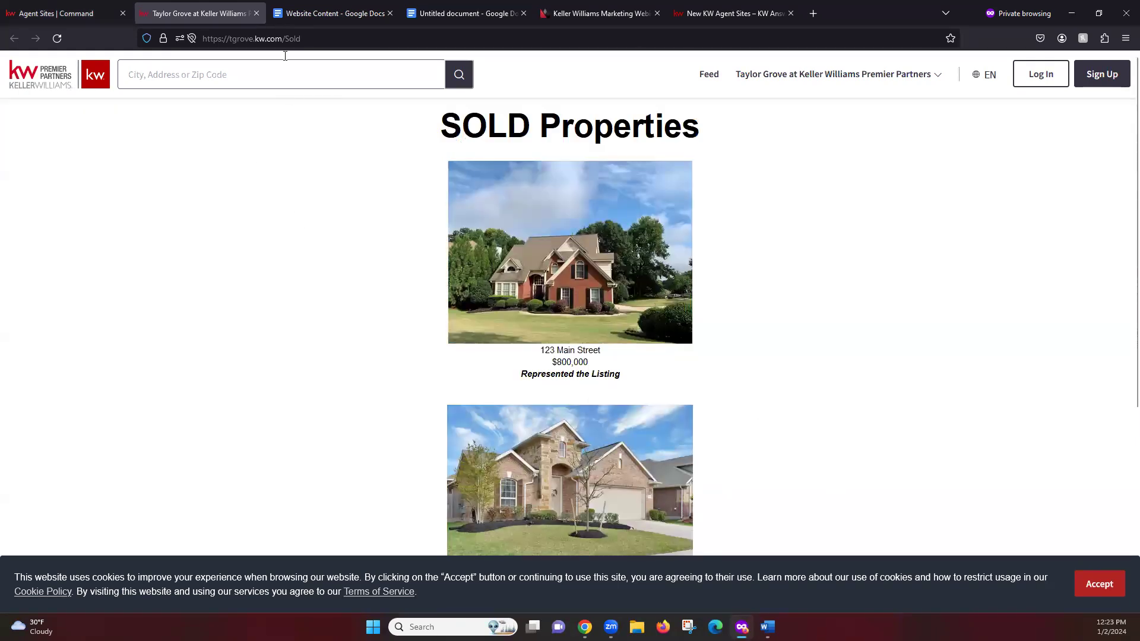
{"action": "left_click", "coordinate": [316, 13]}
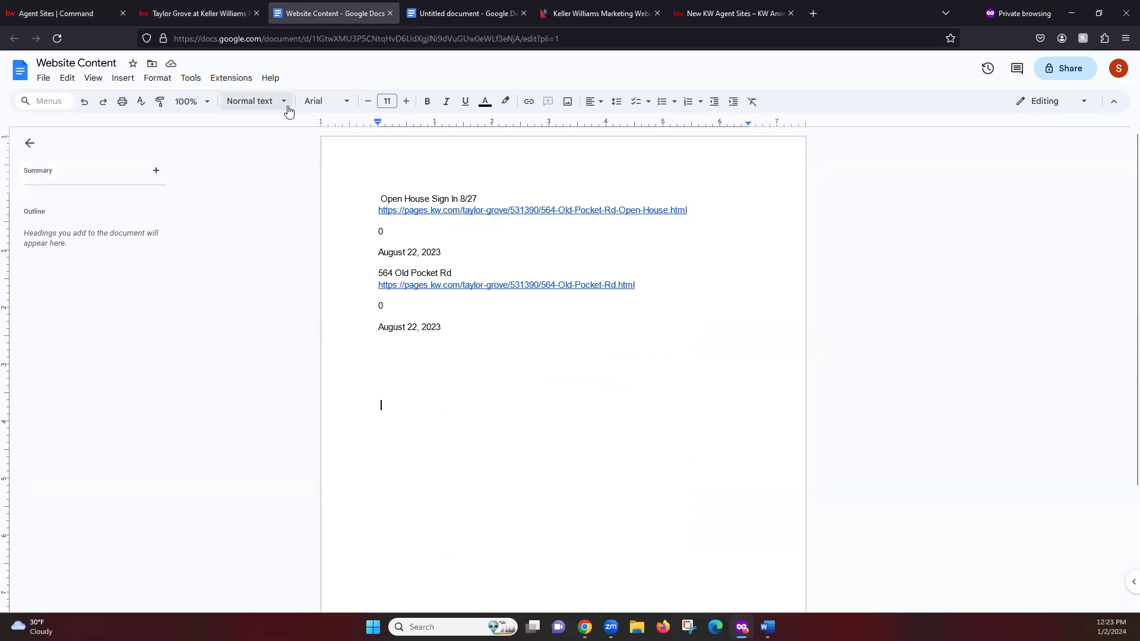
Step: Create a new Google Doc titled 'Sold Properties Page'
{"action": "left_click", "coordinate": [45, 79]}
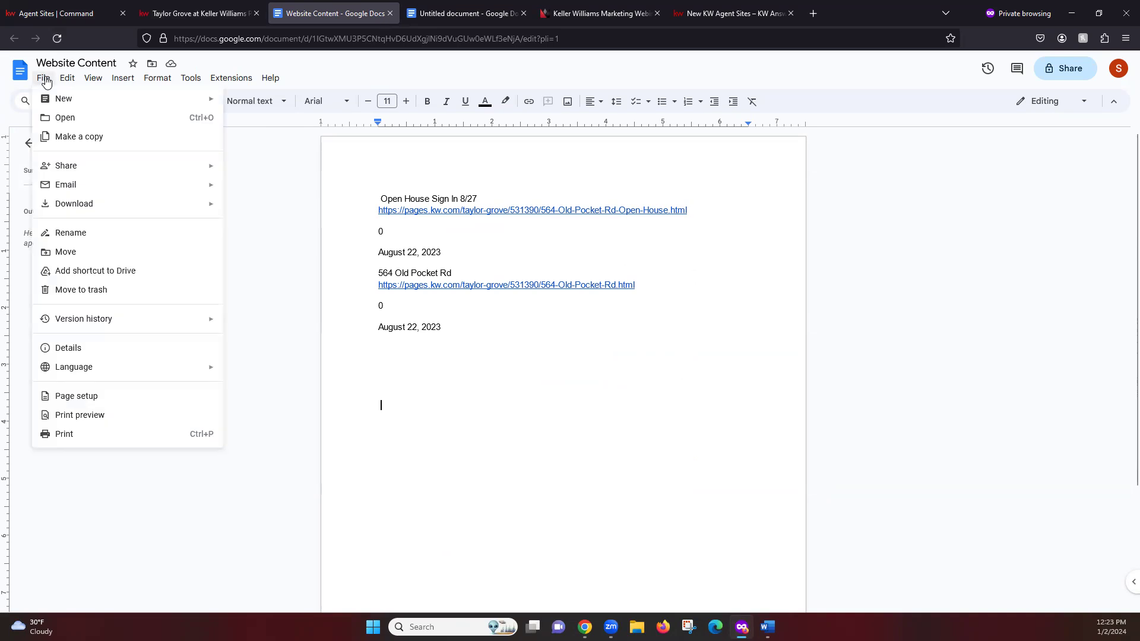
{"action": "mouse_move", "coordinate": [53, 100]}
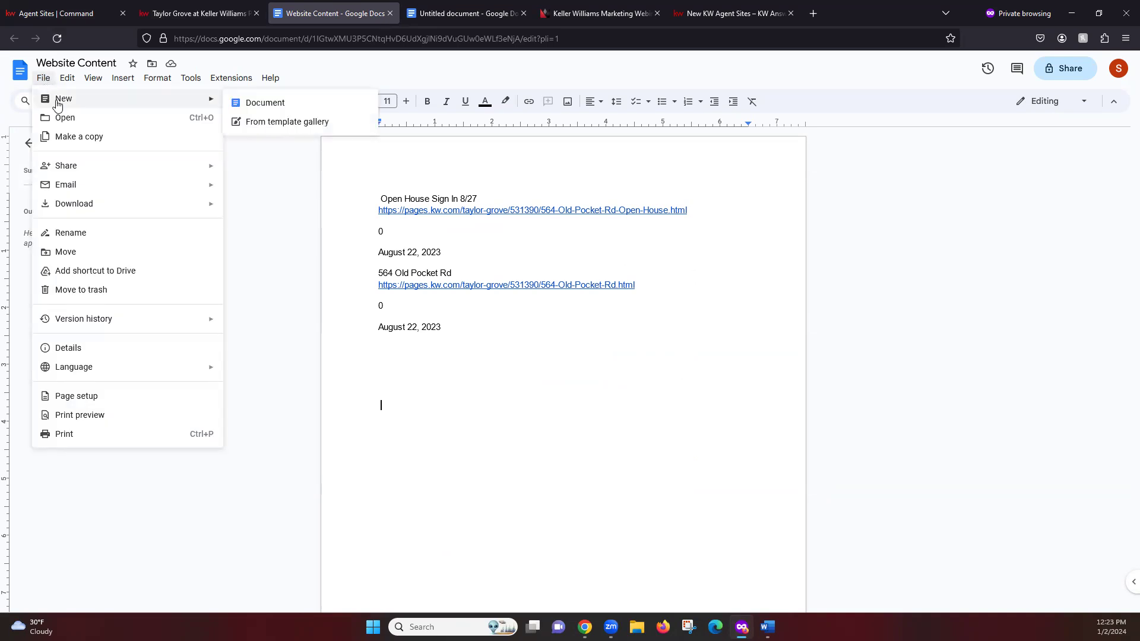
{"action": "left_click", "coordinate": [262, 103]}
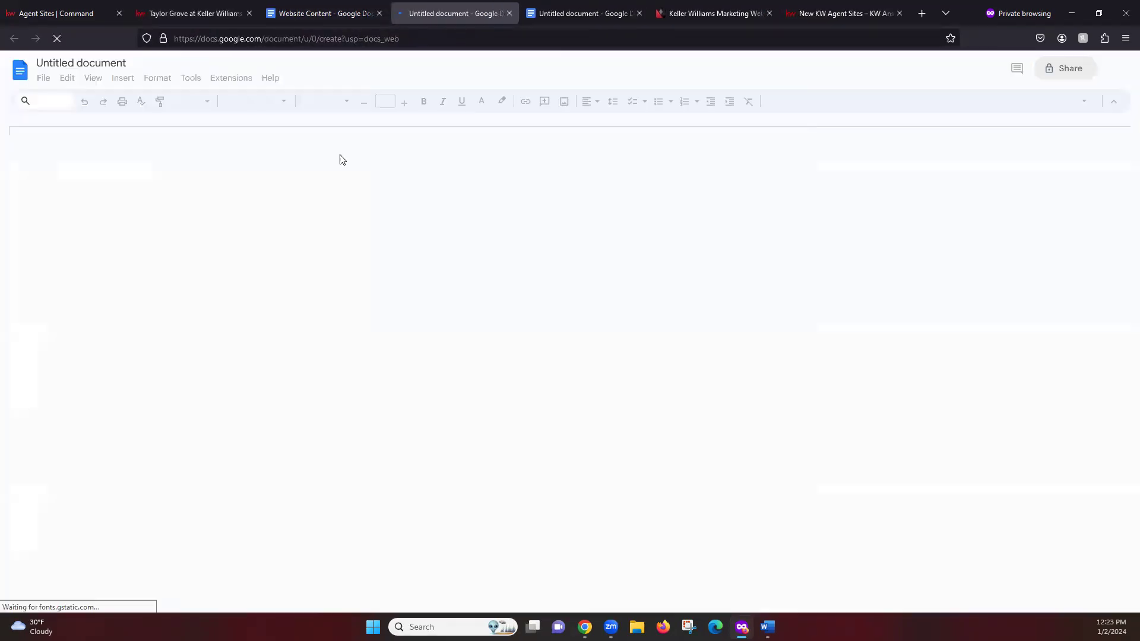
{"action": "left_click", "coordinate": [81, 62]}
{"action": "type", "text": "Sold"}
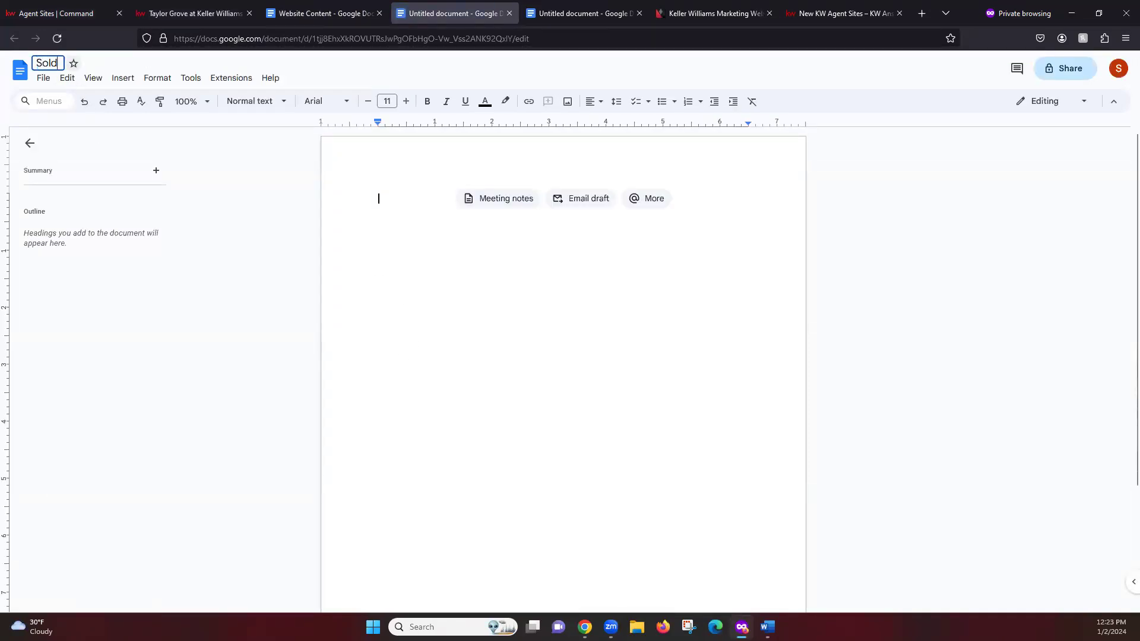
{"action": "type", "text": " Properties Page"}
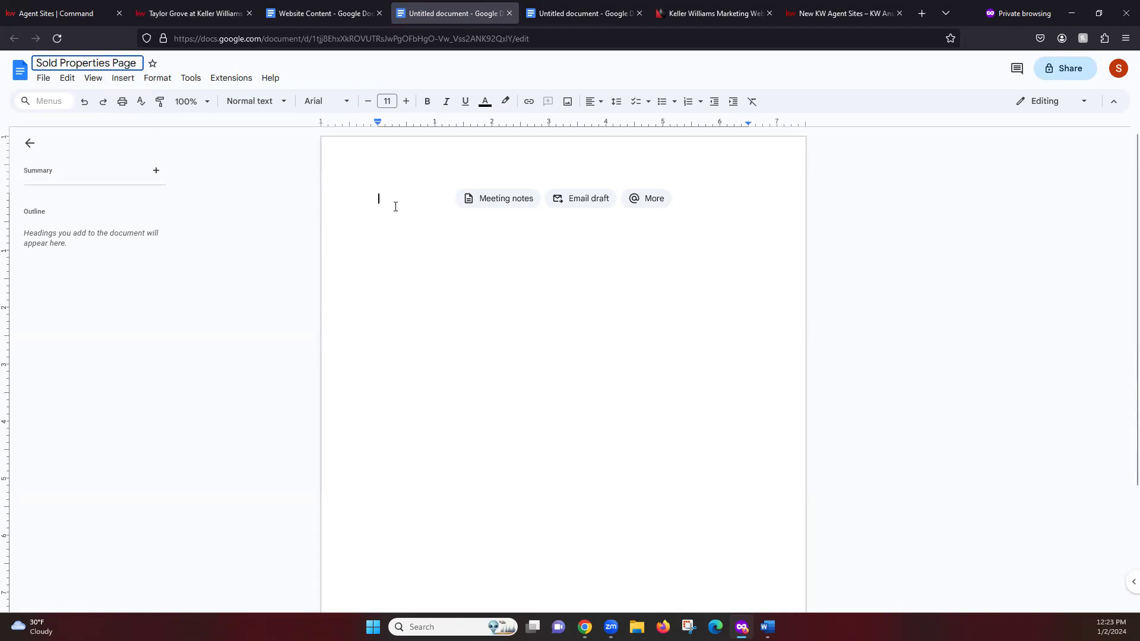
{"action": "left_click", "coordinate": [396, 207]}
Step: Paste the copied SOLD Properties listings and photos into the document, then return to the live page
{"action": "right_click", "coordinate": [398, 208]}
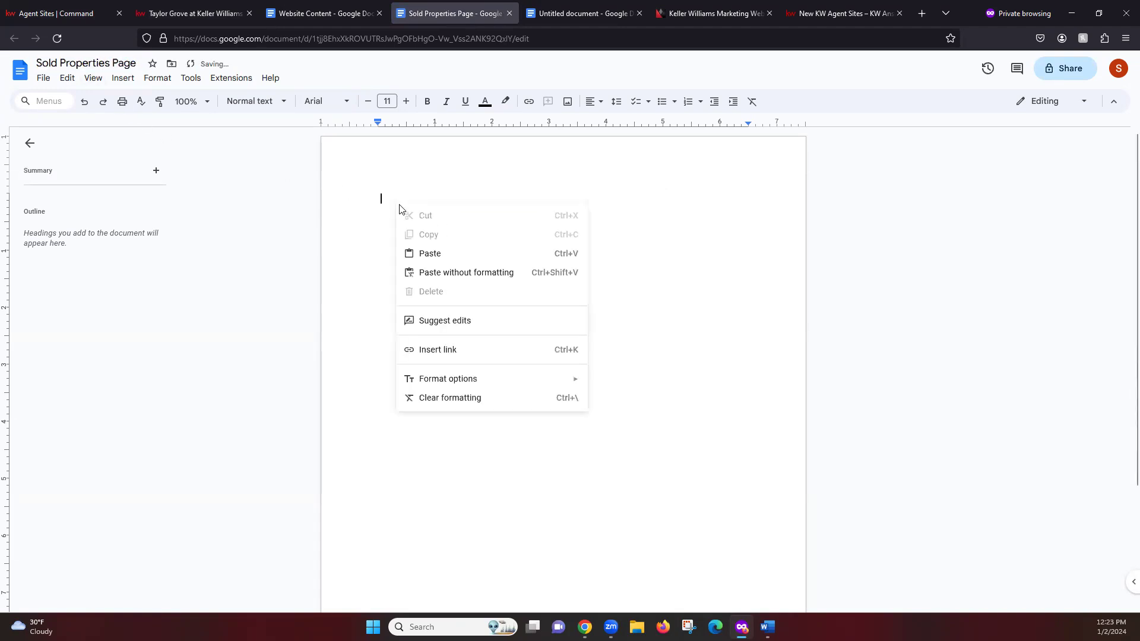
{"action": "left_click", "coordinate": [438, 255]}
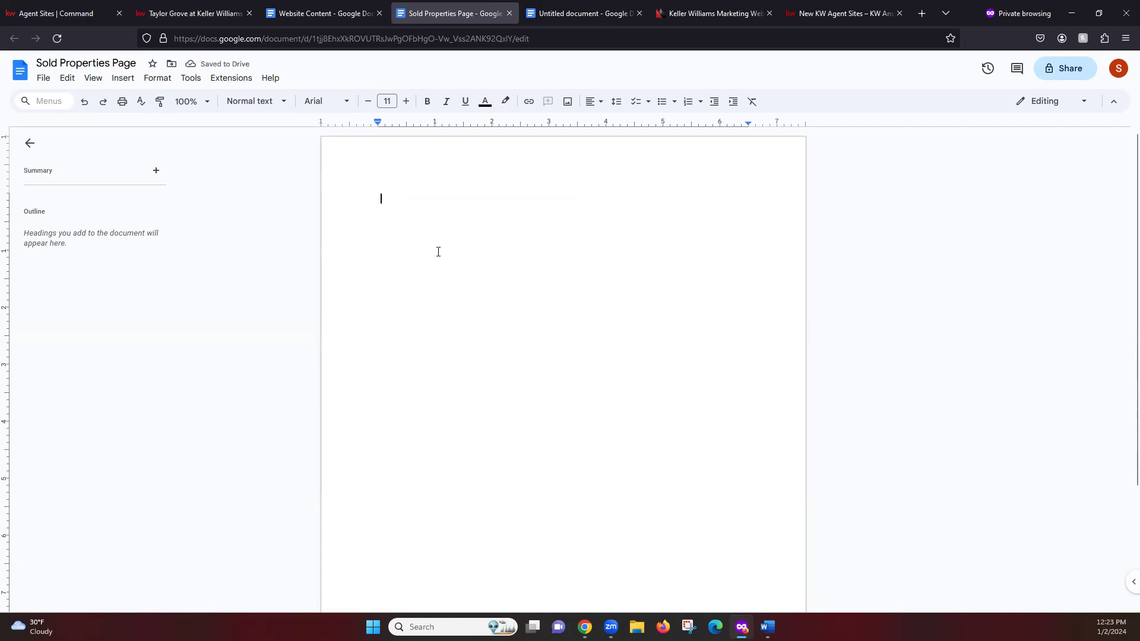
{"action": "scroll", "coordinate": [677, 440], "scroll_direction": "up", "scroll_amount": 5}
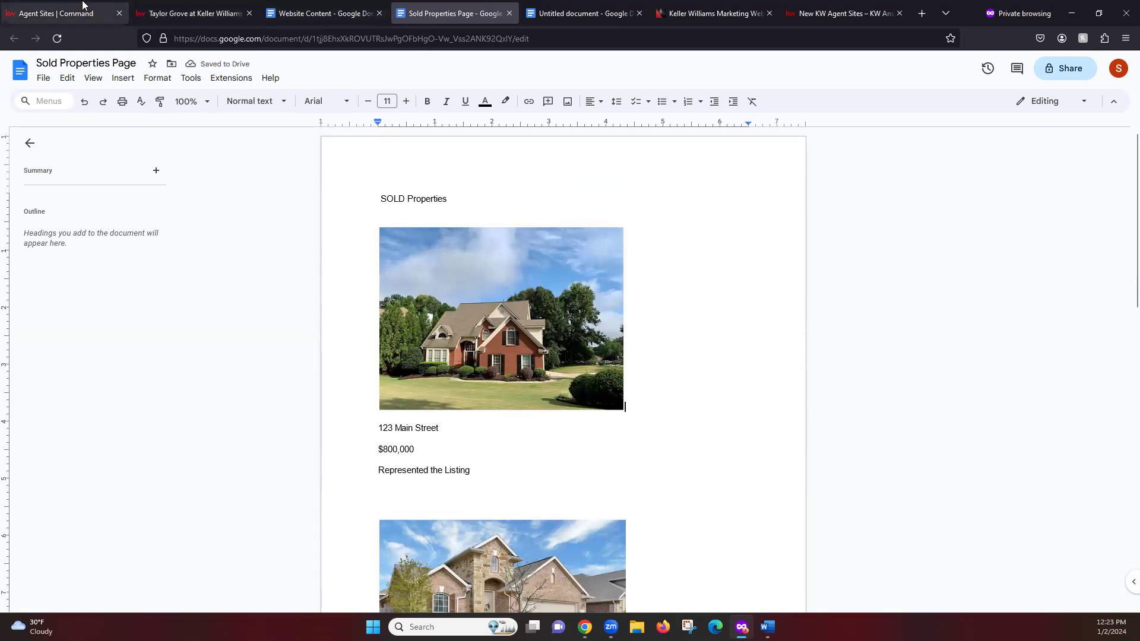
{"action": "left_click", "coordinate": [165, 11]}
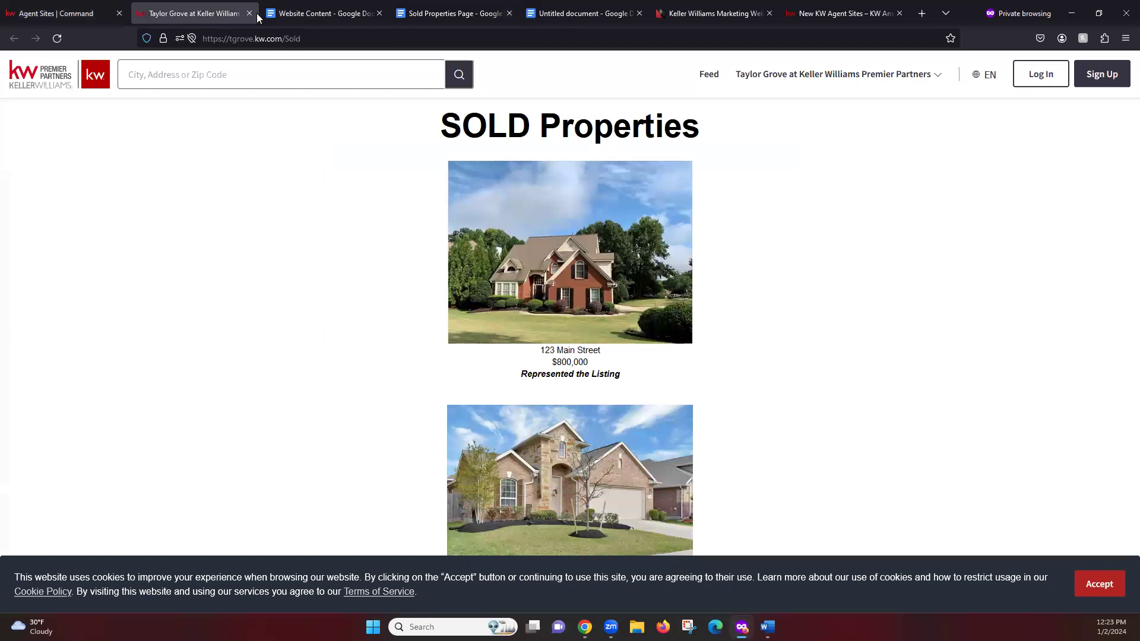
{"action": "left_click", "coordinate": [249, 13]}
{"action": "left_click", "coordinate": [88, 6]}
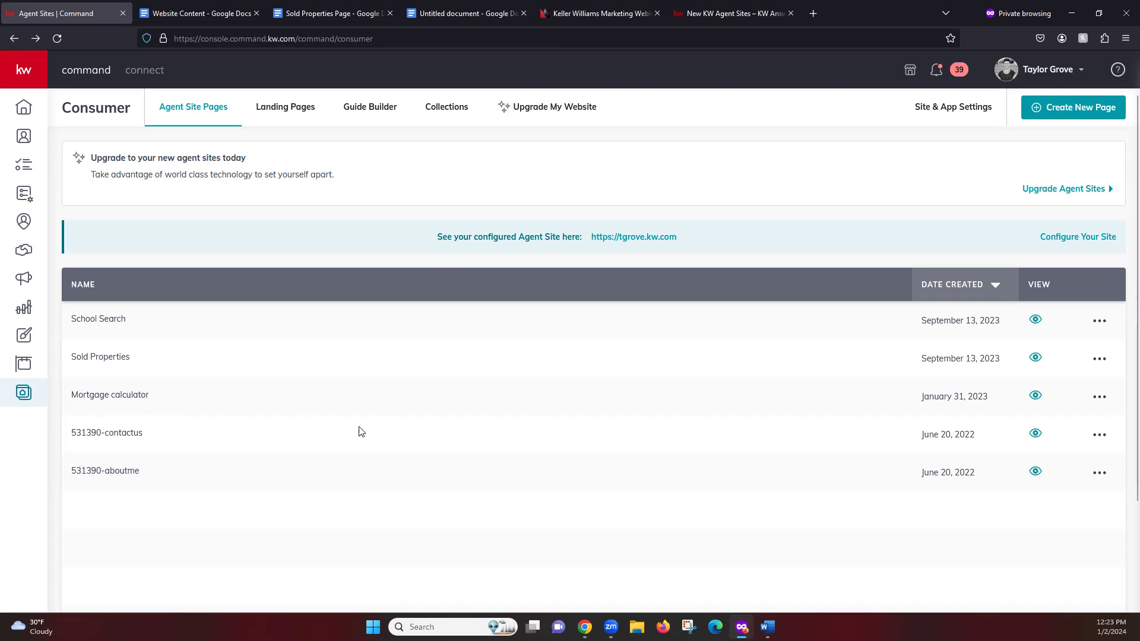
Step: Review the other agent's Manage My Website settings, leaving Keller Home Loans on Disable
{"action": "mouse_move", "coordinate": [585, 628]}
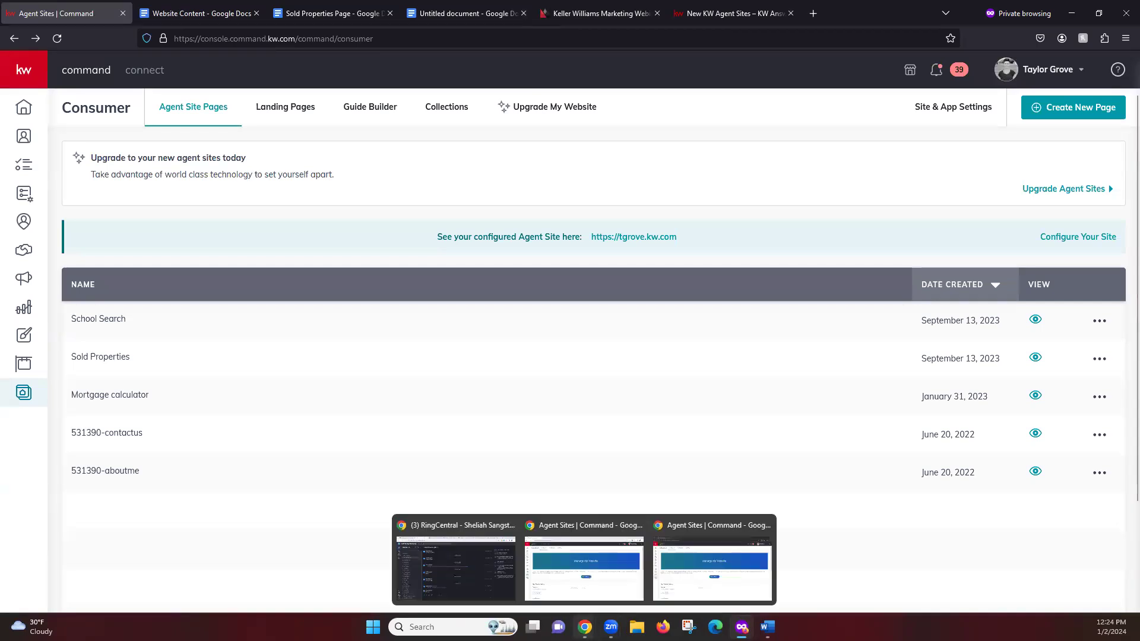
{"action": "left_click", "coordinate": [721, 561]}
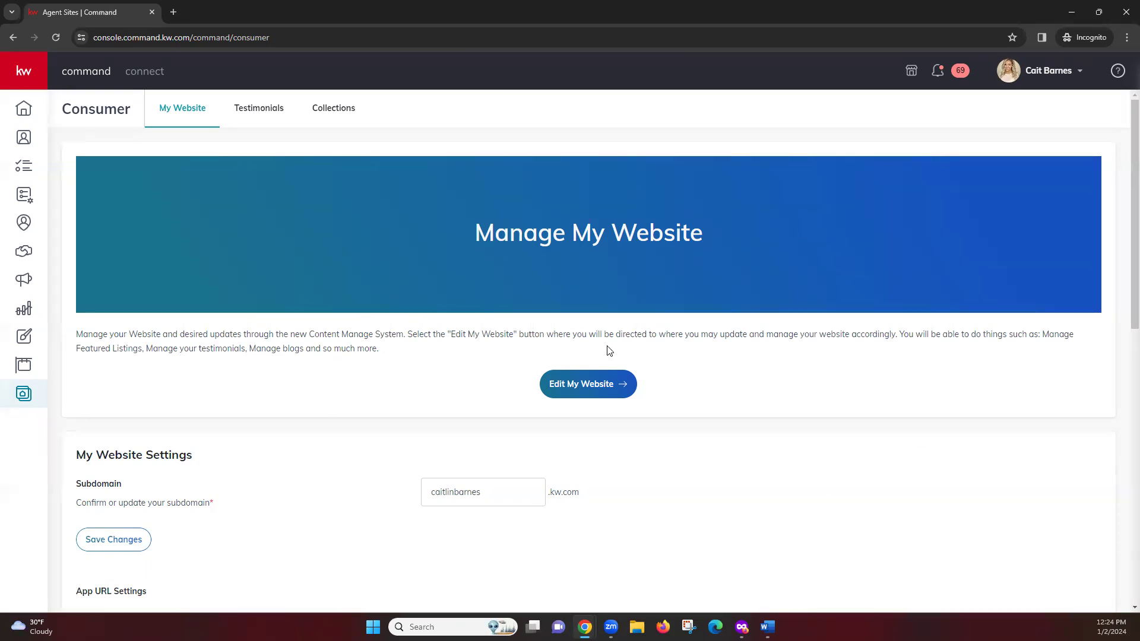
{"action": "scroll", "coordinate": [399, 329], "scroll_direction": "down", "scroll_amount": 2}
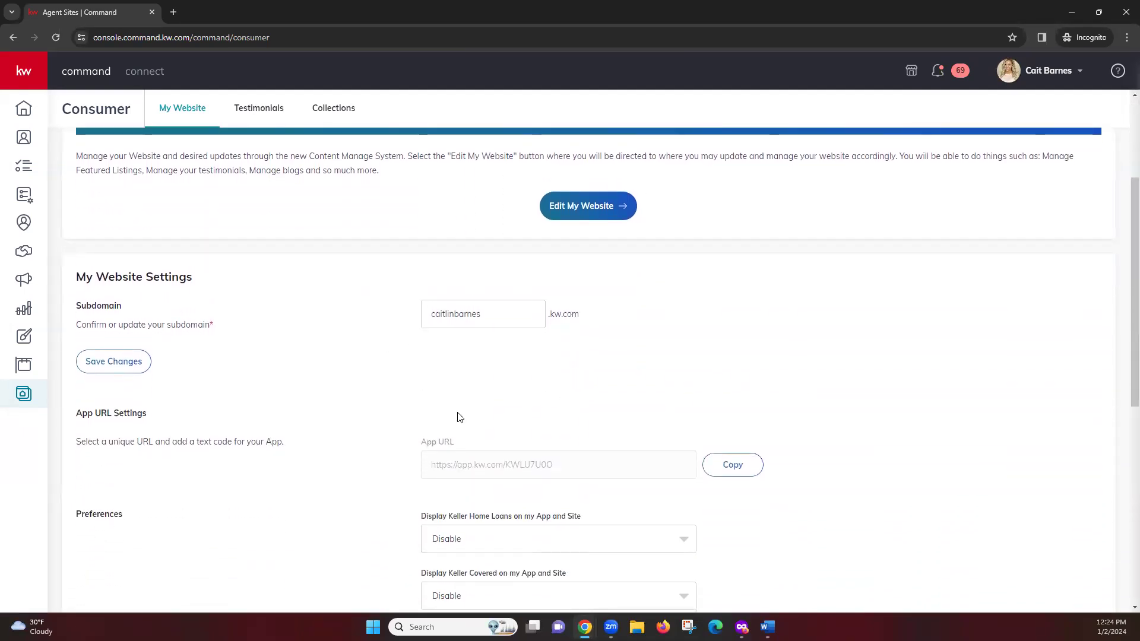
{"action": "scroll", "coordinate": [308, 373], "scroll_direction": "down", "scroll_amount": 2}
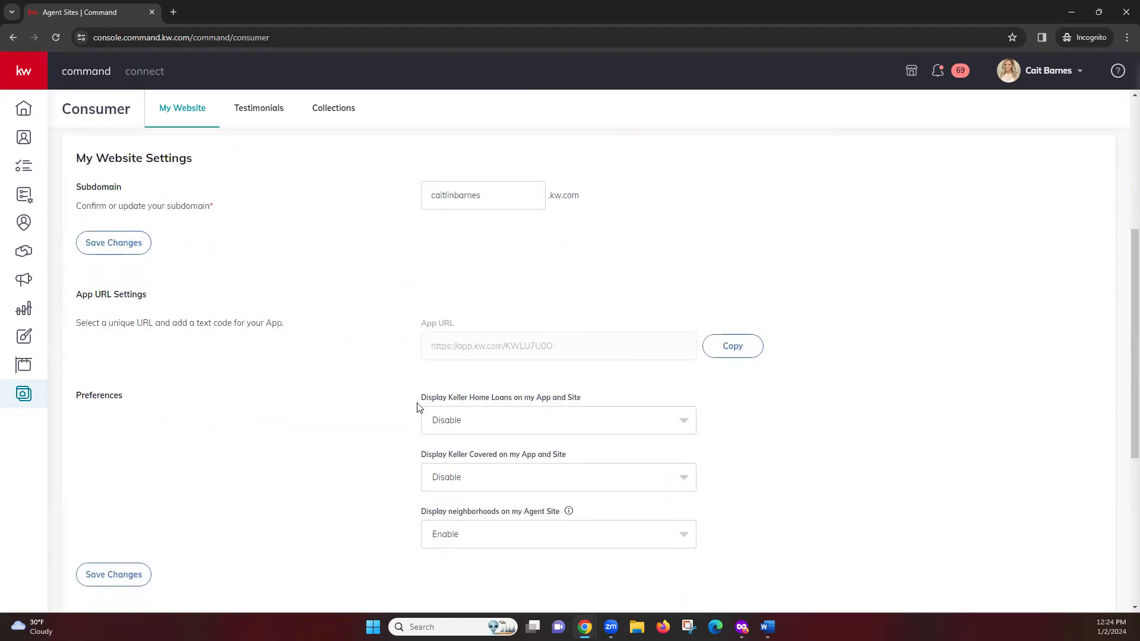
{"action": "scroll", "coordinate": [284, 416], "scroll_direction": "down", "scroll_amount": 2}
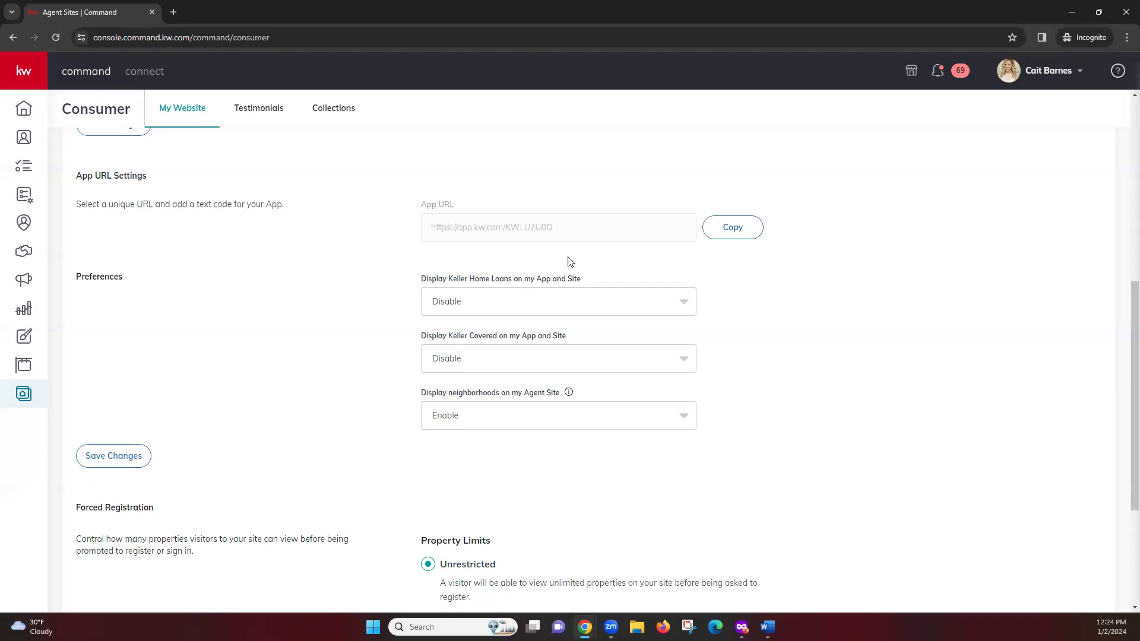
{"action": "left_click", "coordinate": [694, 314]}
{"action": "left_click", "coordinate": [734, 304]}
{"action": "scroll", "coordinate": [362, 340], "scroll_direction": "down", "scroll_amount": 4}
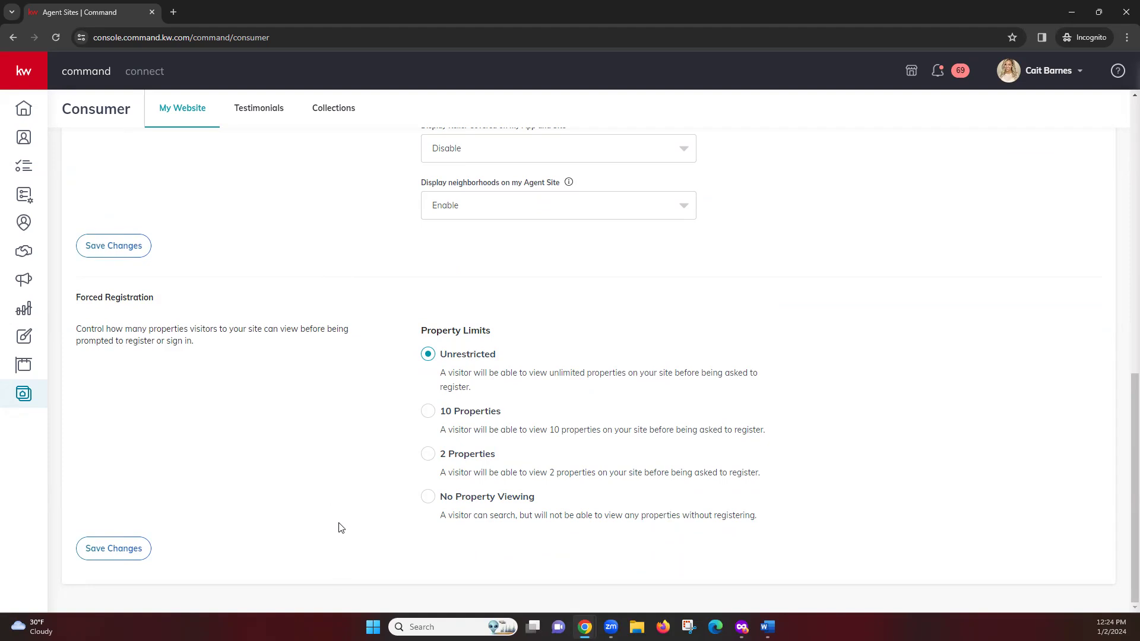
{"action": "scroll", "coordinate": [341, 529], "scroll_direction": "up", "scroll_amount": 10}
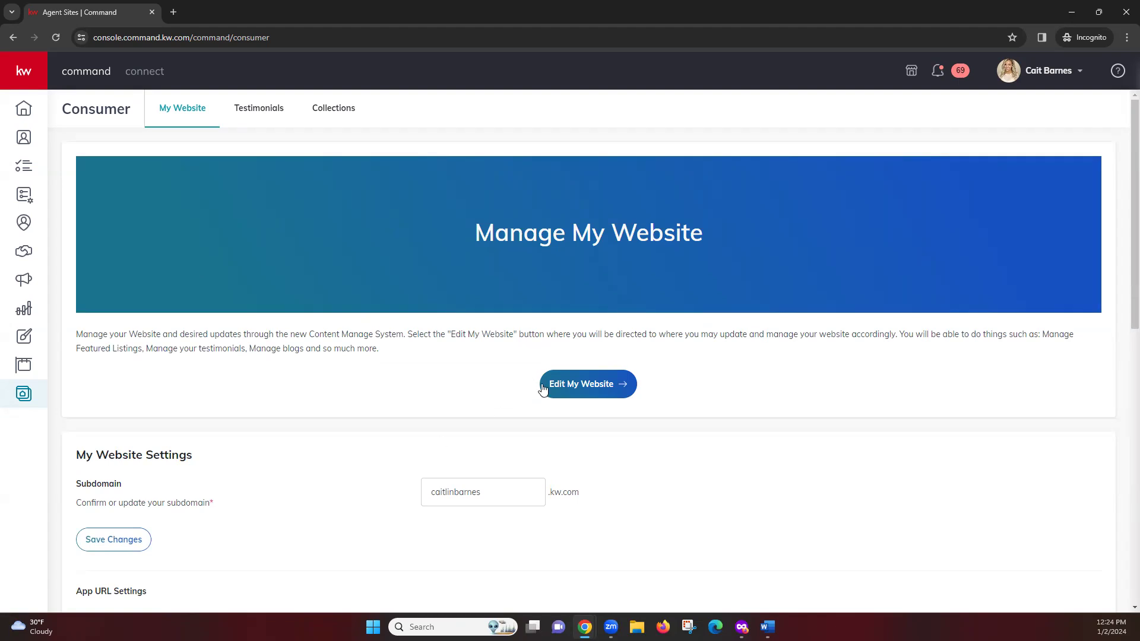
Step: Open the agent website content editor and dismiss the welcome and builder tours
{"action": "left_click", "coordinate": [572, 386]}
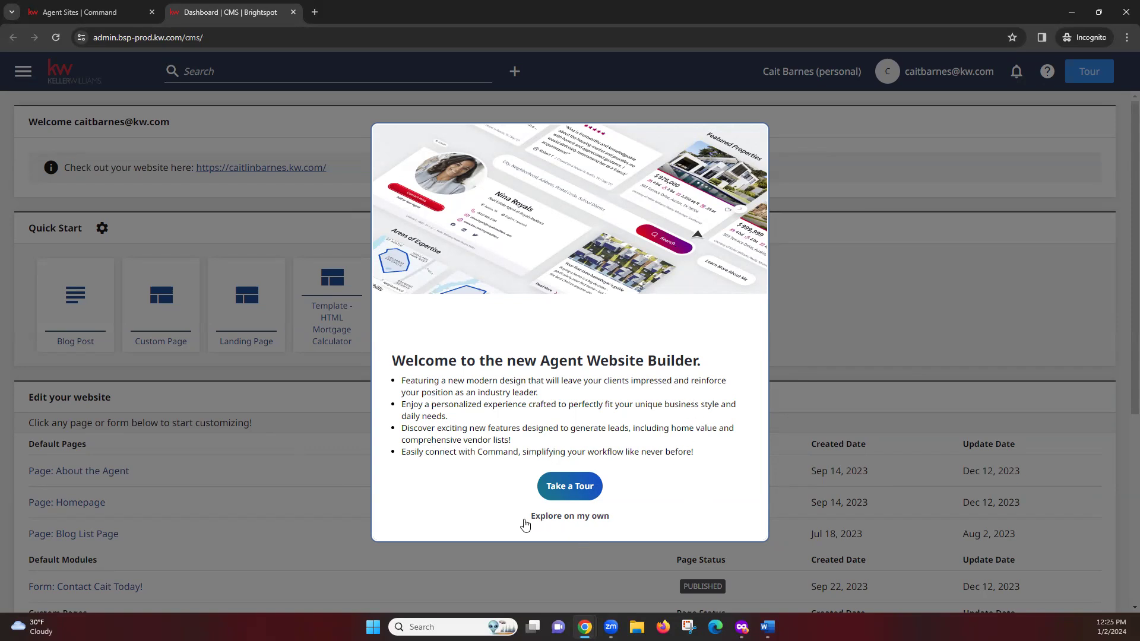
{"action": "left_click", "coordinate": [573, 516]}
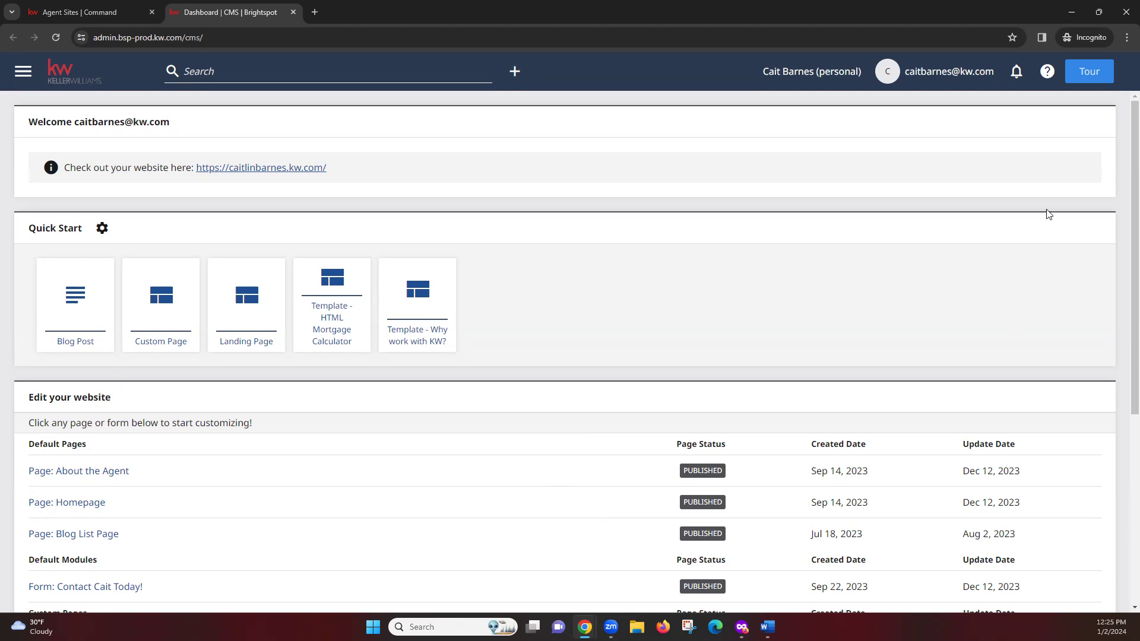
{"action": "left_click", "coordinate": [1090, 74]}
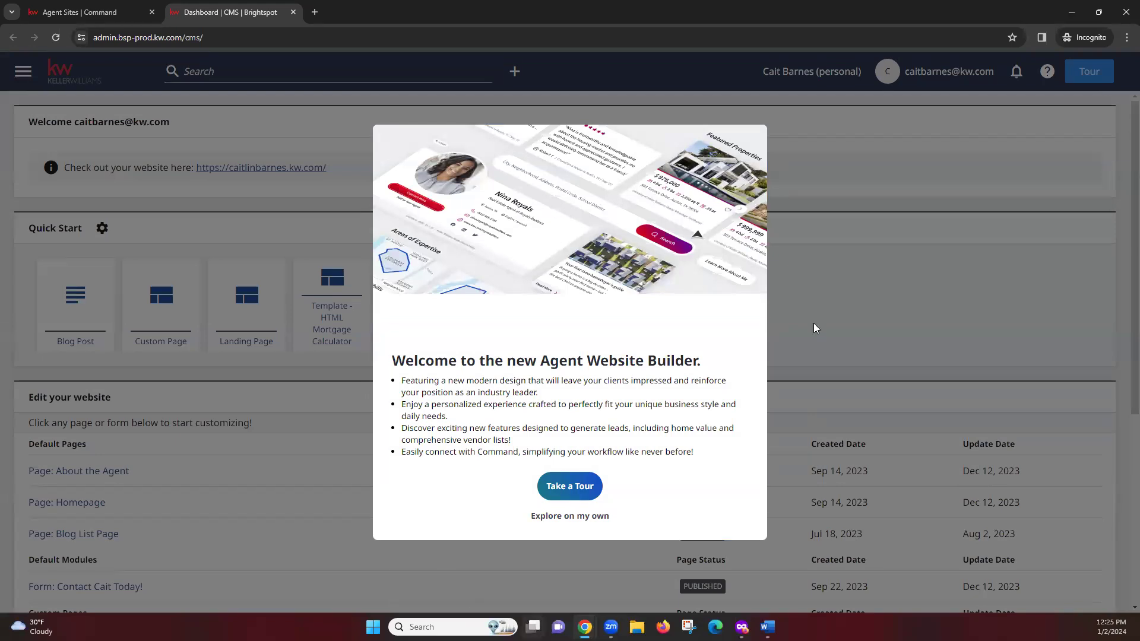
{"action": "left_click", "coordinate": [538, 518]}
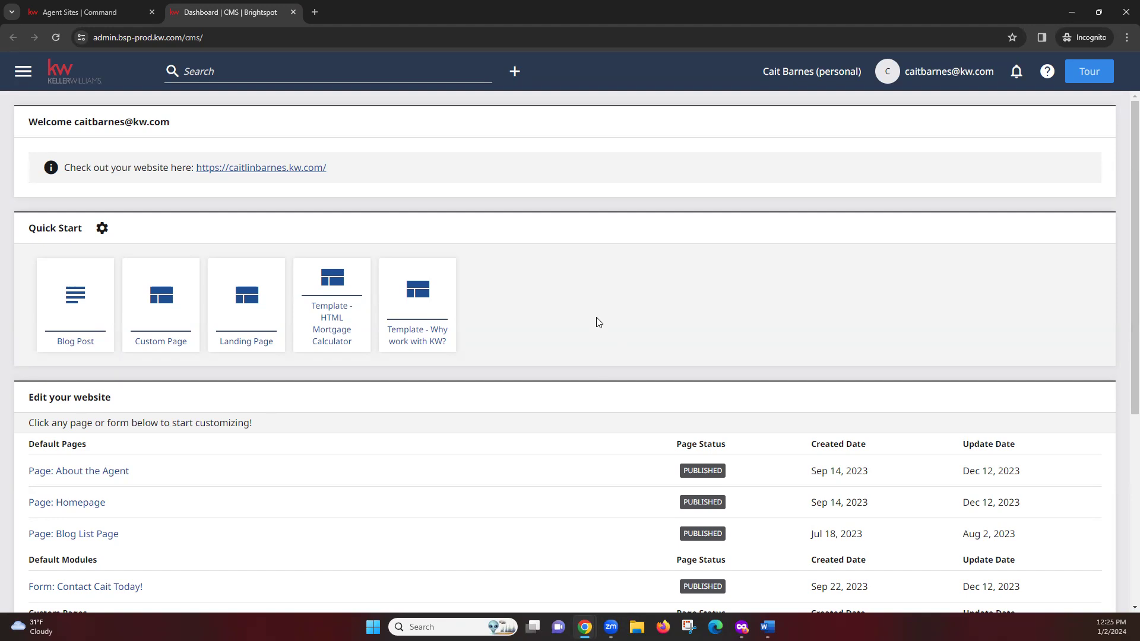
Step: Open 'Page: Homepage' under Default Pages for editing
{"action": "scroll", "coordinate": [573, 243], "scroll_direction": "down", "scroll_amount": 1}
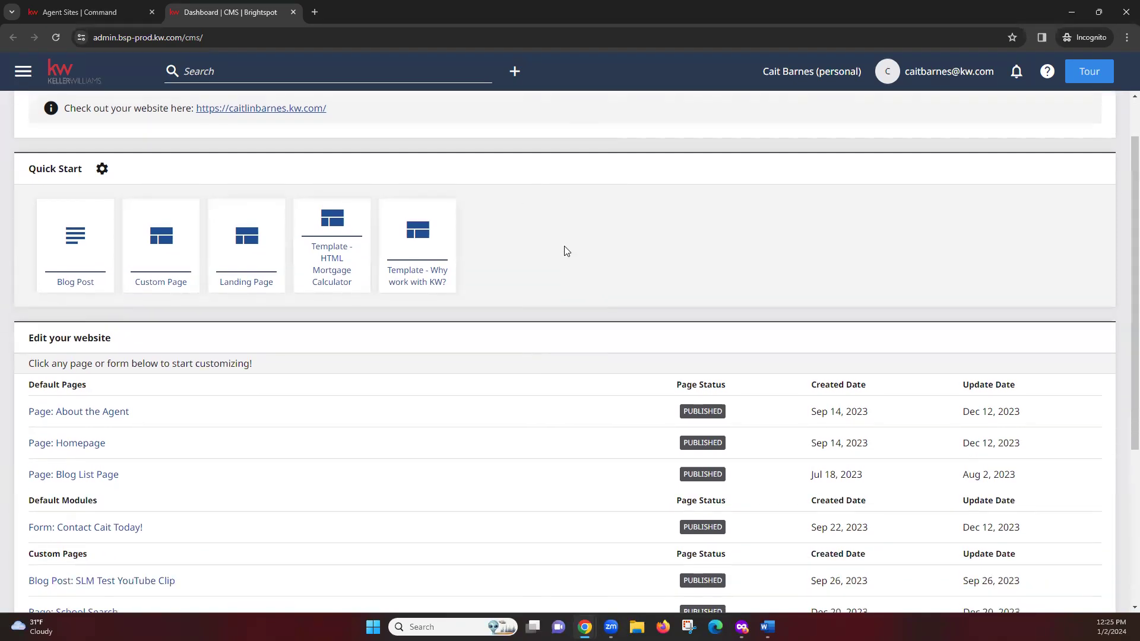
{"action": "scroll", "coordinate": [564, 252], "scroll_direction": "down", "scroll_amount": 1}
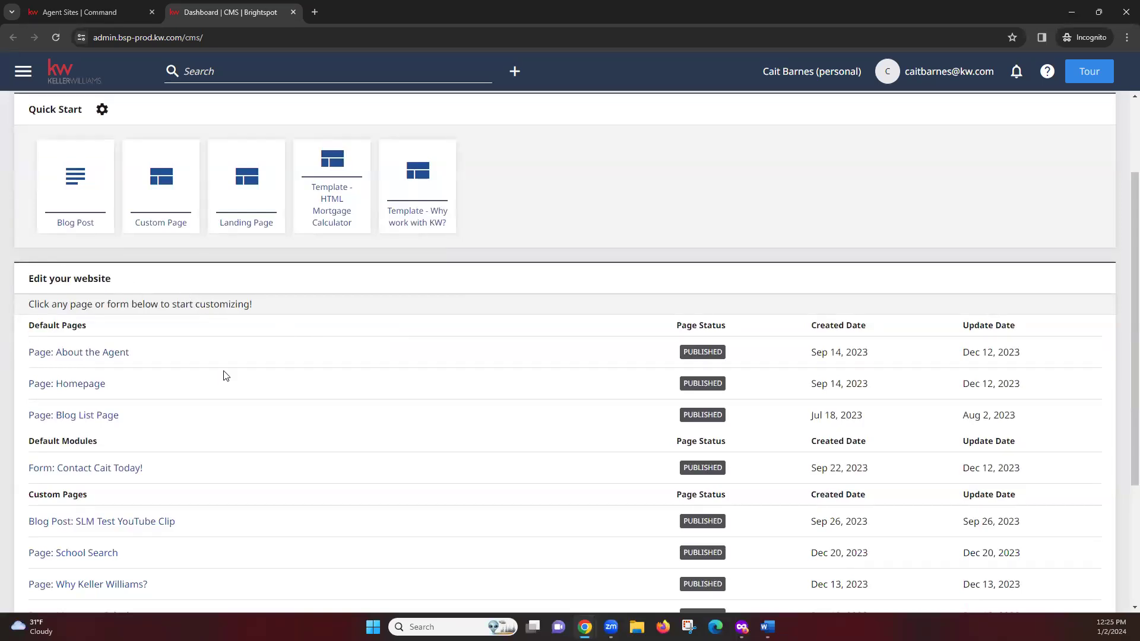
{"action": "left_click", "coordinate": [57, 390]}
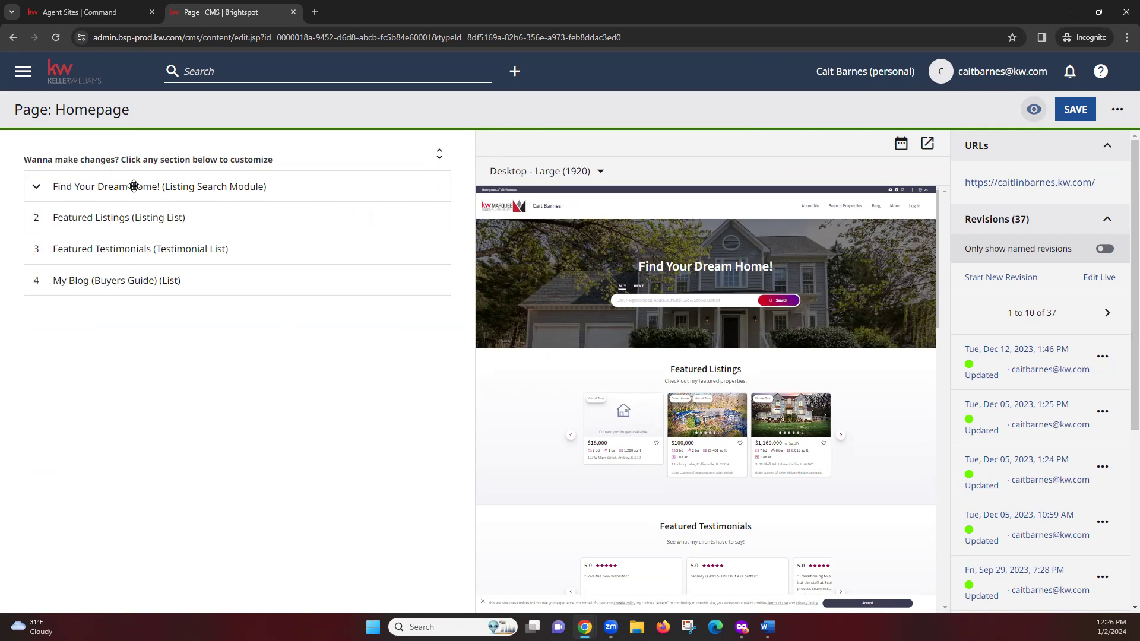
Step: Add the autumn house photo (Fall-Honey-do) as carousel image 2 in Find Your Dream Home
{"action": "left_click", "coordinate": [155, 182]}
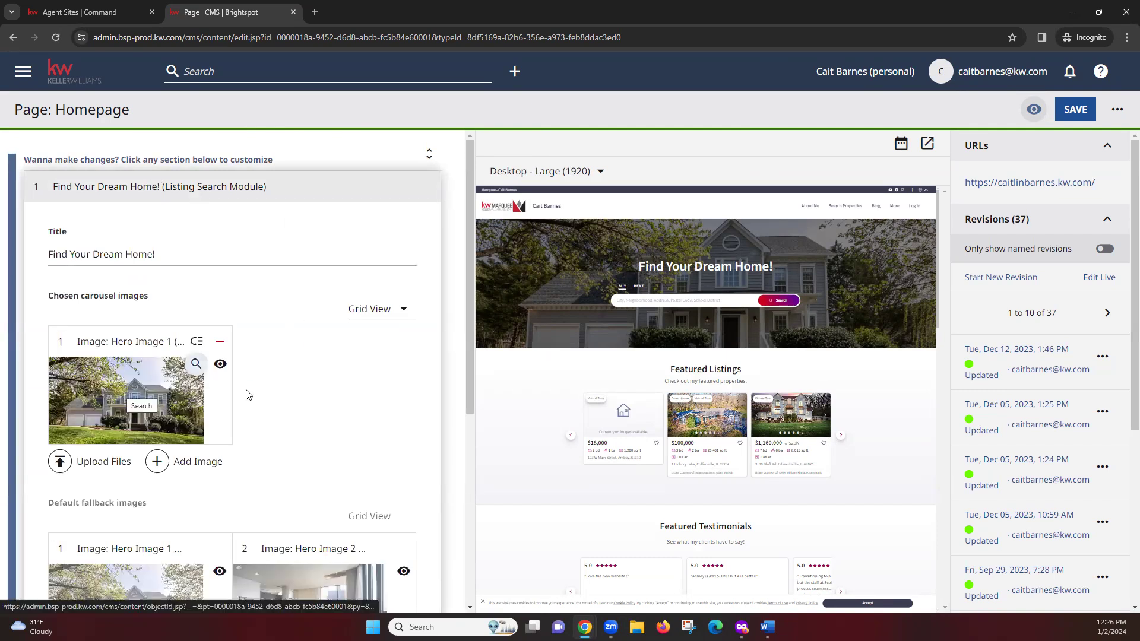
{"action": "scroll", "coordinate": [341, 387], "scroll_direction": "down", "scroll_amount": 1}
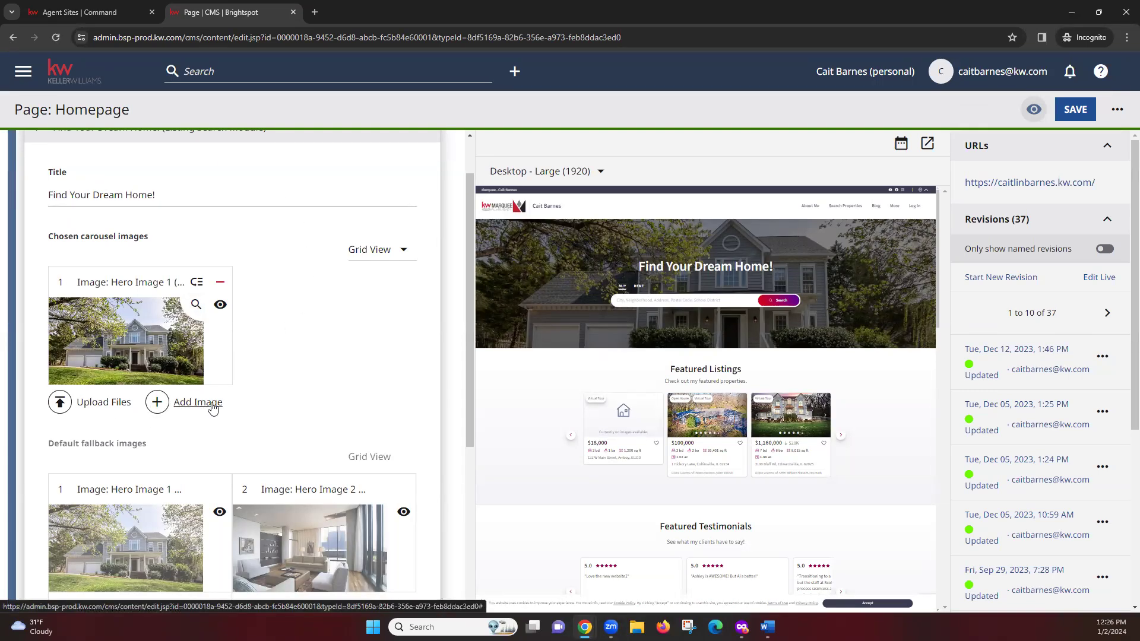
{"action": "left_click", "coordinate": [208, 408]}
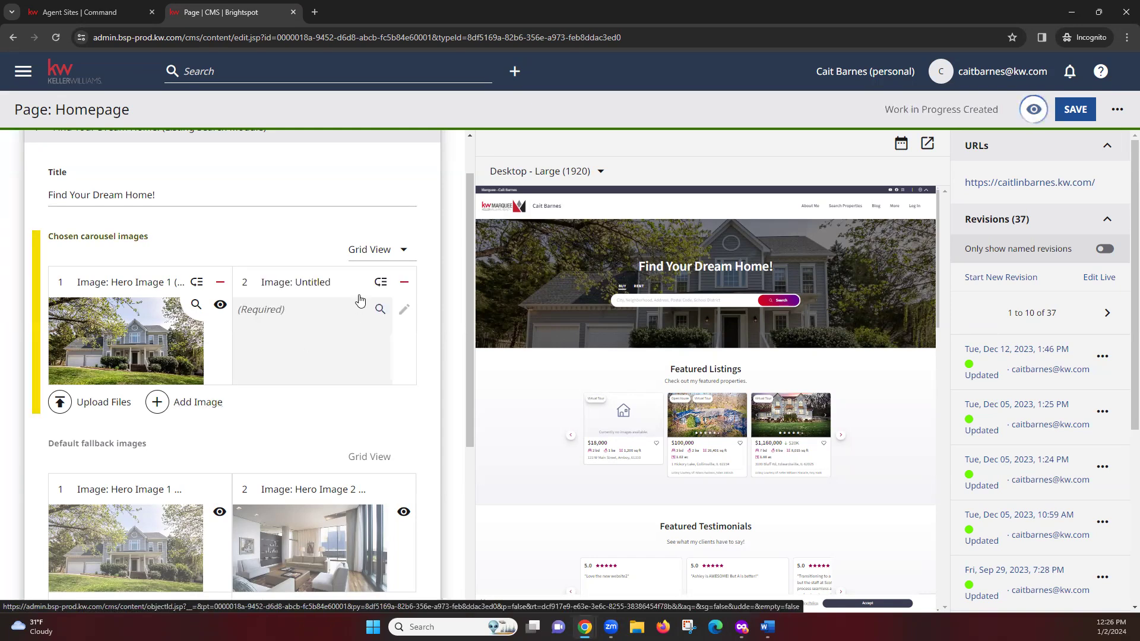
{"action": "left_click", "coordinate": [283, 319]}
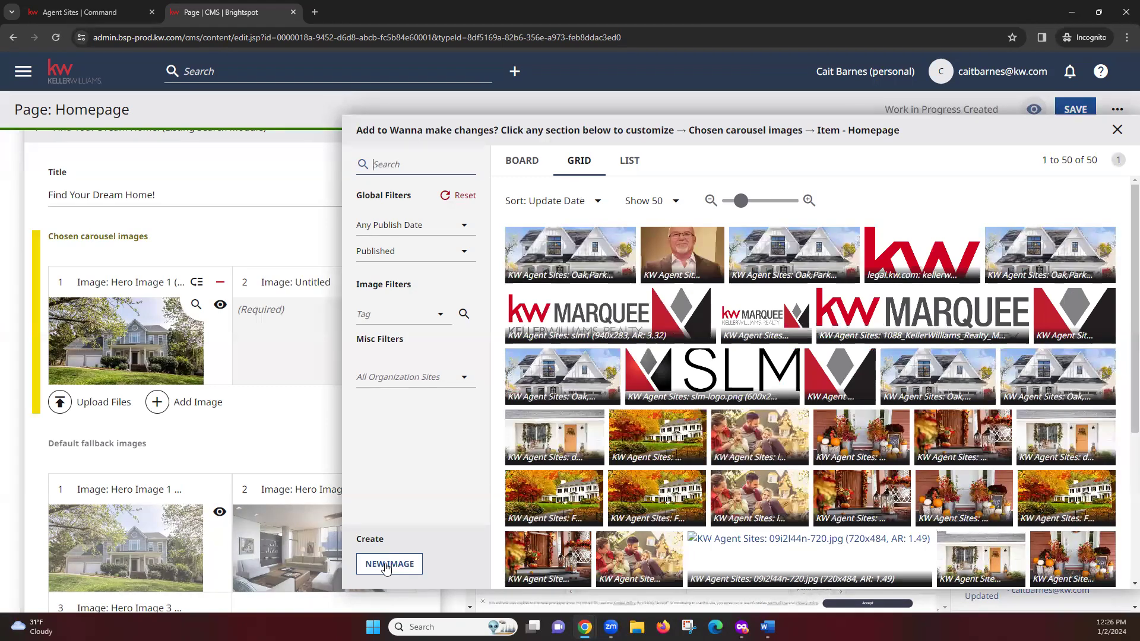
{"action": "left_click", "coordinate": [396, 455]}
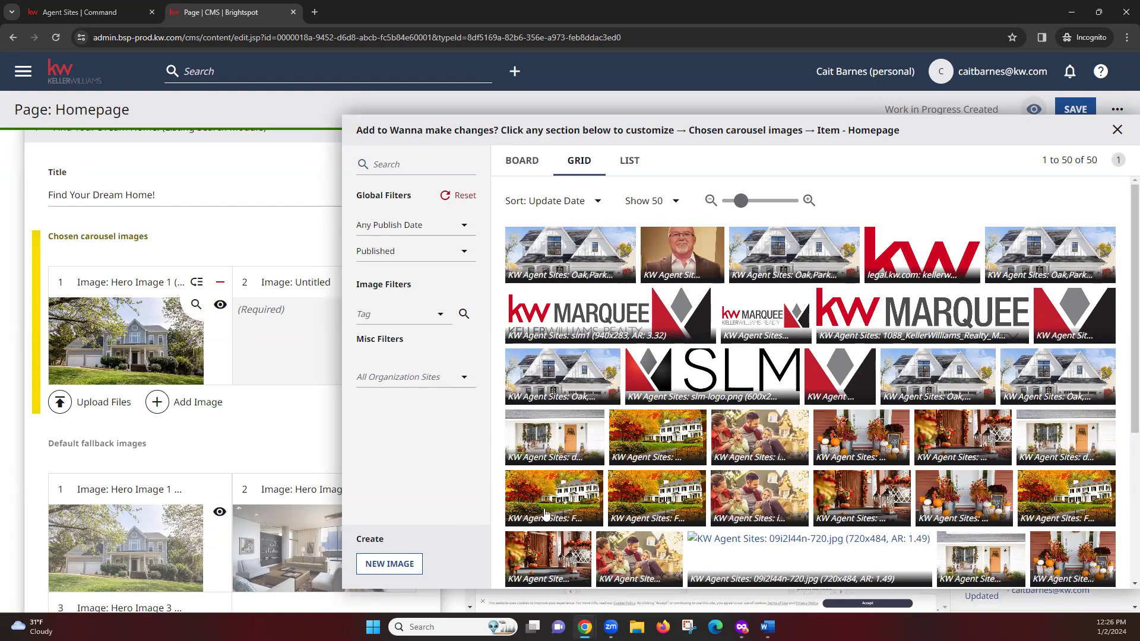
{"action": "left_click", "coordinate": [660, 437]}
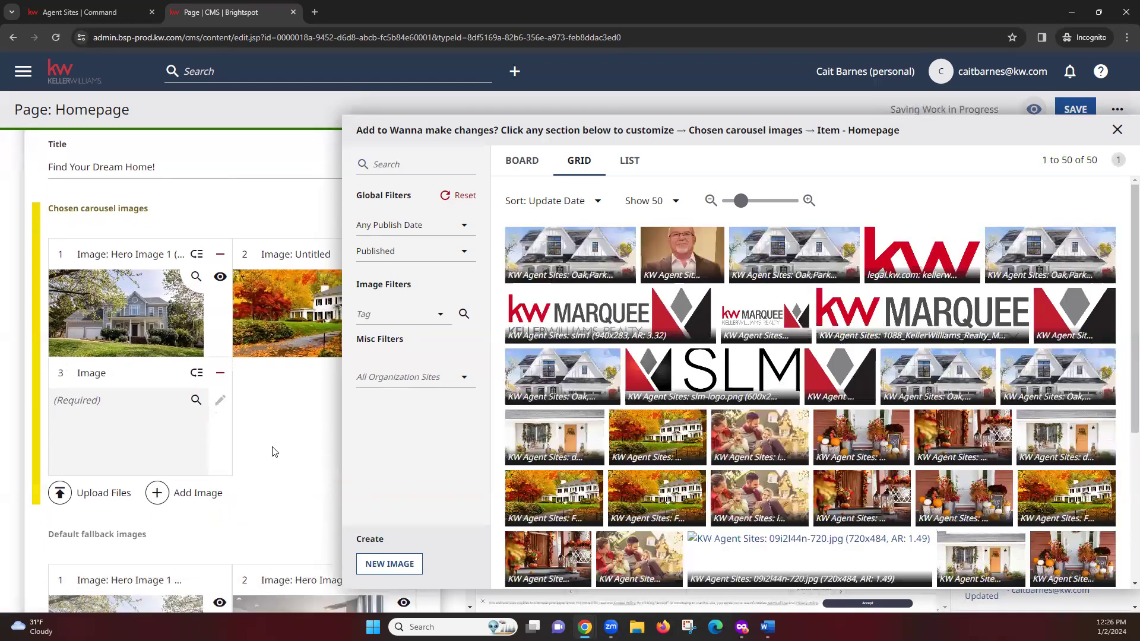
{"action": "left_click", "coordinate": [279, 440]}
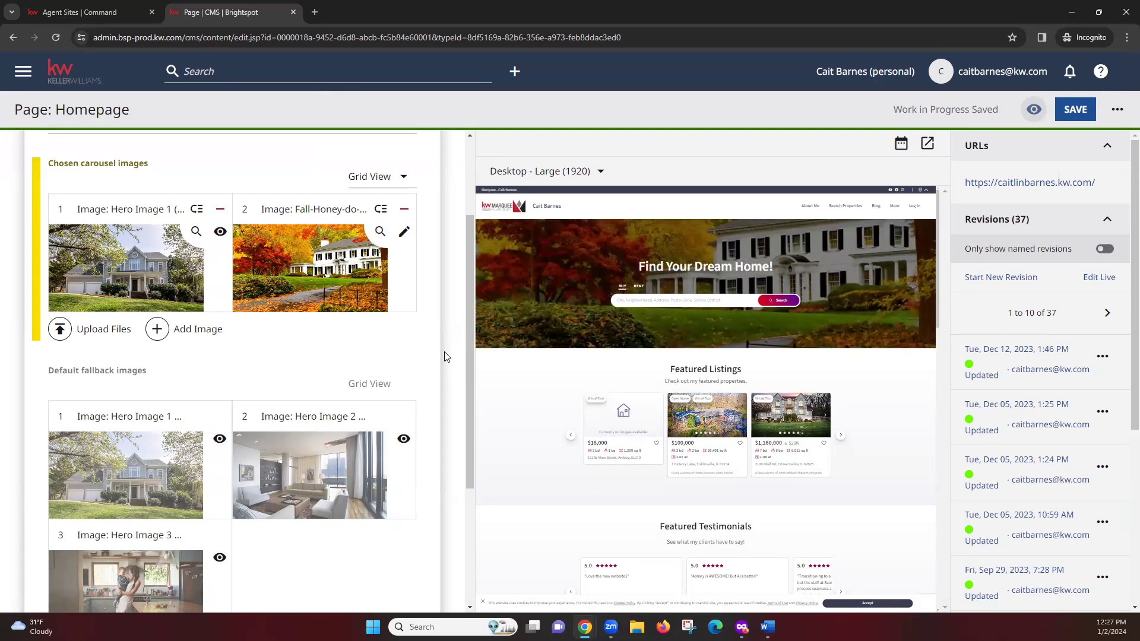
Step: Collapse the Find Your Dream Home (Listing Search Module) editor back to the four-section list
{"action": "scroll", "coordinate": [349, 363], "scroll_direction": "down", "scroll_amount": 1}
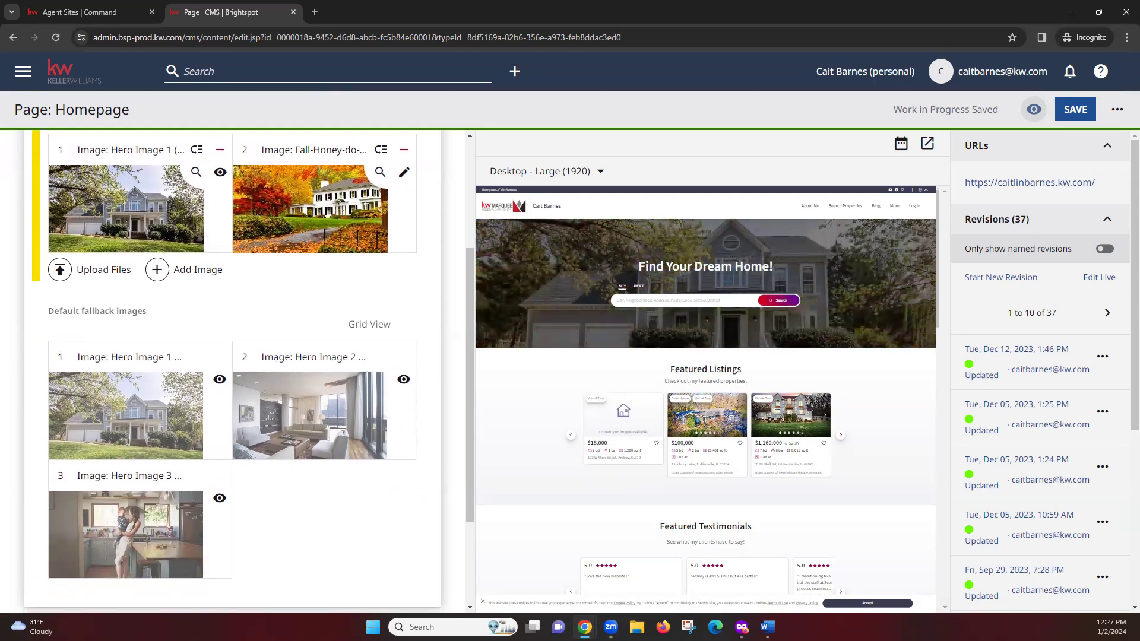
{"action": "scroll", "coordinate": [318, 333], "scroll_direction": "up", "scroll_amount": 1}
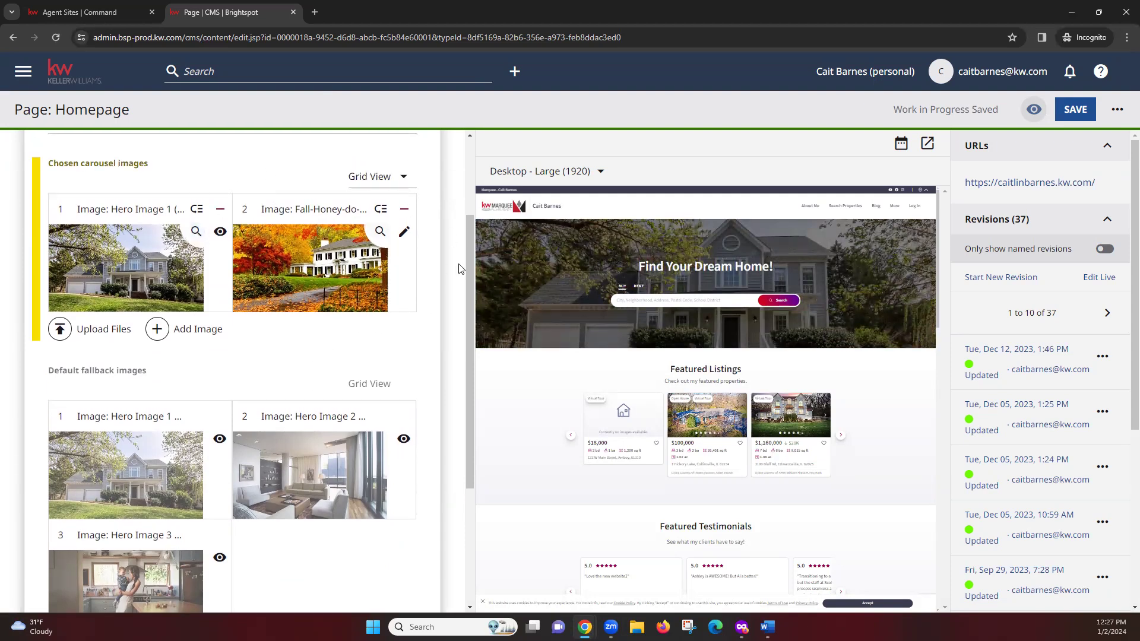
{"action": "scroll", "coordinate": [297, 332], "scroll_direction": "down", "scroll_amount": 1}
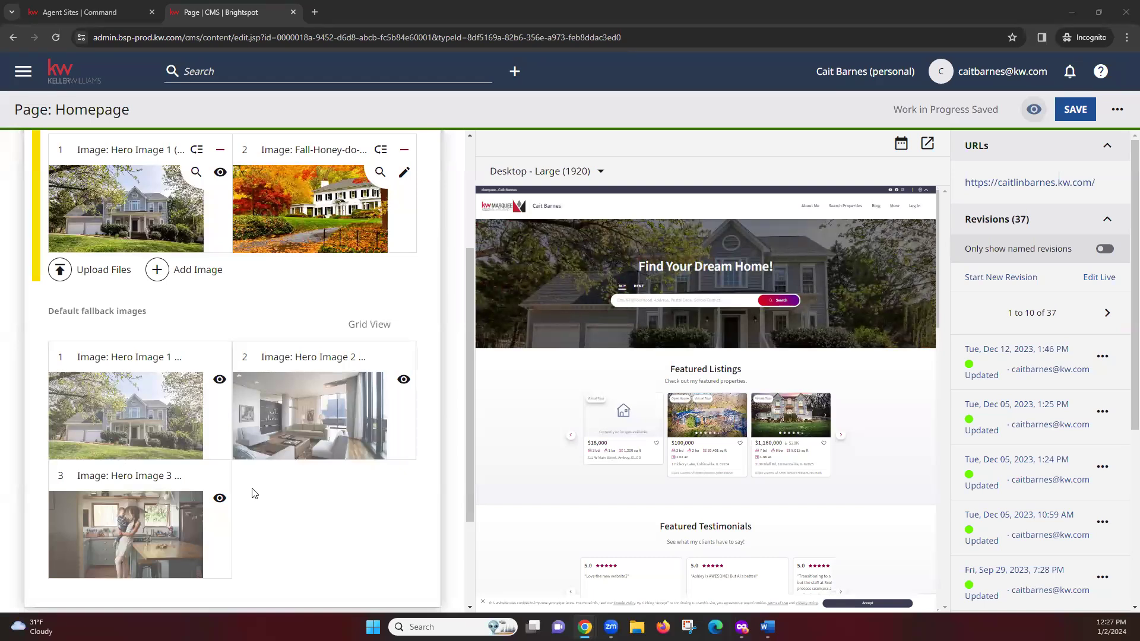
{"action": "scroll", "coordinate": [251, 493], "scroll_direction": "up", "scroll_amount": 3}
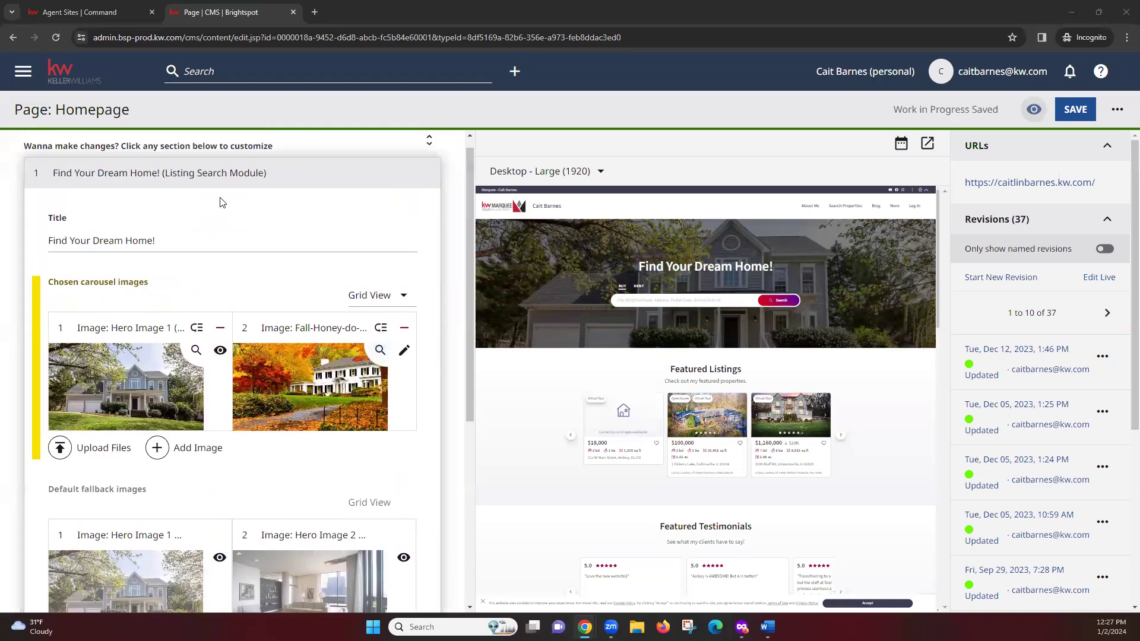
{"action": "scroll", "coordinate": [89, 238], "scroll_direction": "down", "scroll_amount": 2}
{"action": "scroll", "coordinate": [96, 273], "scroll_direction": "up", "scroll_amount": 3}
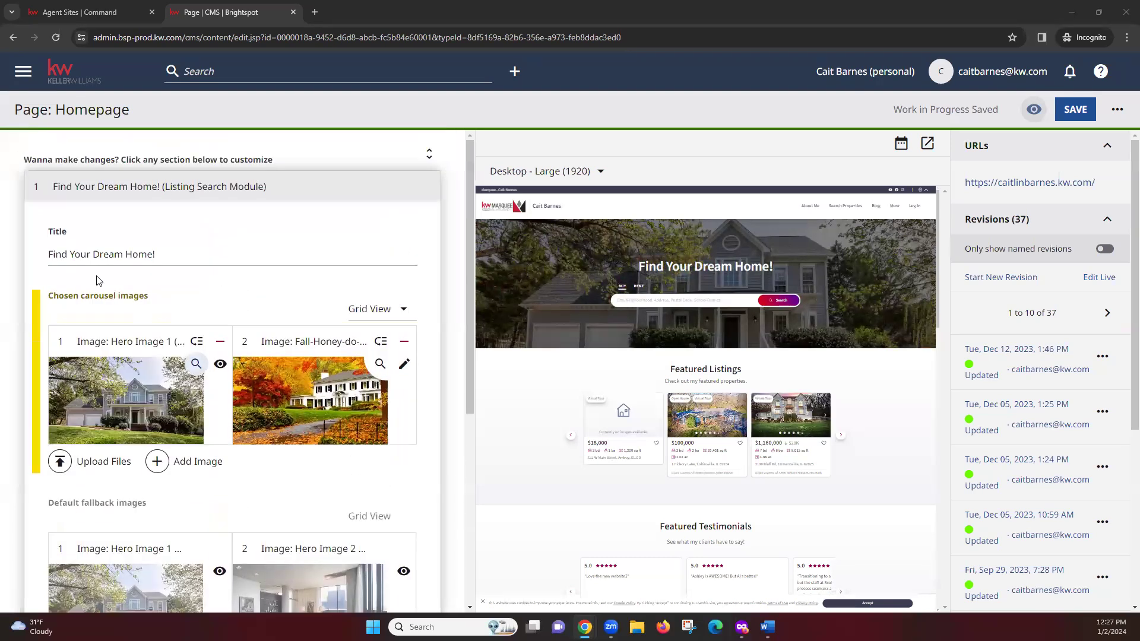
{"action": "left_click", "coordinate": [40, 182]}
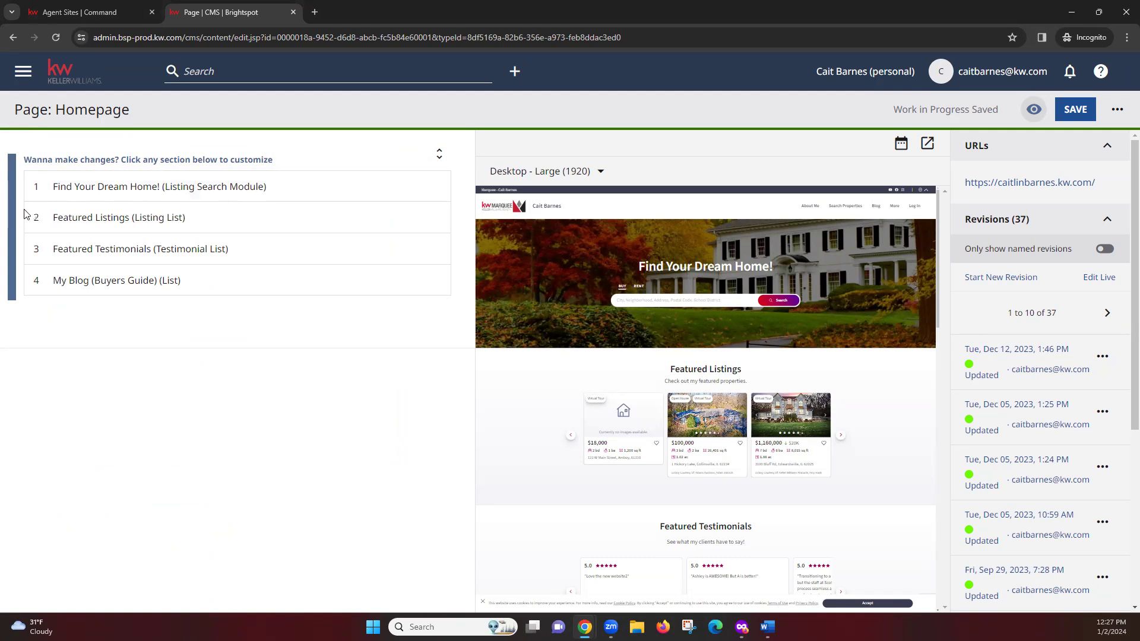
Step: Set the Featured Listings module's Max Number to Display to 10
{"action": "left_click", "coordinate": [137, 217]}
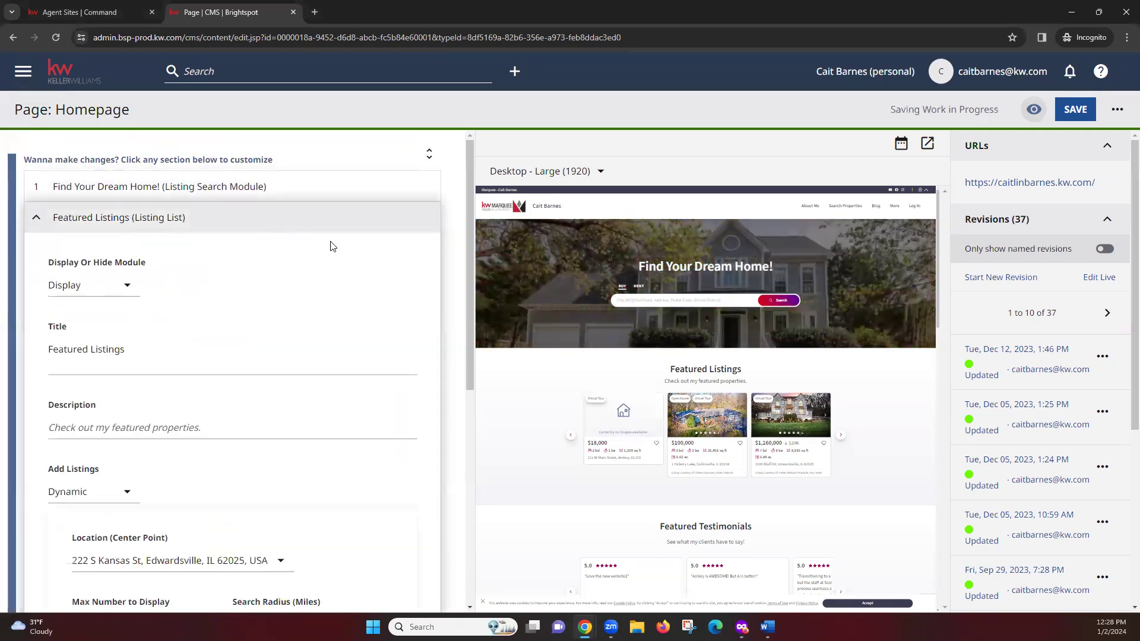
{"action": "scroll", "coordinate": [440, 309], "scroll_direction": "down", "scroll_amount": 4}
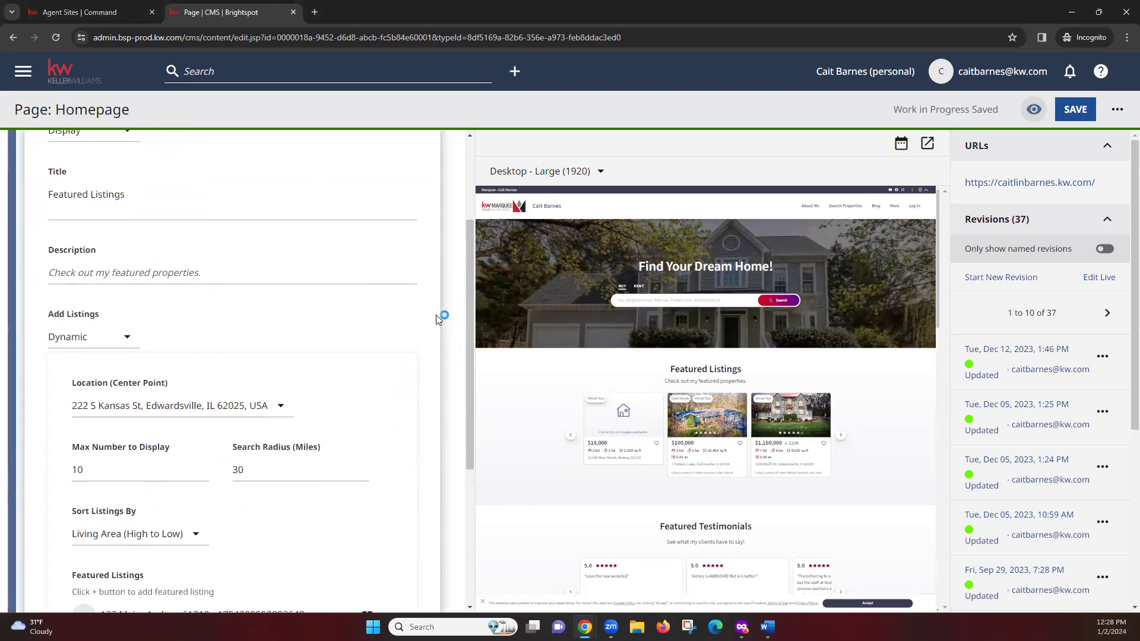
{"action": "scroll", "coordinate": [226, 231], "scroll_direction": "up", "scroll_amount": 4}
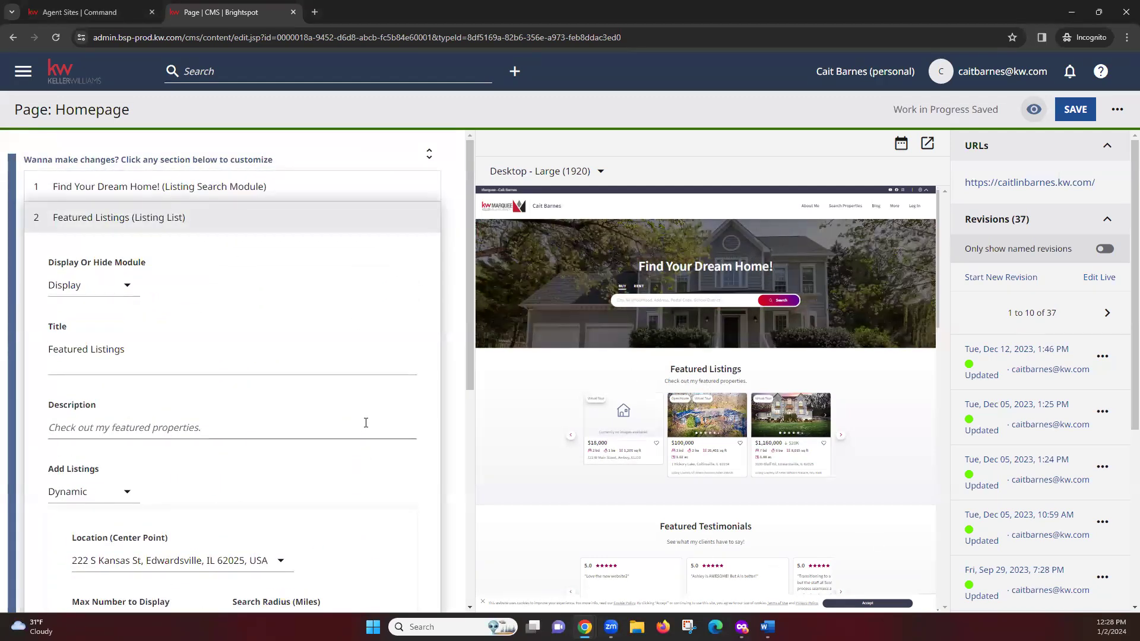
{"action": "scroll", "coordinate": [366, 425], "scroll_direction": "down", "scroll_amount": 2}
{"action": "scroll", "coordinate": [375, 443], "scroll_direction": "down", "scroll_amount": 1}
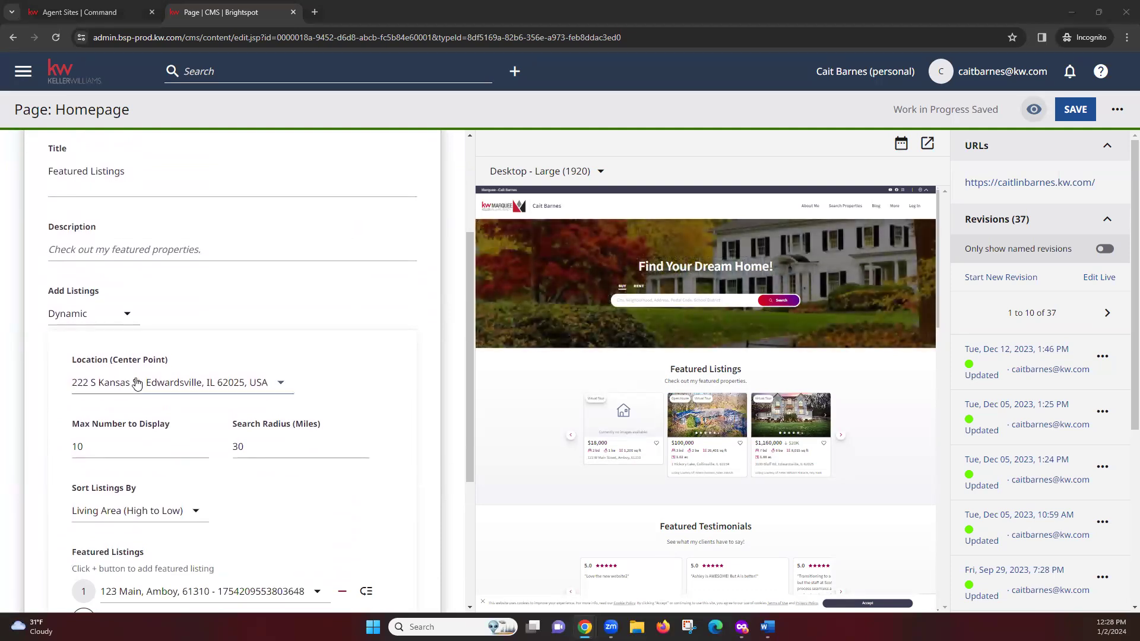
{"action": "scroll", "coordinate": [416, 359], "scroll_direction": "down", "scroll_amount": 1}
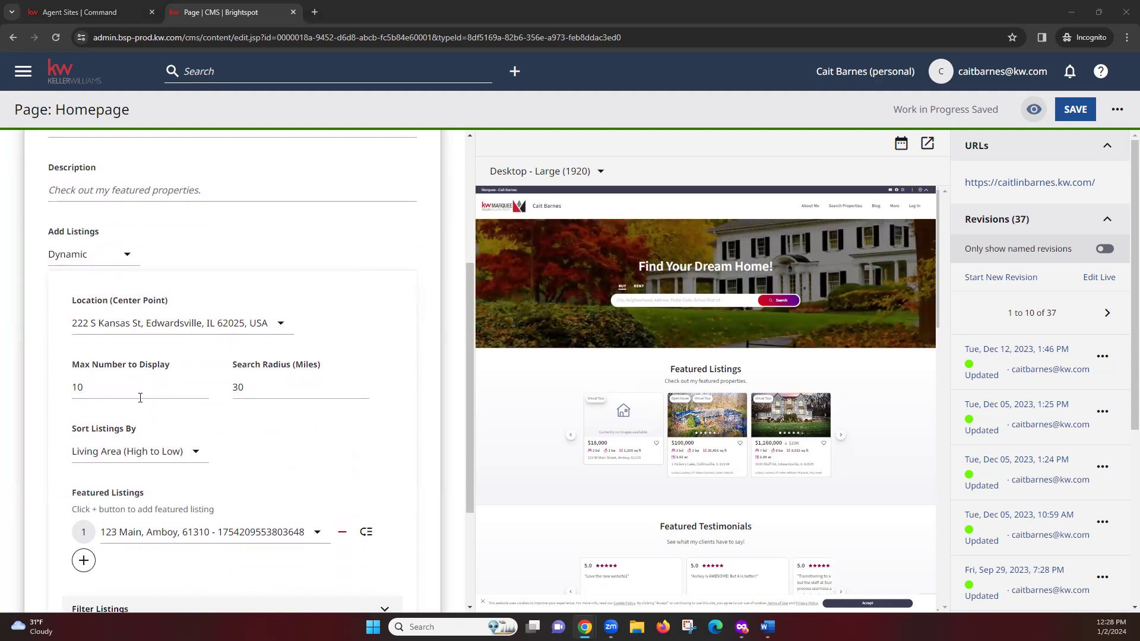
{"action": "left_click", "coordinate": [129, 395]}
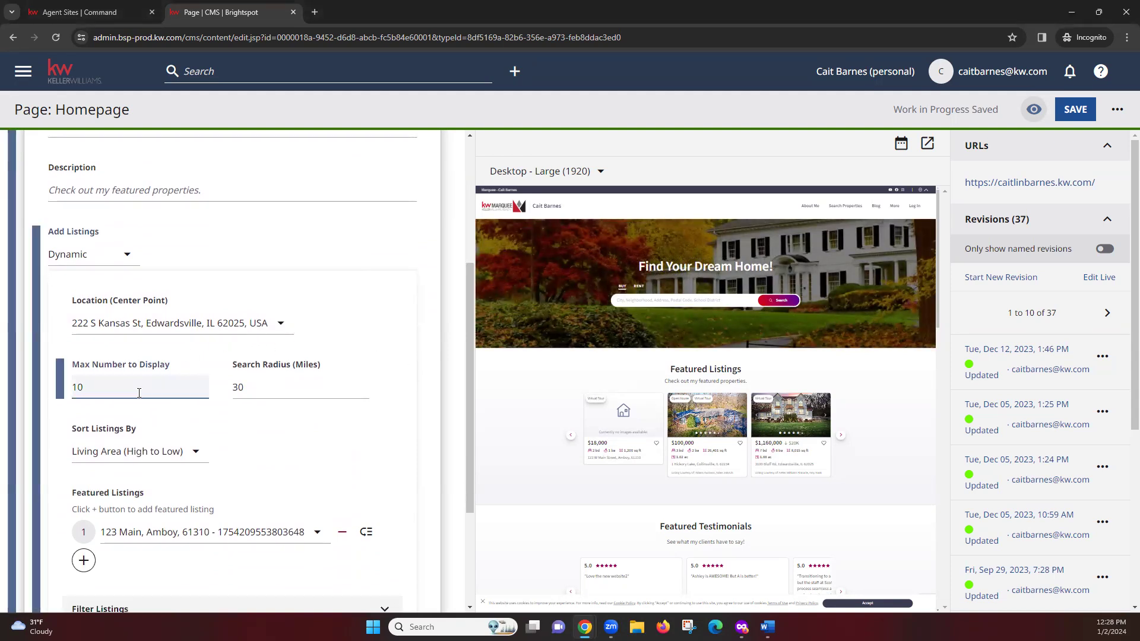
{"action": "left_click", "coordinate": [312, 391]}
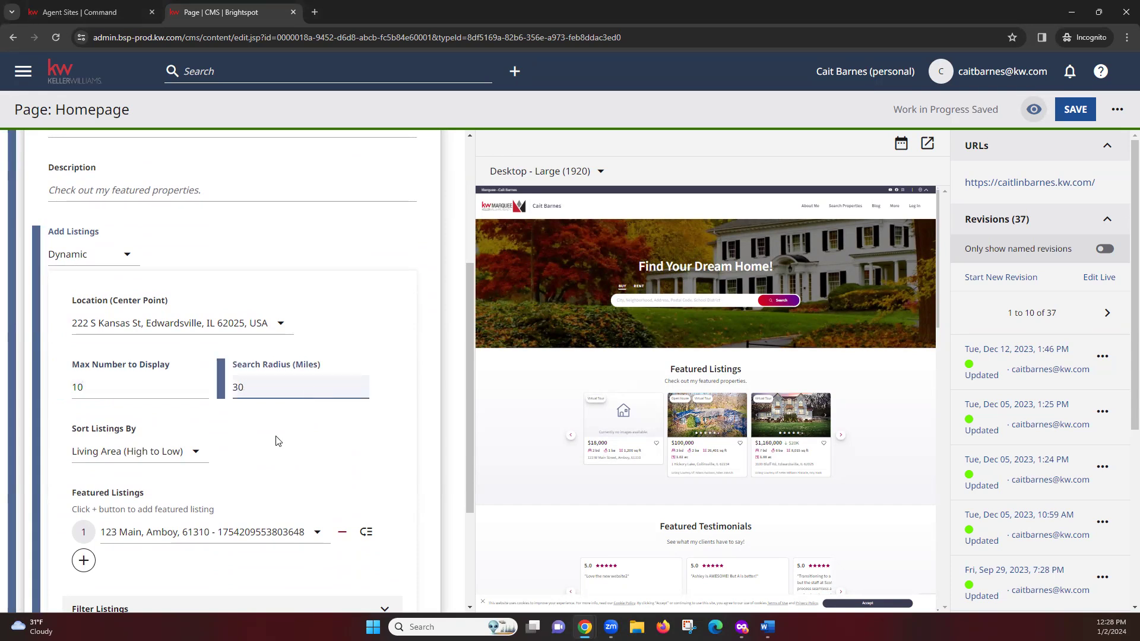
{"action": "left_click", "coordinate": [283, 440]}
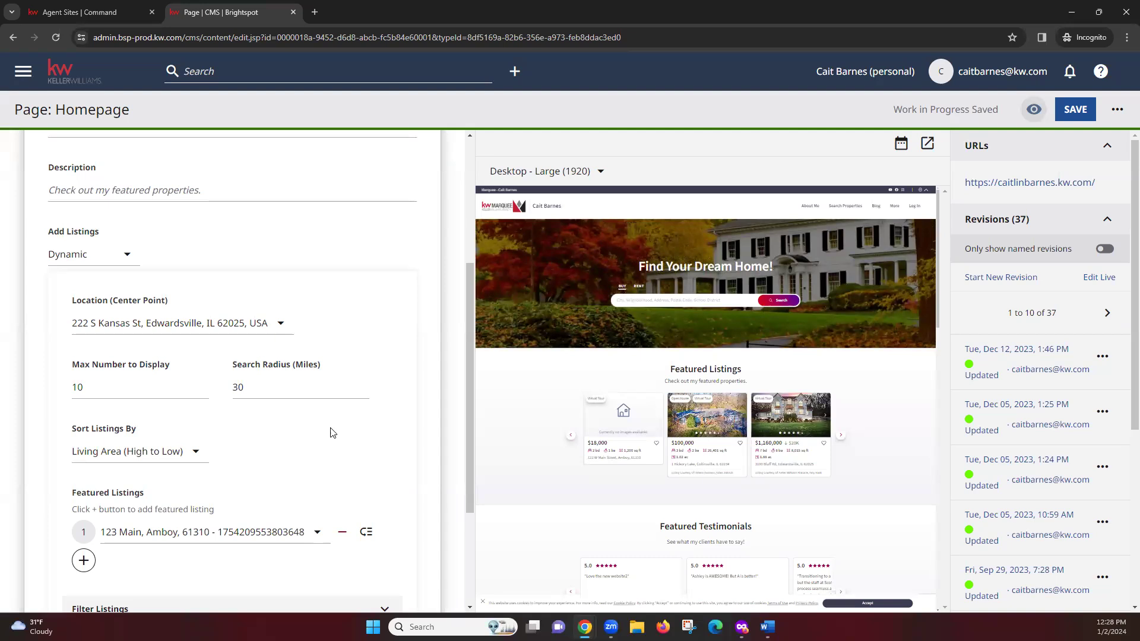
{"action": "left_click", "coordinate": [135, 397]}
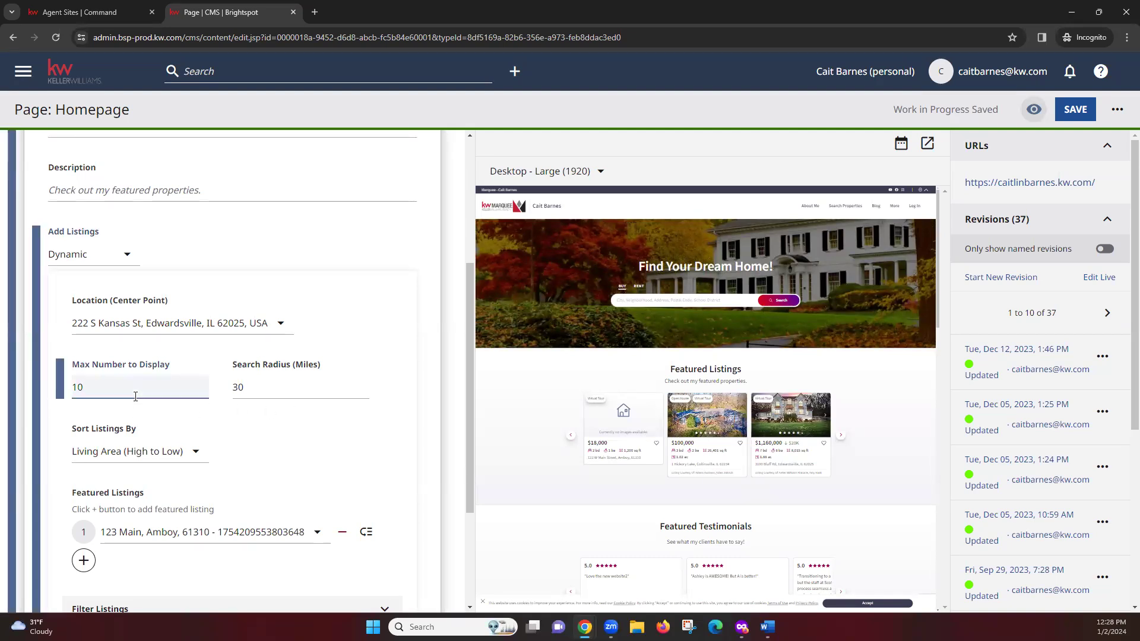
{"action": "scroll", "coordinate": [423, 383], "scroll_direction": "down", "scroll_amount": 1}
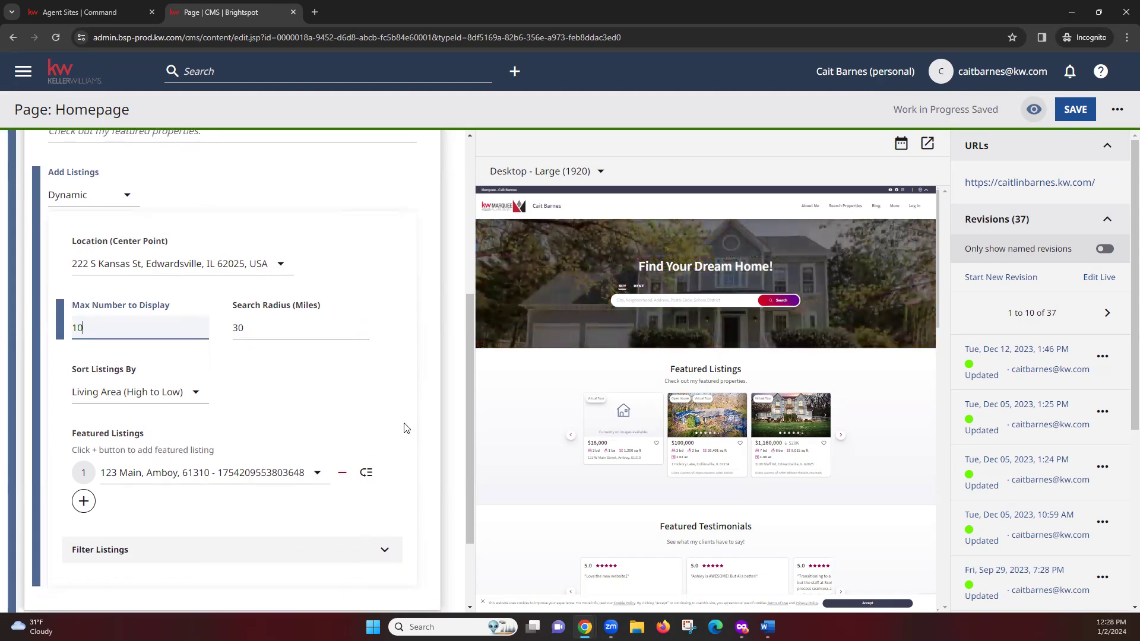
{"action": "left_click", "coordinate": [165, 499]}
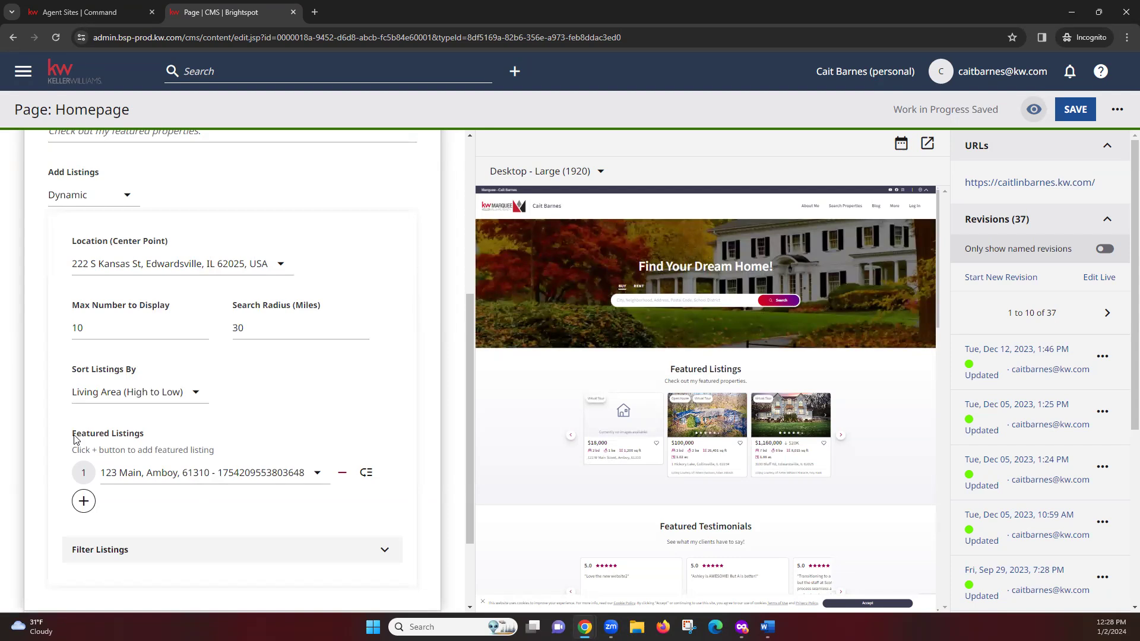
Step: Add an empty second featured-listing slot without choosing an address
{"action": "left_click", "coordinate": [83, 502]}
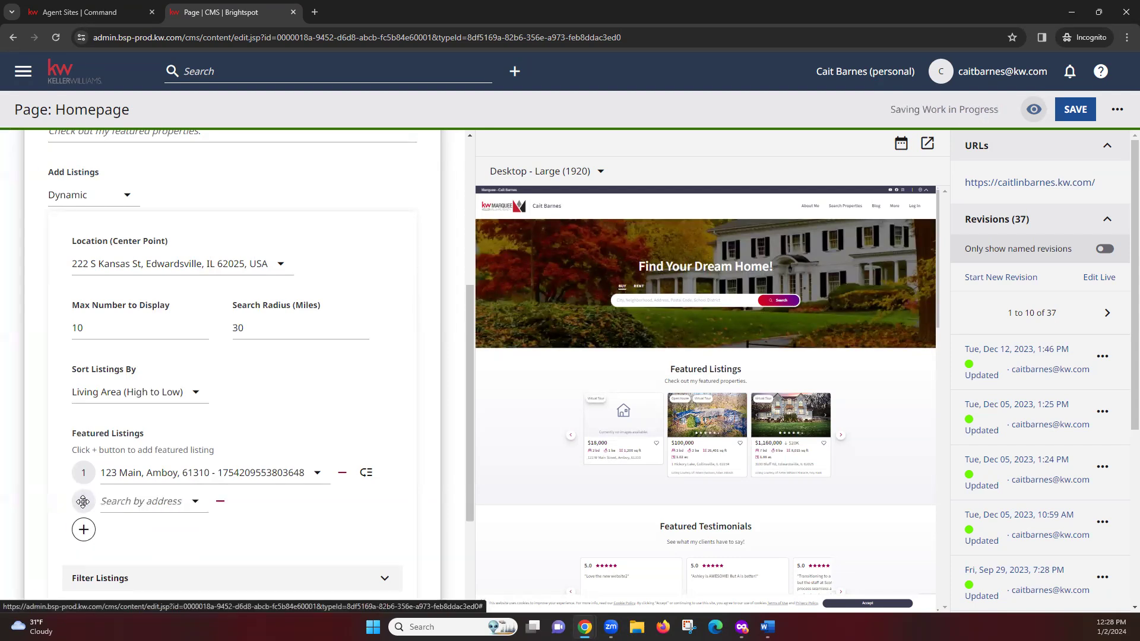
{"action": "left_click", "coordinate": [133, 505]}
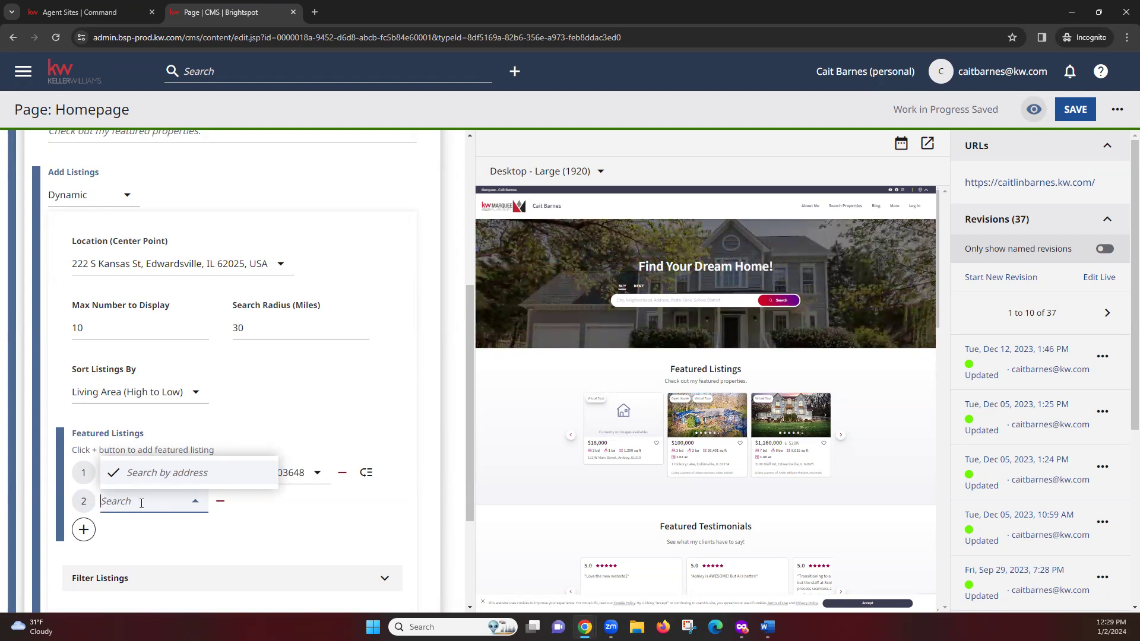
{"action": "left_click", "coordinate": [141, 504]}
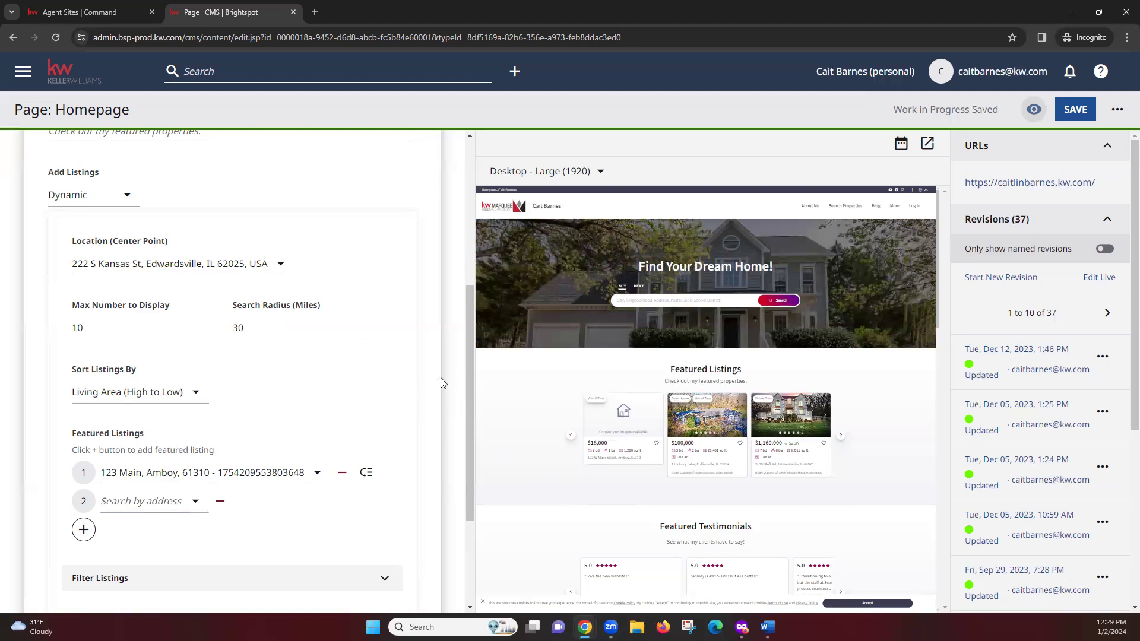
Step: Expand the Filter Listings options of the Featured Listings module
{"action": "scroll", "coordinate": [438, 383], "scroll_direction": "down", "scroll_amount": 1}
{"action": "scroll", "coordinate": [437, 397], "scroll_direction": "down", "scroll_amount": 1}
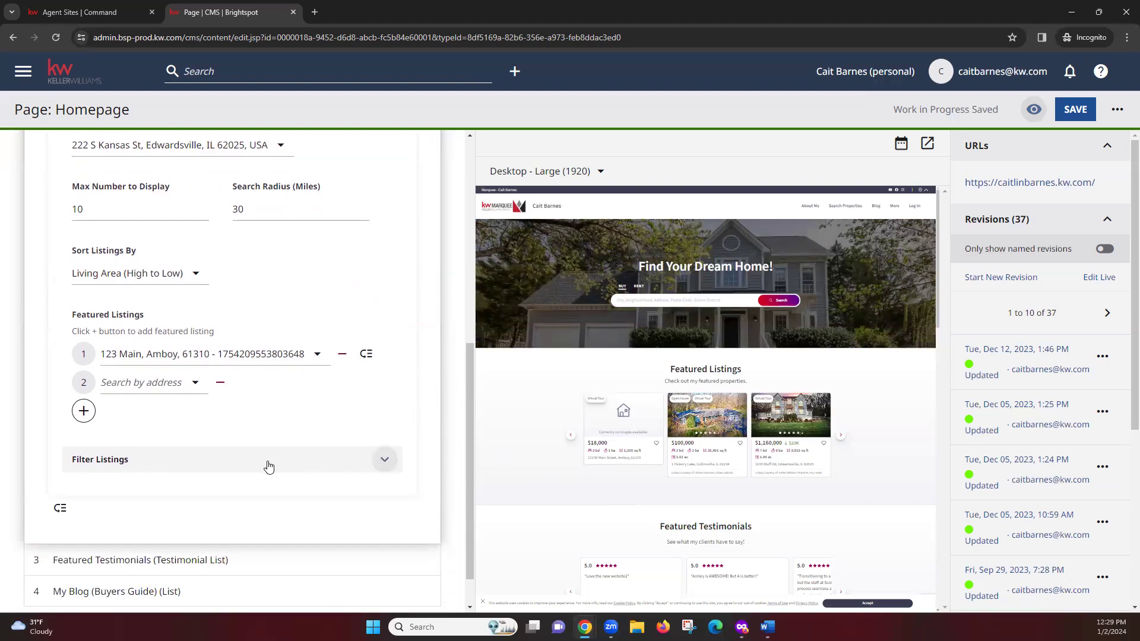
{"action": "left_click", "coordinate": [383, 463]}
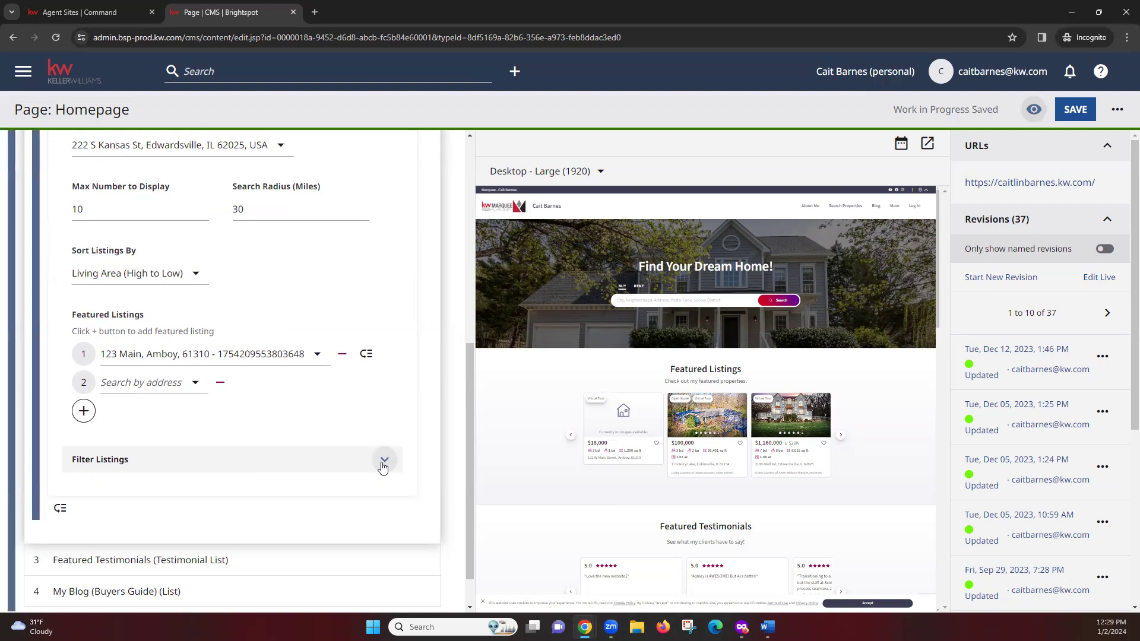
Step: Try adding Sold and Rent listing categories, then revert to Sale only
{"action": "scroll", "coordinate": [395, 473], "scroll_direction": "down", "scroll_amount": 4}
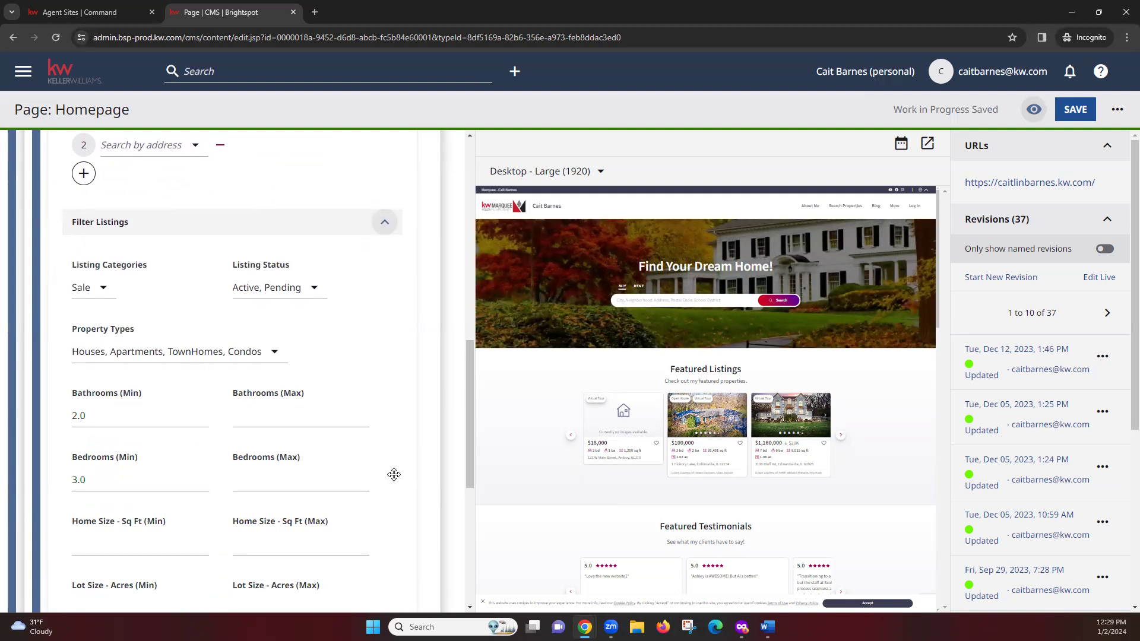
{"action": "left_click", "coordinate": [107, 288]}
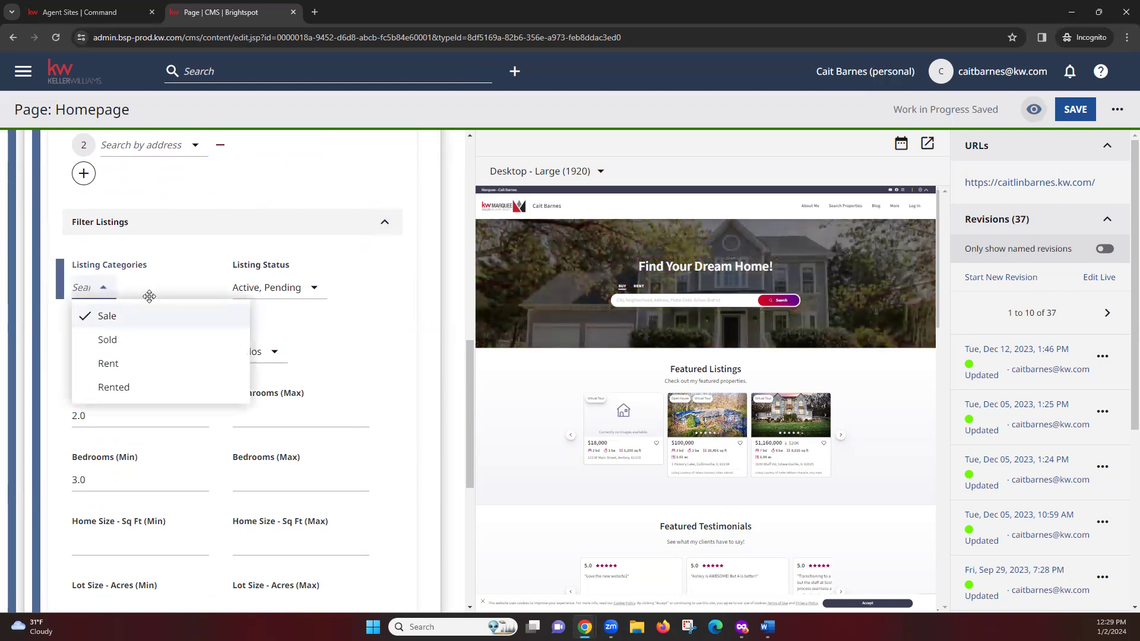
{"action": "left_click", "coordinate": [170, 341]}
{"action": "left_click", "coordinate": [140, 370]}
{"action": "left_click", "coordinate": [155, 365]}
{"action": "left_click", "coordinate": [161, 338]}
{"action": "left_click", "coordinate": [138, 267]}
Step: Keep status Active and Pending, and drop Condos, leaving Houses, Apartments and TownHomes
{"action": "left_click", "coordinate": [313, 286]}
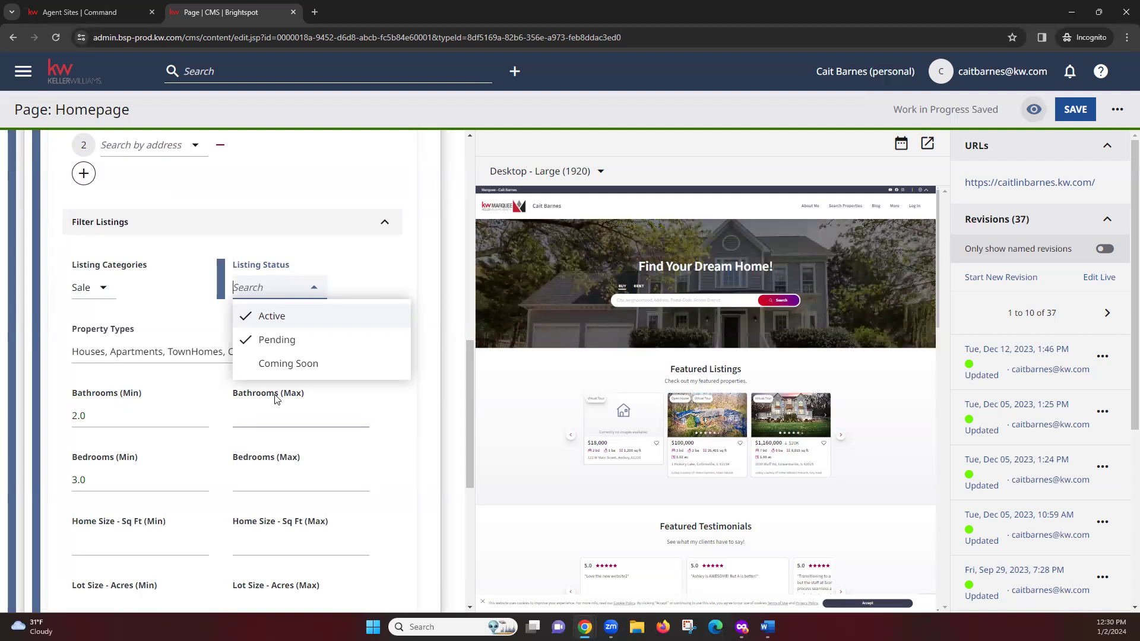
{"action": "left_click", "coordinate": [275, 400]}
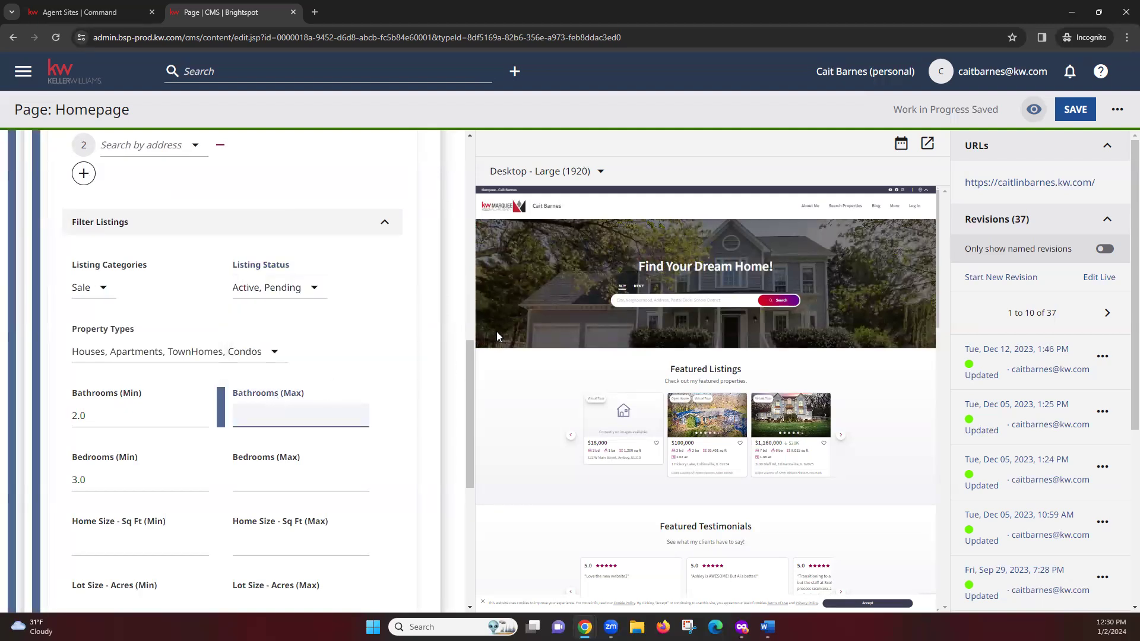
{"action": "left_click", "coordinate": [275, 354]}
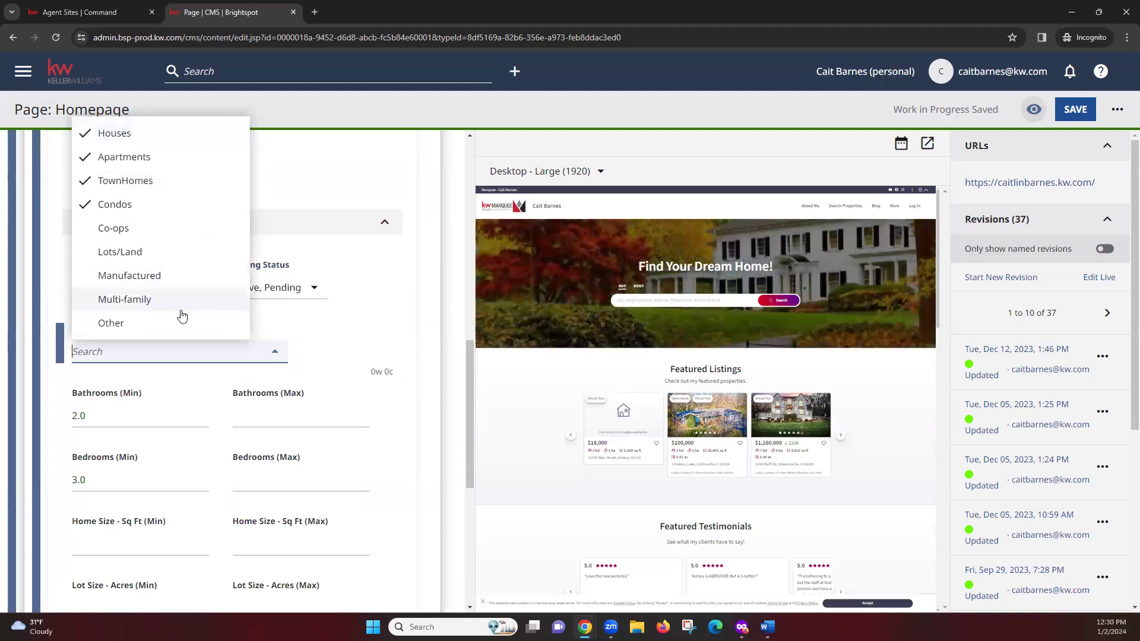
{"action": "left_click", "coordinate": [164, 204]}
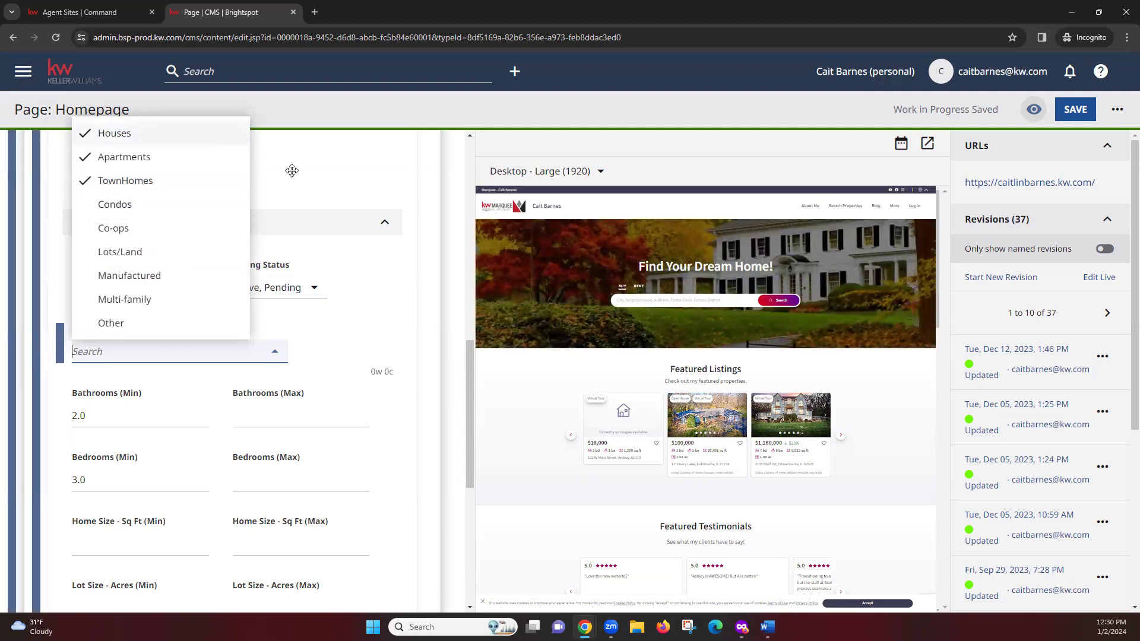
{"action": "left_click", "coordinate": [373, 306]}
{"action": "scroll", "coordinate": [405, 339], "scroll_direction": "down", "scroll_amount": 1}
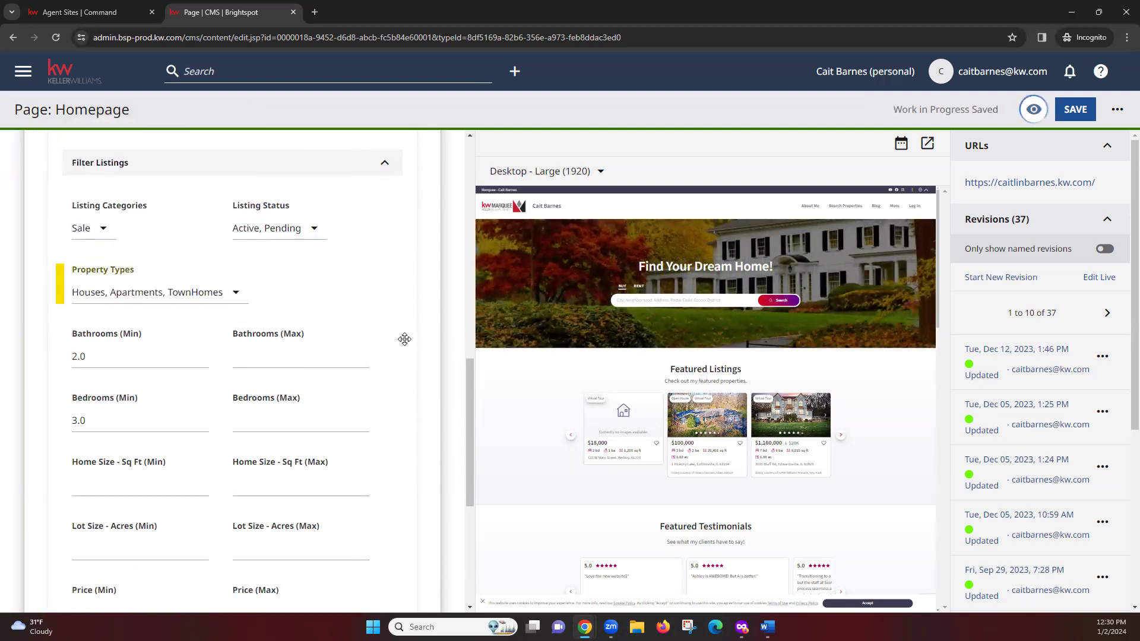
Step: Add Garage as a second keyword after Pool, then remove it again
{"action": "scroll", "coordinate": [404, 339], "scroll_direction": "down", "scroll_amount": 1}
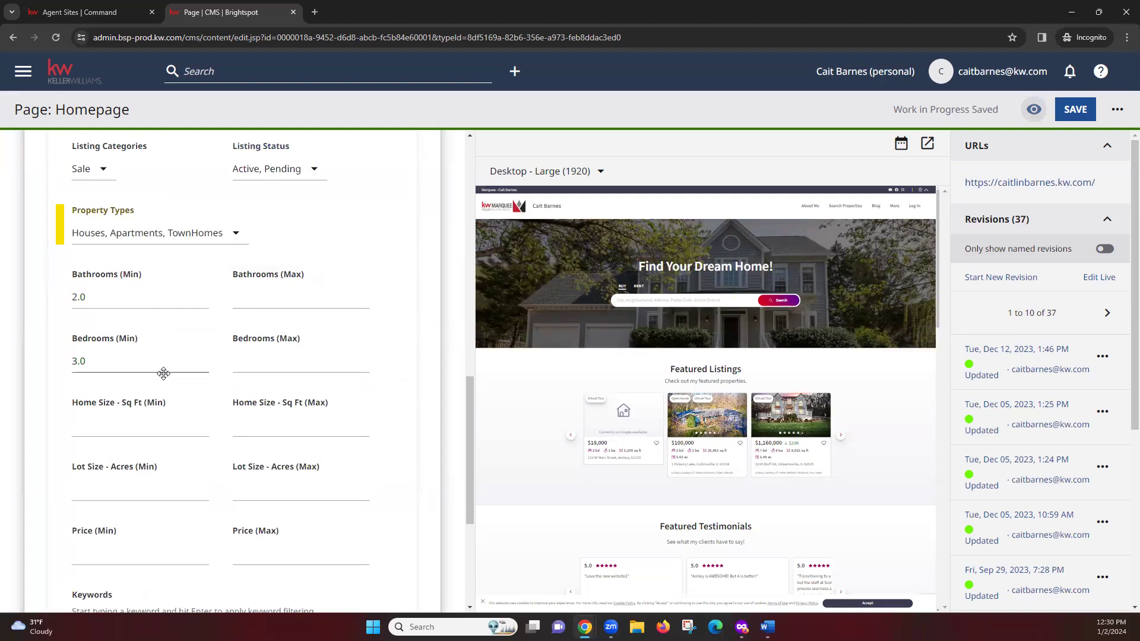
{"action": "scroll", "coordinate": [172, 386], "scroll_direction": "down", "scroll_amount": 1}
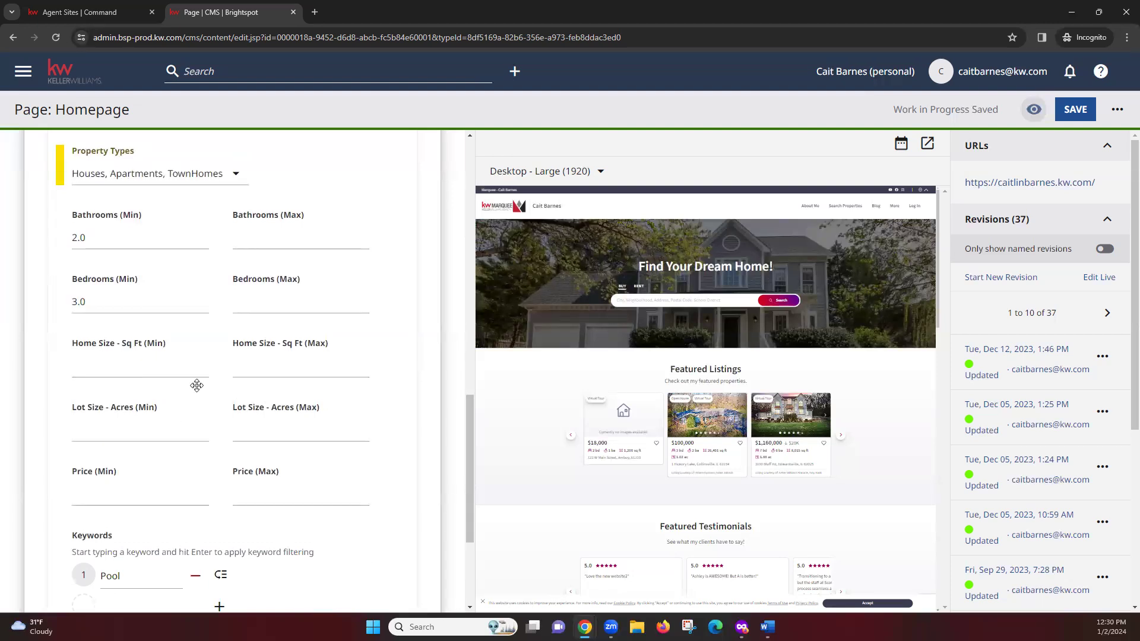
{"action": "scroll", "coordinate": [205, 395], "scroll_direction": "down", "scroll_amount": 1}
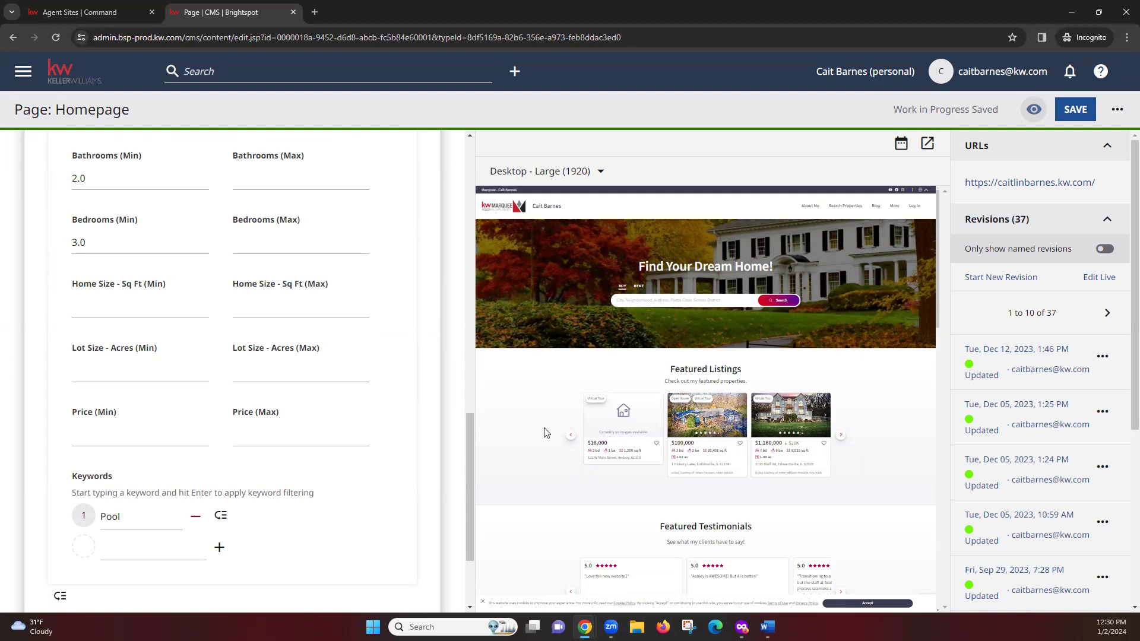
{"action": "scroll", "coordinate": [407, 472], "scroll_direction": "down", "scroll_amount": 1}
{"action": "scroll", "coordinate": [406, 472], "scroll_direction": "down", "scroll_amount": 1}
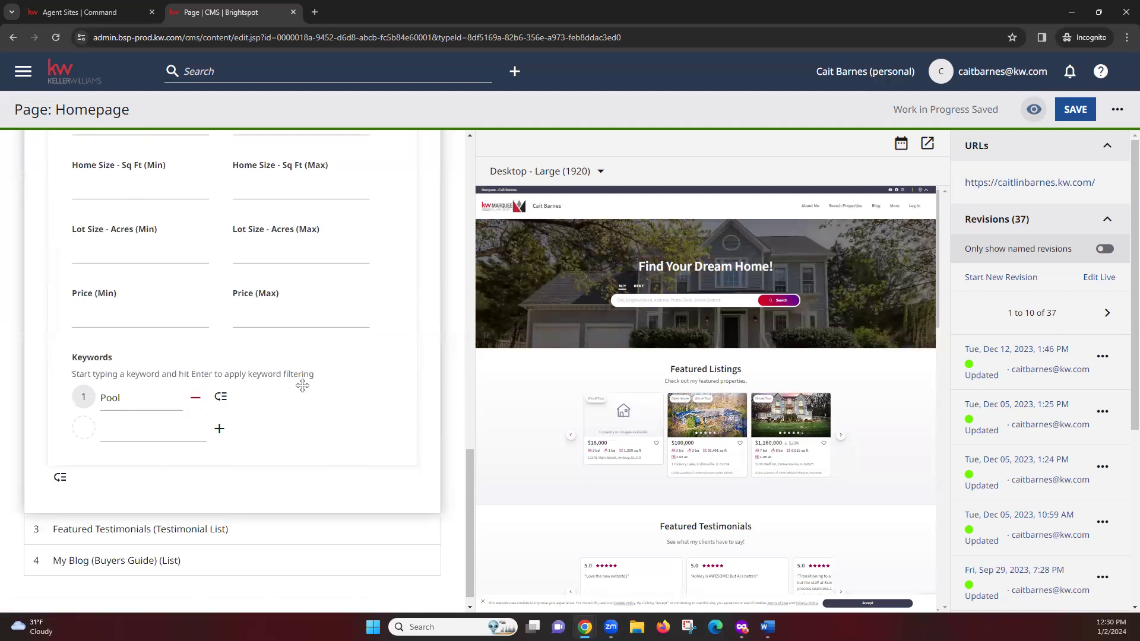
{"action": "left_click", "coordinate": [158, 395]}
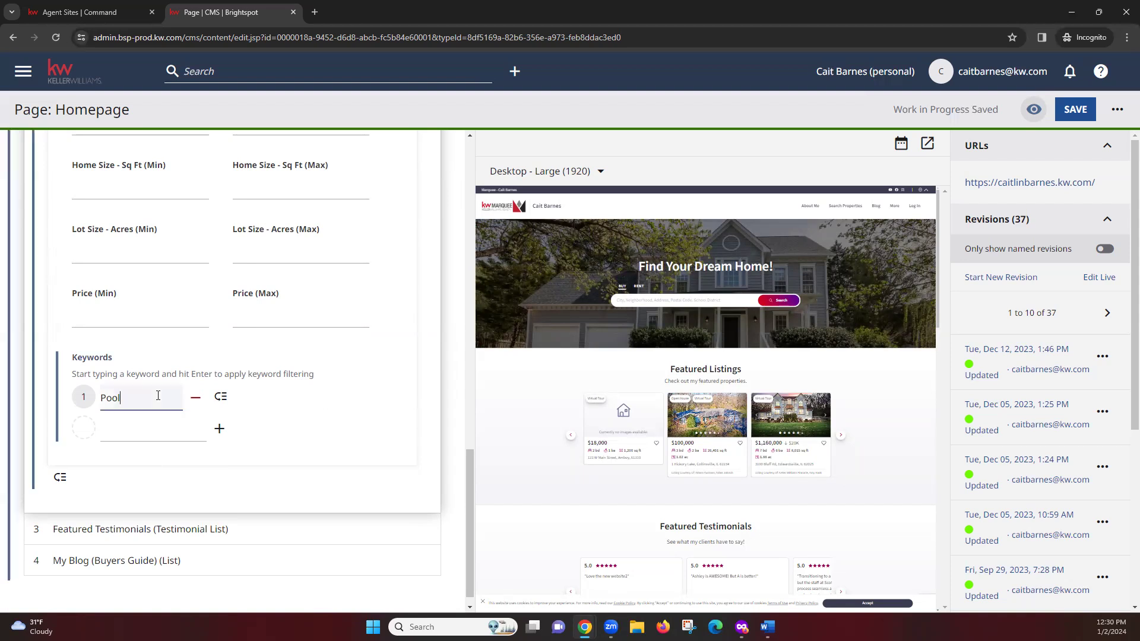
{"action": "left_click", "coordinate": [140, 434]}
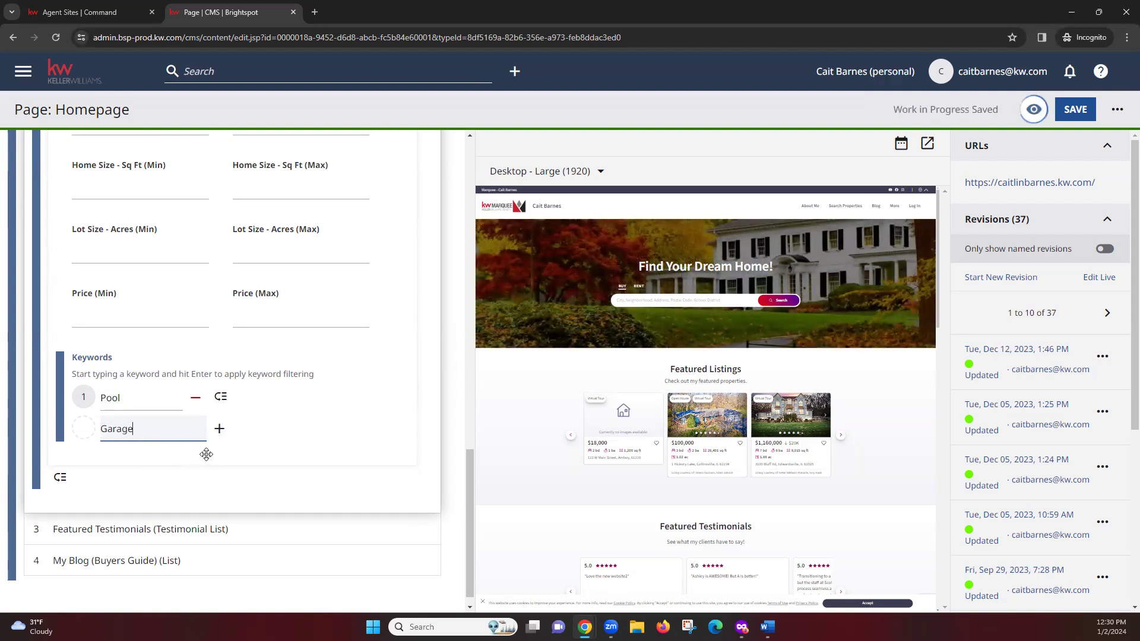
{"action": "left_click", "coordinate": [220, 437]}
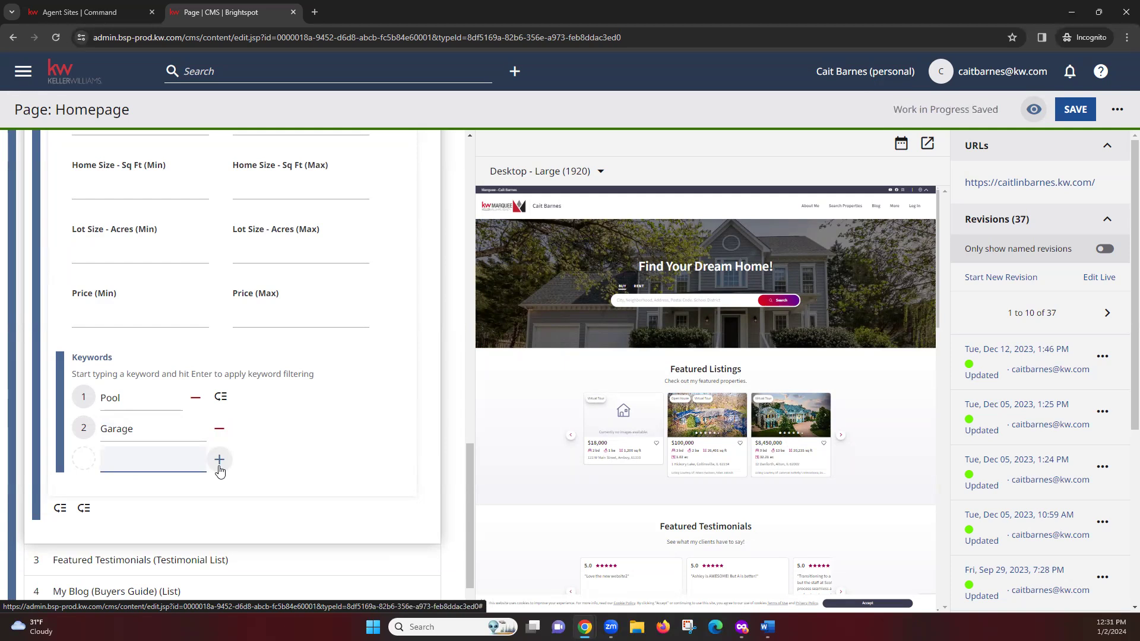
{"action": "left_click", "coordinate": [226, 435]}
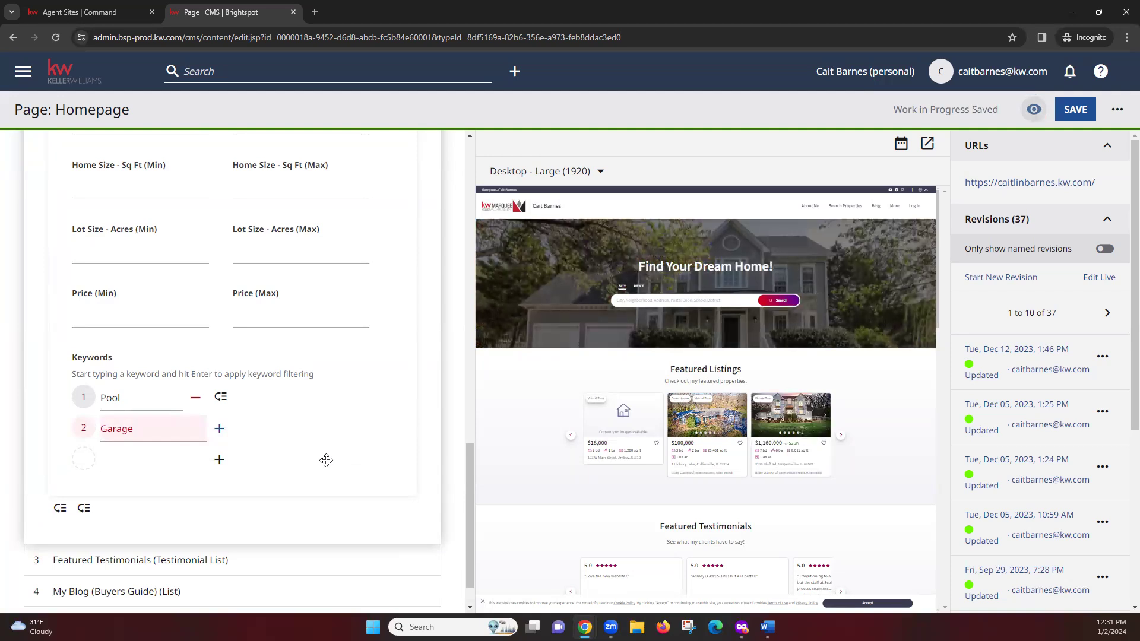
Step: Collapse the Featured Listings (Listing List) module settings
{"action": "scroll", "coordinate": [309, 428], "scroll_direction": "up", "scroll_amount": 12}
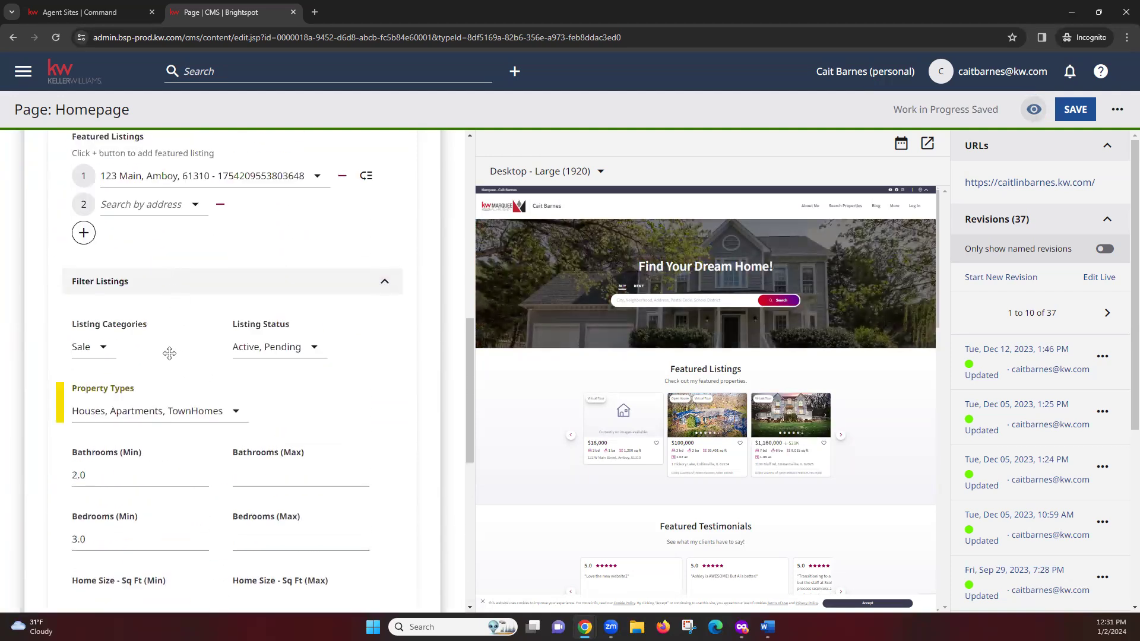
{"action": "scroll", "coordinate": [174, 359], "scroll_direction": "up", "scroll_amount": 5}
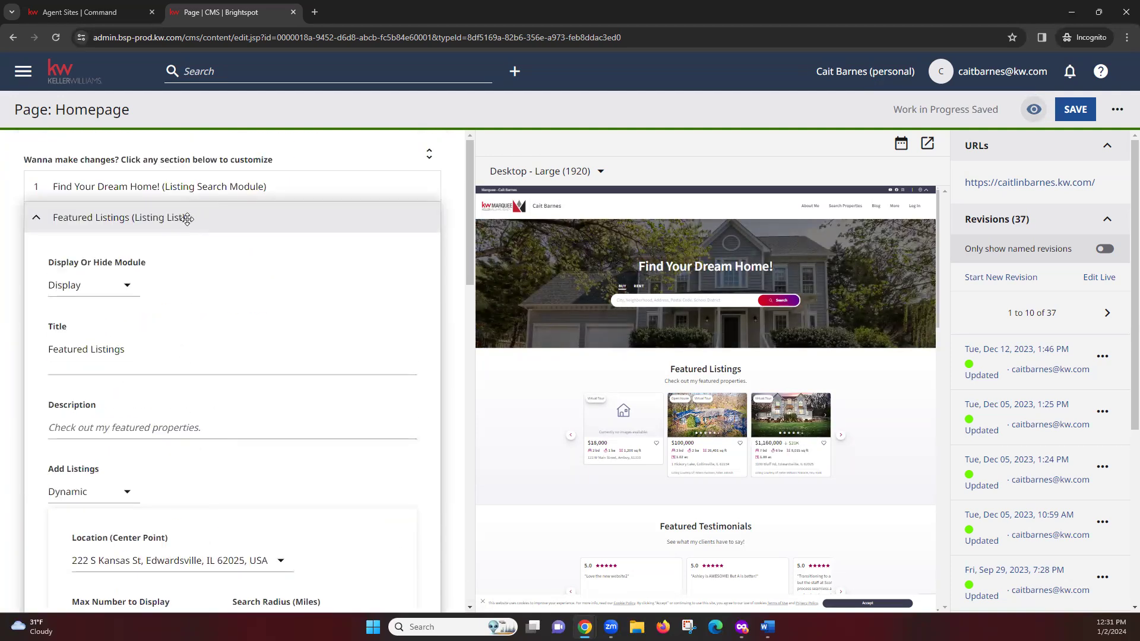
{"action": "left_click", "coordinate": [189, 217]}
{"action": "scroll", "coordinate": [540, 394], "scroll_direction": "down", "scroll_amount": 2}
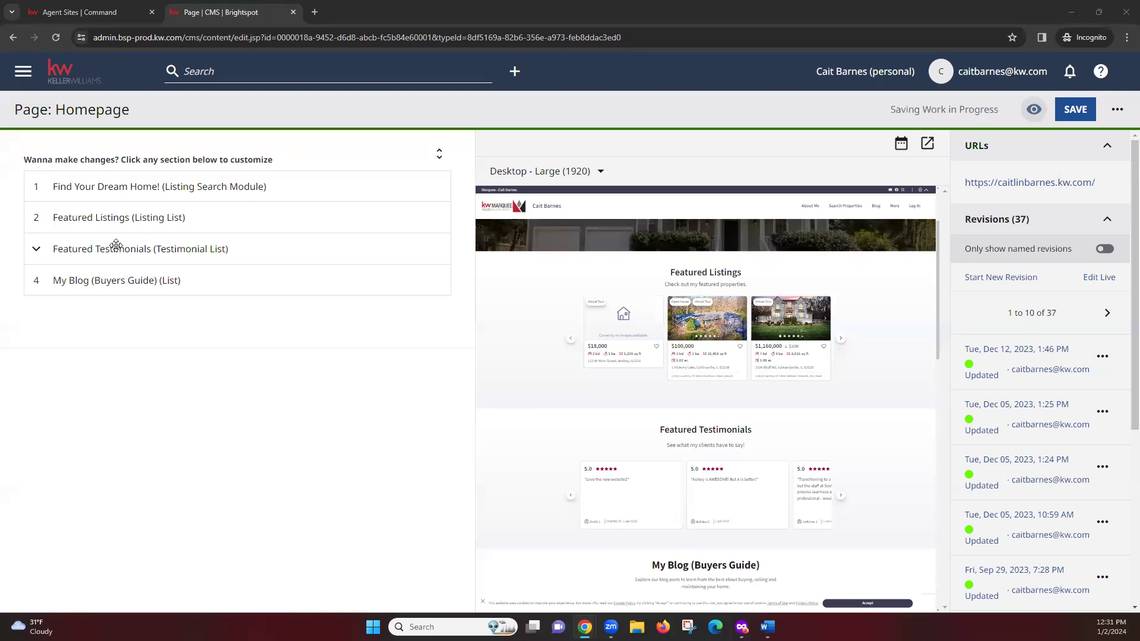
{"action": "left_click", "coordinate": [116, 245]}
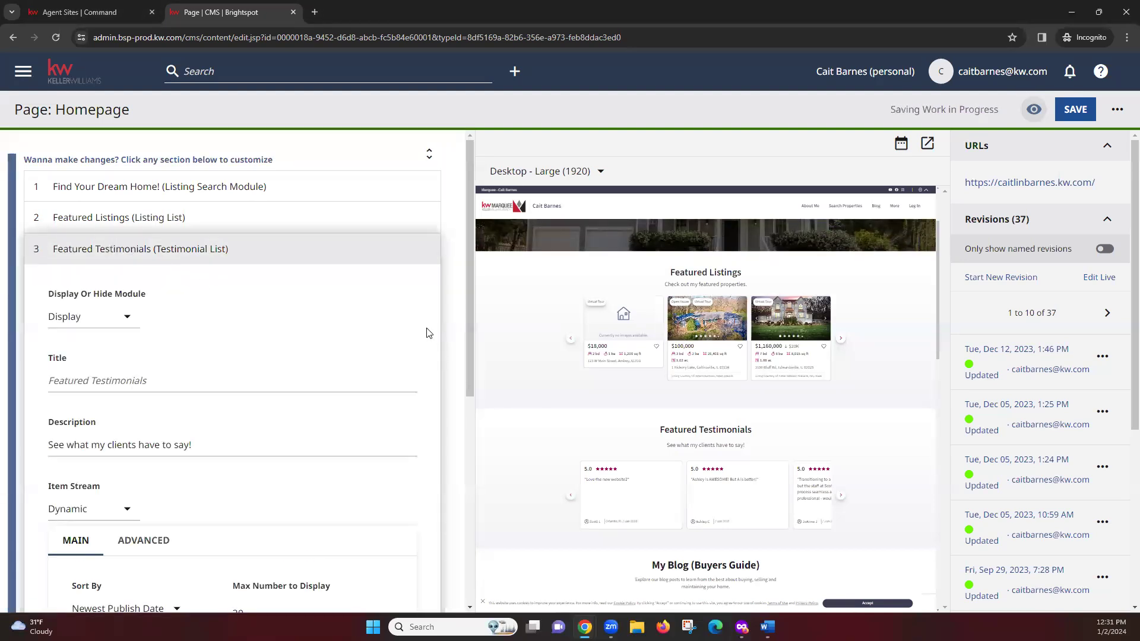
{"action": "scroll", "coordinate": [416, 324], "scroll_direction": "down", "scroll_amount": 3}
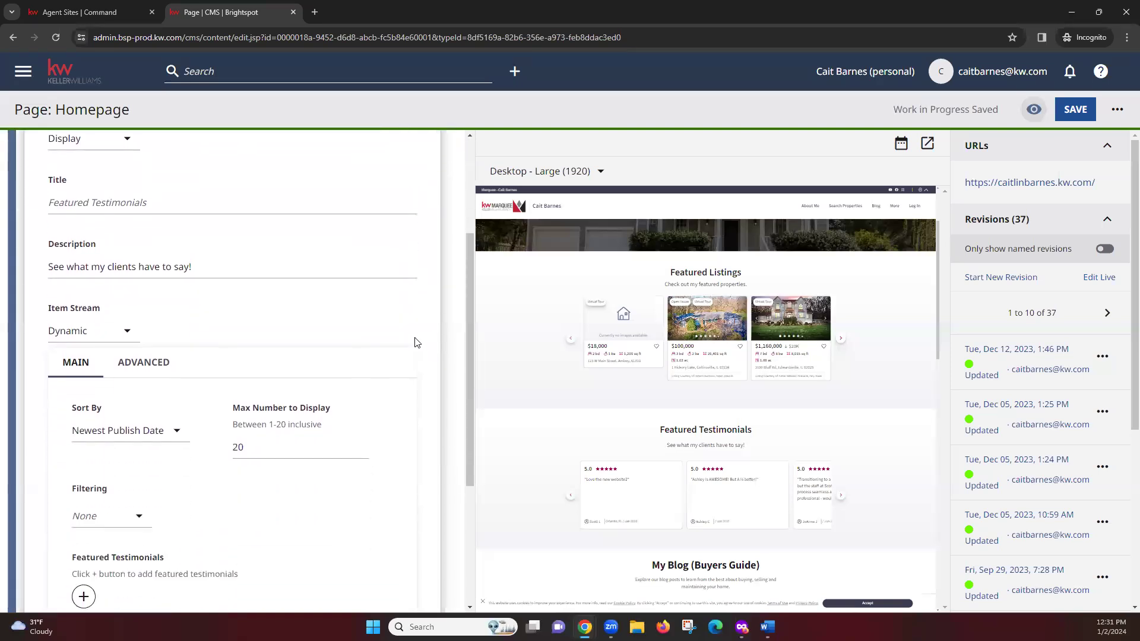
{"action": "scroll", "coordinate": [416, 343], "scroll_direction": "down", "scroll_amount": 1}
{"action": "left_click", "coordinate": [247, 387]}
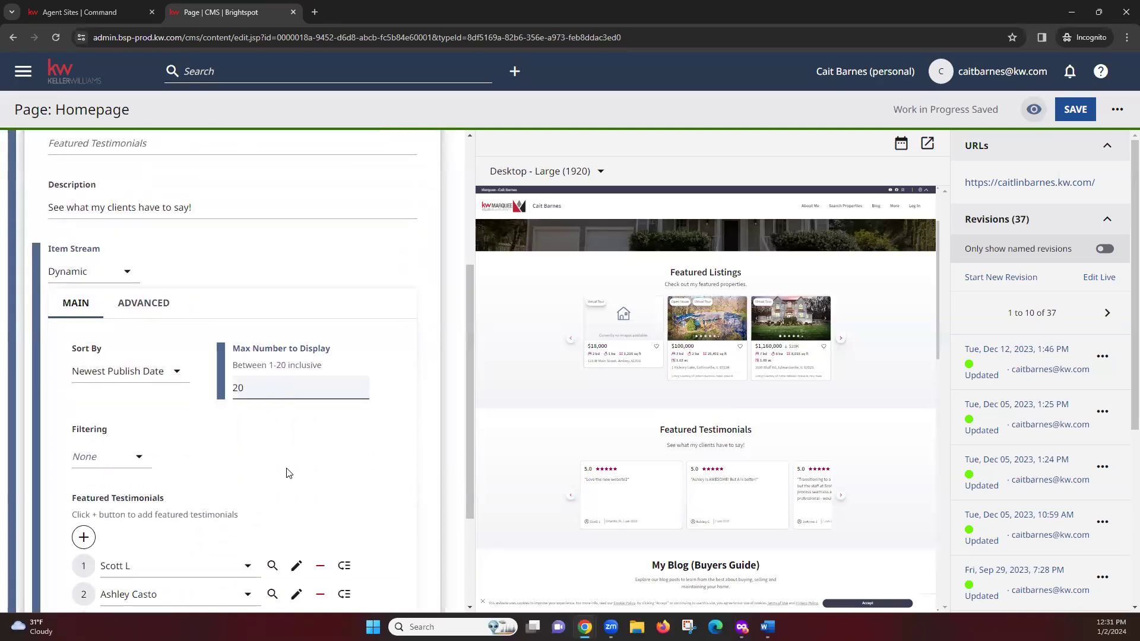
{"action": "left_click", "coordinate": [298, 452]}
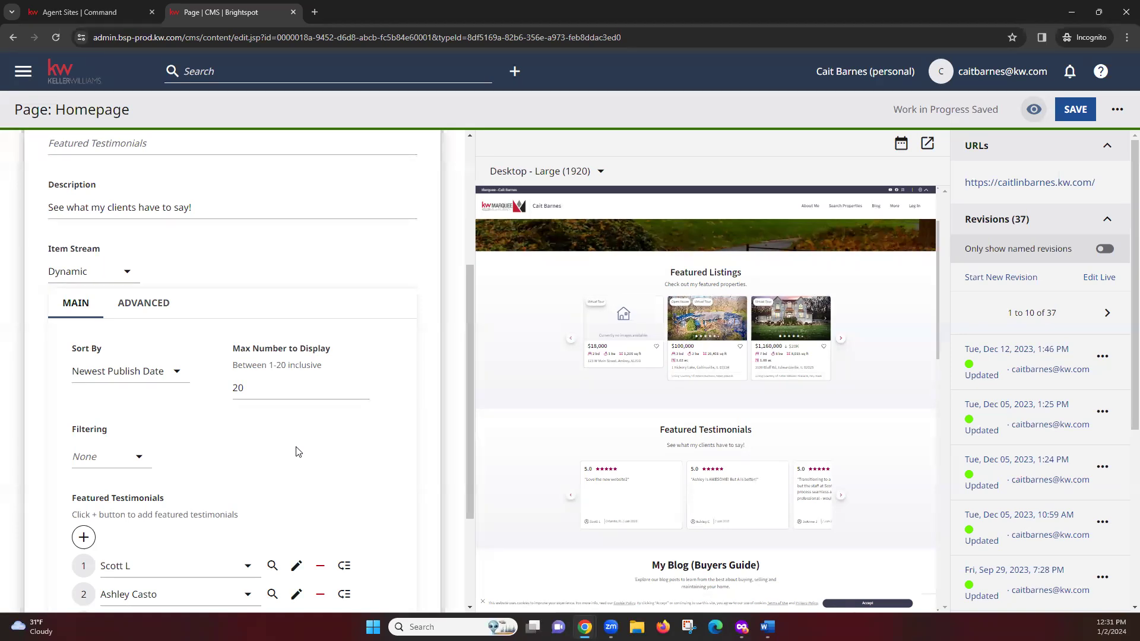
{"action": "left_click", "coordinate": [173, 369]}
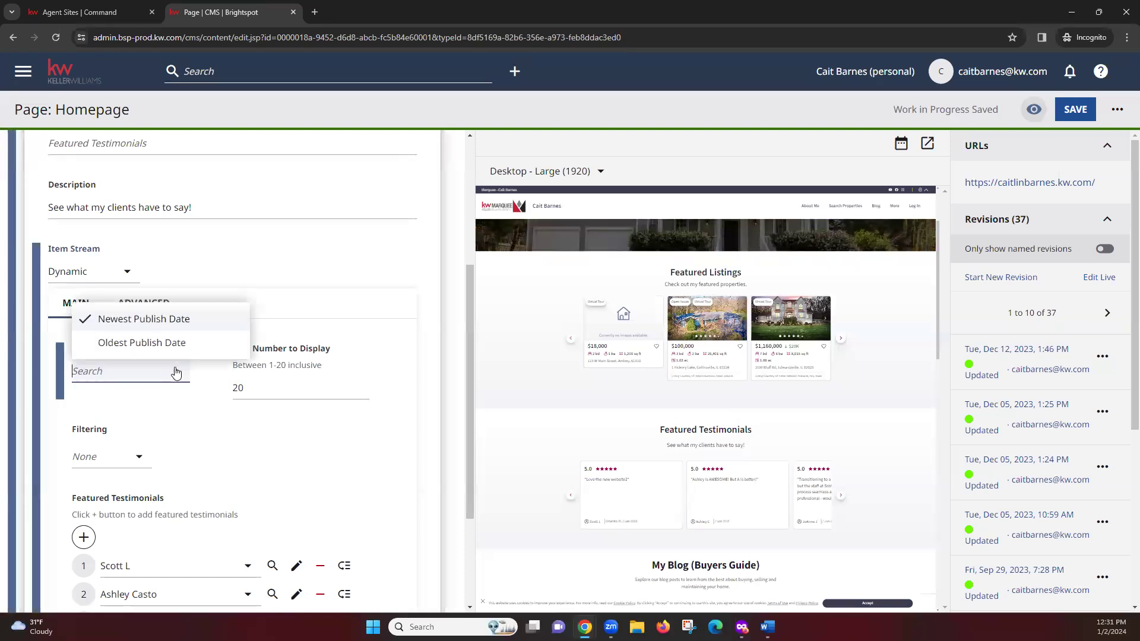
{"action": "left_click", "coordinate": [200, 424]}
{"action": "scroll", "coordinate": [407, 448], "scroll_direction": "down", "scroll_amount": 1}
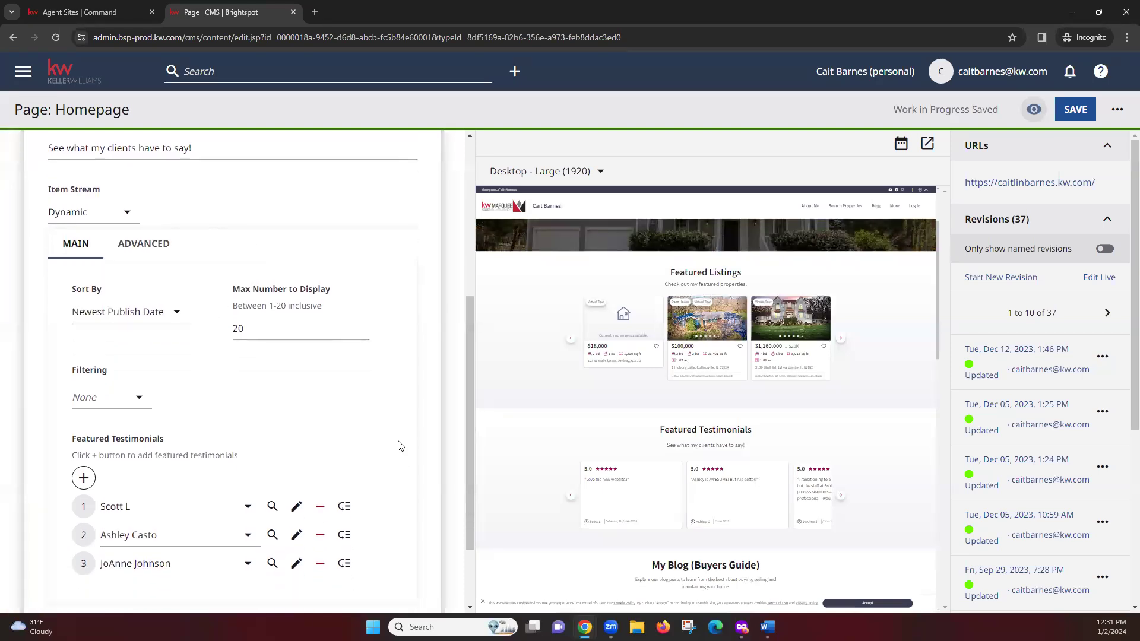
{"action": "scroll", "coordinate": [400, 446], "scroll_direction": "down", "scroll_amount": 1}
{"action": "left_click_drag", "start_coordinate": [343, 482], "coordinate": [338, 475]}
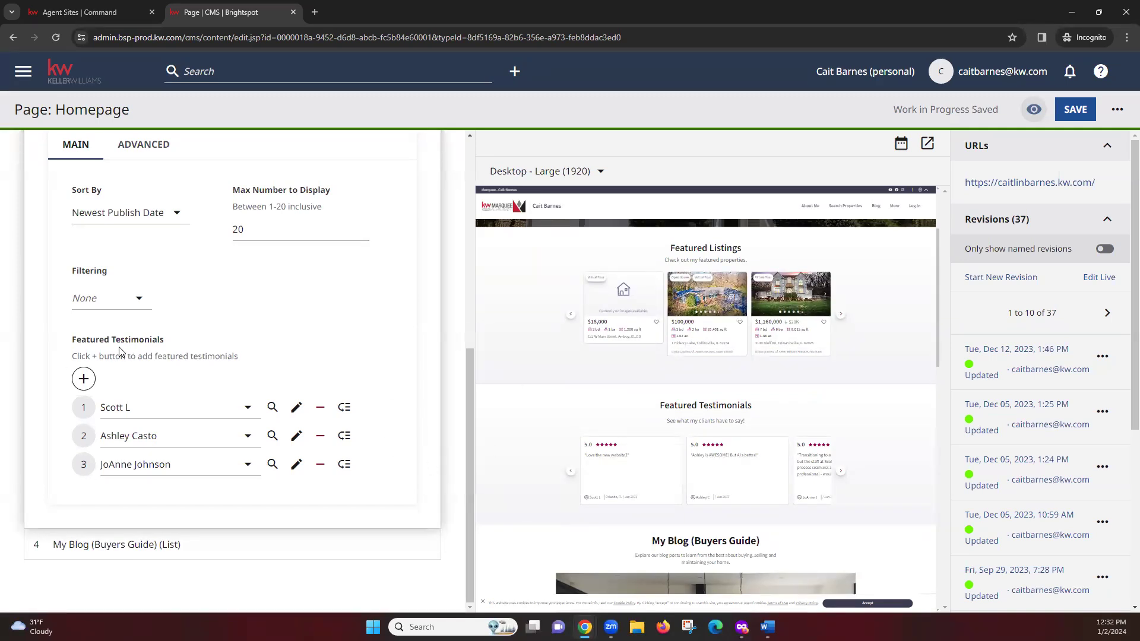
Step: Fill a new first featured testimonial slot from Recently Updated, then switch to KW Command
{"action": "left_click", "coordinate": [83, 381]}
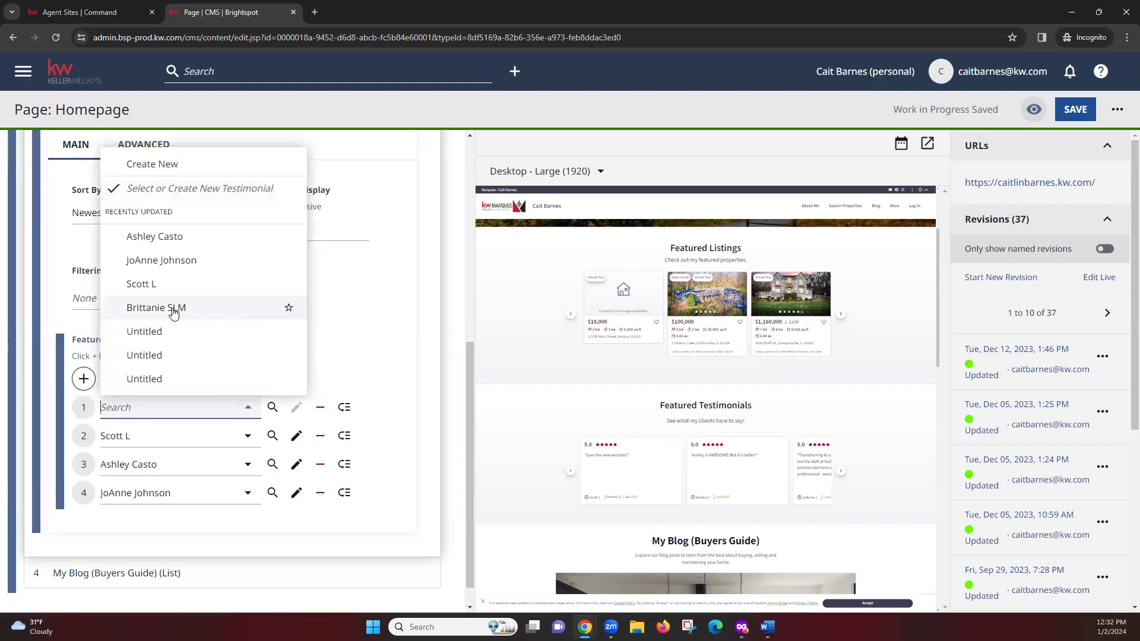
{"action": "left_click", "coordinate": [208, 311]}
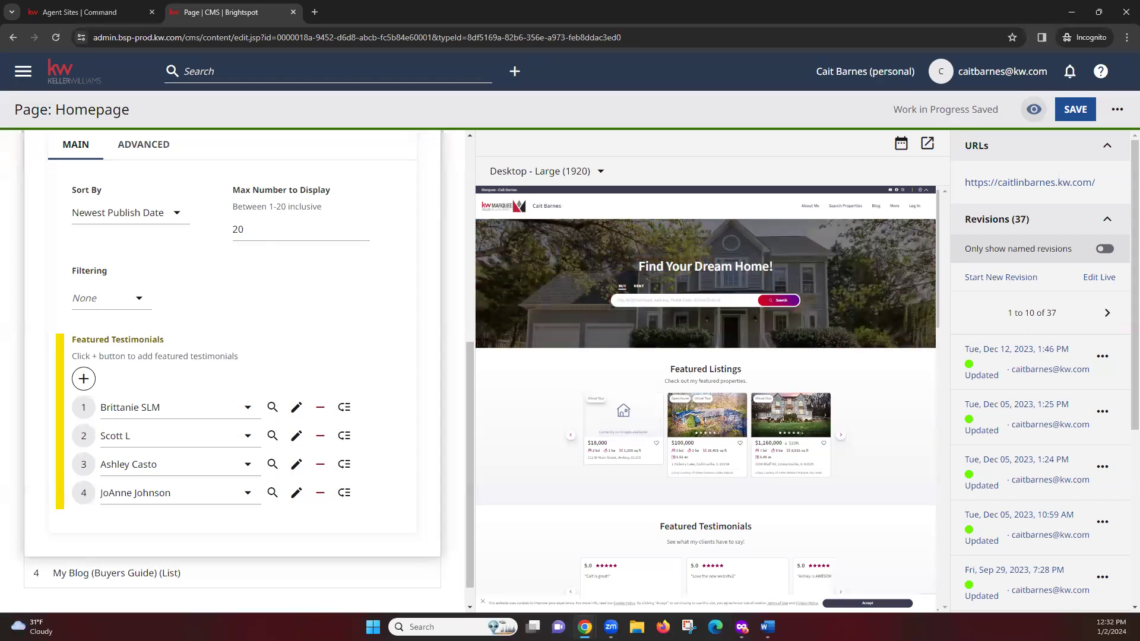
{"action": "key", "text": "alt+Tab"}
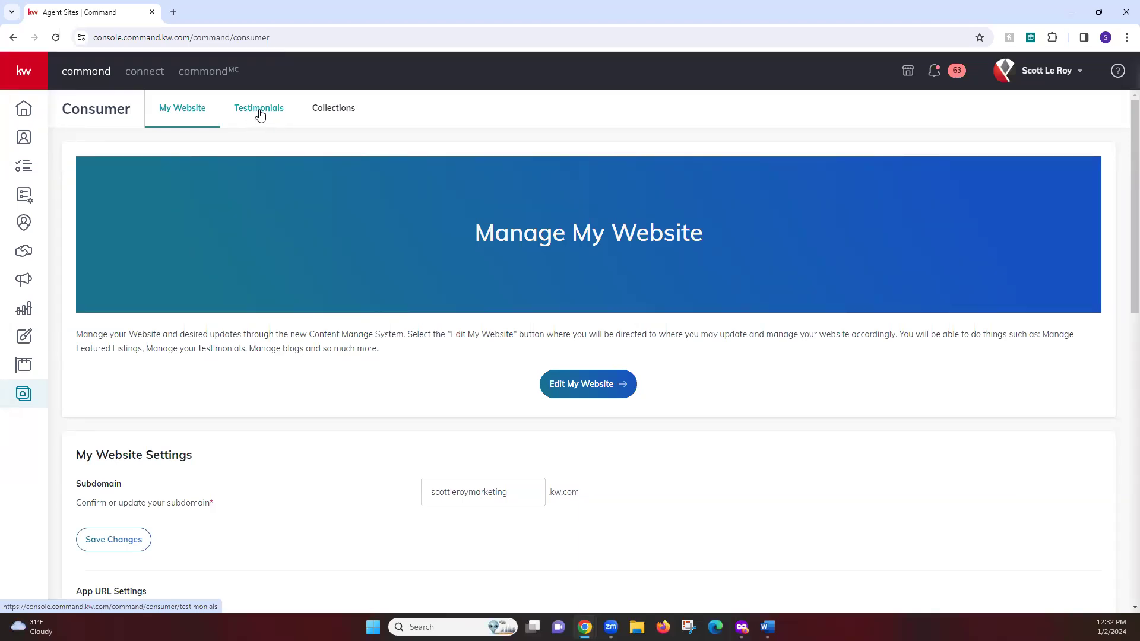
Step: Copy the top review's text from the Testimonials tab and return to Brightspot
{"action": "left_click", "coordinate": [260, 115]}
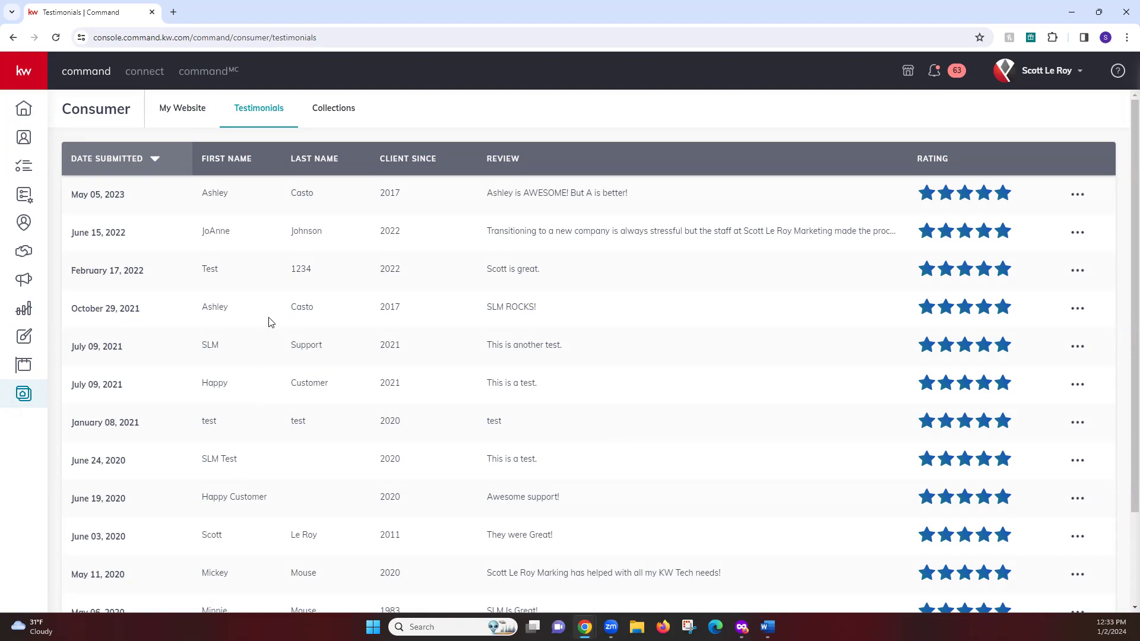
{"action": "left_click_drag", "start_coordinate": [639, 193], "coordinate": [468, 193]}
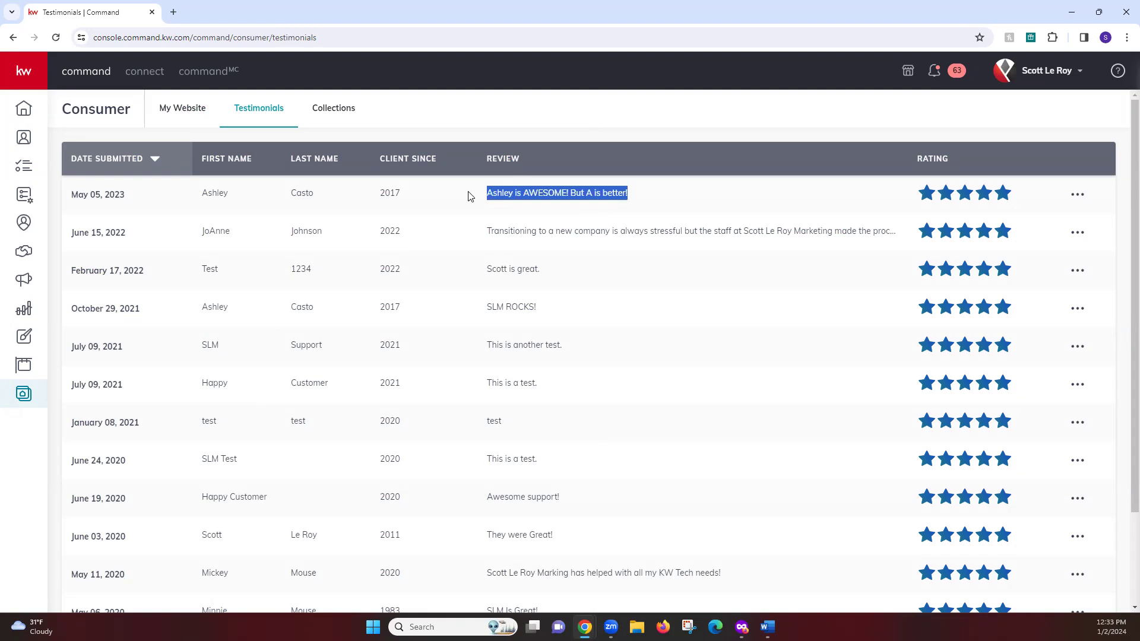
{"action": "right_click", "coordinate": [527, 192]}
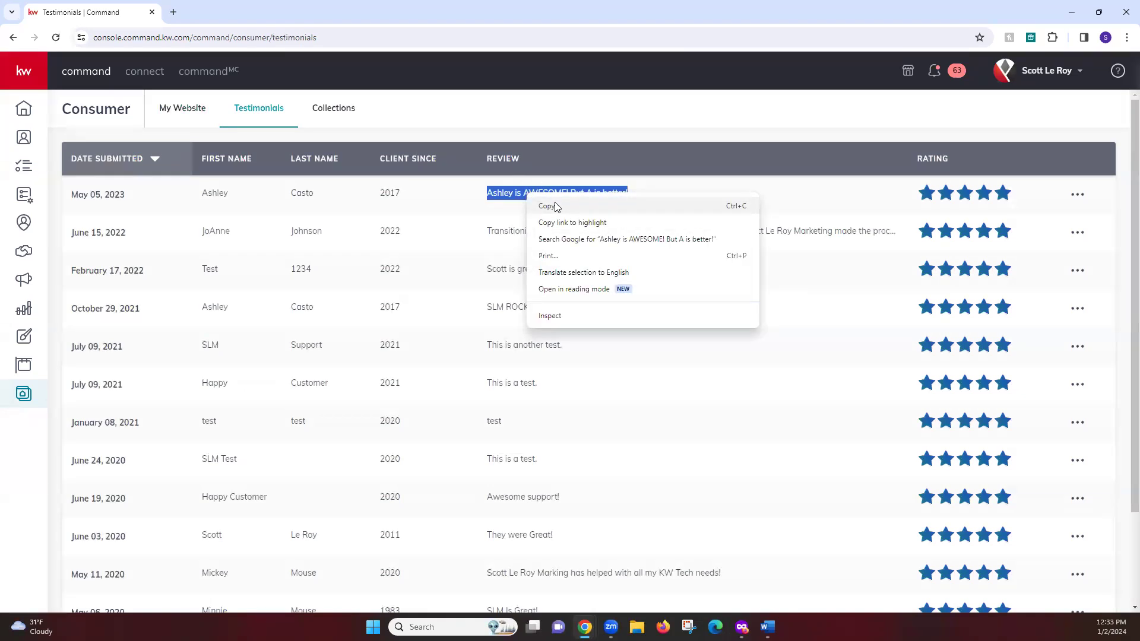
{"action": "left_click", "coordinate": [543, 205]}
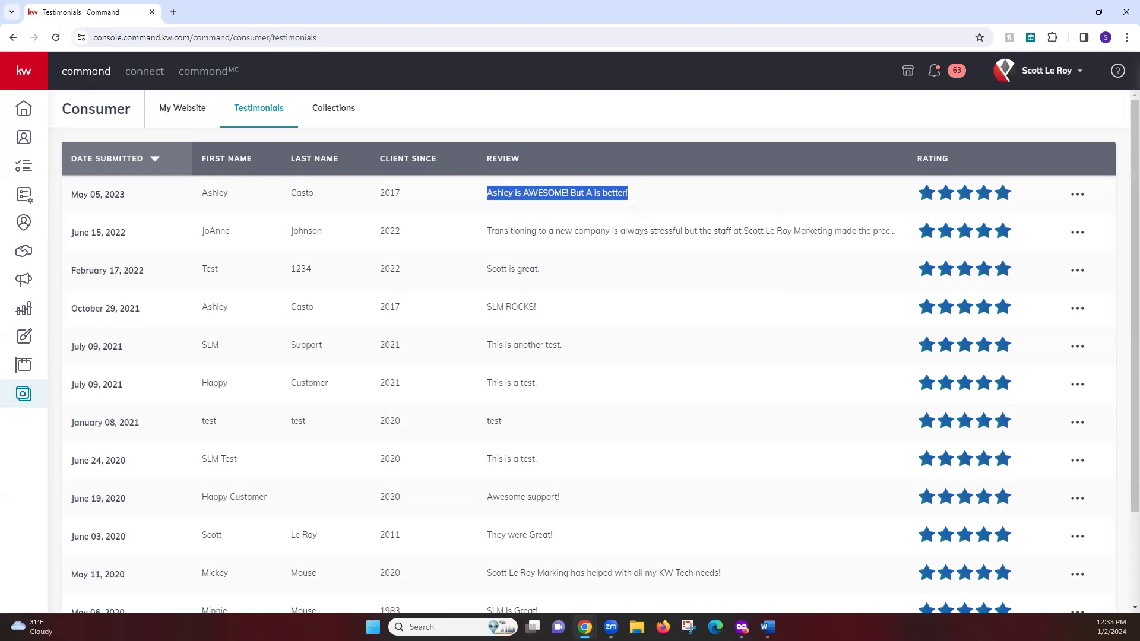
{"action": "key", "text": "alt+Tab"}
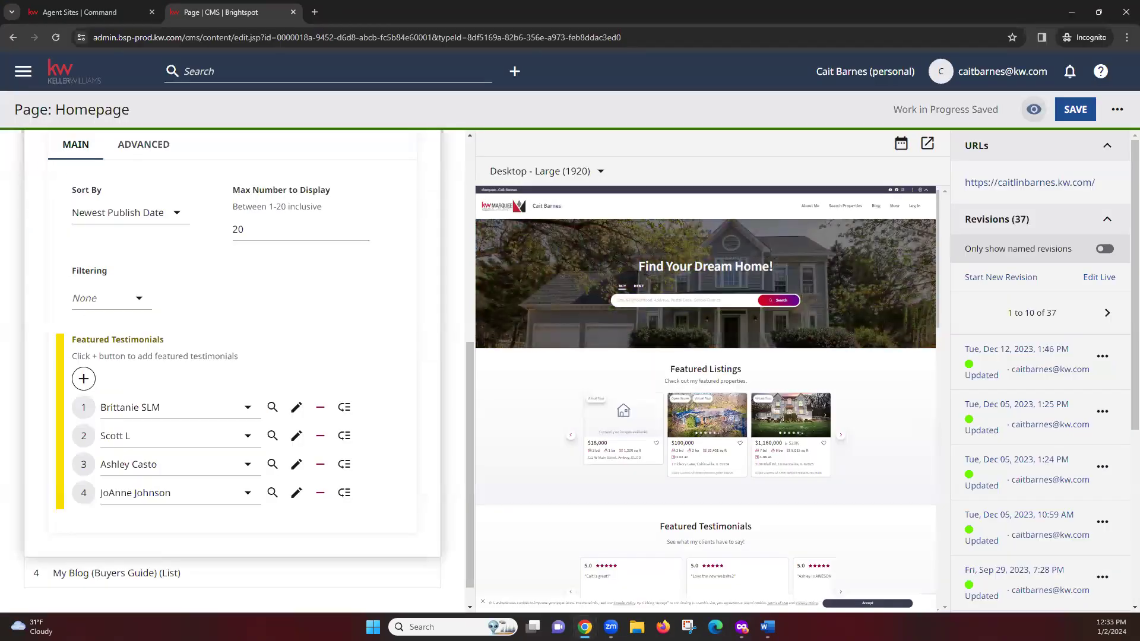
Step: Add another featured testimonial slot using Create New for a blank testimonial
{"action": "left_click", "coordinate": [84, 380]}
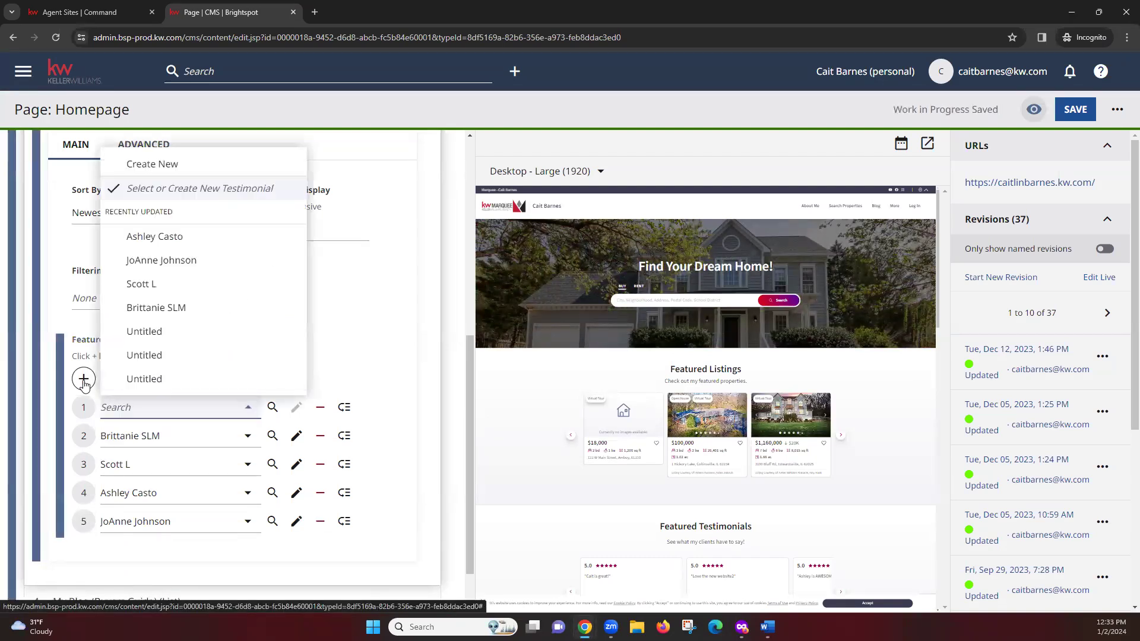
{"action": "left_click", "coordinate": [207, 163]}
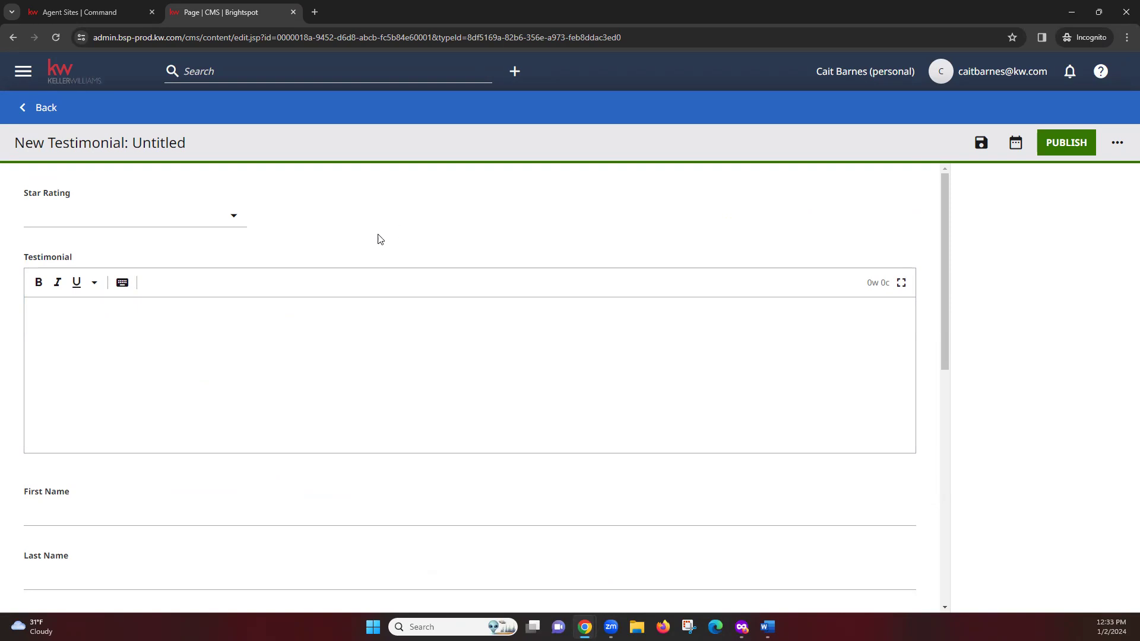
Step: Paste the copied client review into the Testimonial text box
{"action": "left_click", "coordinate": [78, 317]}
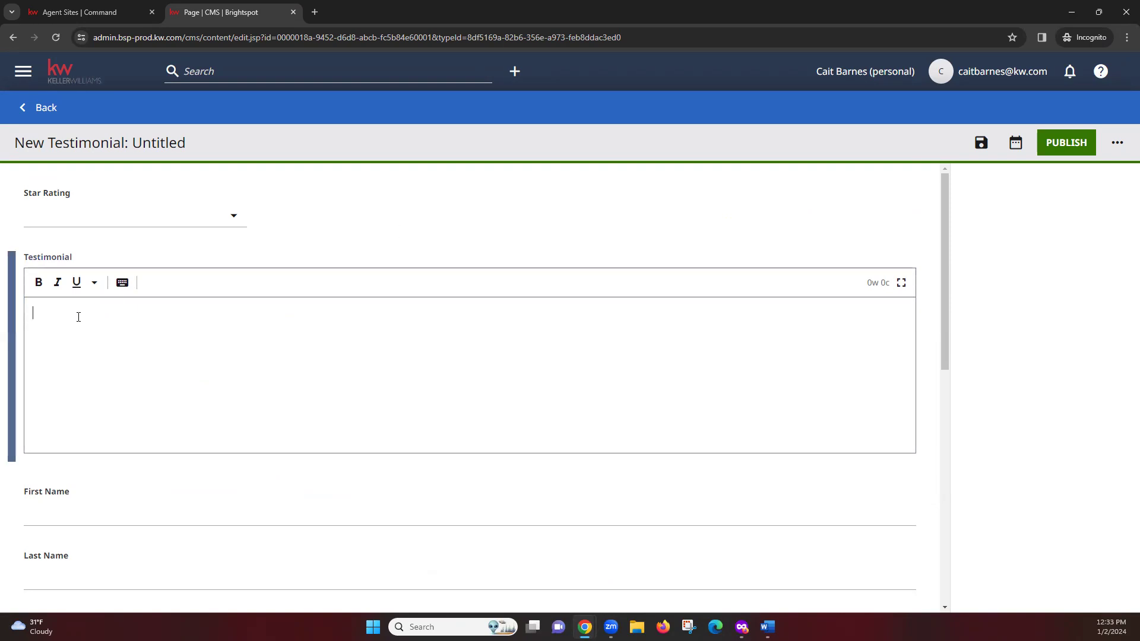
{"action": "right_click", "coordinate": [56, 312]}
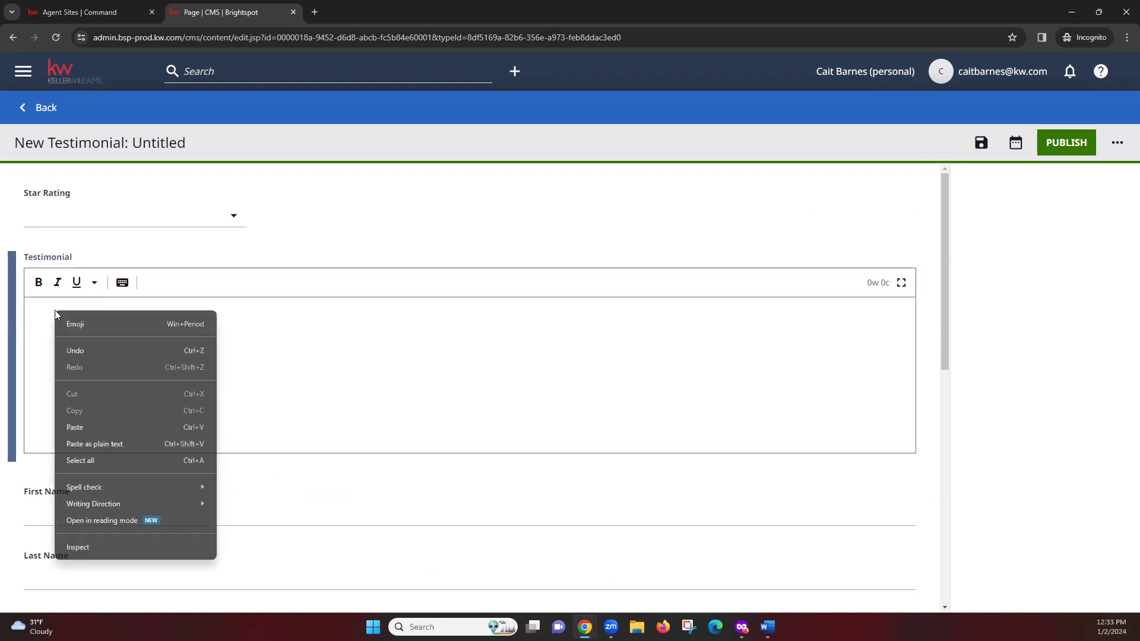
{"action": "left_click", "coordinate": [91, 425]}
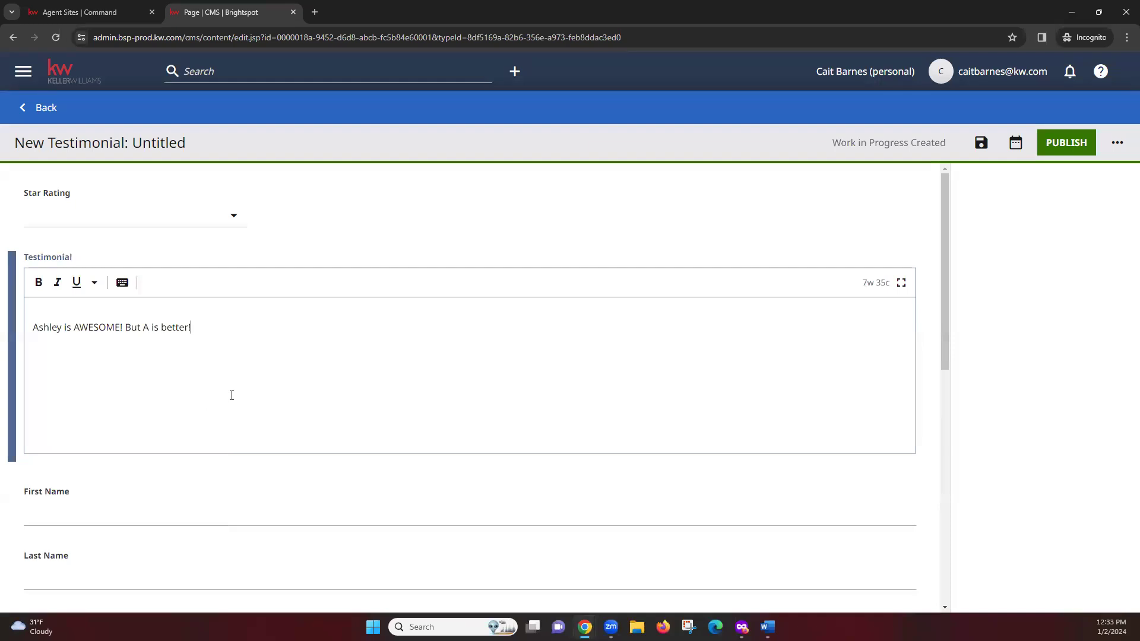
{"action": "left_click", "coordinate": [321, 233]}
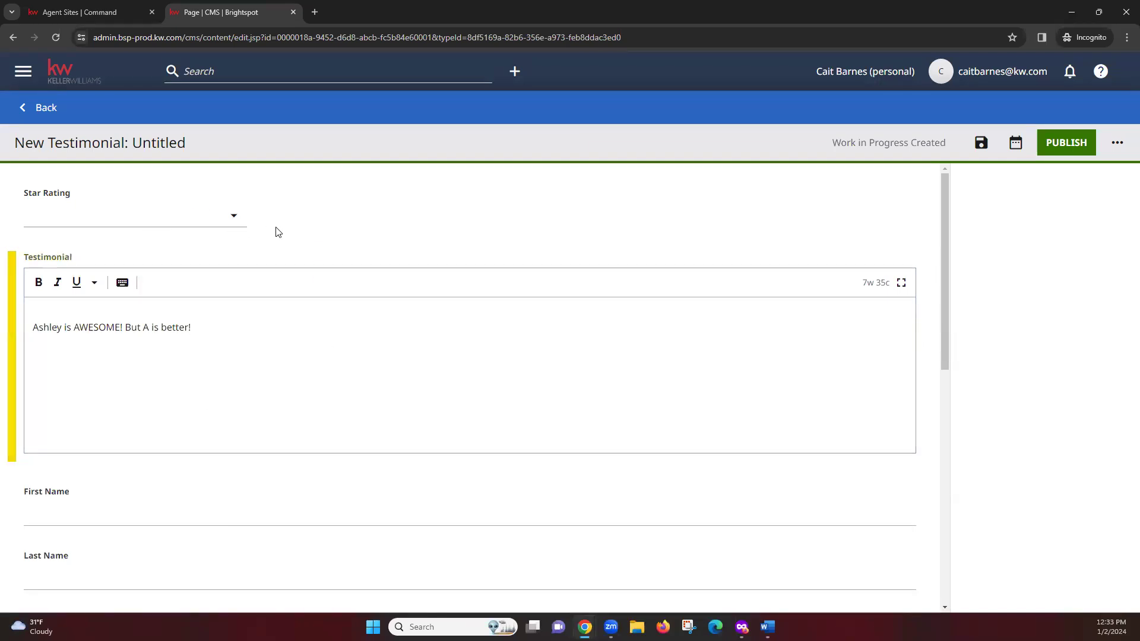
Step: Give the testimonial a 5-star rating and place the cursor in First Name
{"action": "left_click", "coordinate": [231, 217]}
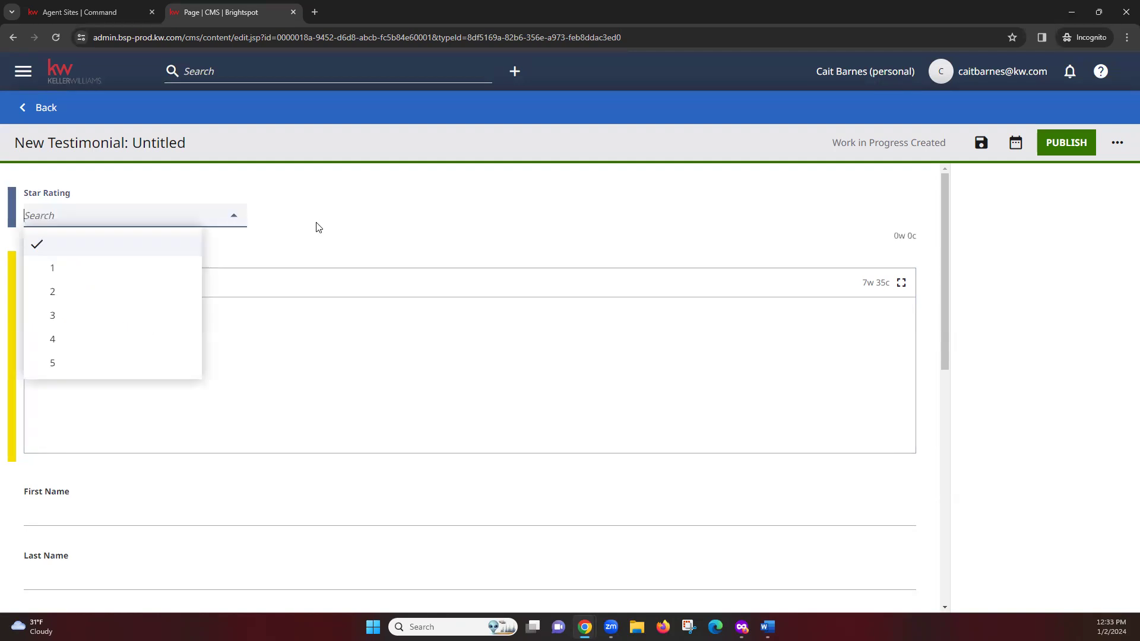
{"action": "left_click", "coordinate": [67, 373]}
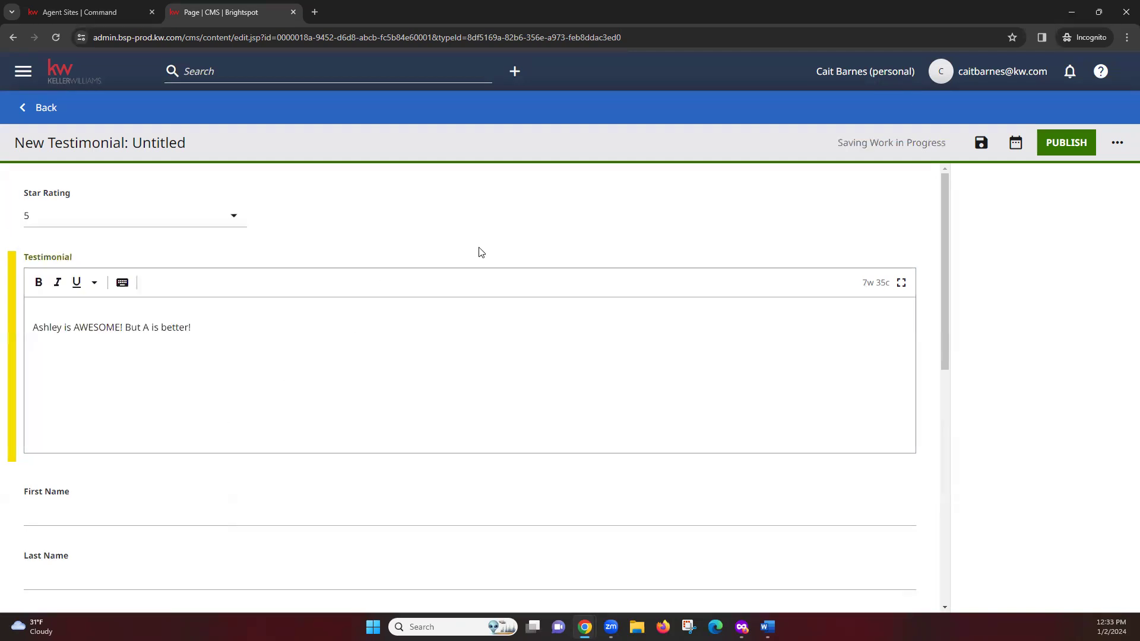
{"action": "scroll", "coordinate": [449, 245], "scroll_direction": "down", "scroll_amount": 1}
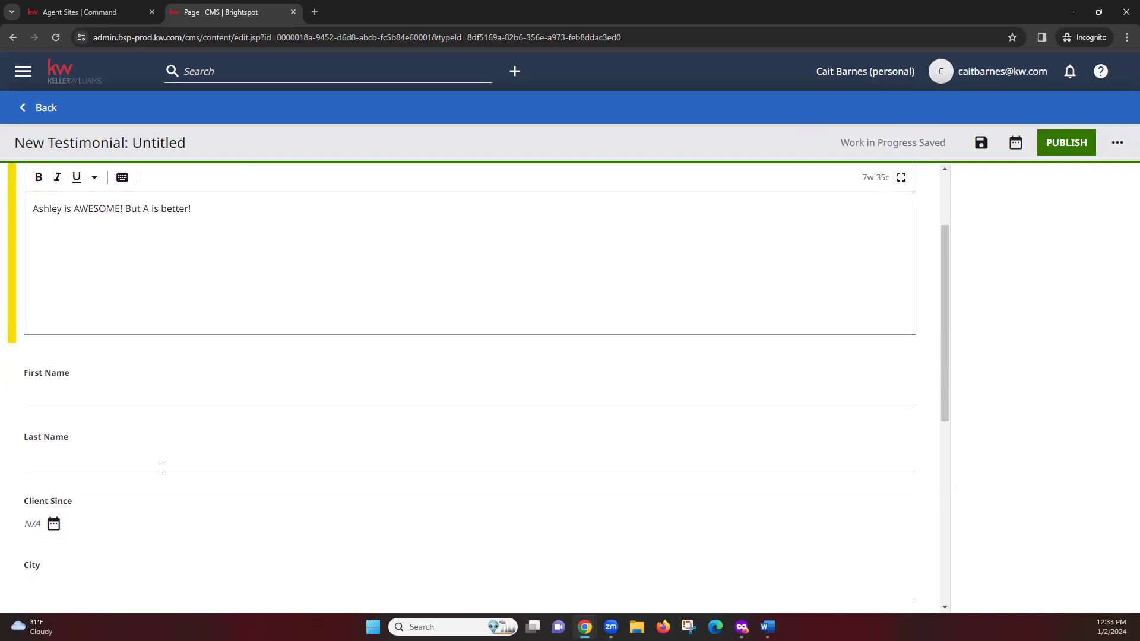
{"action": "left_click", "coordinate": [66, 395]}
{"action": "left_click", "coordinate": [123, 452]}
{"action": "left_click", "coordinate": [143, 395]}
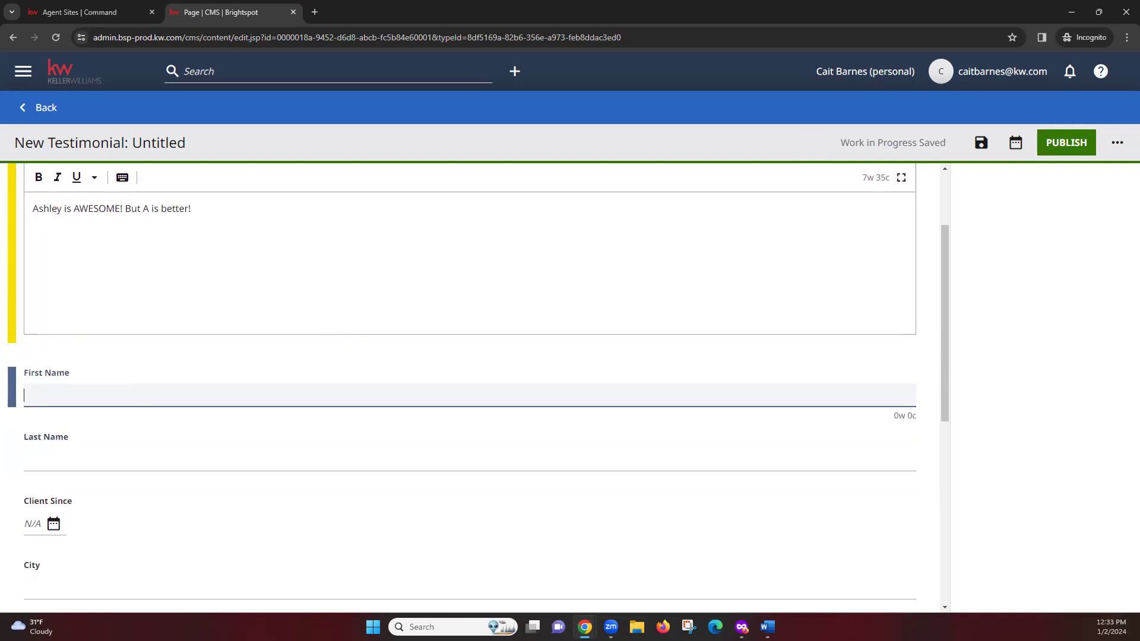
{"action": "key", "text": "alt+Tab"}
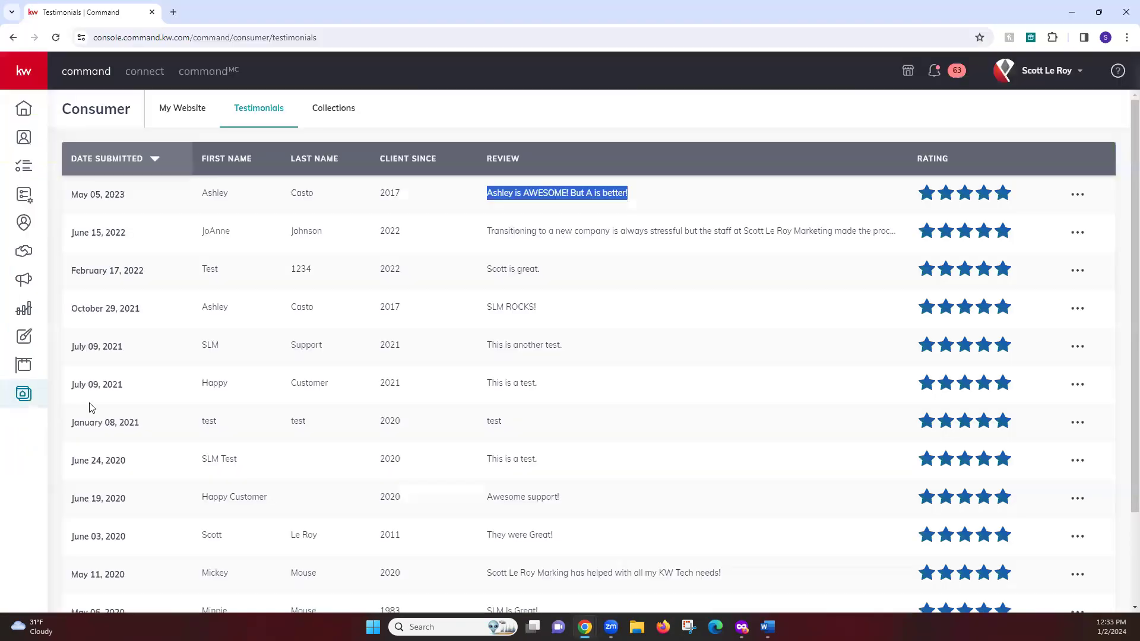
{"action": "left_click", "coordinate": [300, 195]}
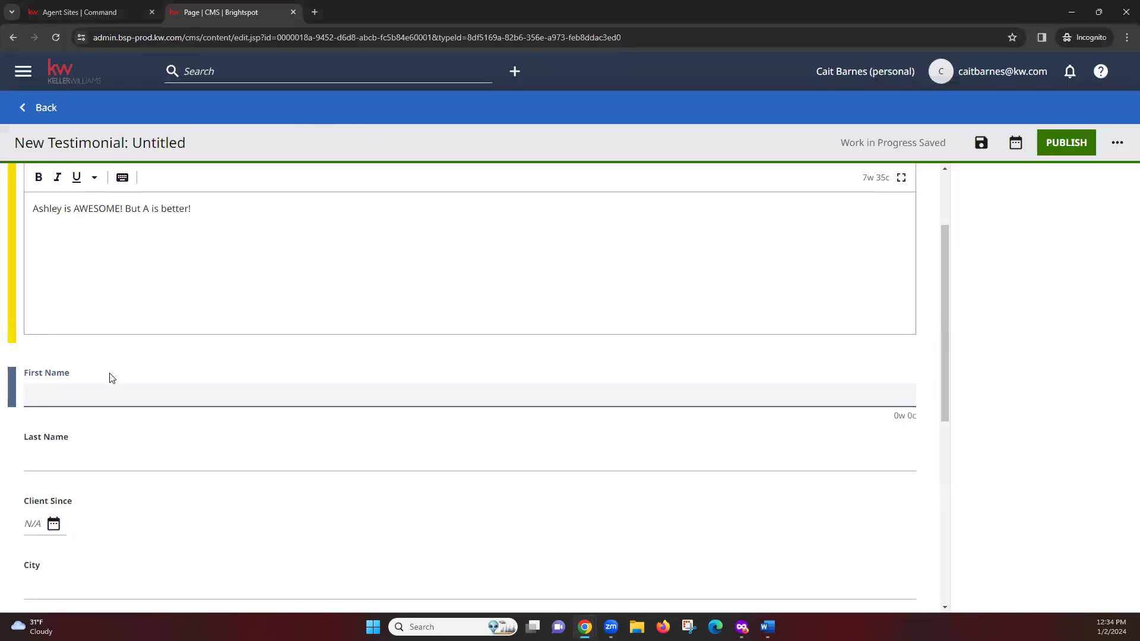
Step: Enter the client's first name and last initial
{"action": "type", "text": "Ashley"}
{"action": "key", "text": "Tab"}
{"action": "type", "text": "C"}
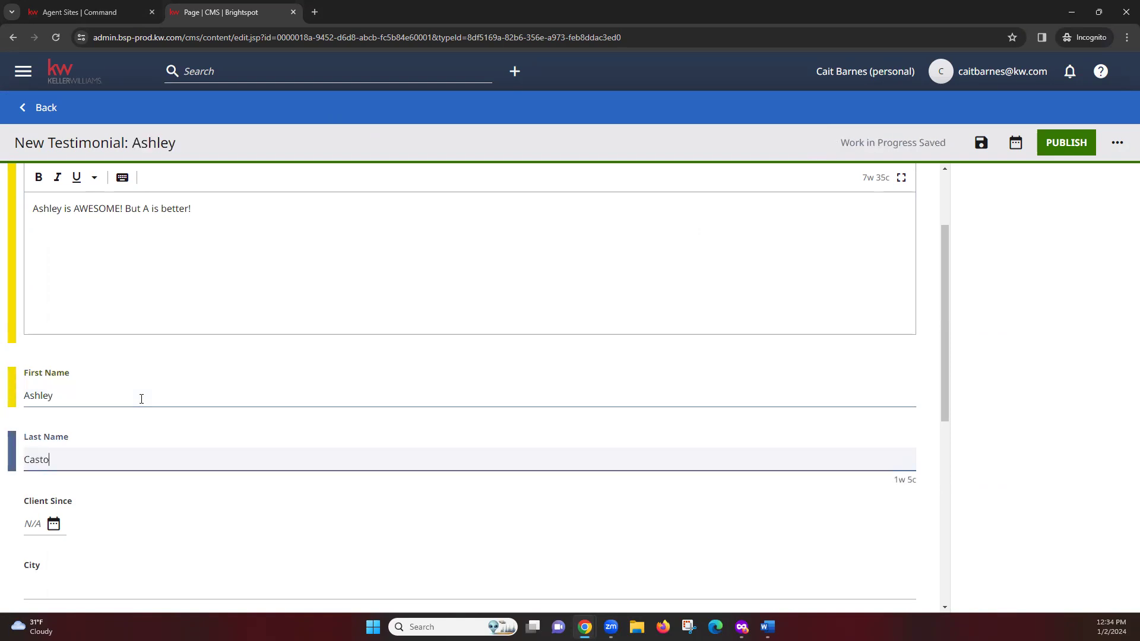
{"action": "left_click", "coordinate": [199, 357]}
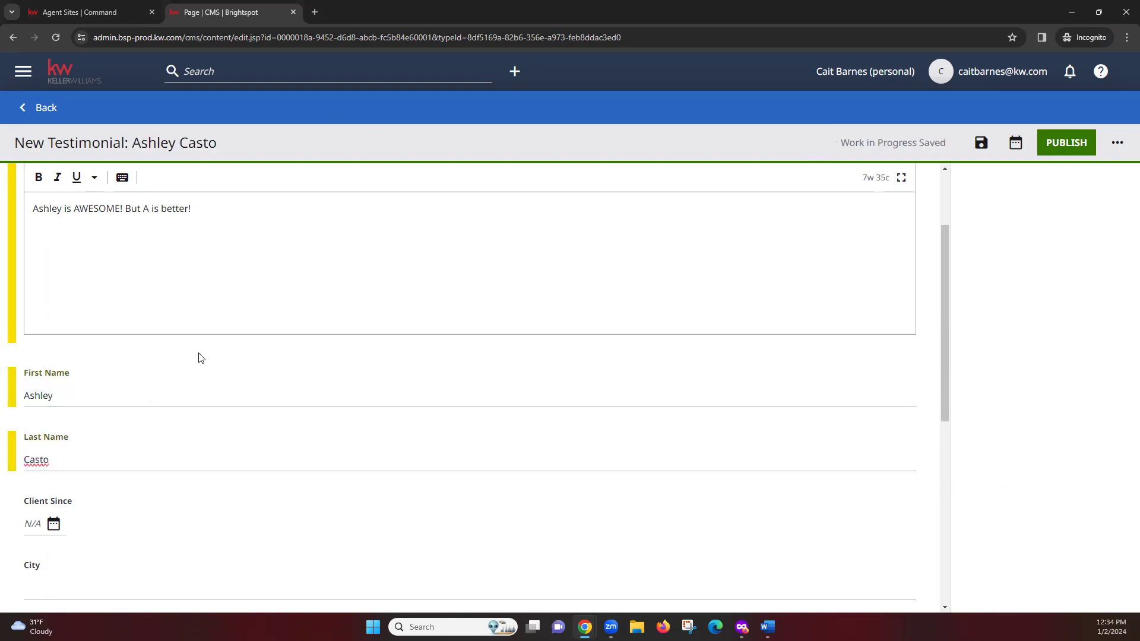
{"action": "scroll", "coordinate": [292, 361], "scroll_direction": "down", "scroll_amount": 2}
Step: Set the Client Since date to Jan 11, 2017
{"action": "left_click", "coordinate": [53, 405]}
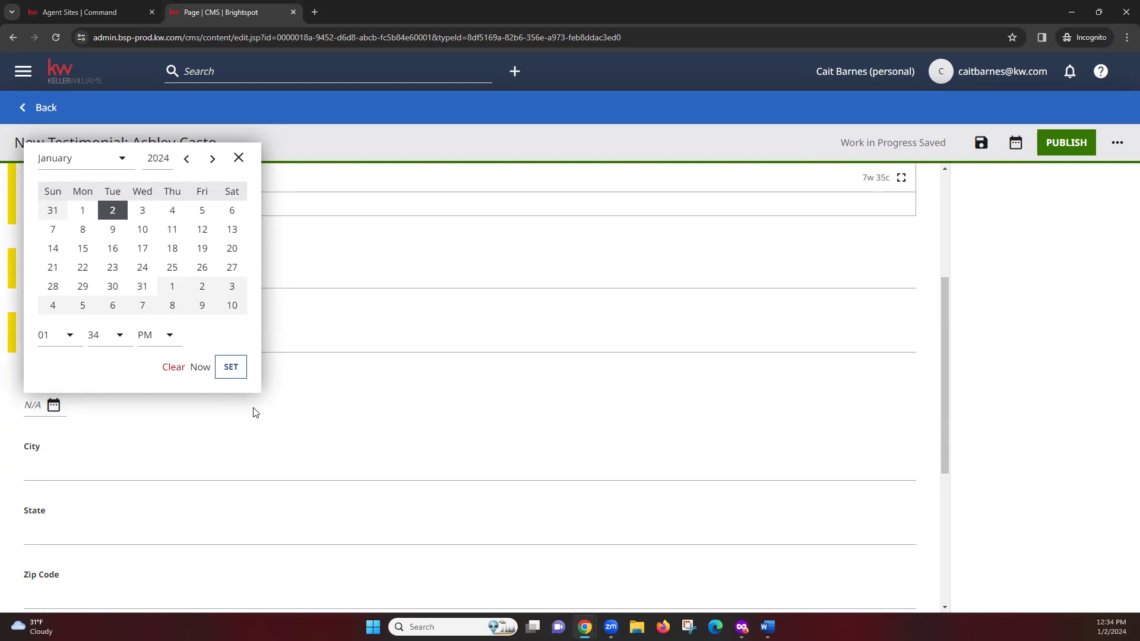
{"action": "left_click", "coordinate": [162, 162]}
{"action": "left_click_drag", "start_coordinate": [170, 160], "coordinate": [171, 162]}
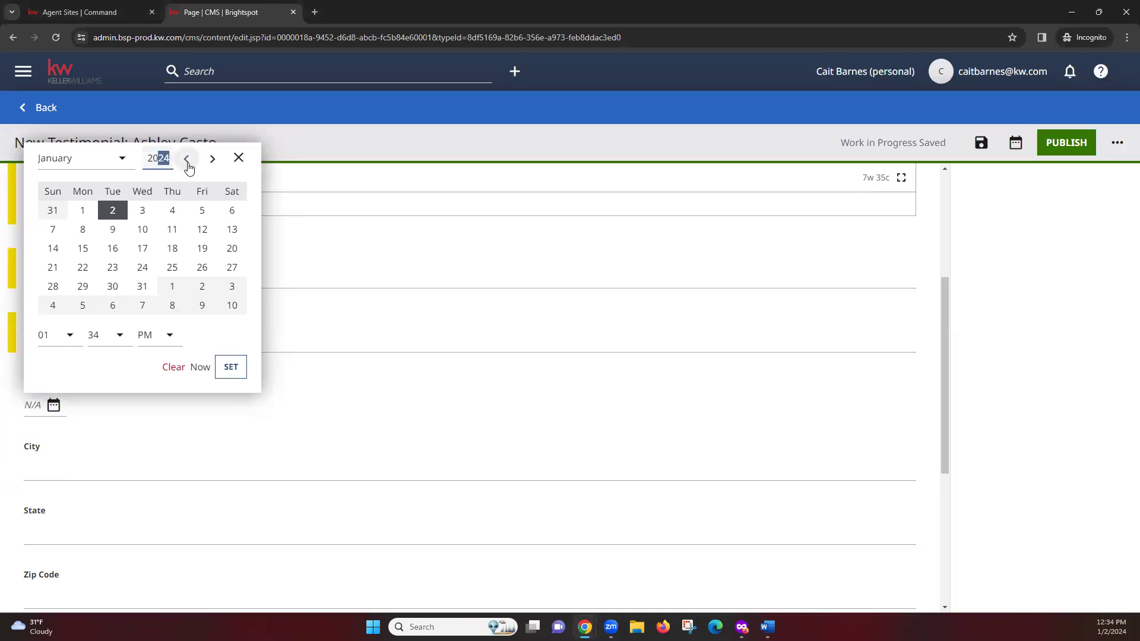
{"action": "type", "text": "17"}
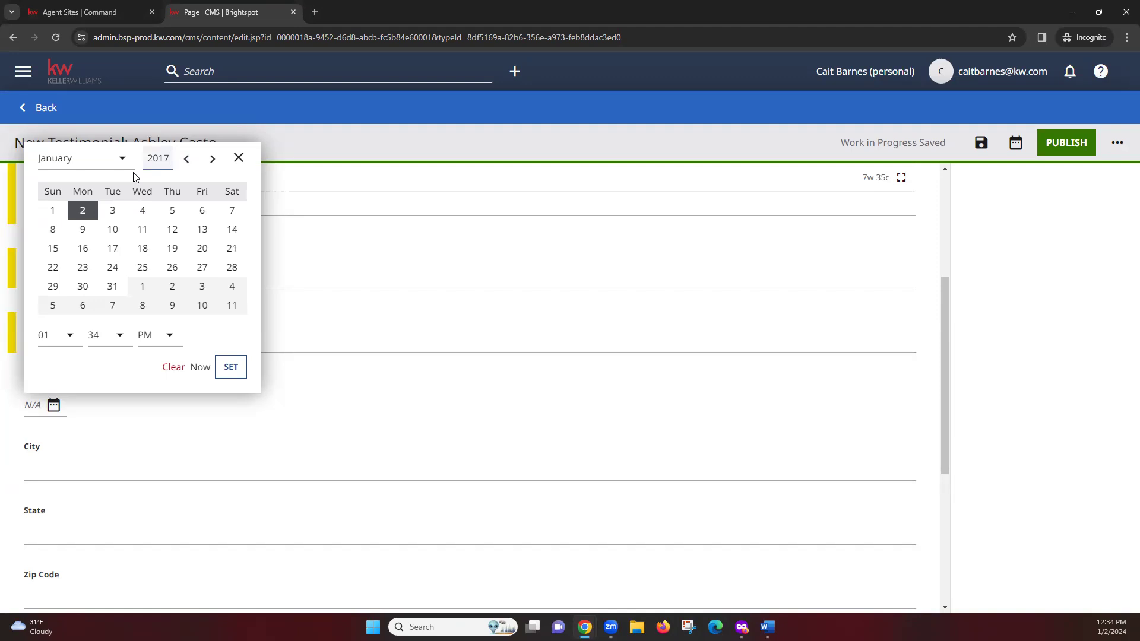
{"action": "left_click", "coordinate": [141, 232]}
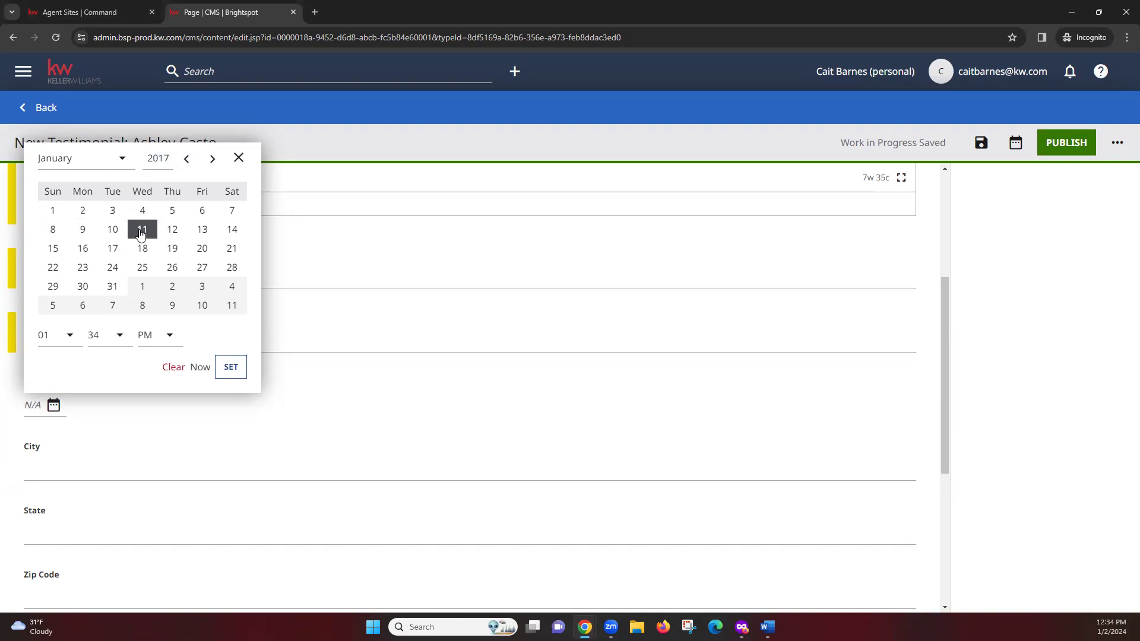
{"action": "left_click", "coordinate": [229, 370]}
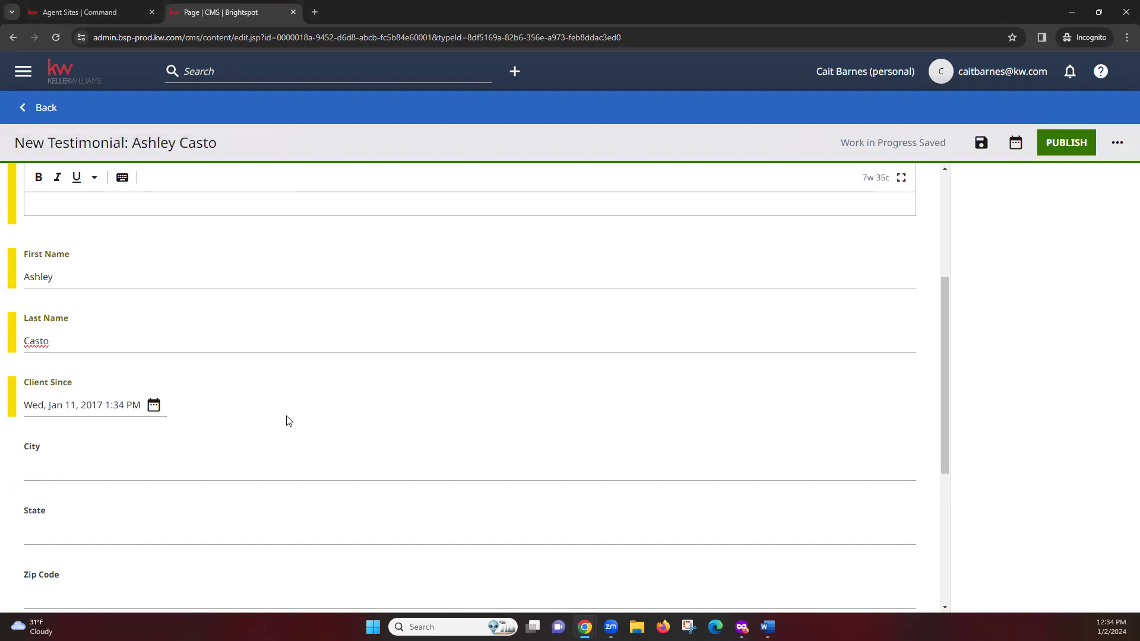
{"action": "scroll", "coordinate": [288, 420], "scroll_direction": "down", "scroll_amount": 3}
{"action": "scroll", "coordinate": [288, 423], "scroll_direction": "up", "scroll_amount": 7}
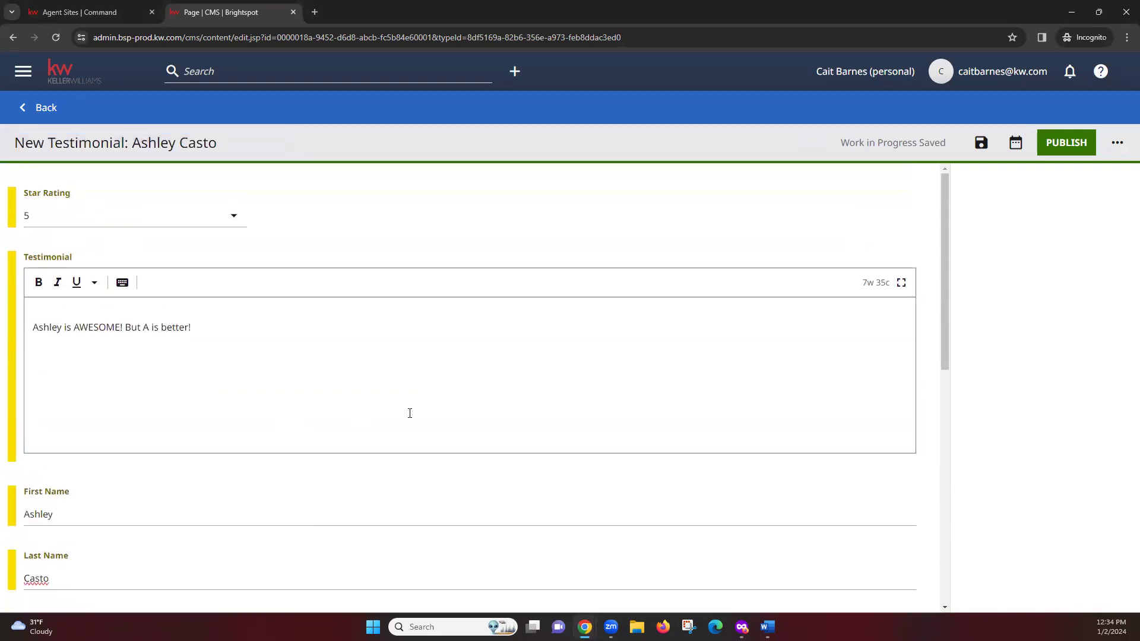
Step: Publish the testimonial and switch on the Recommended? toggle
{"action": "left_click", "coordinate": [1067, 142]}
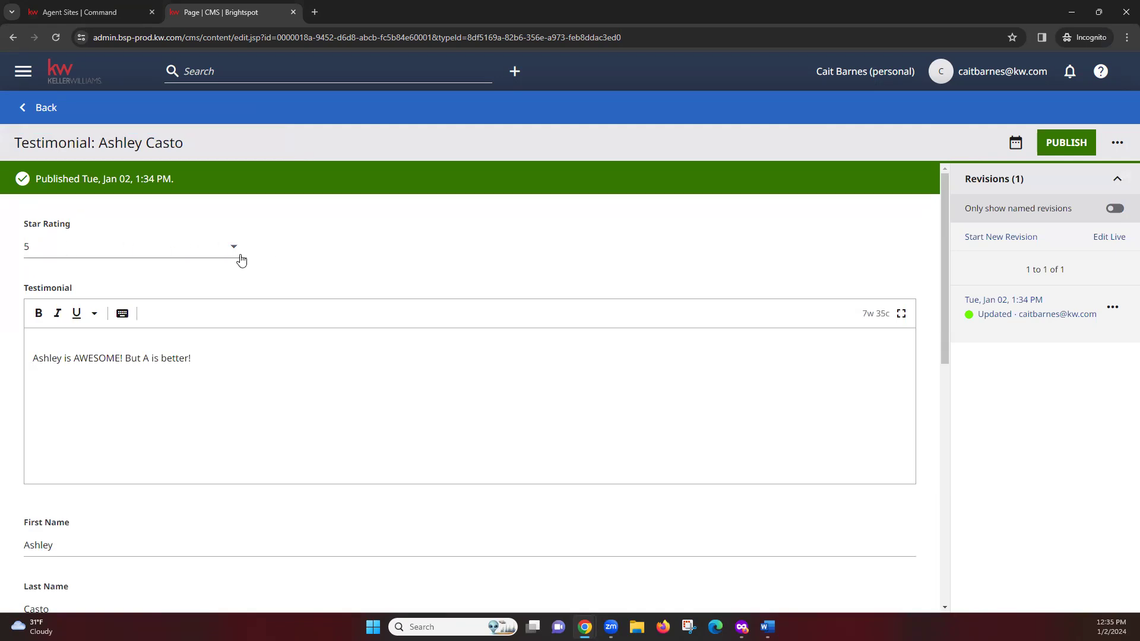
{"action": "scroll", "coordinate": [315, 371], "scroll_direction": "down", "scroll_amount": 1}
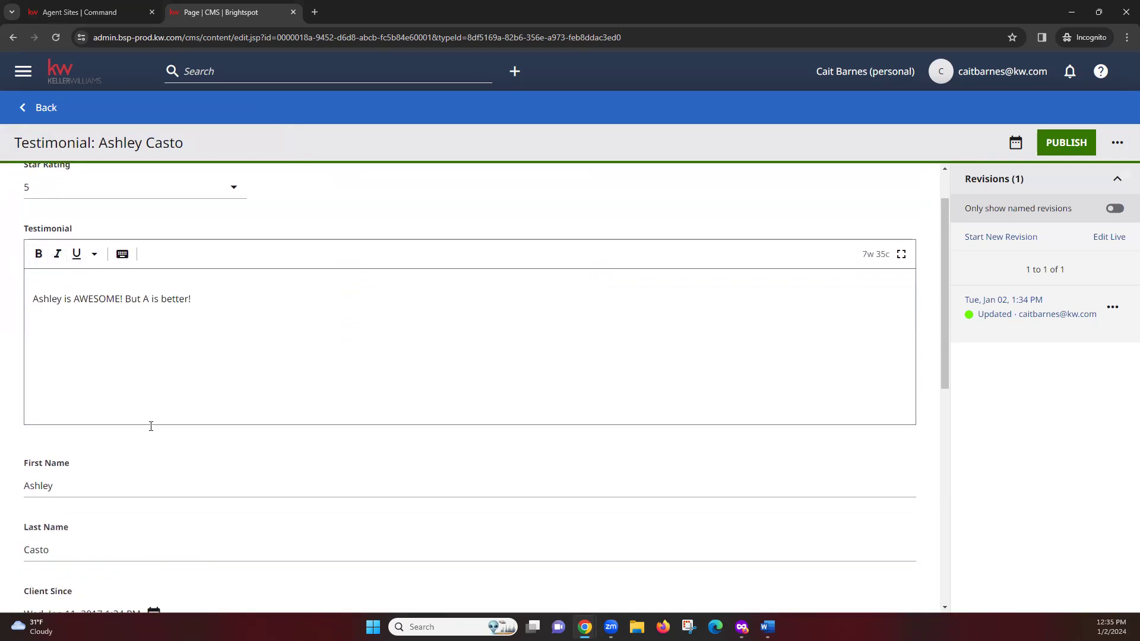
{"action": "scroll", "coordinate": [486, 383], "scroll_direction": "down", "scroll_amount": 3}
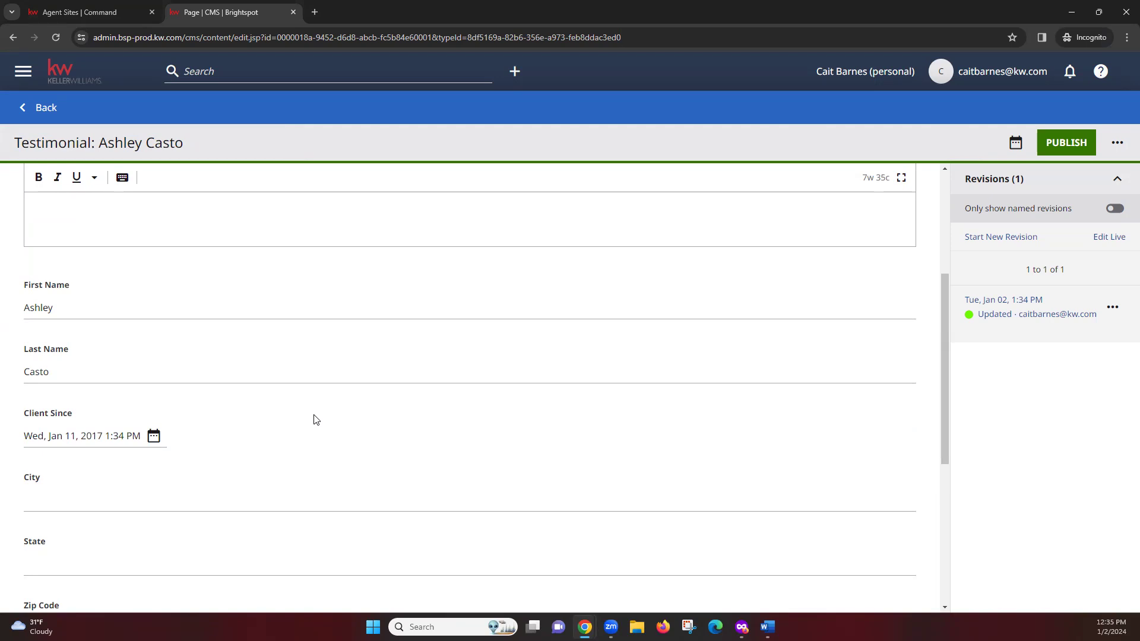
{"action": "scroll", "coordinate": [316, 420], "scroll_direction": "down", "scroll_amount": 4}
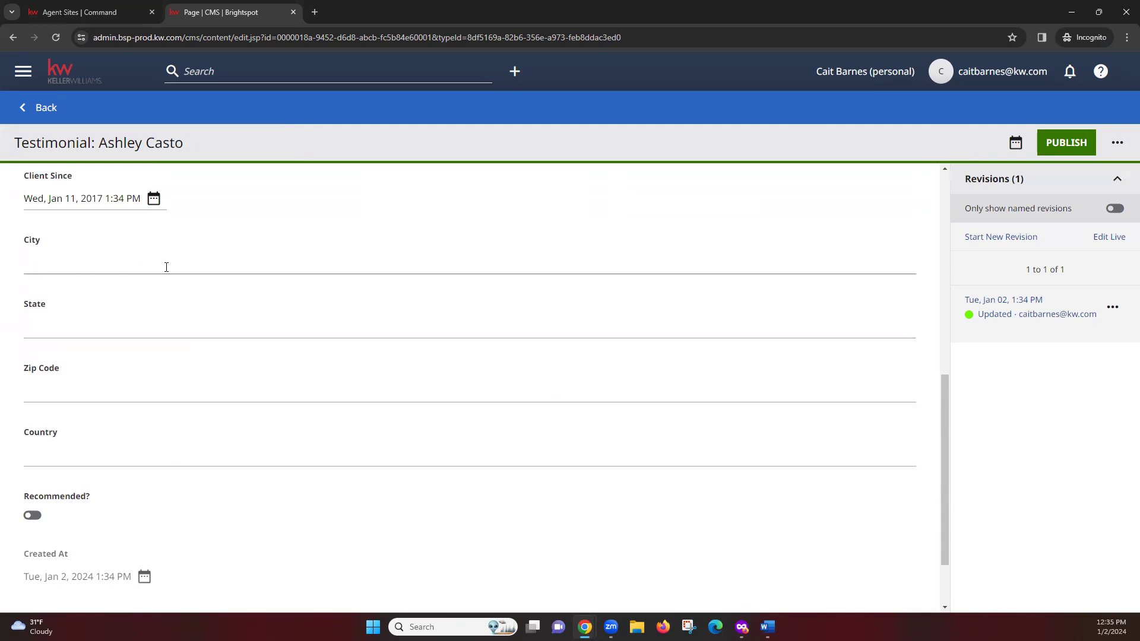
{"action": "scroll", "coordinate": [430, 486], "scroll_direction": "down", "scroll_amount": 2}
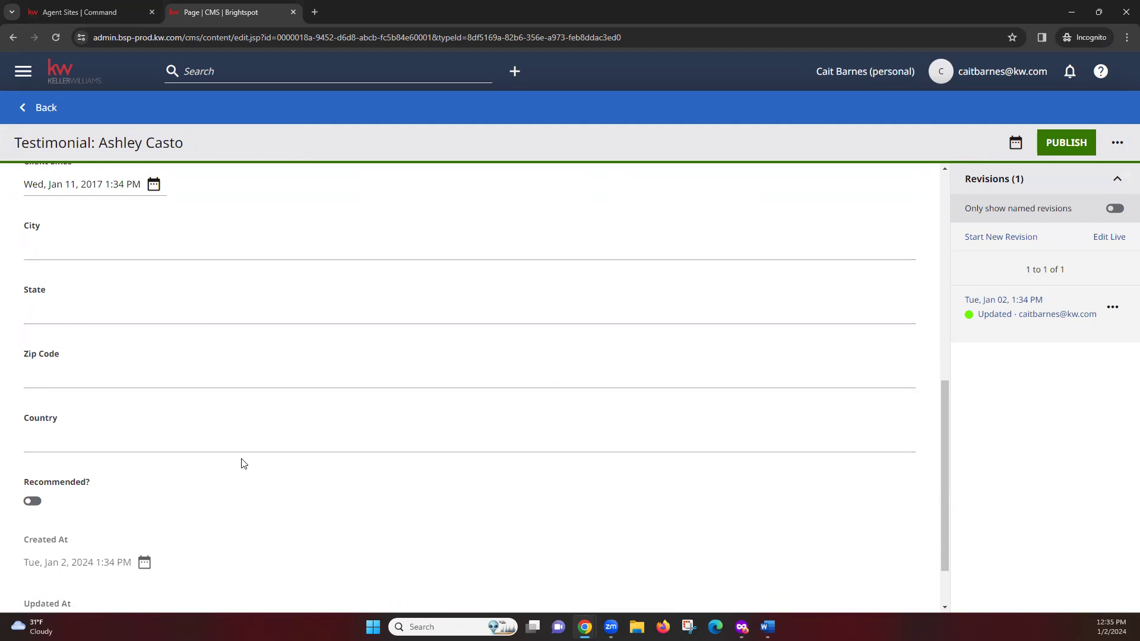
{"action": "left_click", "coordinate": [32, 428]}
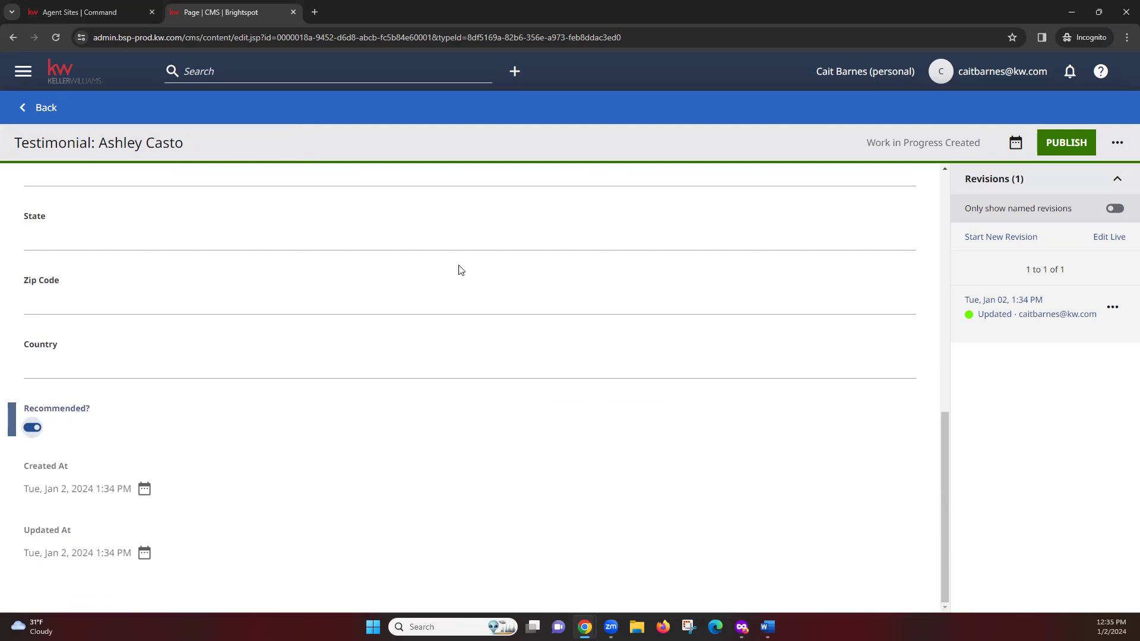
{"action": "scroll", "coordinate": [302, 563], "scroll_direction": "up", "scroll_amount": 7}
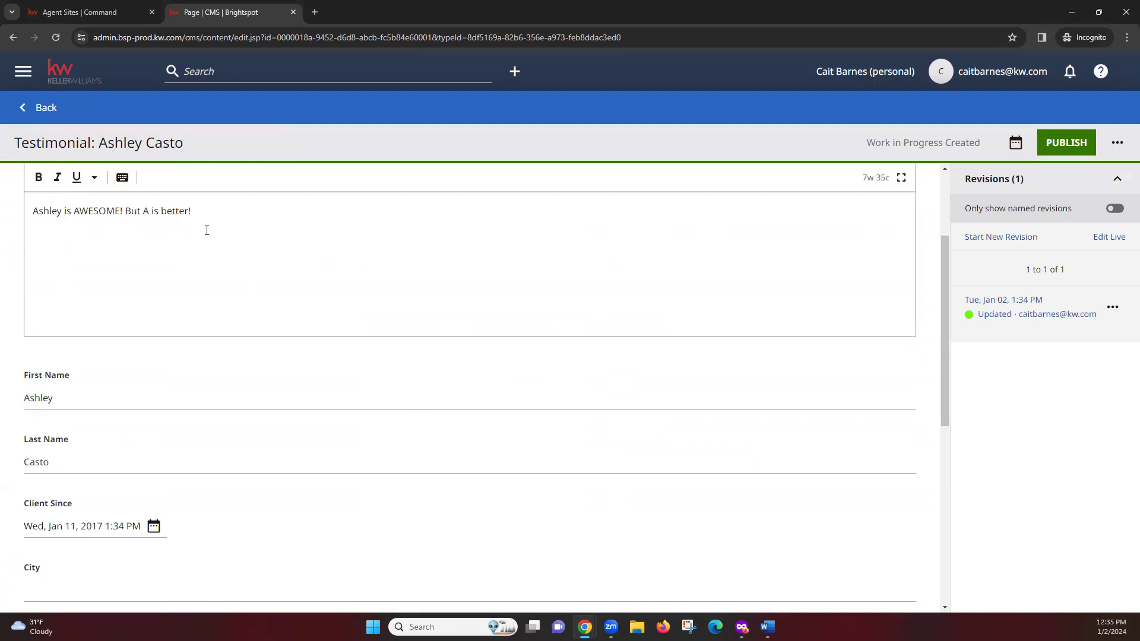
{"action": "scroll", "coordinate": [102, 170], "scroll_direction": "up", "scroll_amount": 3}
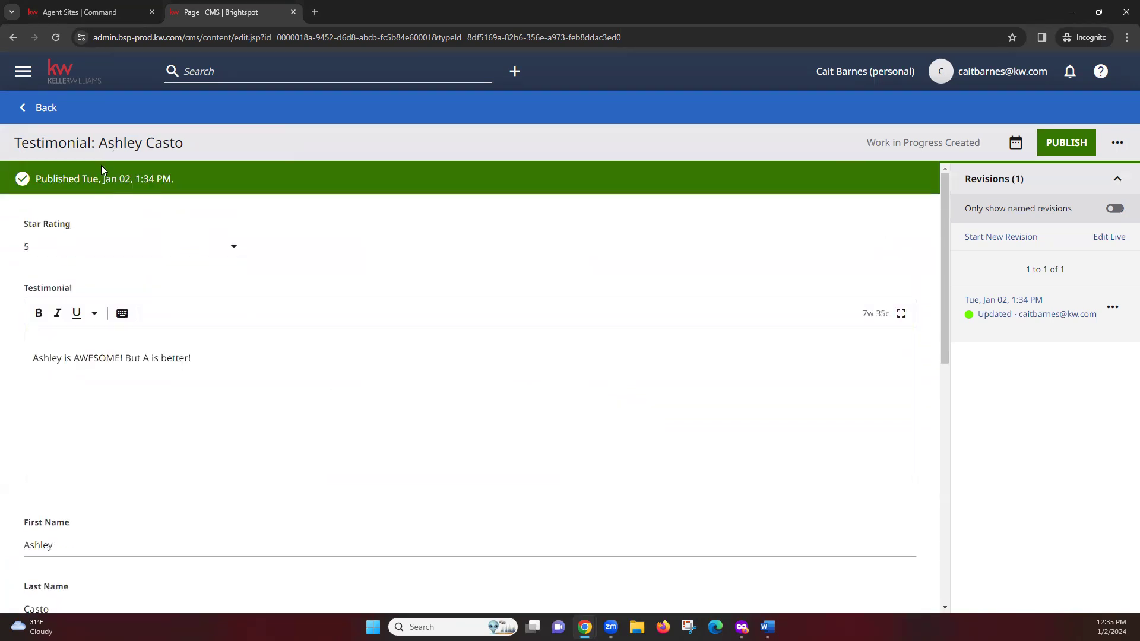
Step: Return to the homepage editor, discarding changes, and put the new testimonial in slot 1
{"action": "left_click", "coordinate": [40, 112]}
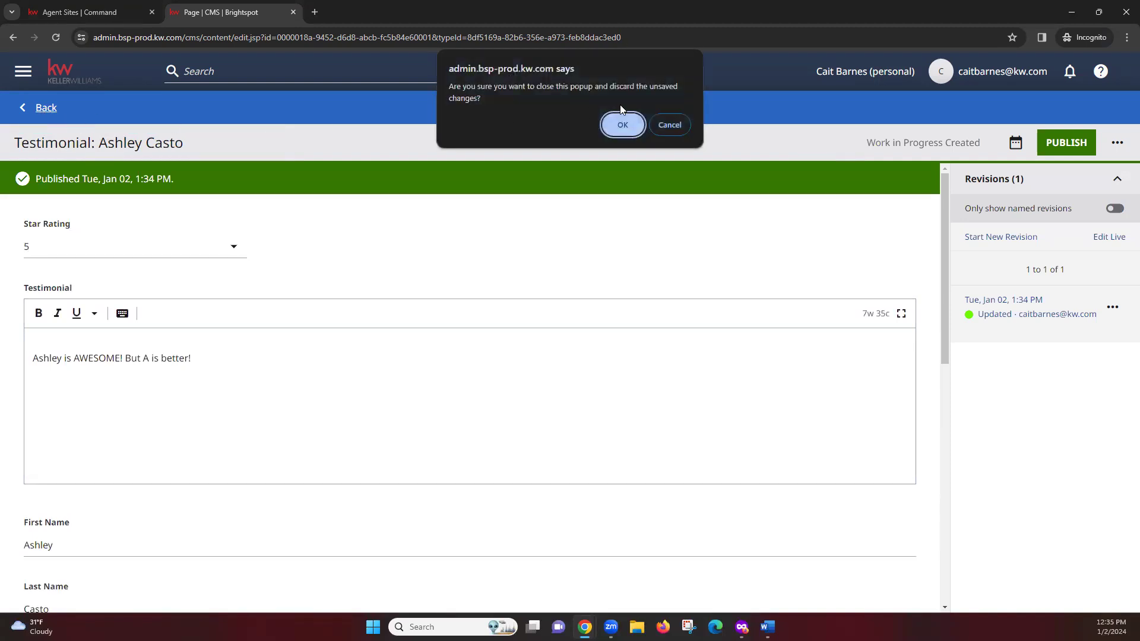
{"action": "left_click", "coordinate": [622, 125]}
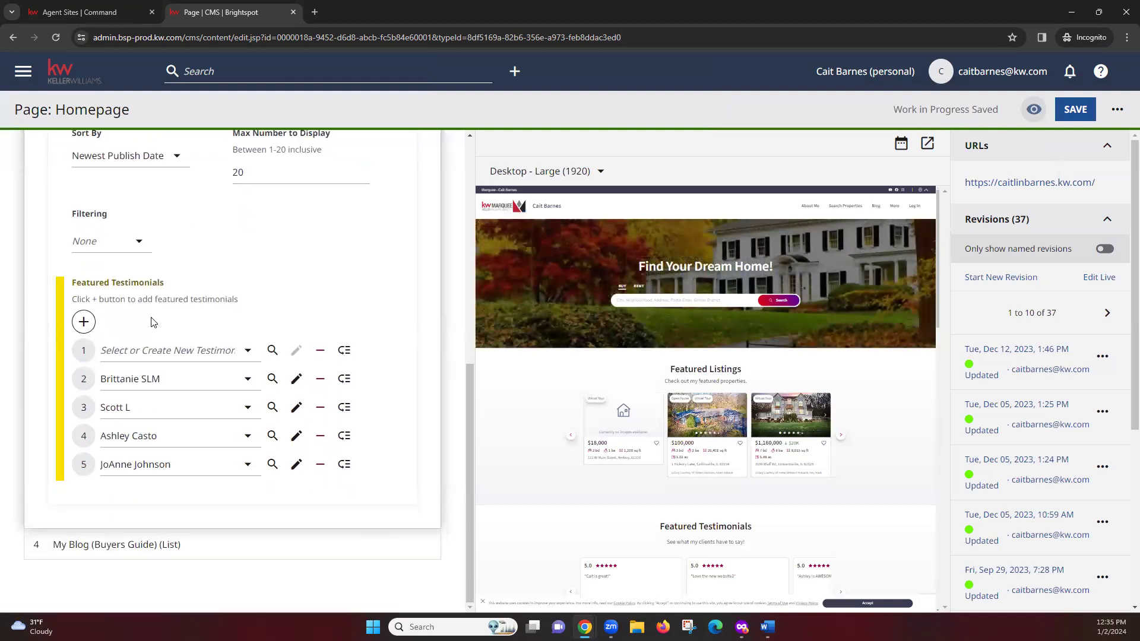
{"action": "left_click", "coordinate": [143, 355]}
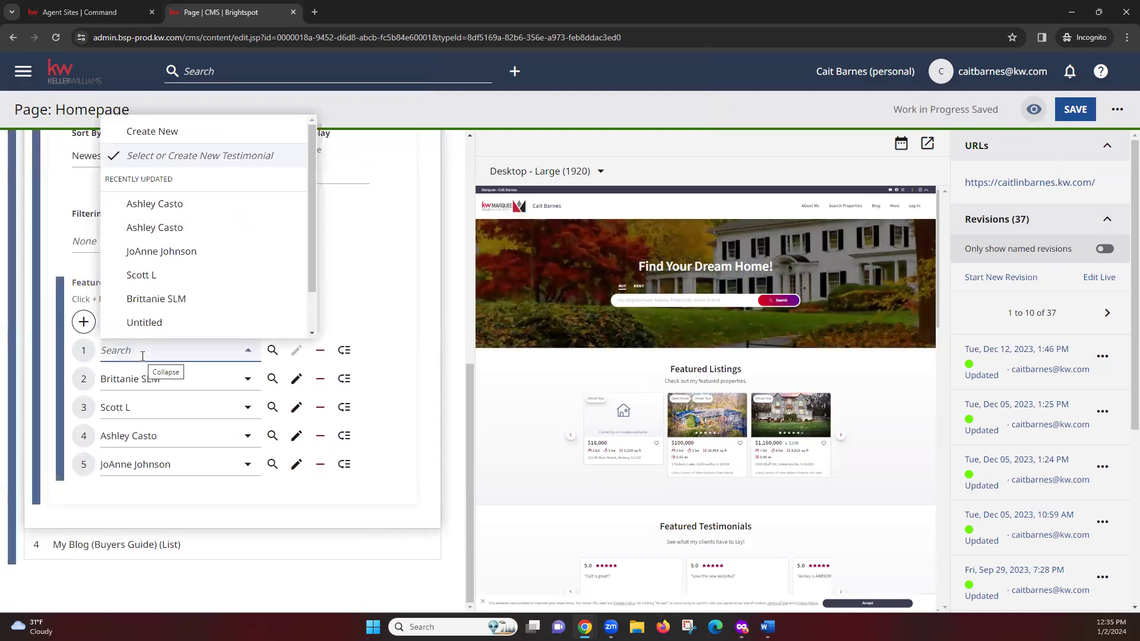
{"action": "left_click", "coordinate": [176, 226]}
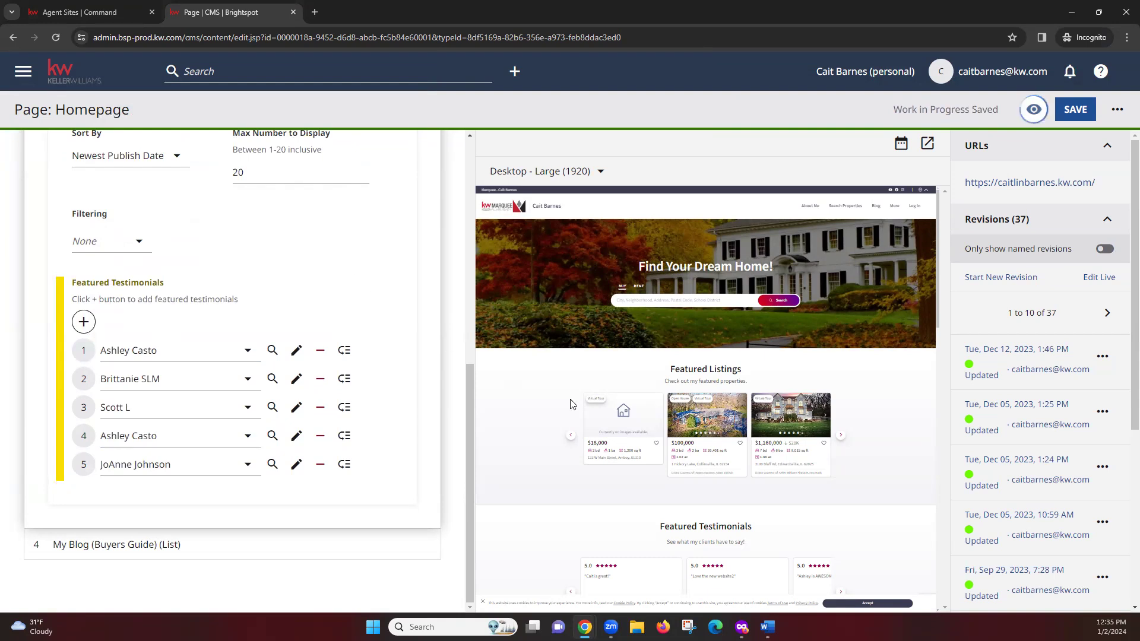
Step: Advance the preview testimonials carousel twice to check the new entry
{"action": "scroll", "coordinate": [569, 403], "scroll_direction": "down", "scroll_amount": 2}
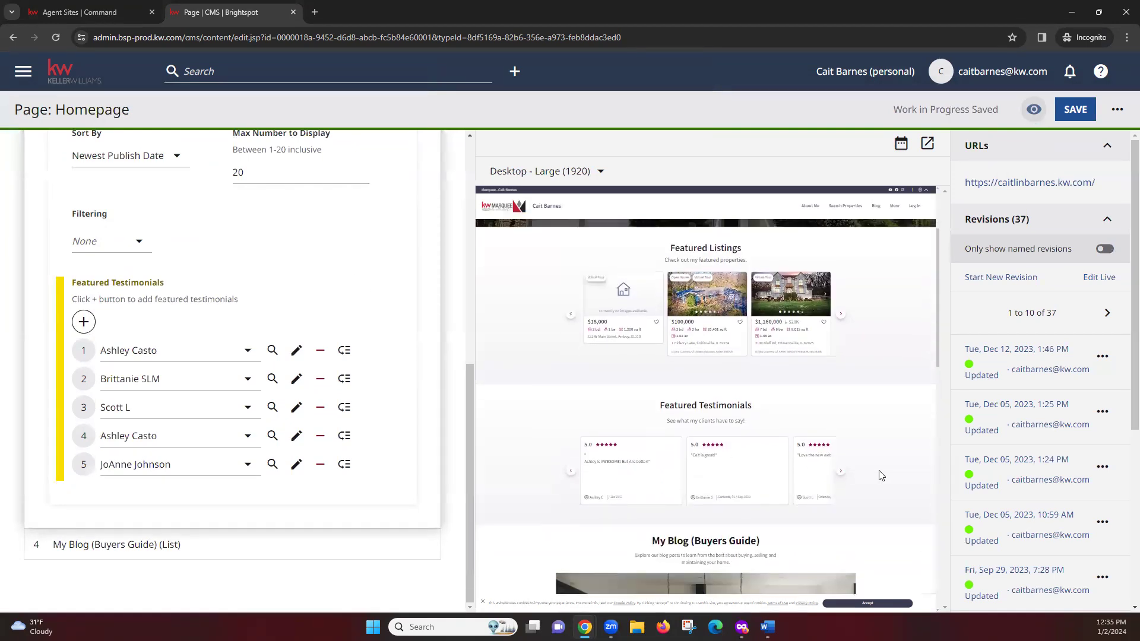
{"action": "left_click", "coordinate": [840, 473]}
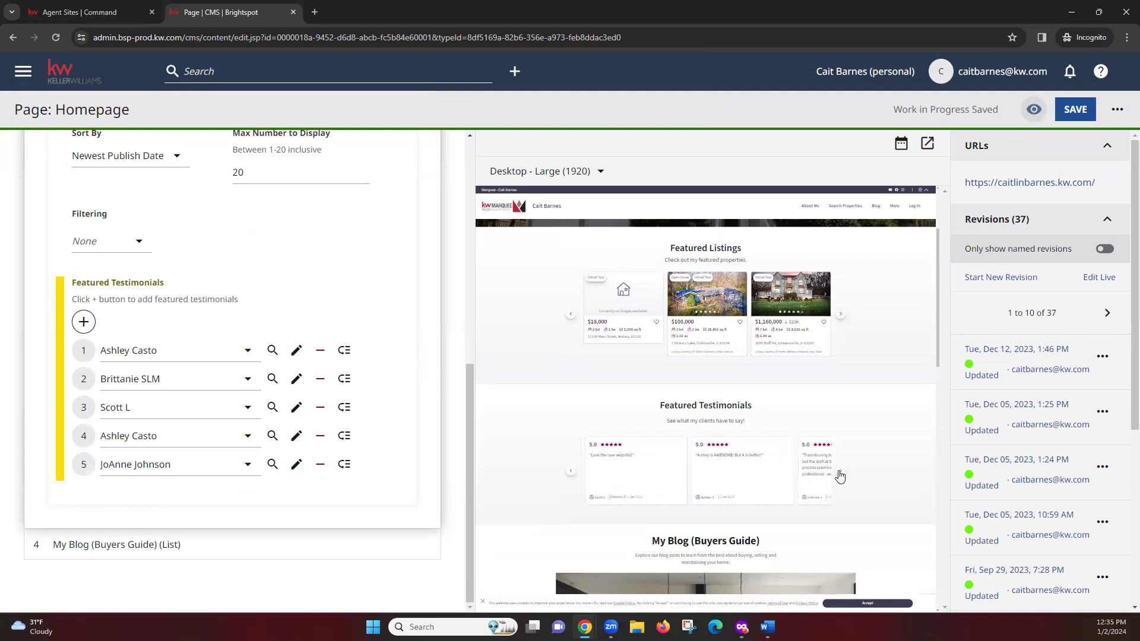
{"action": "left_click", "coordinate": [840, 473]}
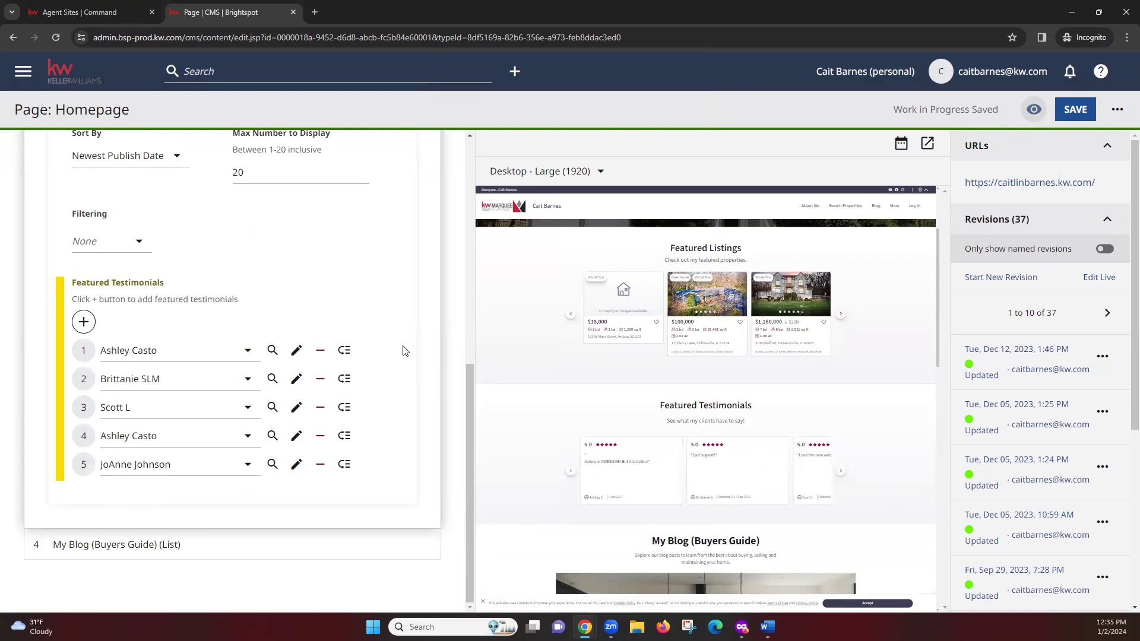
{"action": "scroll", "coordinate": [425, 412], "scroll_direction": "up", "scroll_amount": 5}
{"action": "scroll", "coordinate": [424, 412], "scroll_direction": "up", "scroll_amount": 3}
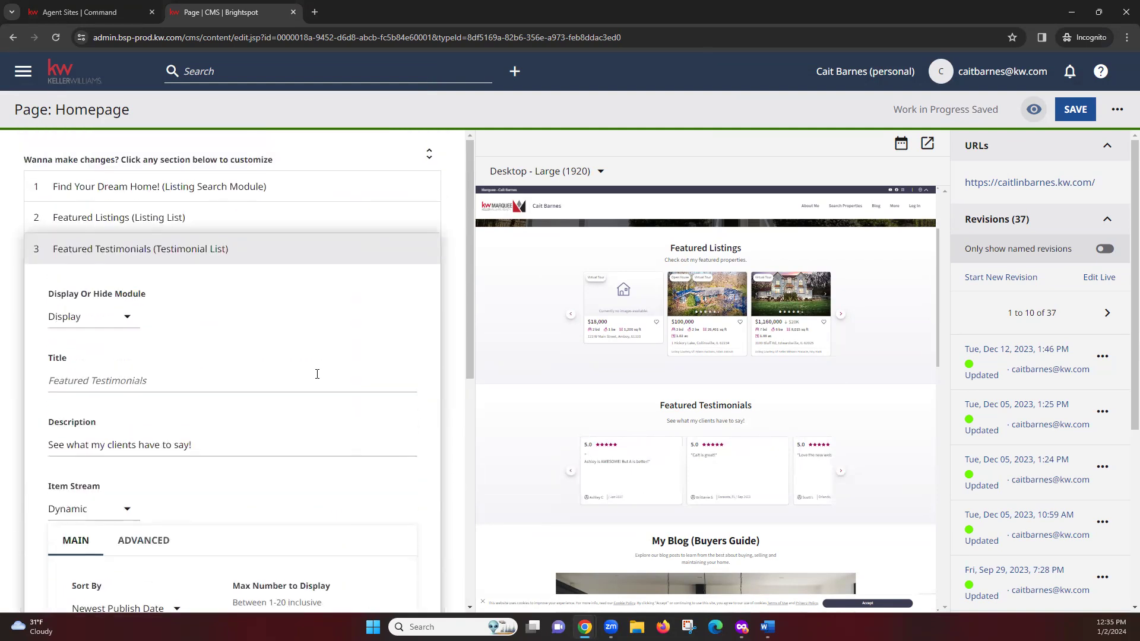
Step: Collapse Featured Testimonials and expand My Blog (Buyers Guide) to review its four posts
{"action": "left_click", "coordinate": [143, 262]}
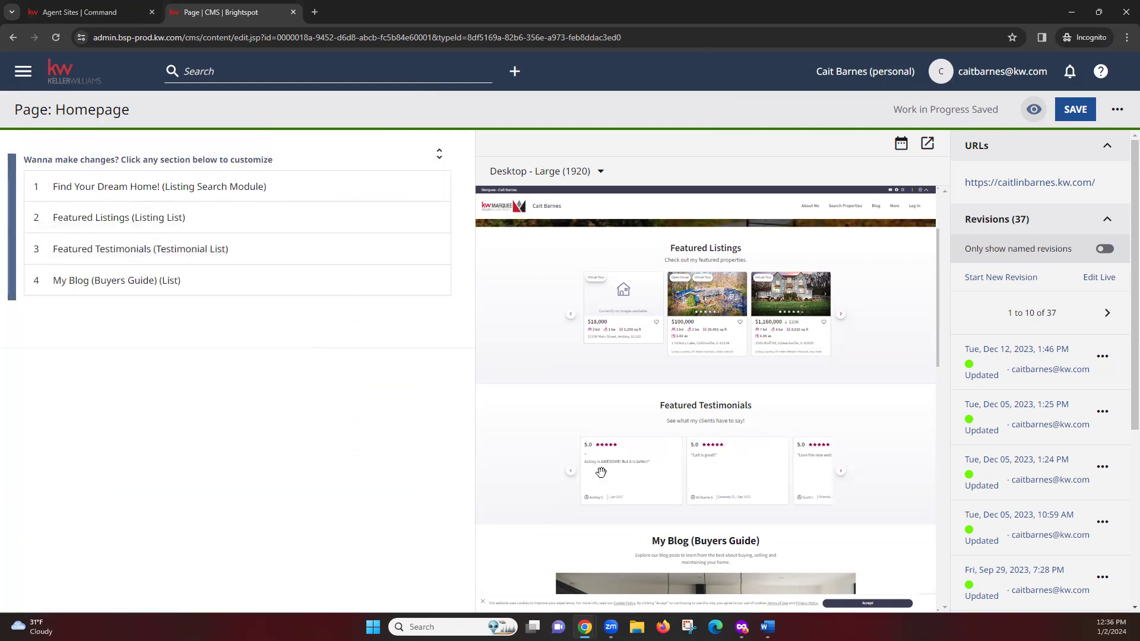
{"action": "scroll", "coordinate": [694, 446], "scroll_direction": "down", "scroll_amount": 3}
{"action": "scroll", "coordinate": [695, 445], "scroll_direction": "down", "scroll_amount": 1}
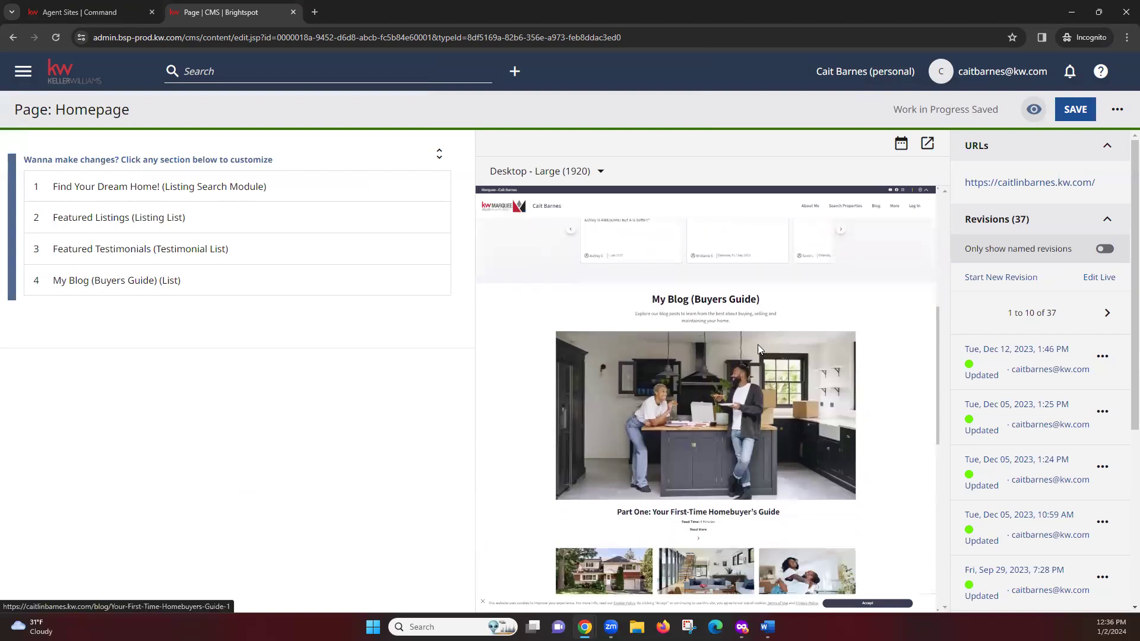
{"action": "scroll", "coordinate": [515, 361], "scroll_direction": "down", "scroll_amount": 1}
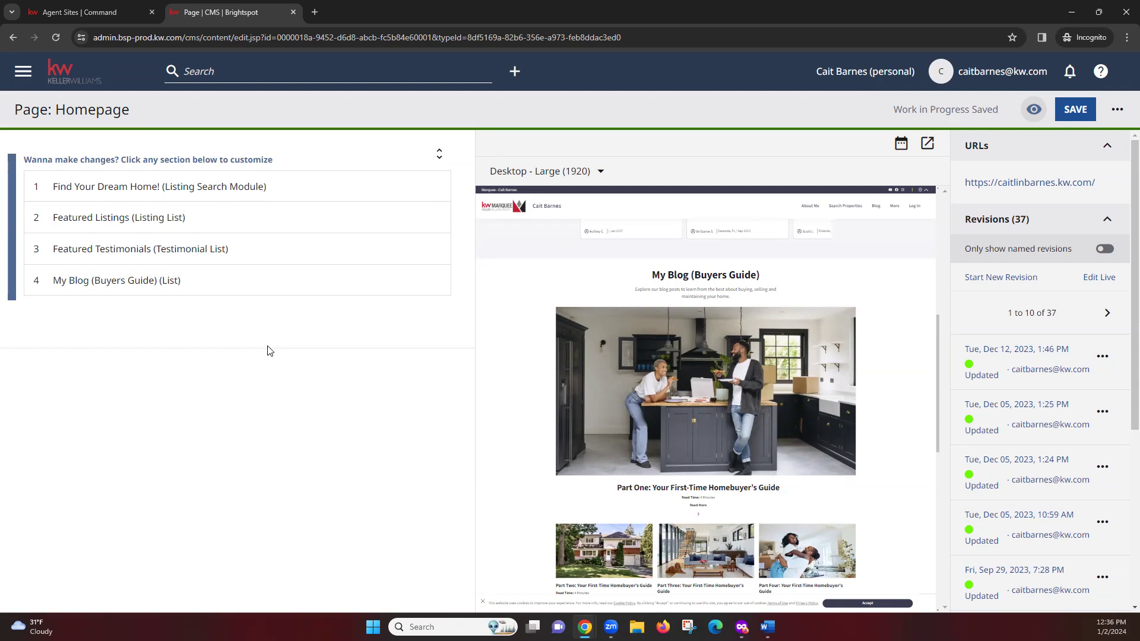
{"action": "left_click", "coordinate": [171, 284]}
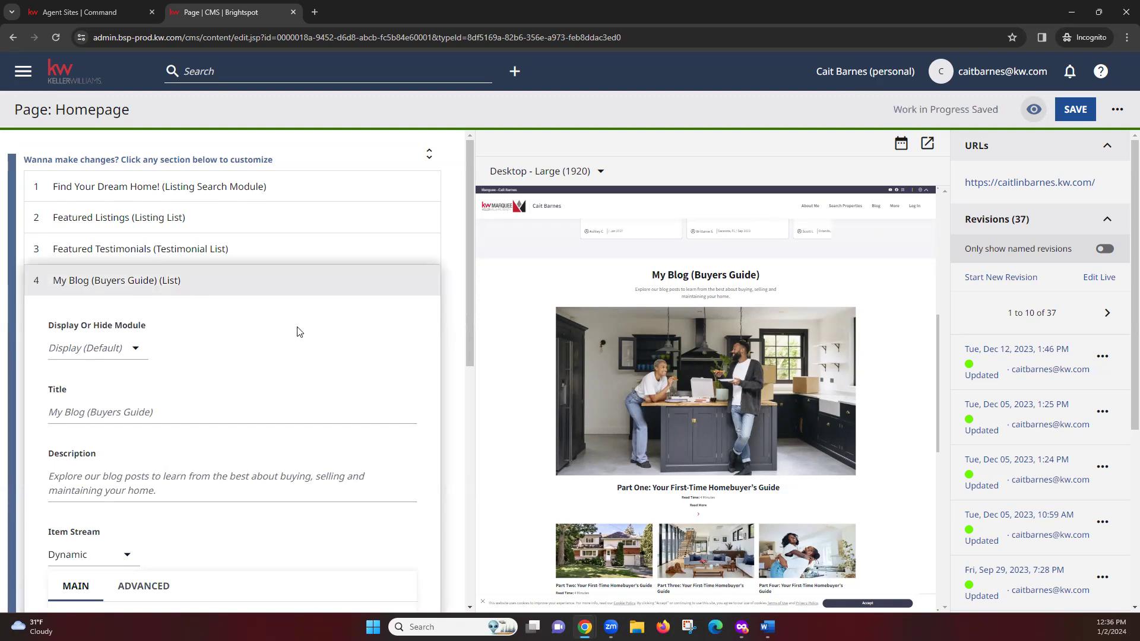
{"action": "scroll", "coordinate": [321, 386], "scroll_direction": "down", "scroll_amount": 3}
{"action": "scroll", "coordinate": [326, 437], "scroll_direction": "down", "scroll_amount": 5}
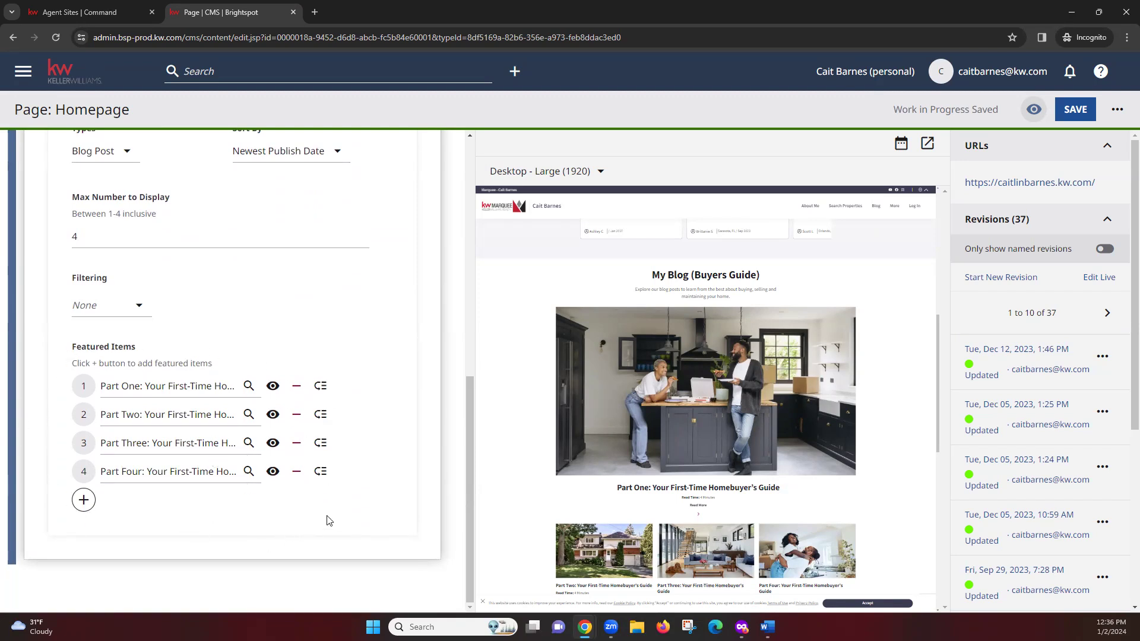
{"action": "scroll", "coordinate": [425, 440], "scroll_direction": "up", "scroll_amount": 2}
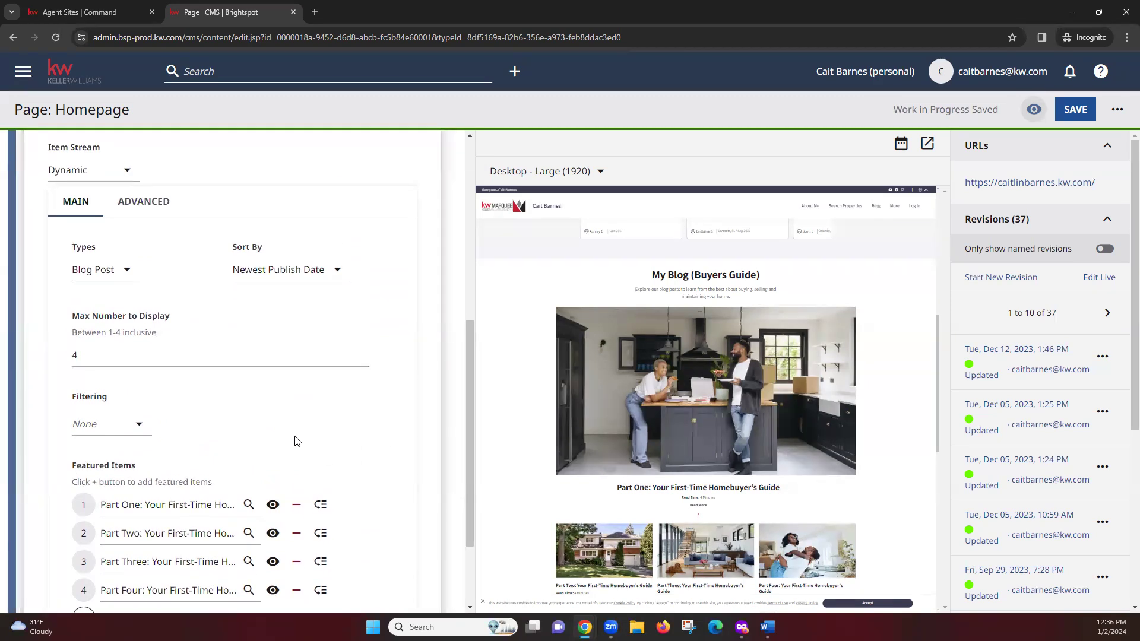
{"action": "scroll", "coordinate": [297, 441], "scroll_direction": "up", "scroll_amount": 2}
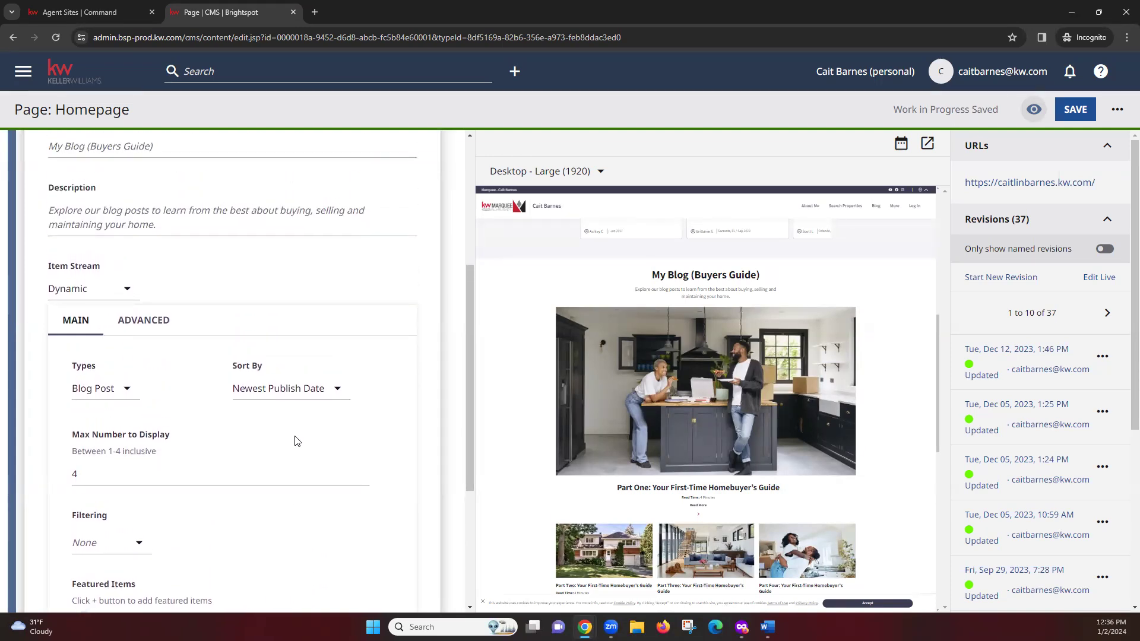
{"action": "scroll", "coordinate": [291, 439], "scroll_direction": "up", "scroll_amount": 5}
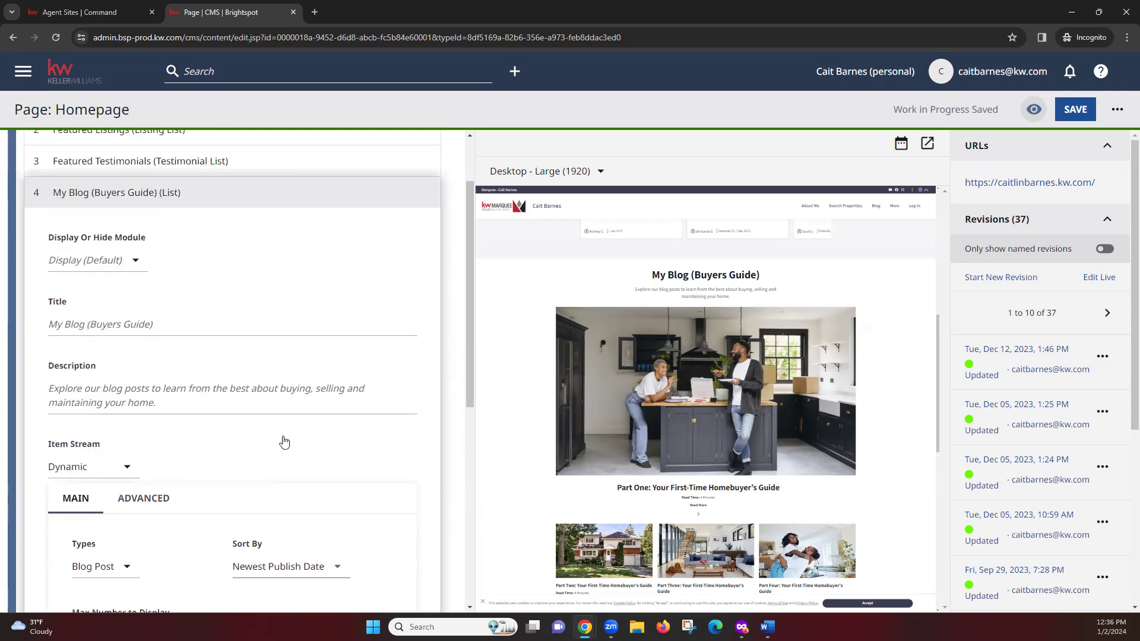
Step: Set My Blog's Display Or Hide Module to Hide, then back to Display
{"action": "left_click", "coordinate": [126, 348]}
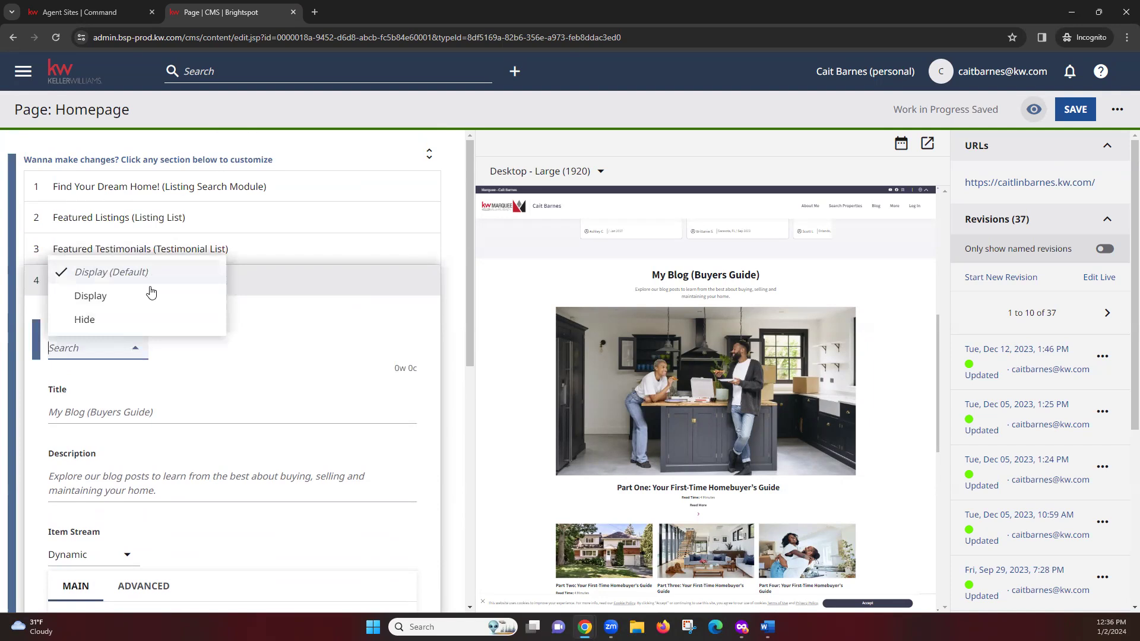
{"action": "left_click", "coordinate": [144, 327]}
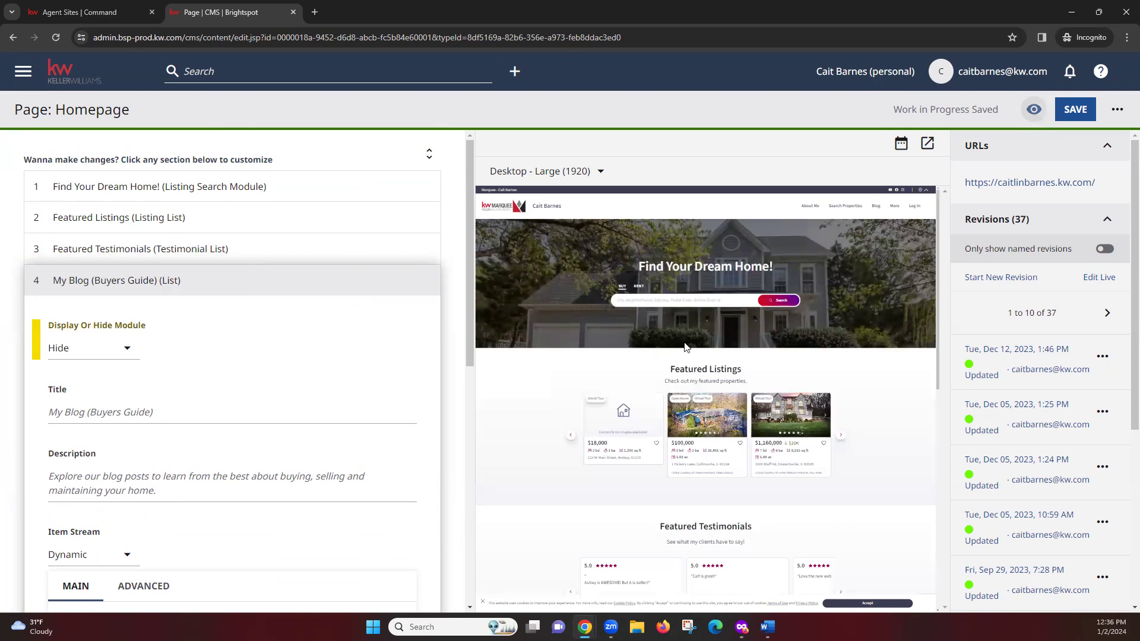
{"action": "scroll", "coordinate": [784, 364], "scroll_direction": "down", "scroll_amount": 3}
{"action": "scroll", "coordinate": [785, 378], "scroll_direction": "down", "scroll_amount": 1}
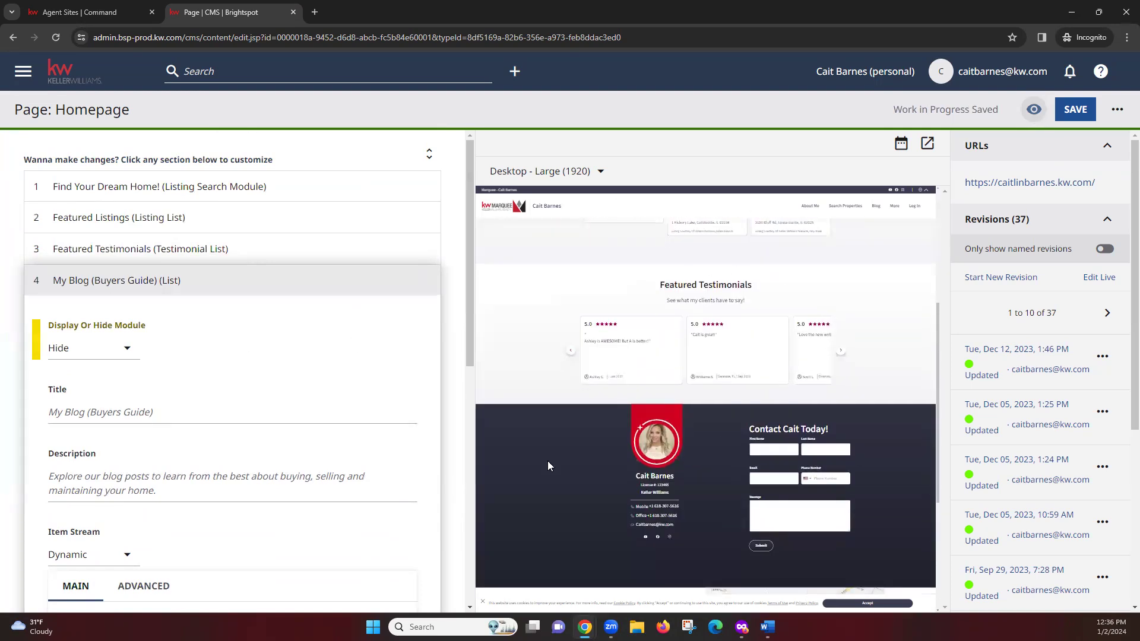
{"action": "scroll", "coordinate": [605, 344], "scroll_direction": "up", "scroll_amount": 2}
{"action": "left_click", "coordinate": [120, 349]}
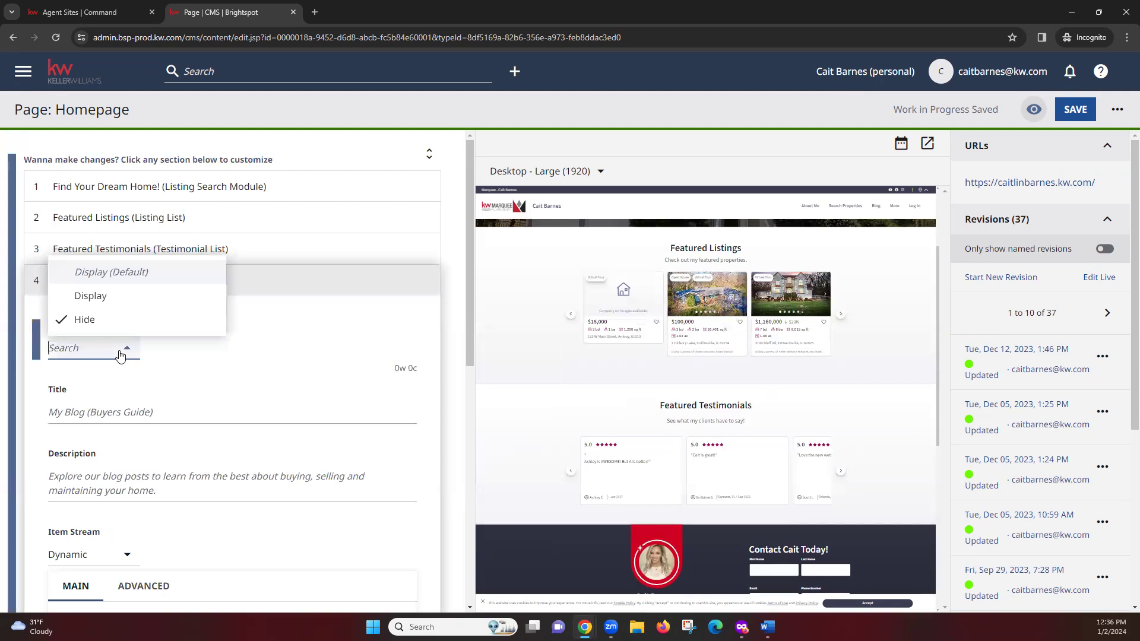
{"action": "left_click", "coordinate": [91, 296]}
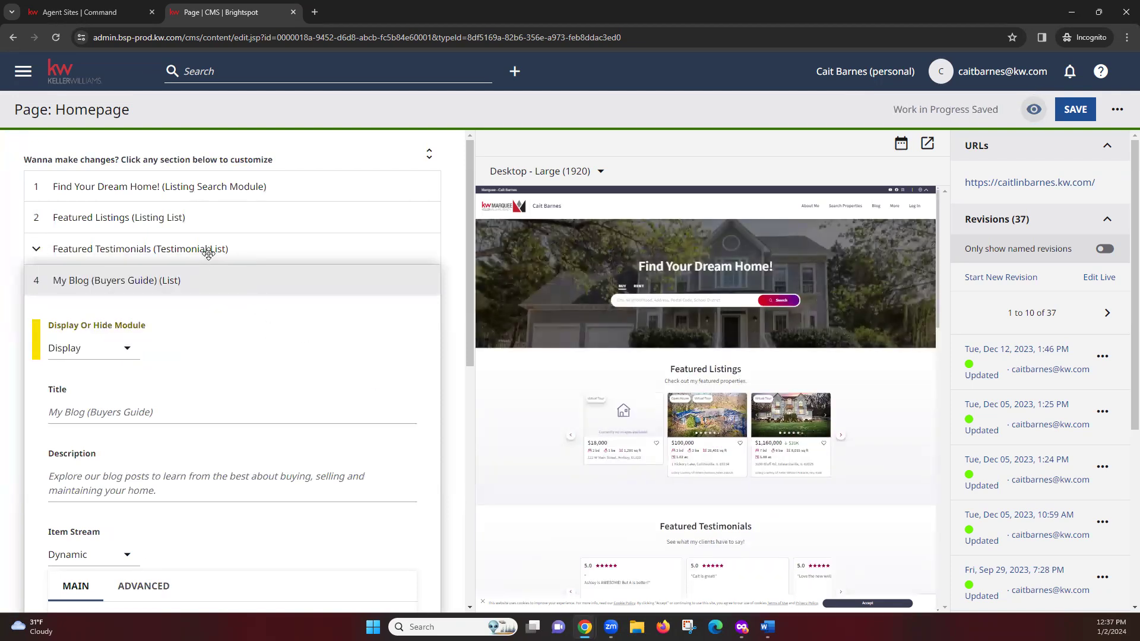
Step: Set Featured Testimonials to Hide, then back to Display
{"action": "left_click", "coordinate": [208, 253]}
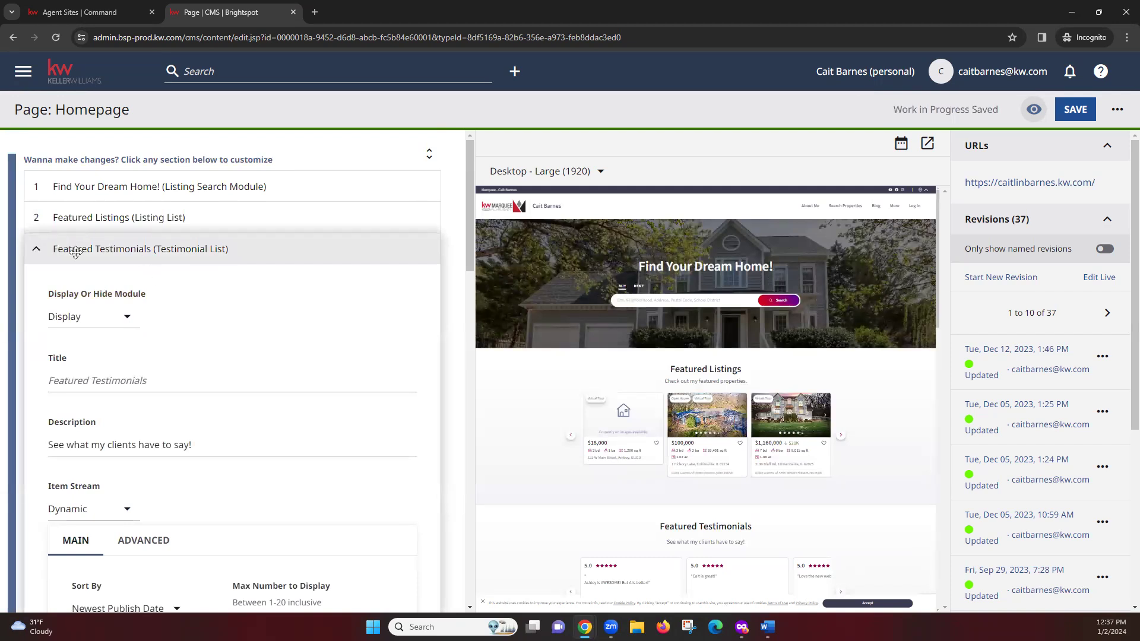
{"action": "left_click", "coordinate": [110, 317]}
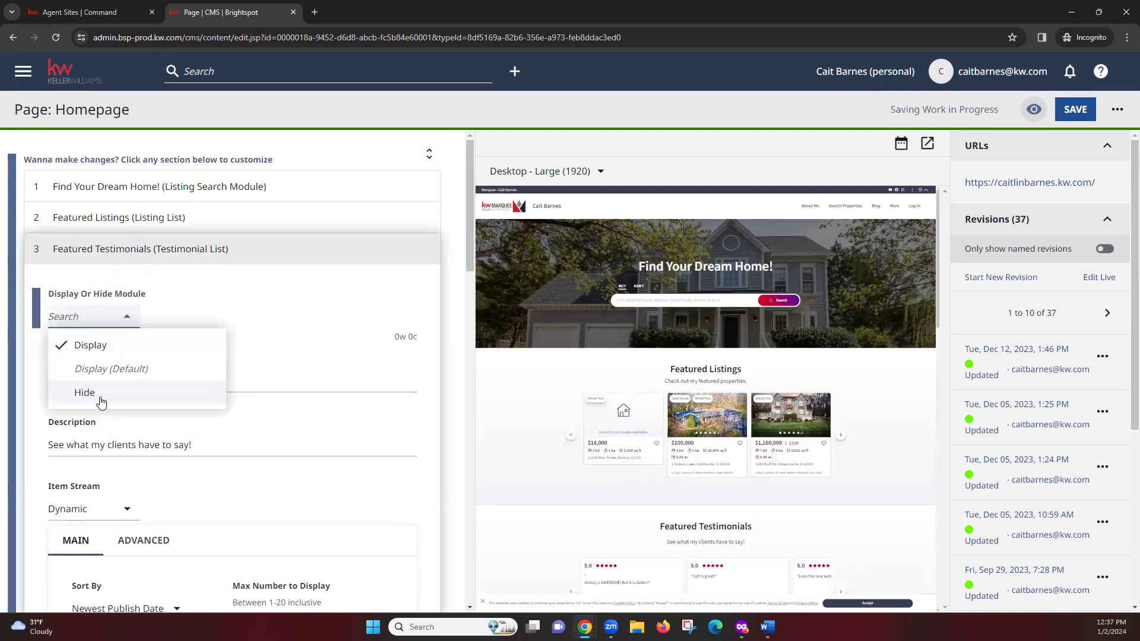
{"action": "left_click", "coordinate": [95, 392]}
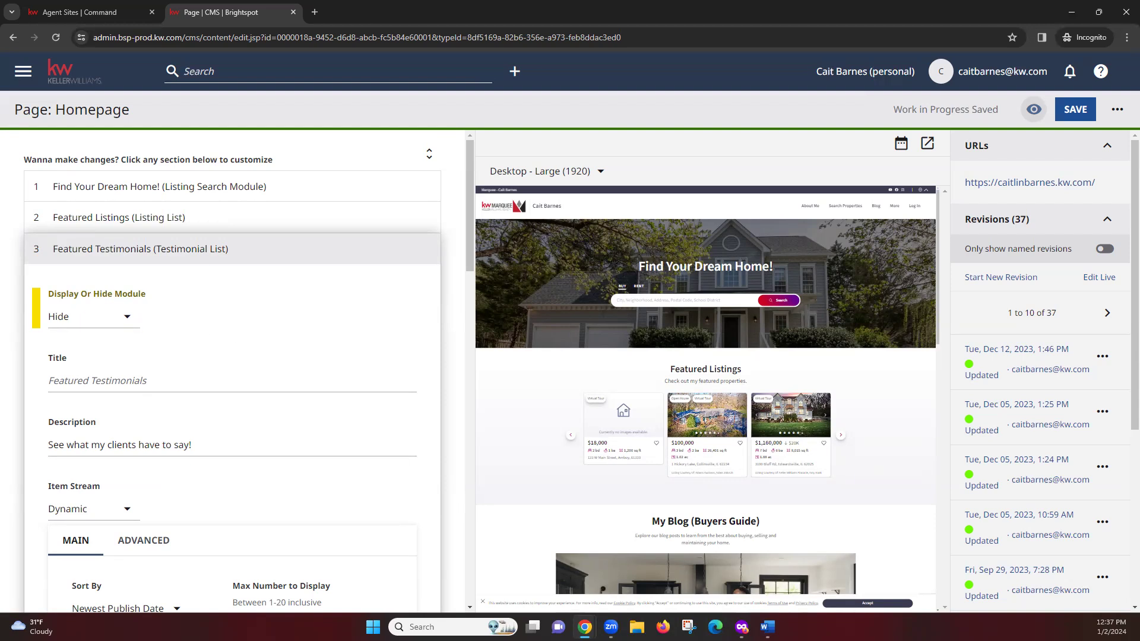
{"action": "left_click", "coordinate": [95, 316]}
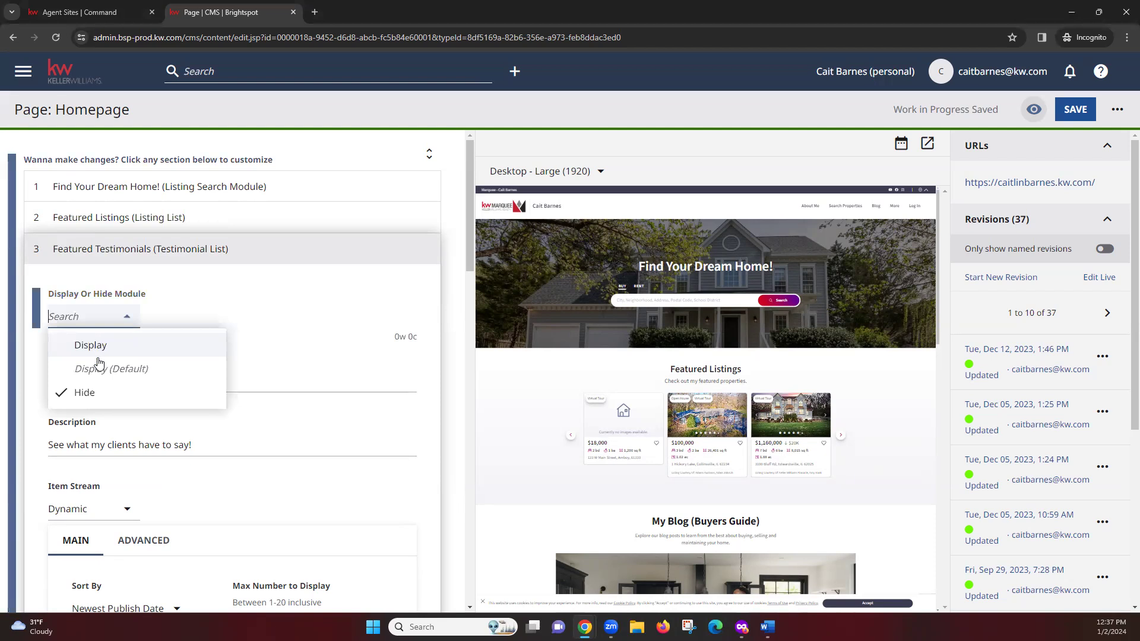
{"action": "left_click", "coordinate": [89, 345]}
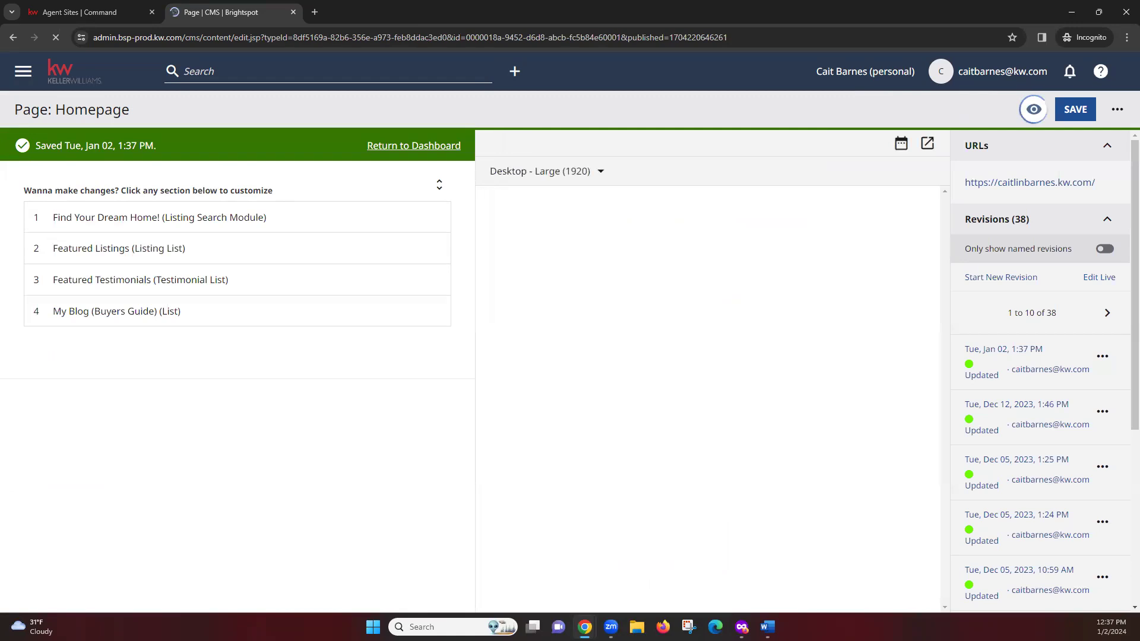
Step: Save the homepage as a new Jan 02 revision and look over that revision's options menu
{"action": "left_click_drag", "start_coordinate": [35, 146], "coordinate": [170, 153]}
{"action": "left_click", "coordinate": [172, 156]}
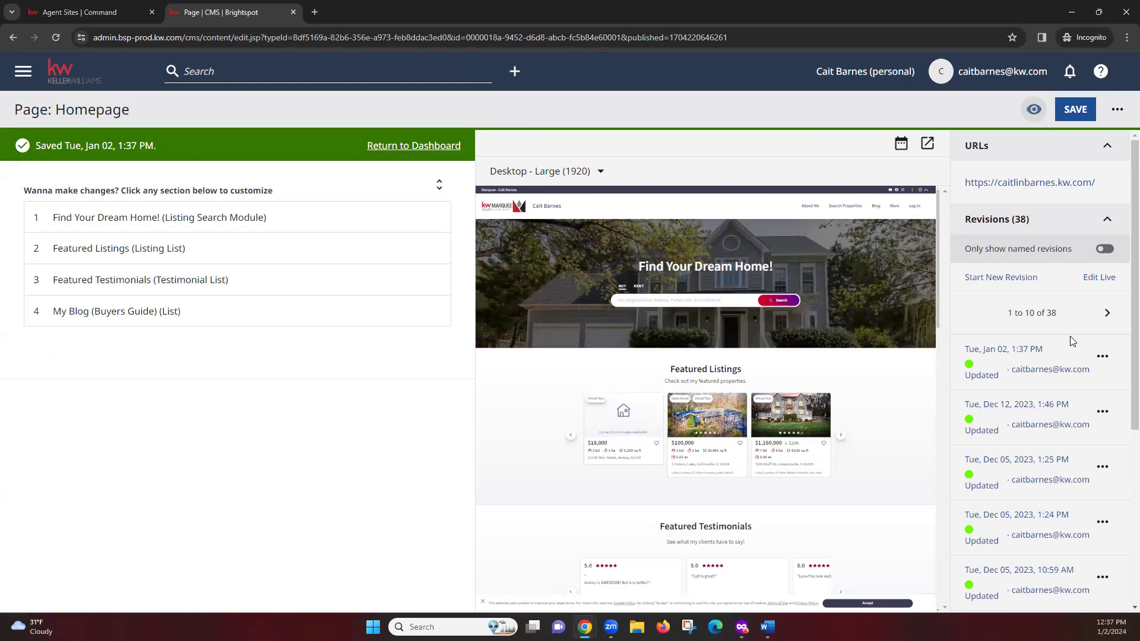
{"action": "scroll", "coordinate": [1124, 352], "scroll_direction": "down", "scroll_amount": 4}
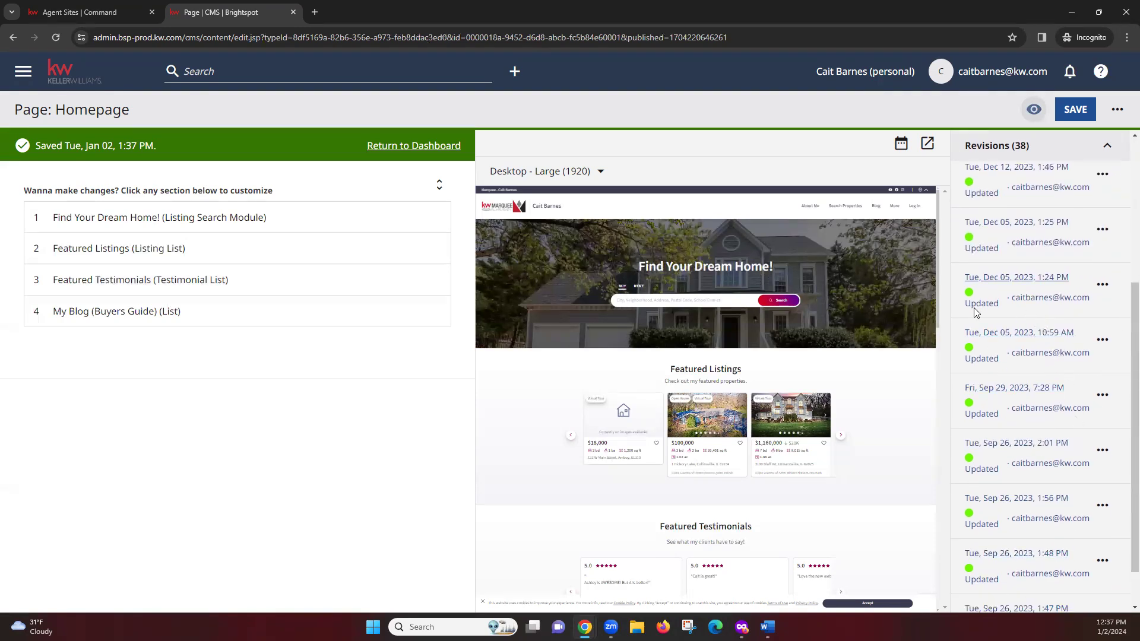
{"action": "scroll", "coordinate": [1060, 315], "scroll_direction": "up", "scroll_amount": 4}
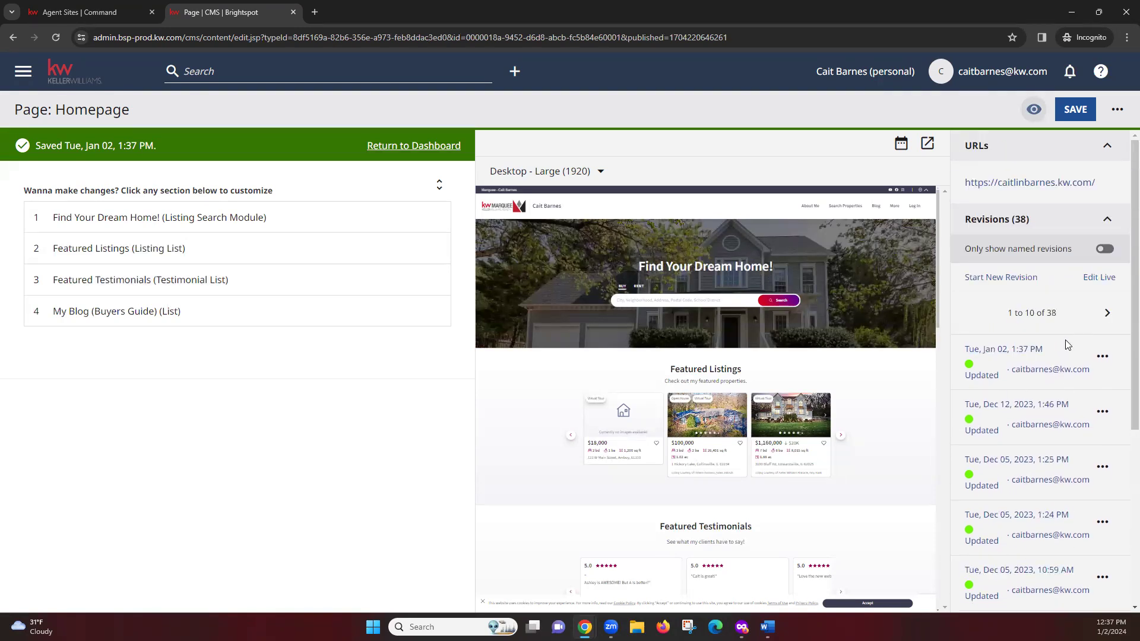
{"action": "left_click", "coordinate": [1103, 356]}
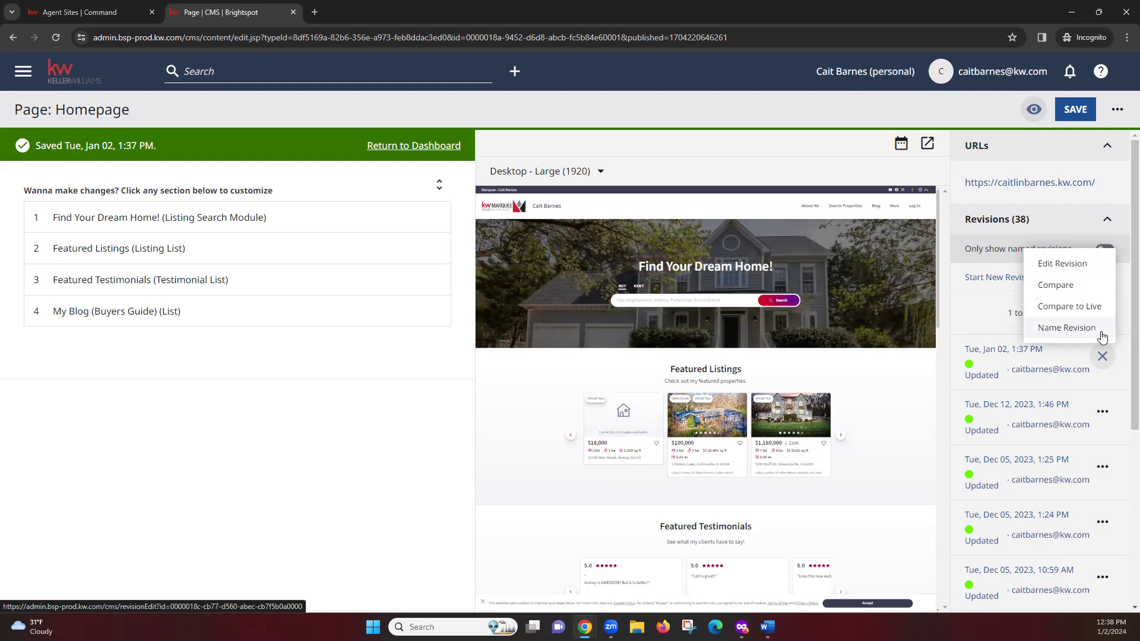
{"action": "left_click", "coordinate": [1124, 354]}
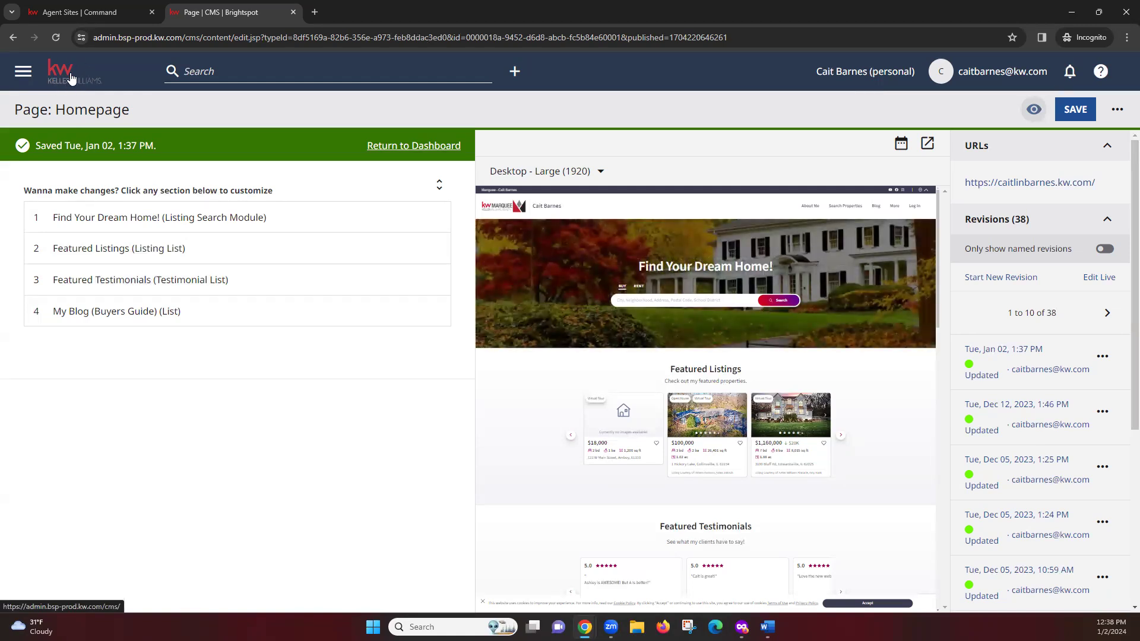
Step: Go back to the Dashboard and open the live agent website from 'Check out your website here'
{"action": "left_click", "coordinate": [70, 79]}
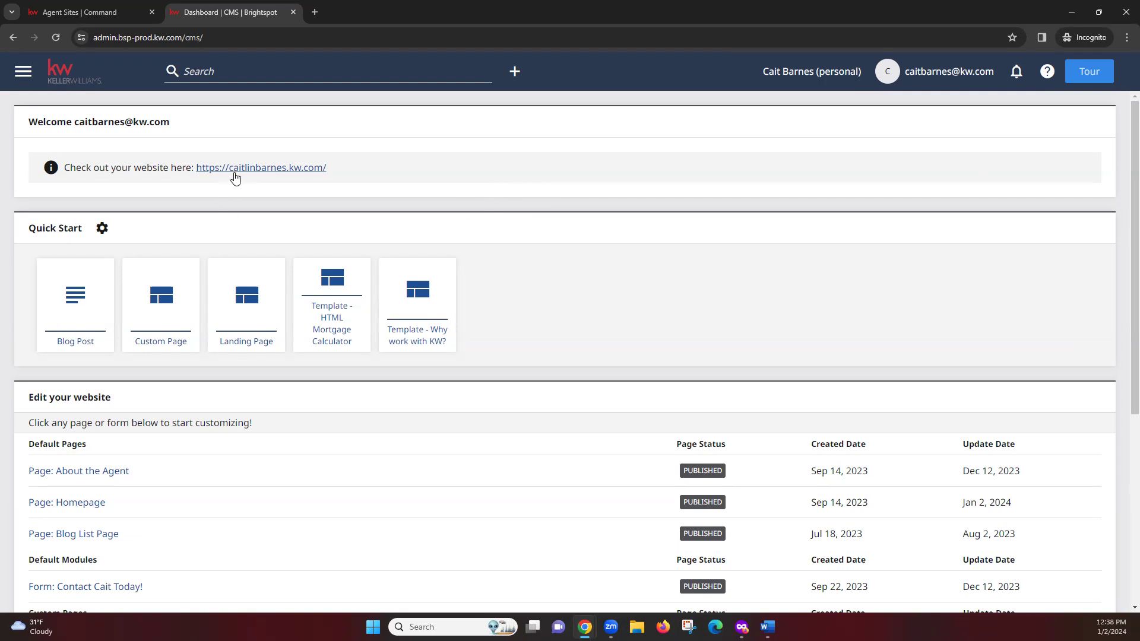
{"action": "left_click", "coordinate": [273, 168]}
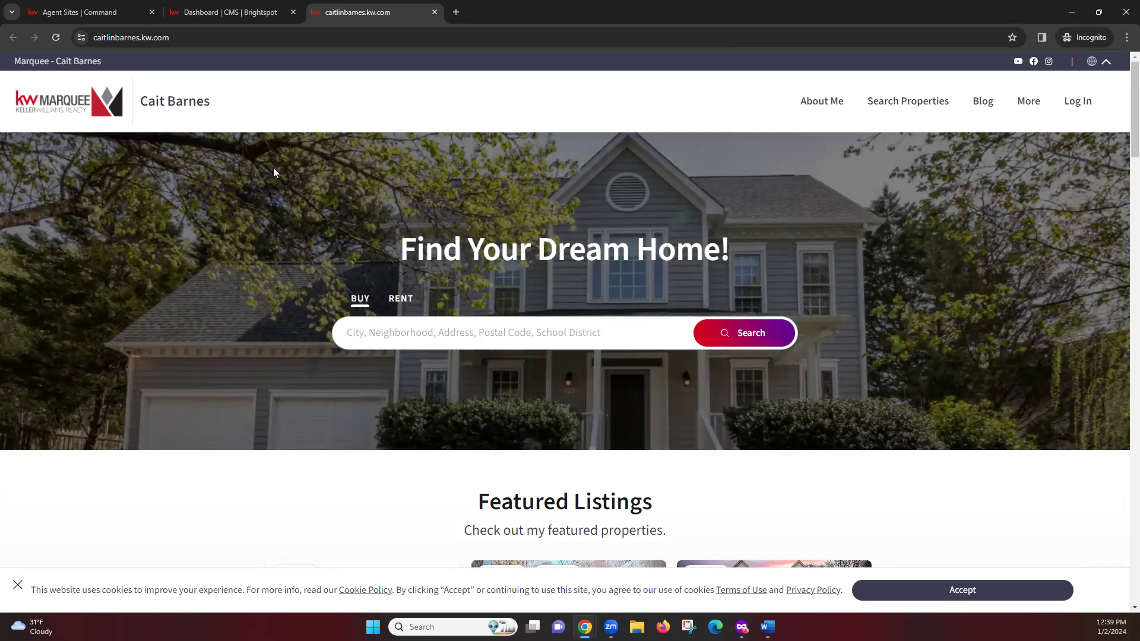
{"action": "left_click", "coordinate": [426, 338]}
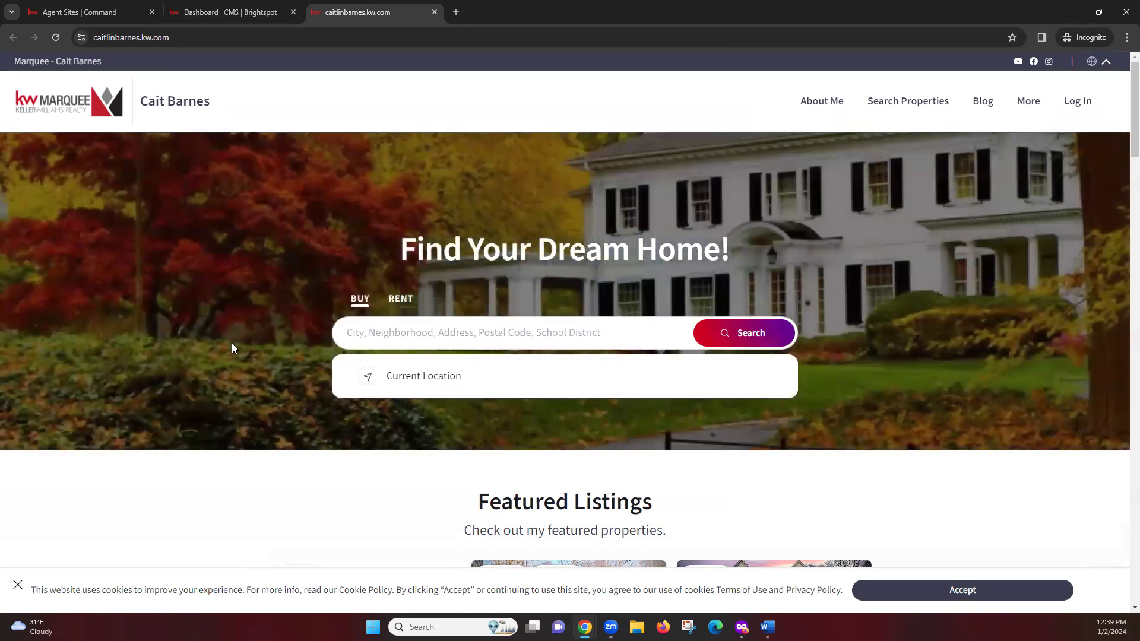
{"action": "left_click", "coordinate": [231, 344]}
{"action": "scroll", "coordinate": [249, 367], "scroll_direction": "down", "scroll_amount": 3}
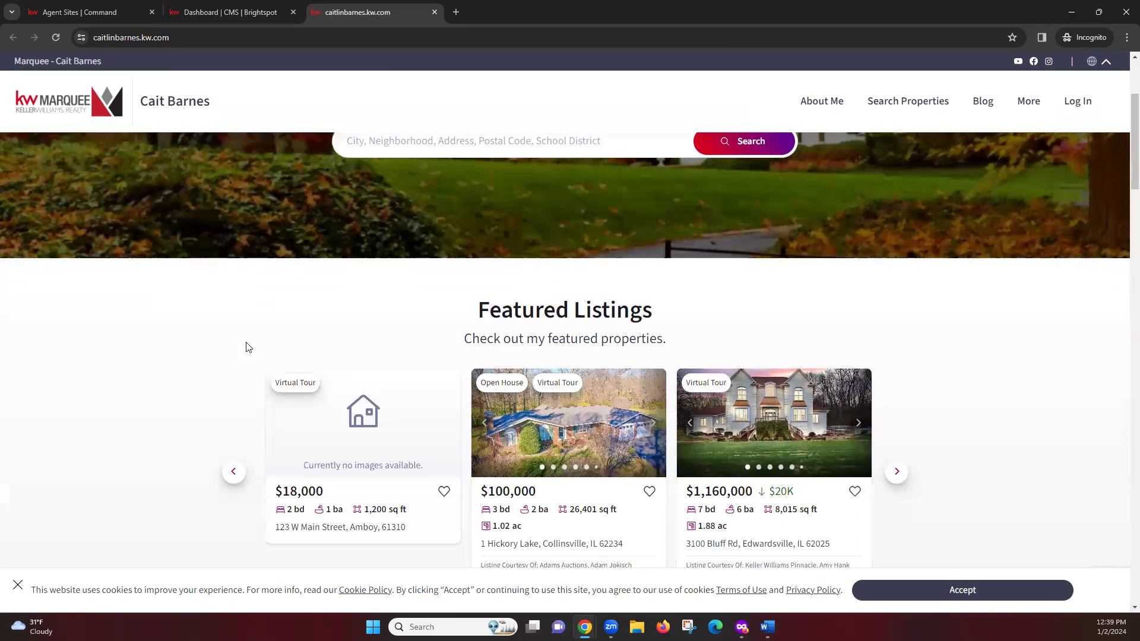
{"action": "scroll", "coordinate": [250, 344], "scroll_direction": "down", "scroll_amount": 1}
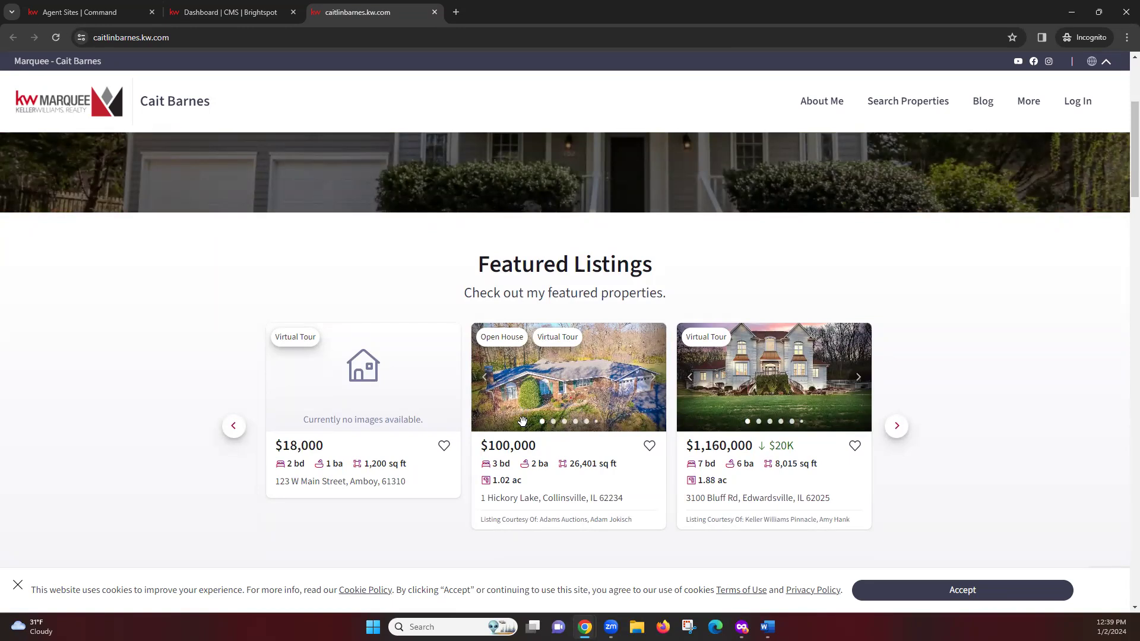
{"action": "left_click", "coordinate": [507, 459]}
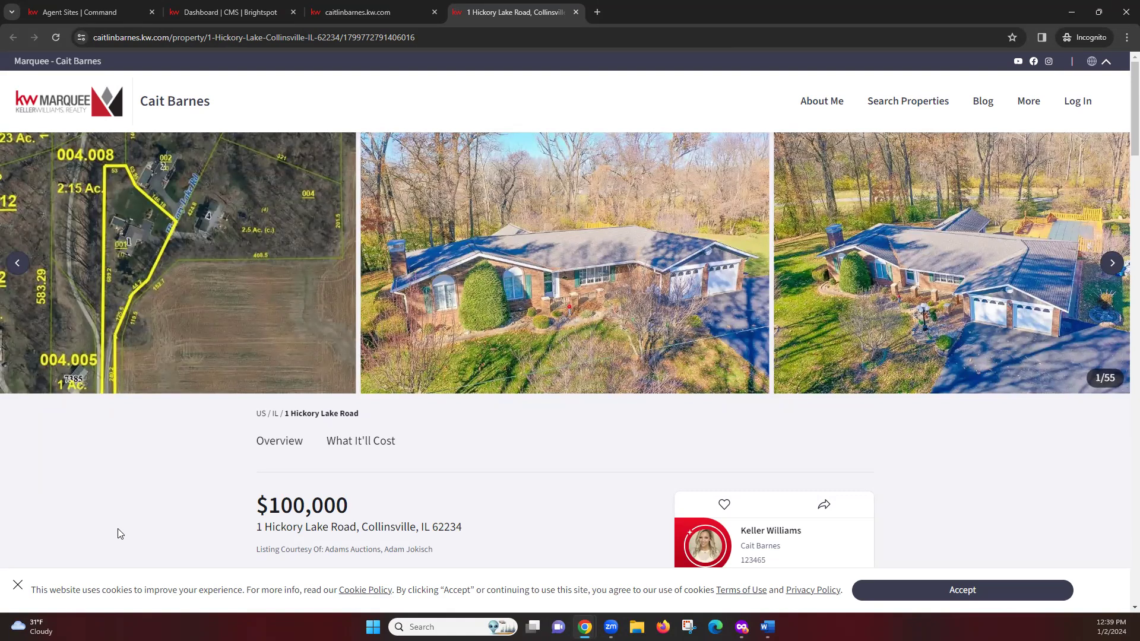
Step: Accept the cookie notice and load the listing URL with /openhouse appended
{"action": "left_click", "coordinate": [962, 590]}
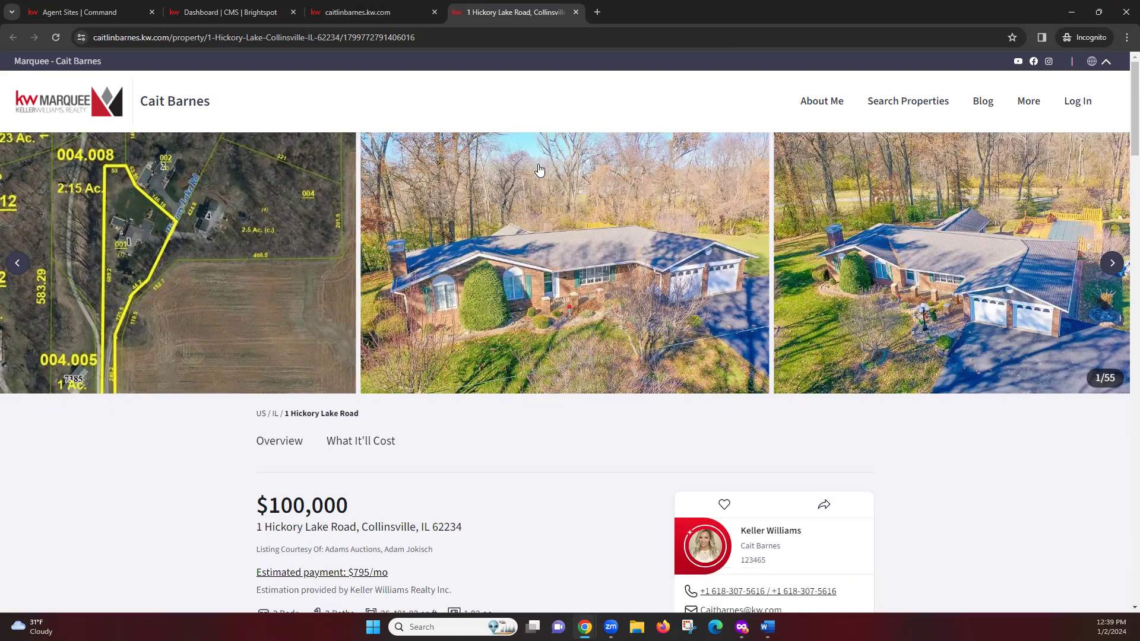
{"action": "left_click", "coordinate": [461, 38]}
{"action": "left_click", "coordinate": [445, 37]}
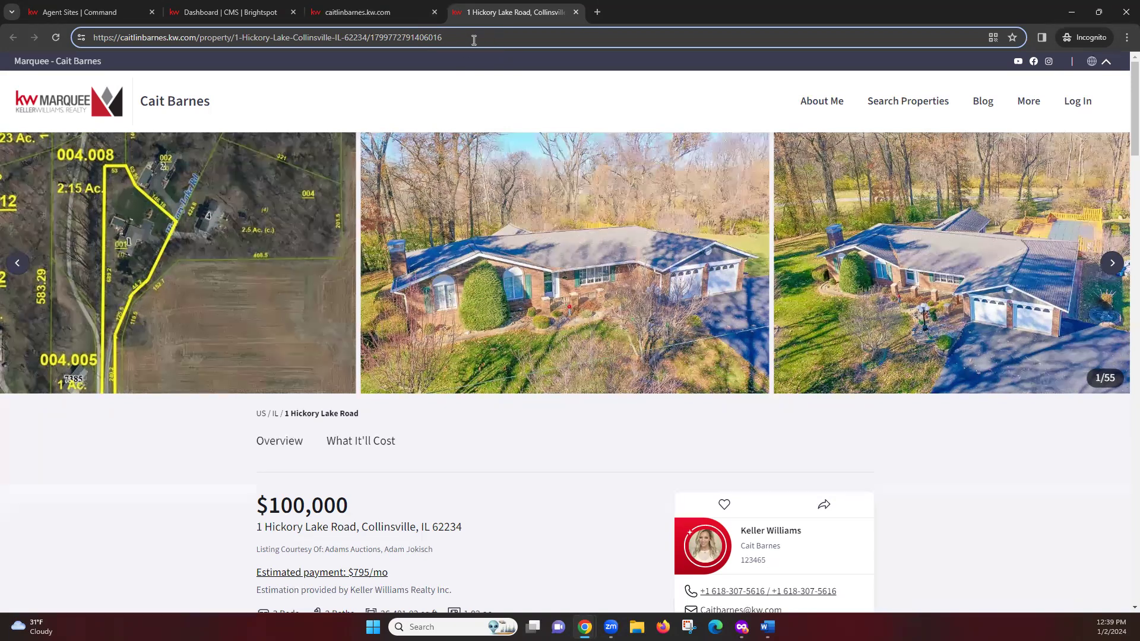
{"action": "type", "text": "/"}
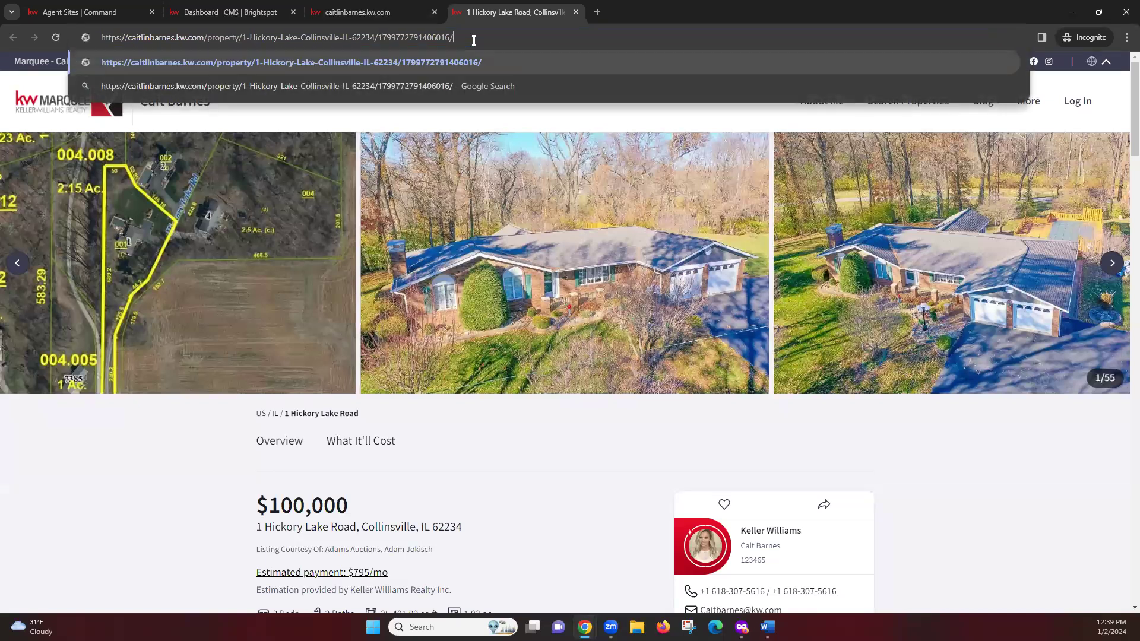
{"action": "type", "text": "openhouse"}
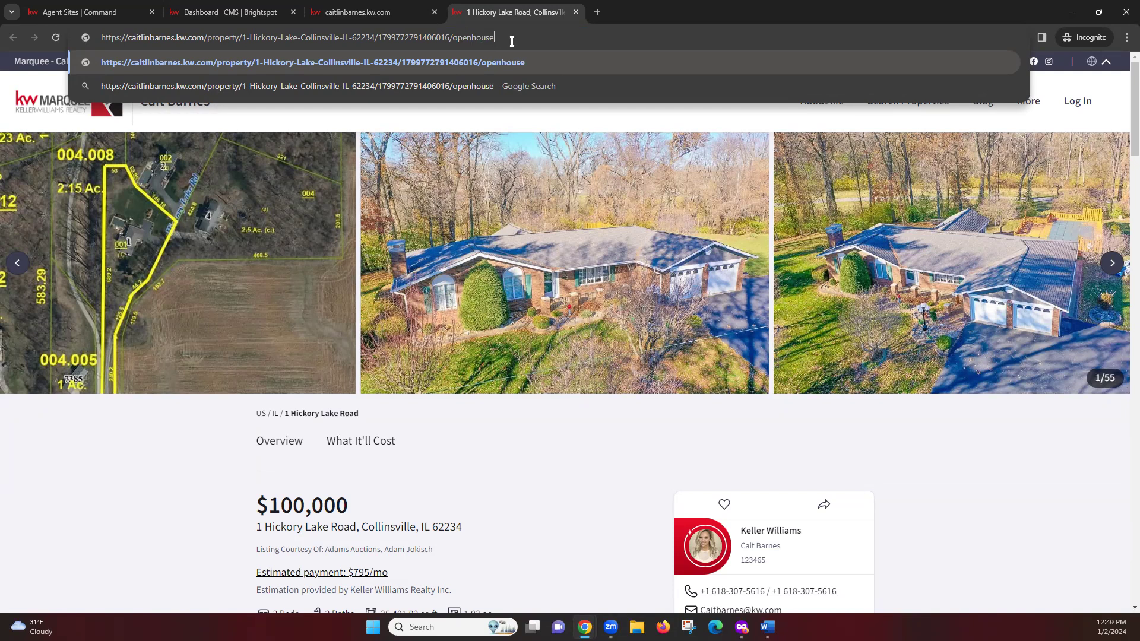
{"action": "key", "text": "Return"}
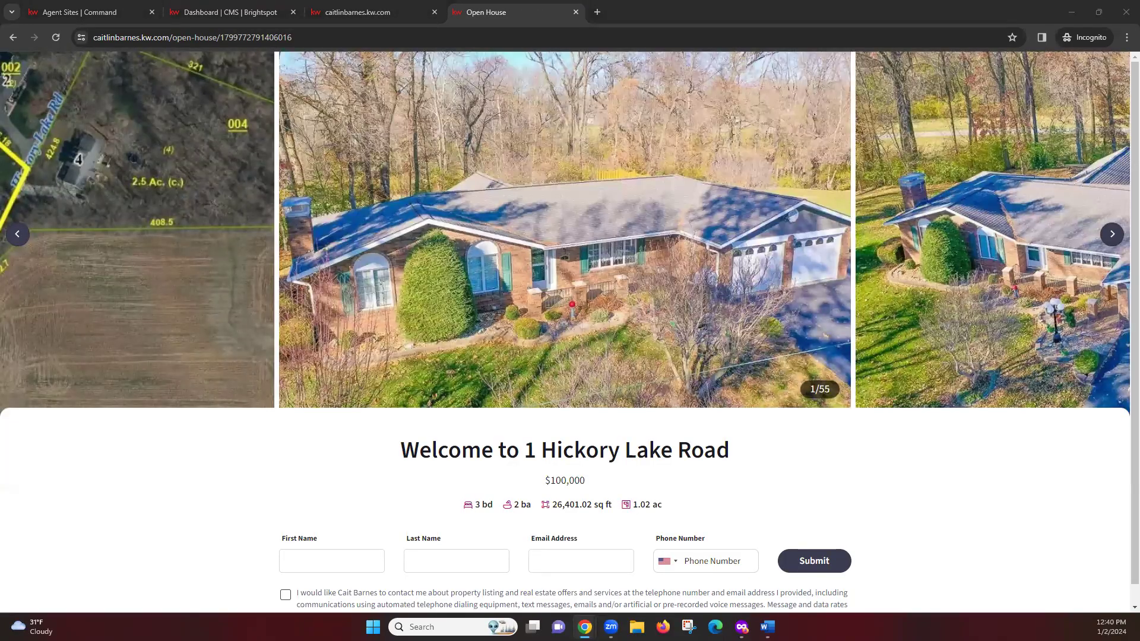
Step: Fill in the visitor's first name, last name, e-mail and phone number on the sign-in form
{"action": "left_click", "coordinate": [317, 471]}
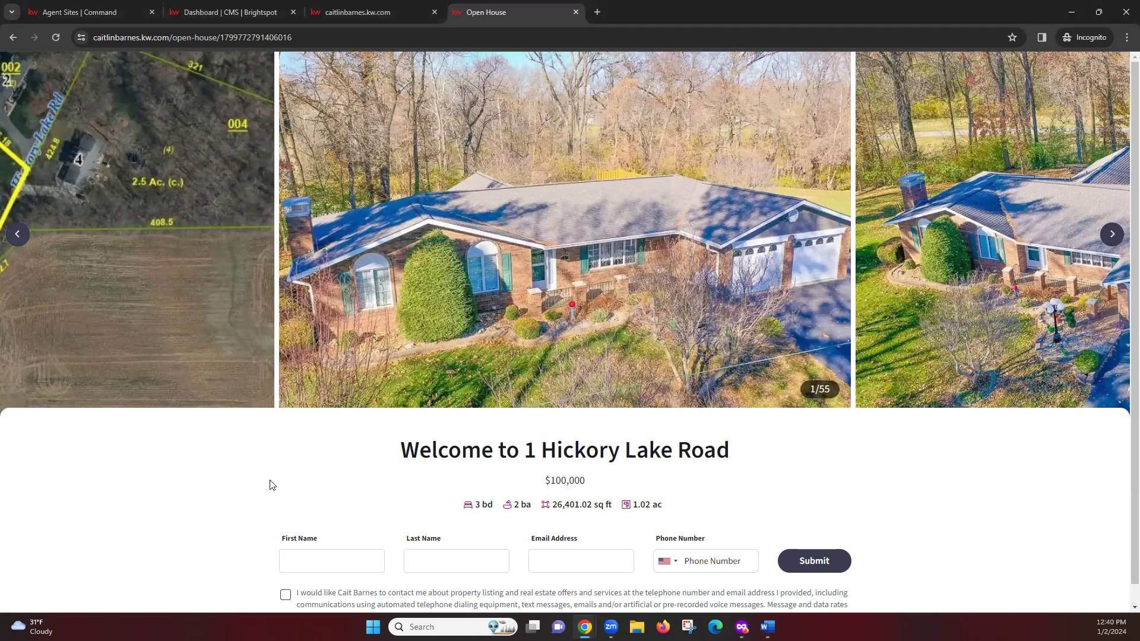
{"action": "scroll", "coordinate": [270, 487], "scroll_direction": "down", "scroll_amount": 1}
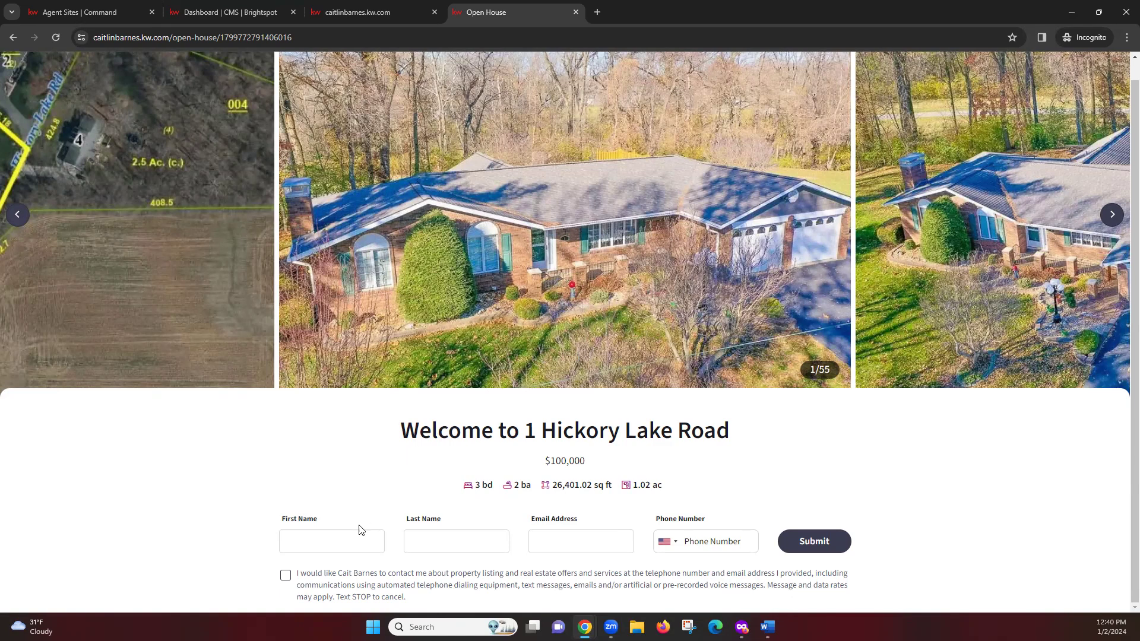
{"action": "key", "text": "Tab"}
{"action": "key", "text": "BackSpace"}
{"action": "key", "text": "BackSpace"}
{"action": "key", "text": "Tab"}
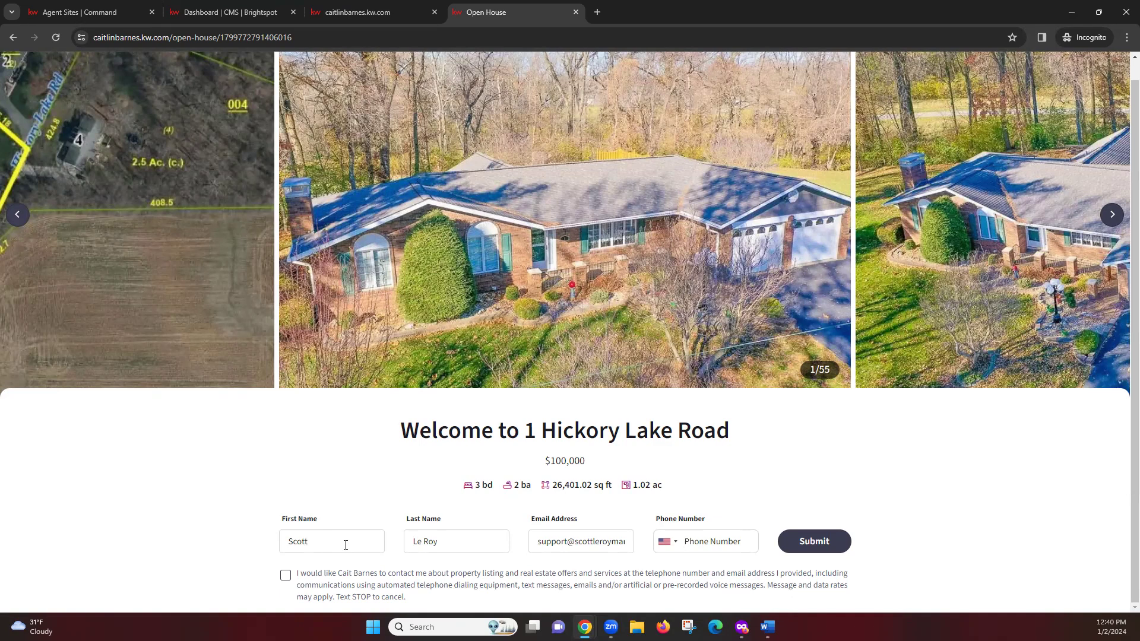
Step: Tick the agent-contact consent checkbox and submit the test sign-in
{"action": "left_click", "coordinate": [216, 460]}
{"action": "left_click", "coordinate": [286, 576]}
{"action": "left_click", "coordinate": [822, 543]}
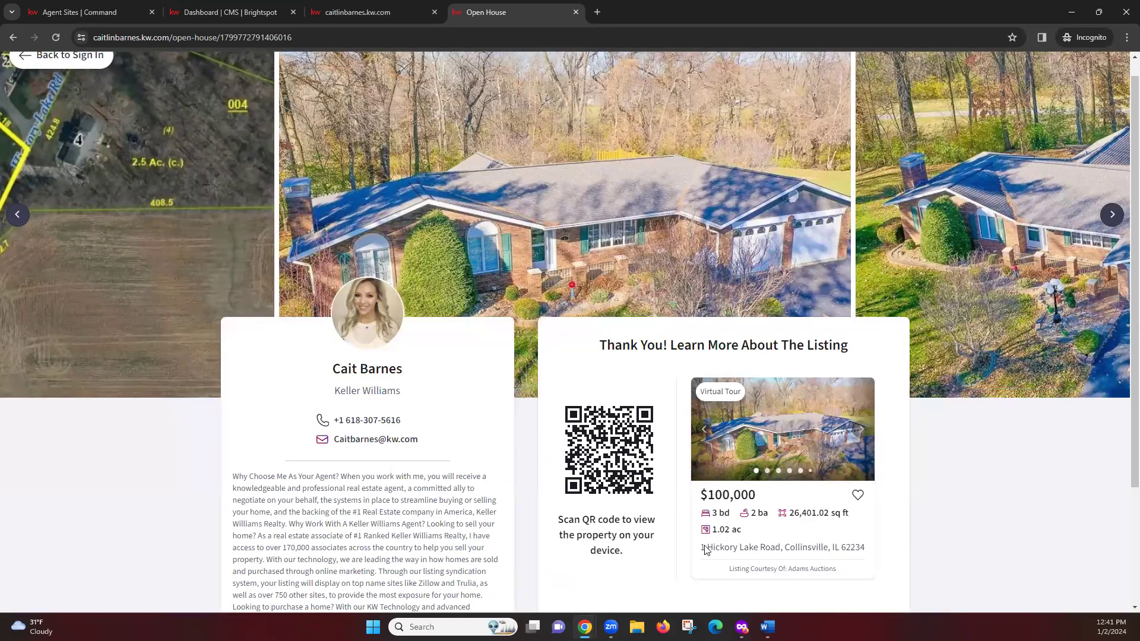
Step: Look over the Thank You page, then use Back to Sign In for an empty form
{"action": "scroll", "coordinate": [608, 448], "scroll_direction": "down", "scroll_amount": 3}
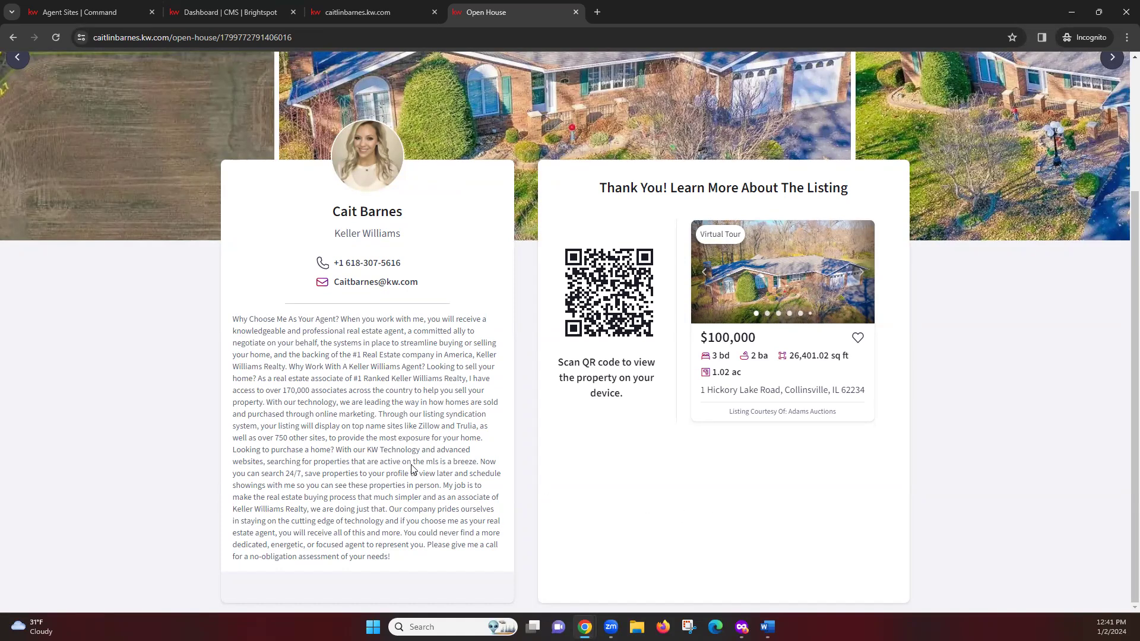
{"action": "scroll", "coordinate": [335, 485], "scroll_direction": "up", "scroll_amount": 3}
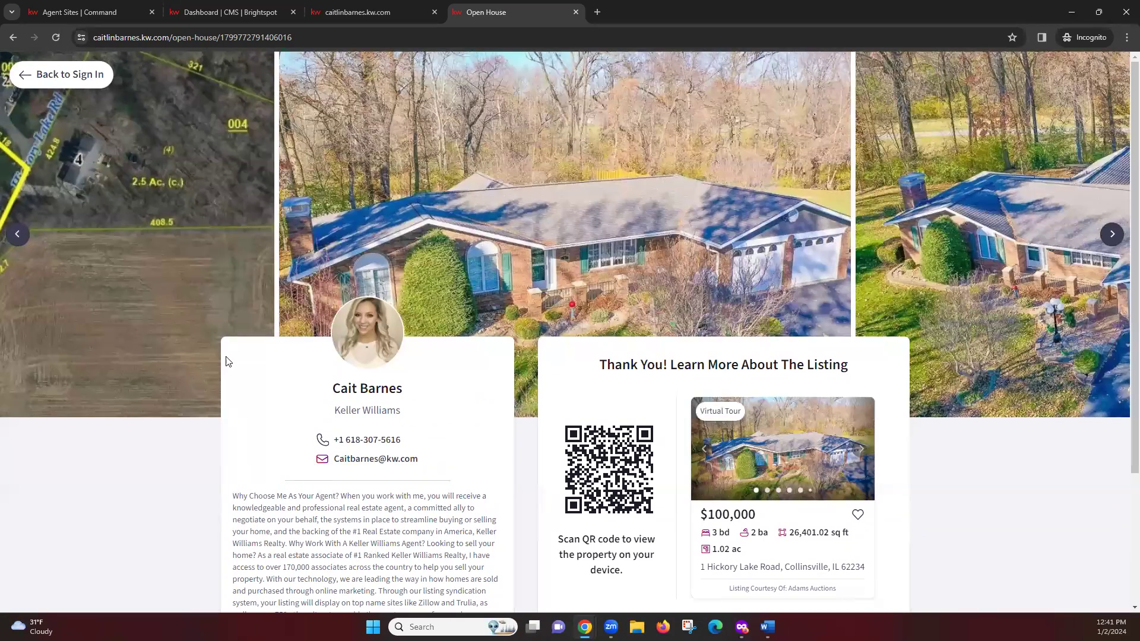
{"action": "left_click", "coordinate": [57, 80]}
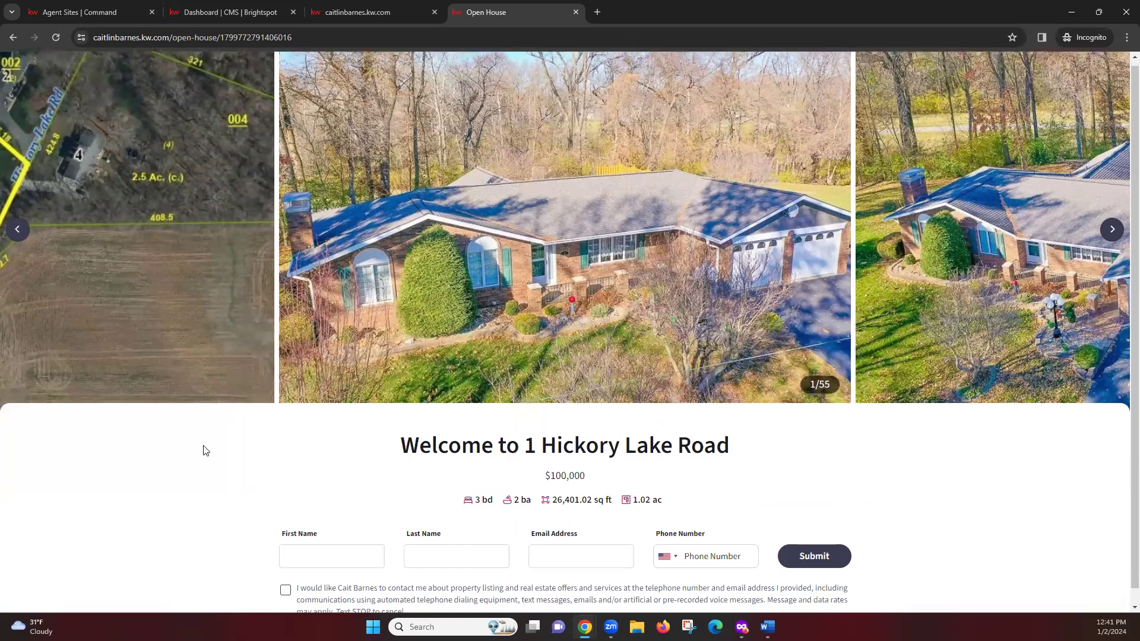
Step: Copy the open-house page's full URL from the address bar and switch to the other Firefox window
{"action": "scroll", "coordinate": [204, 469], "scroll_direction": "down", "scroll_amount": 1}
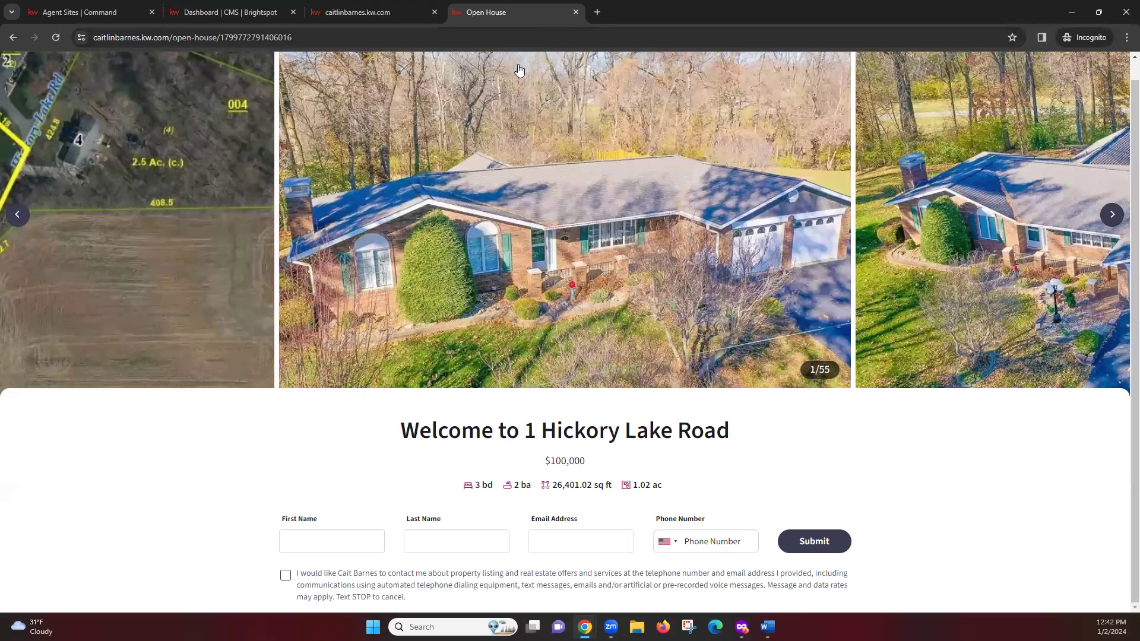
{"action": "left_click", "coordinate": [332, 36]}
{"action": "key", "text": "ctrl+a"}
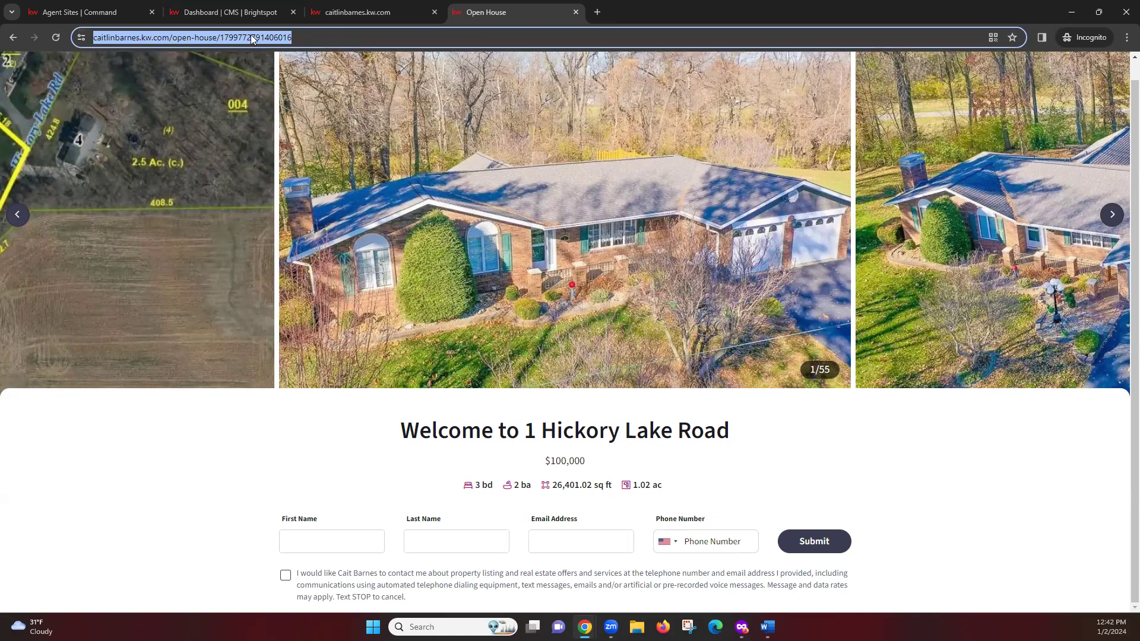
{"action": "right_click", "coordinate": [261, 41]}
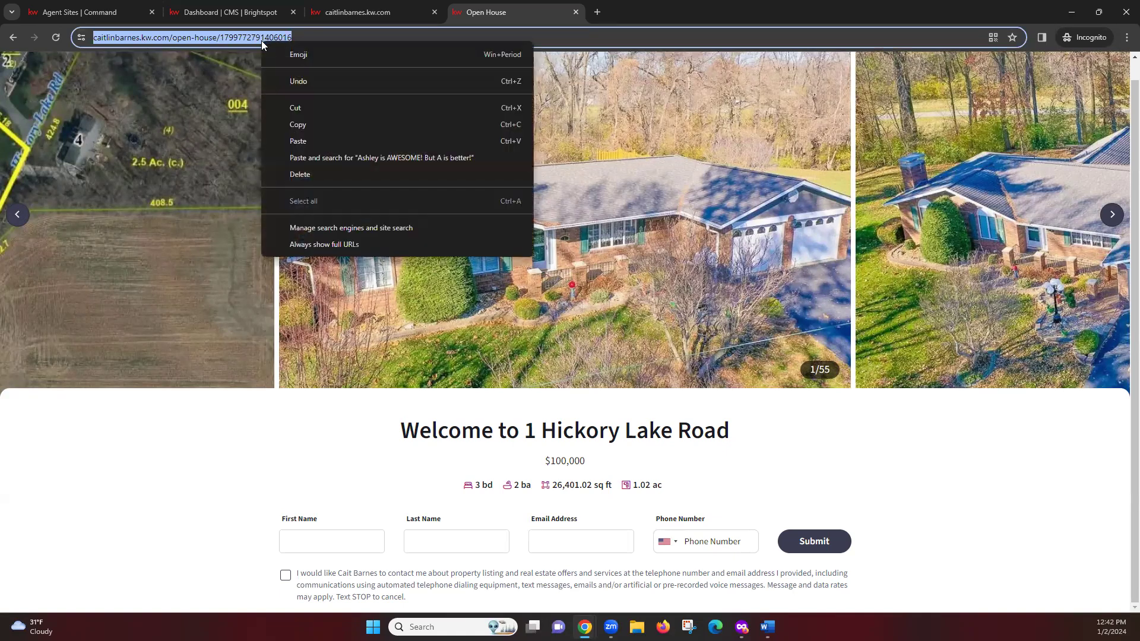
{"action": "left_click", "coordinate": [292, 125]}
{"action": "left_click", "coordinate": [272, 465]}
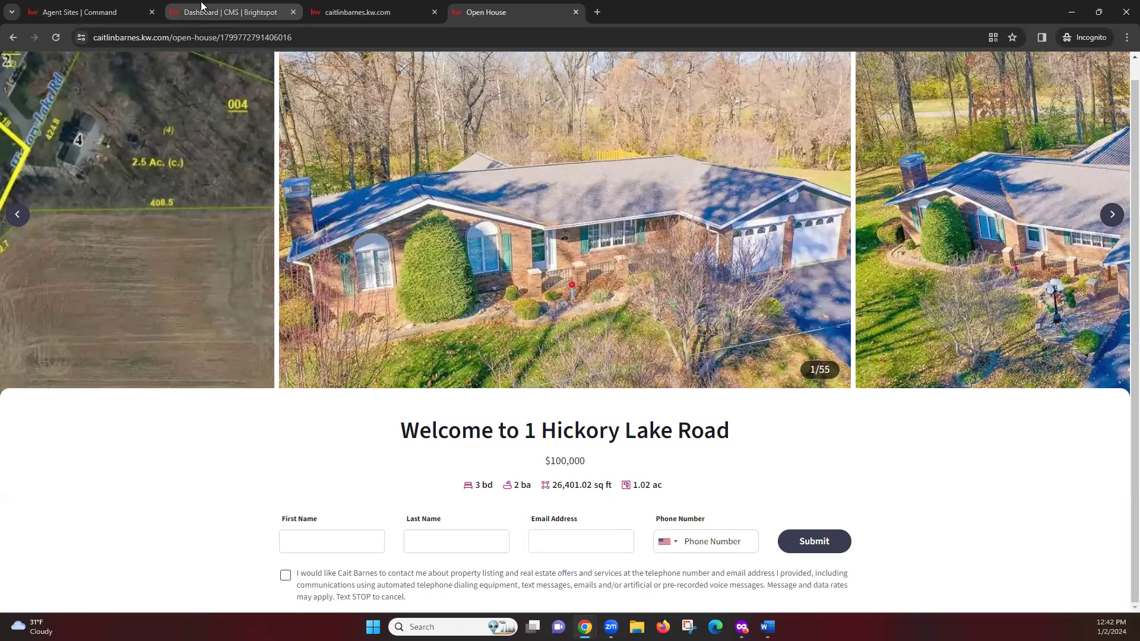
{"action": "mouse_move", "coordinate": [201, 1]}
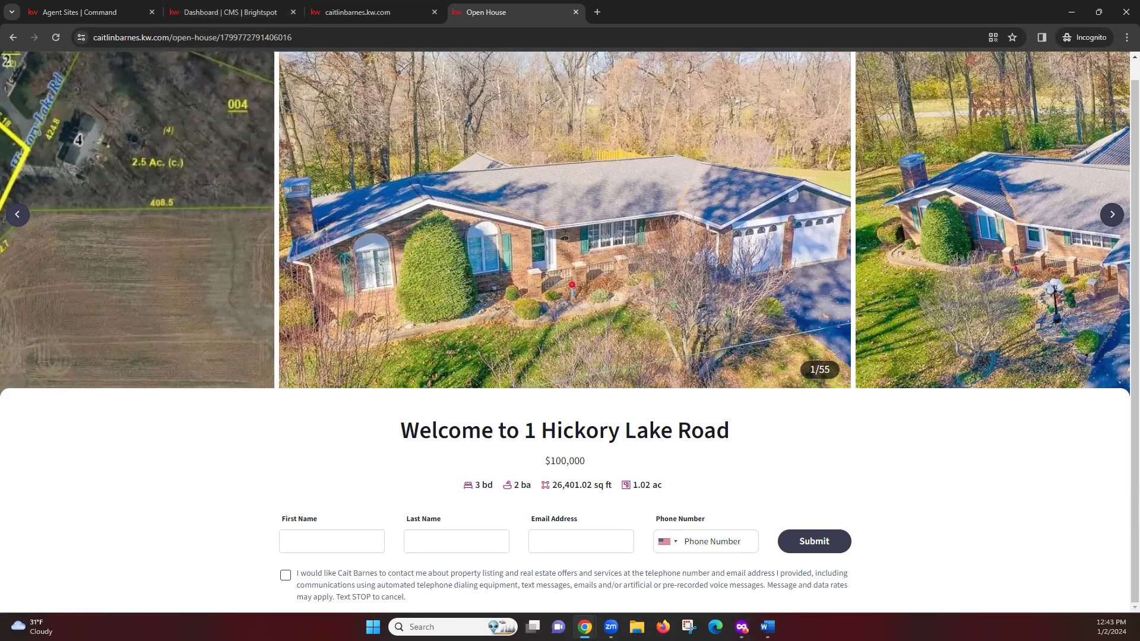
{"action": "key", "text": "alt+Tab"}
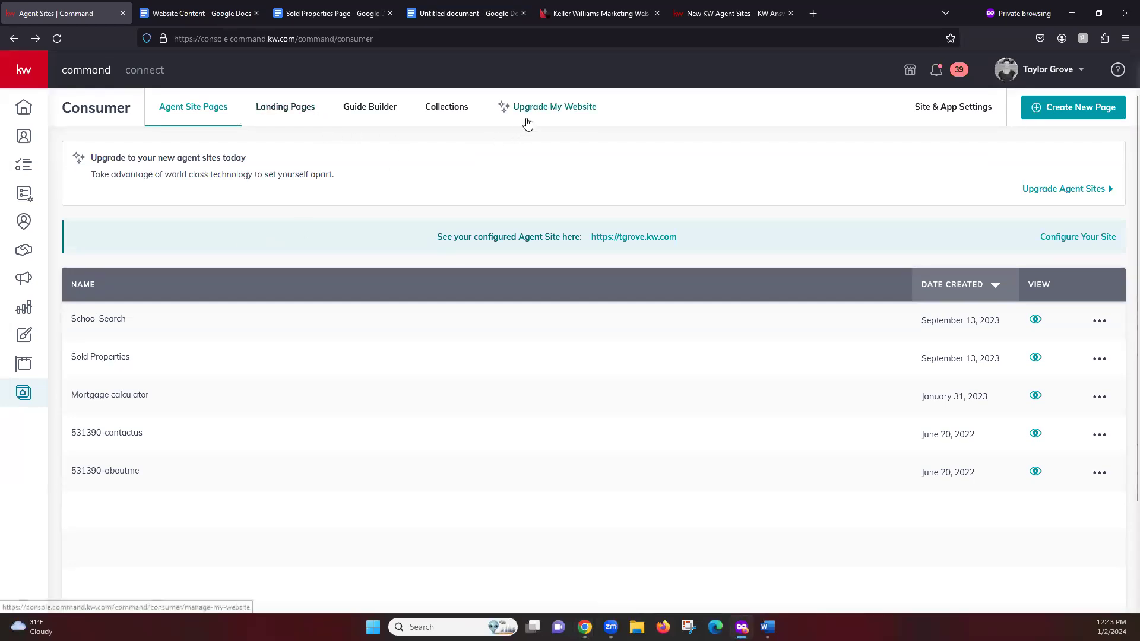
Step: Switch to the Keller Williams Marketing Website tab showing the New KW Agent Websites training page
{"action": "left_click", "coordinate": [584, 14]}
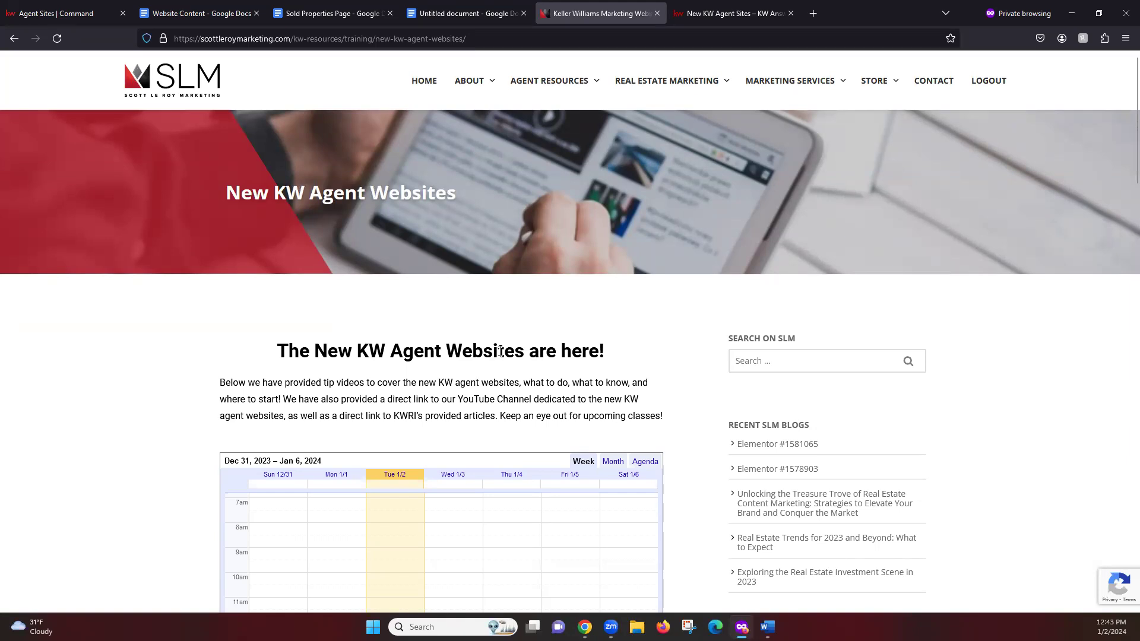
{"action": "mouse_move", "coordinate": [545, 82]}
{"action": "scroll", "coordinate": [666, 380], "scroll_direction": "down", "scroll_amount": 3}
{"action": "scroll", "coordinate": [636, 378], "scroll_direction": "down", "scroll_amount": 1}
{"action": "scroll", "coordinate": [627, 377], "scroll_direction": "down", "scroll_amount": 2}
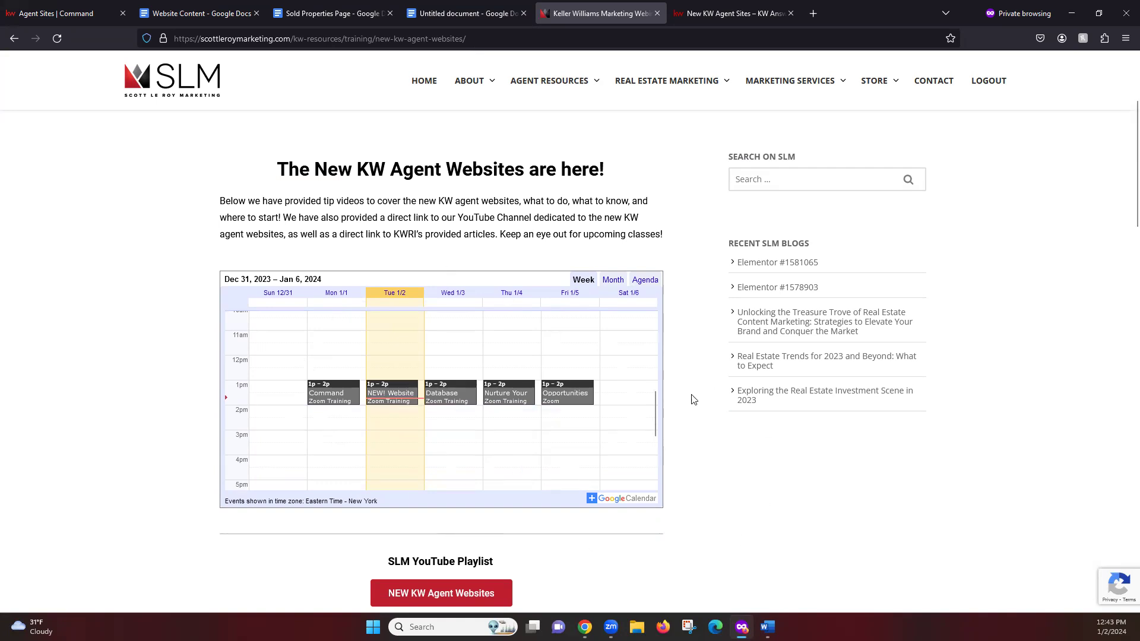
{"action": "scroll", "coordinate": [697, 283], "scroll_direction": "down", "scroll_amount": 1}
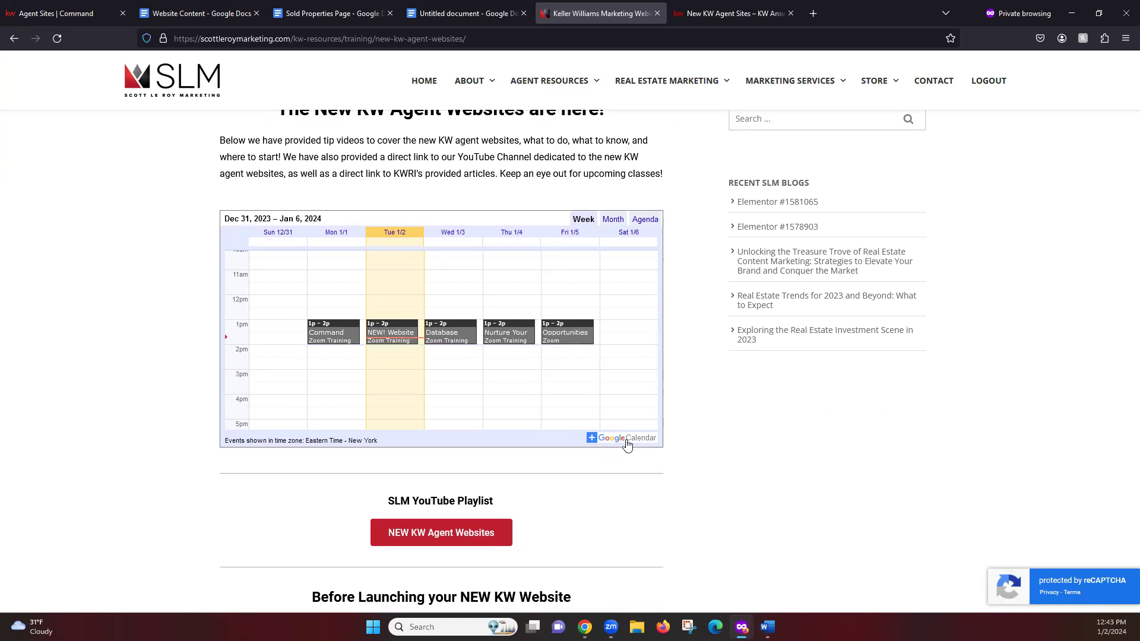
{"action": "scroll", "coordinate": [758, 405], "scroll_direction": "down", "scroll_amount": 1}
{"action": "scroll", "coordinate": [758, 405], "scroll_direction": "down", "scroll_amount": 3}
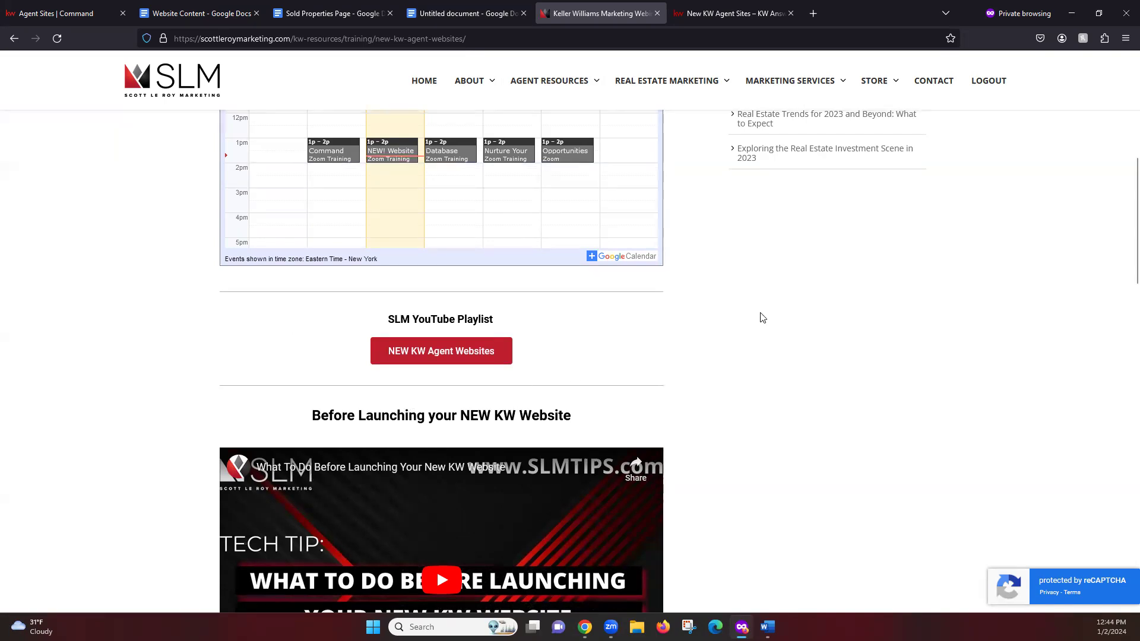
{"action": "scroll", "coordinate": [763, 315], "scroll_direction": "down", "scroll_amount": 1}
{"action": "scroll", "coordinate": [765, 309], "scroll_direction": "down", "scroll_amount": 3}
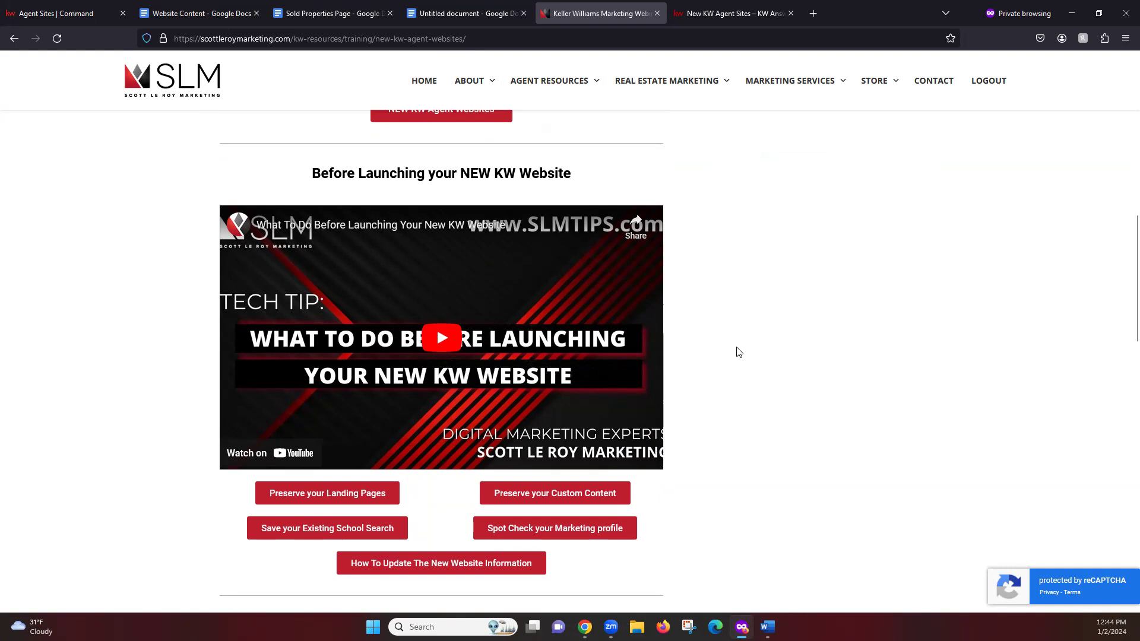
{"action": "scroll", "coordinate": [738, 351], "scroll_direction": "down", "scroll_amount": 1}
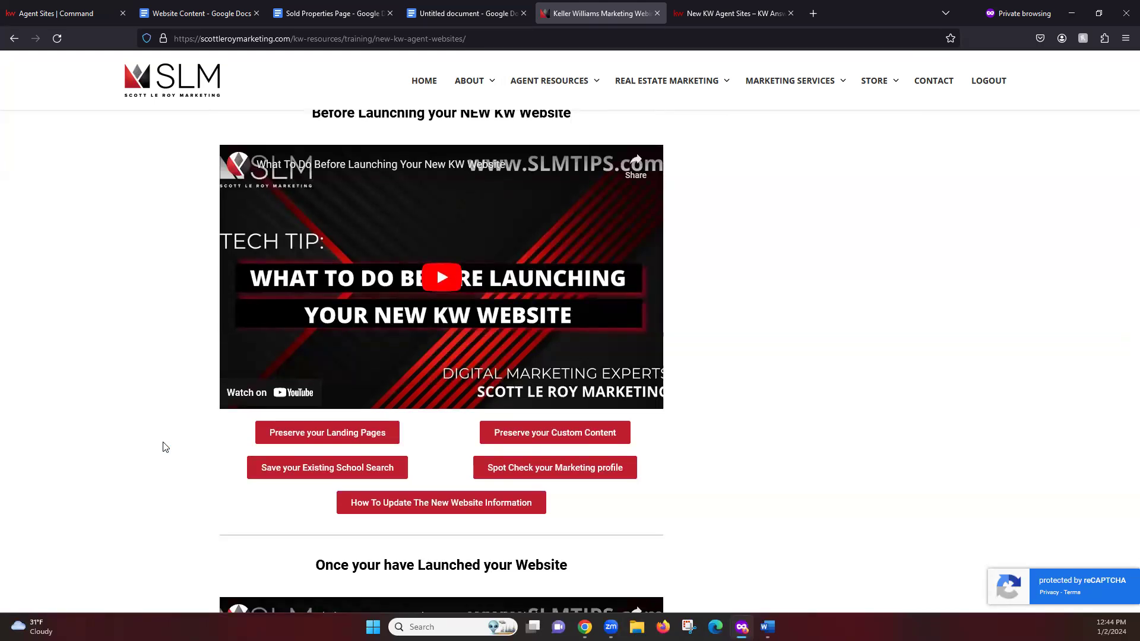
{"action": "scroll", "coordinate": [132, 312], "scroll_direction": "down", "scroll_amount": 2}
{"action": "scroll", "coordinate": [132, 313], "scroll_direction": "down", "scroll_amount": 5}
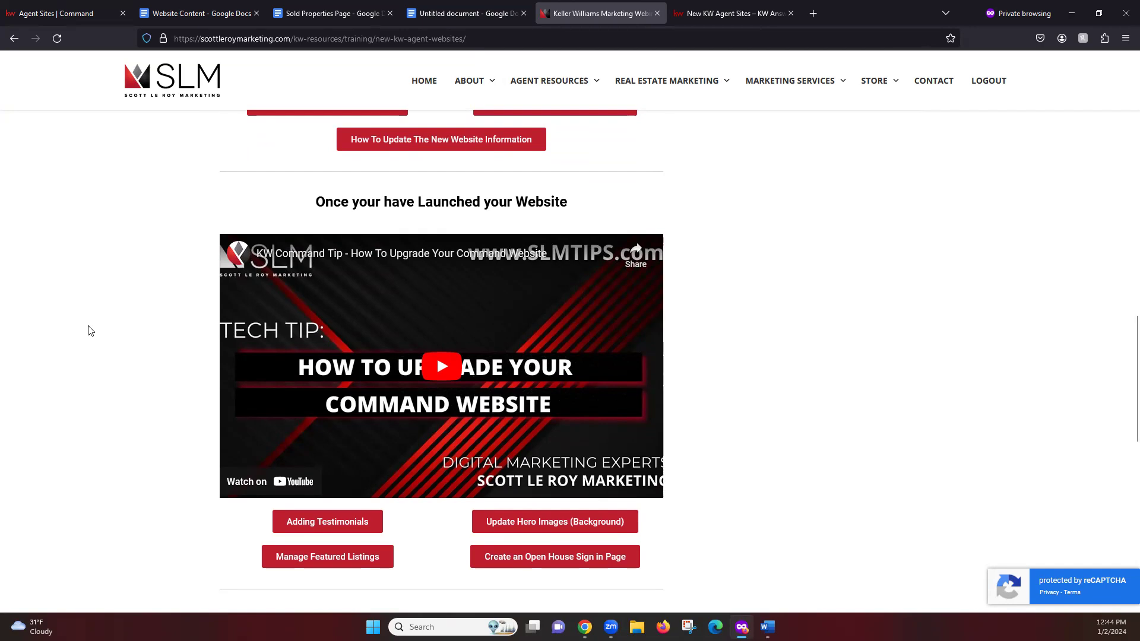
{"action": "scroll", "coordinate": [98, 356], "scroll_direction": "down", "scroll_amount": 1}
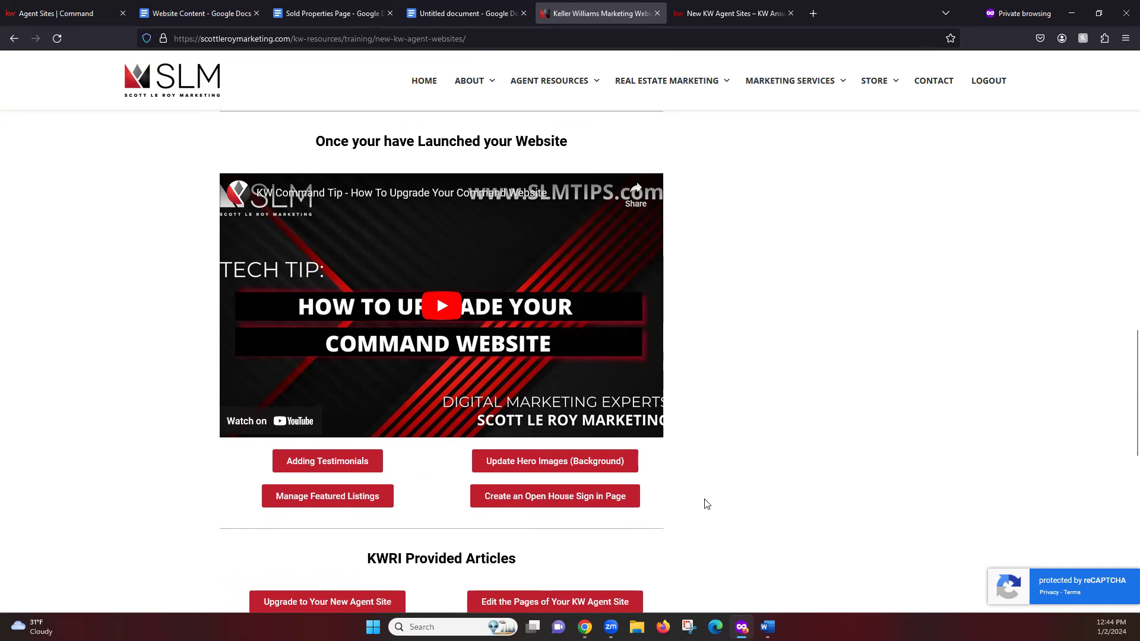
{"action": "scroll", "coordinate": [789, 270], "scroll_direction": "down", "scroll_amount": 4}
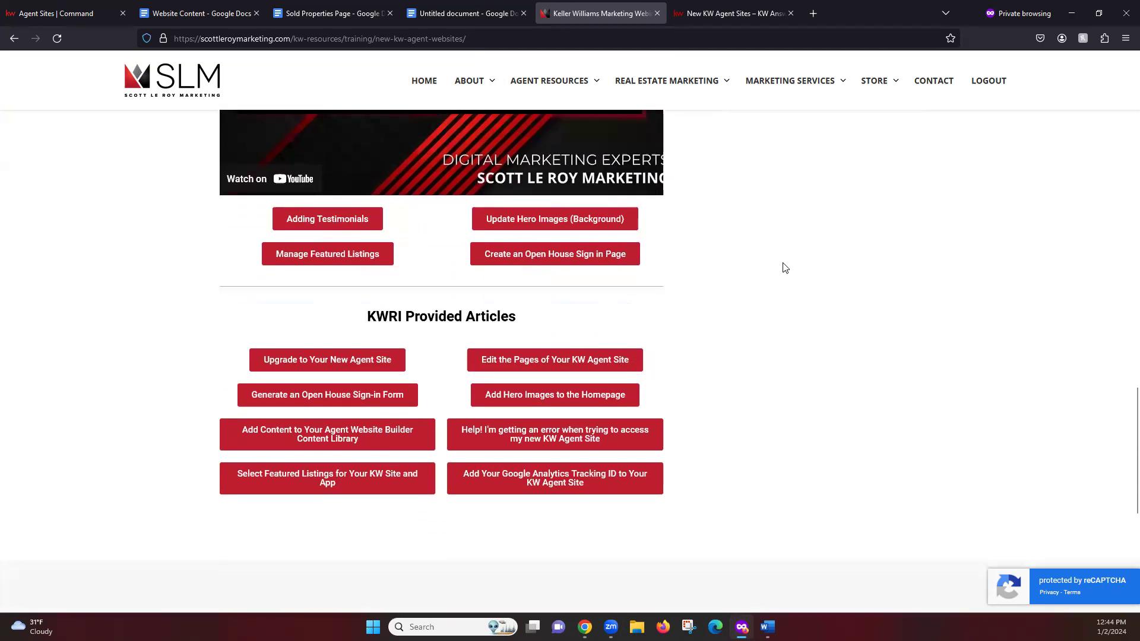
{"action": "scroll", "coordinate": [760, 392], "scroll_direction": "down", "scroll_amount": 1}
{"action": "scroll", "coordinate": [814, 451], "scroll_direction": "up", "scroll_amount": 1}
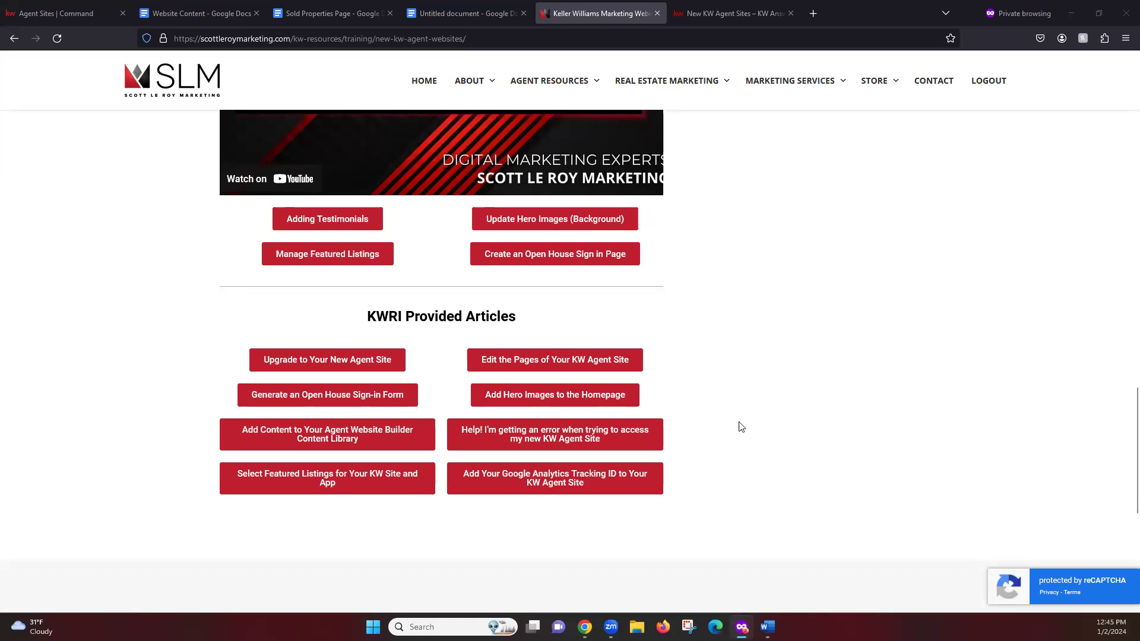
{"action": "scroll", "coordinate": [799, 422], "scroll_direction": "up", "scroll_amount": 15}
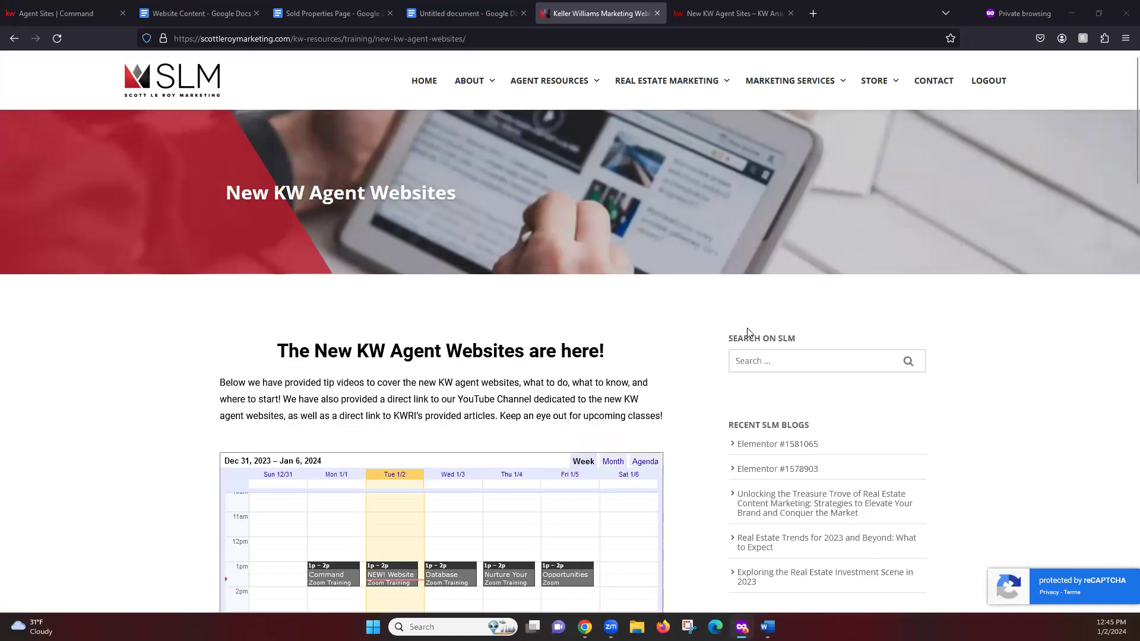
Step: Open the New KW Agent Sites – KW Answers tab and scroll through its article list
{"action": "left_click", "coordinate": [725, 5]}
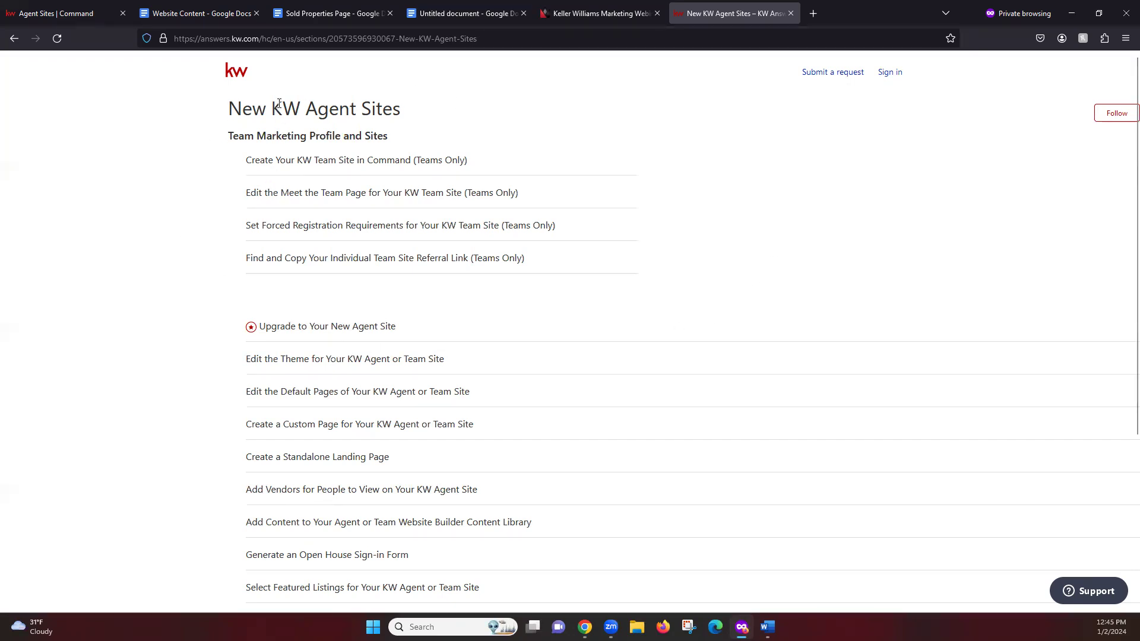
{"action": "scroll", "coordinate": [193, 308], "scroll_direction": "down", "scroll_amount": 3}
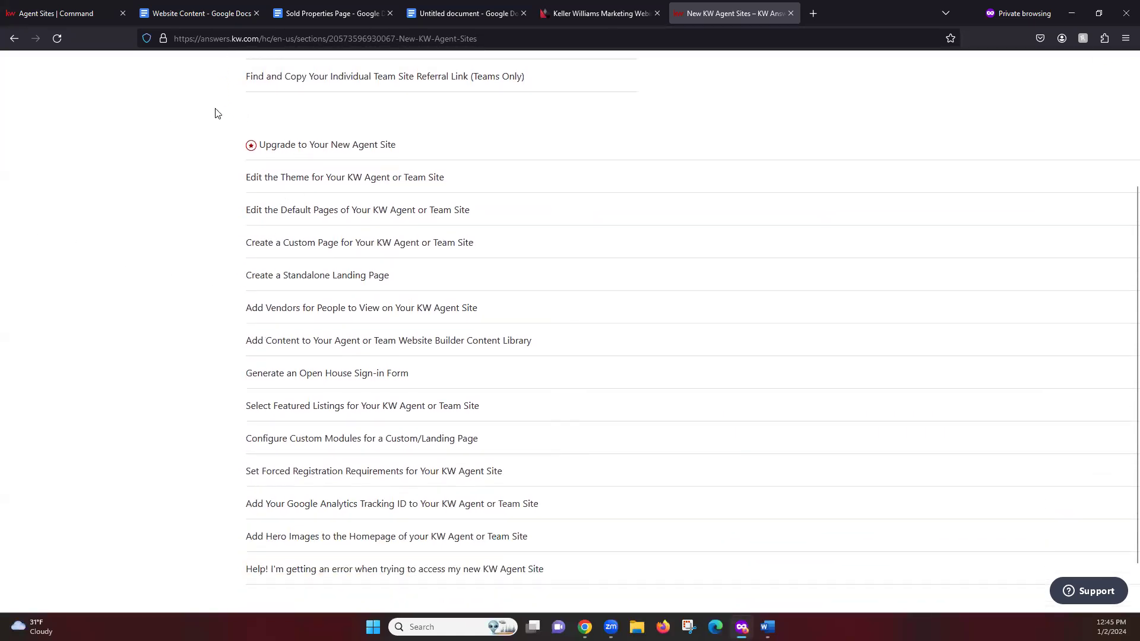
{"action": "scroll", "coordinate": [175, 416], "scroll_direction": "down", "scroll_amount": 1}
{"action": "scroll", "coordinate": [176, 426], "scroll_direction": "up", "scroll_amount": 1}
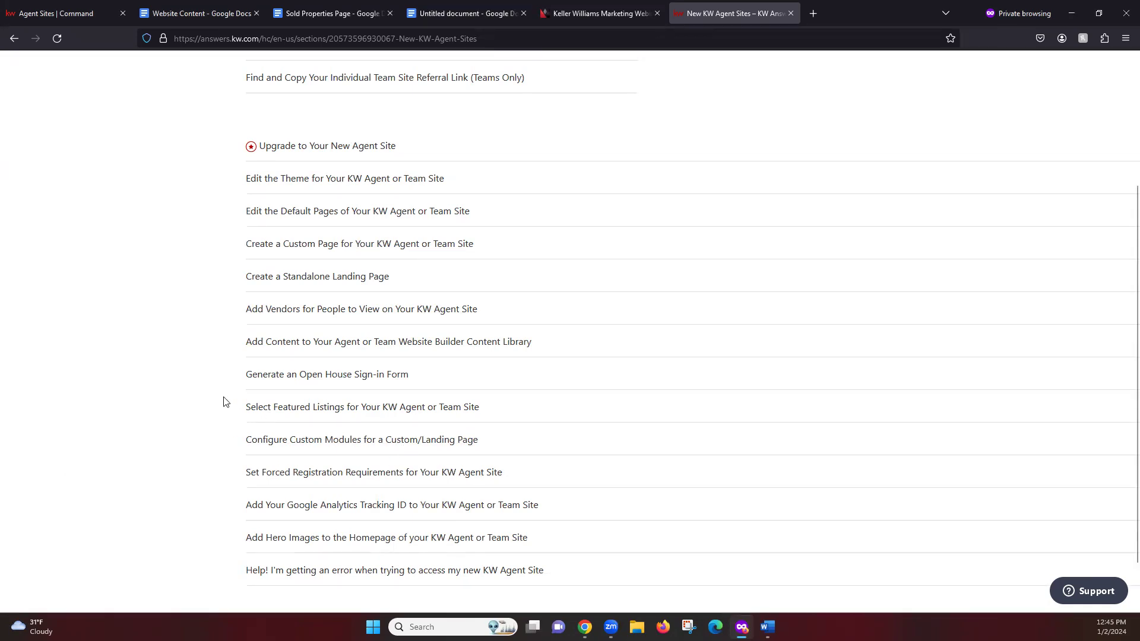
{"action": "scroll", "coordinate": [224, 403], "scroll_direction": "down", "scroll_amount": 2}
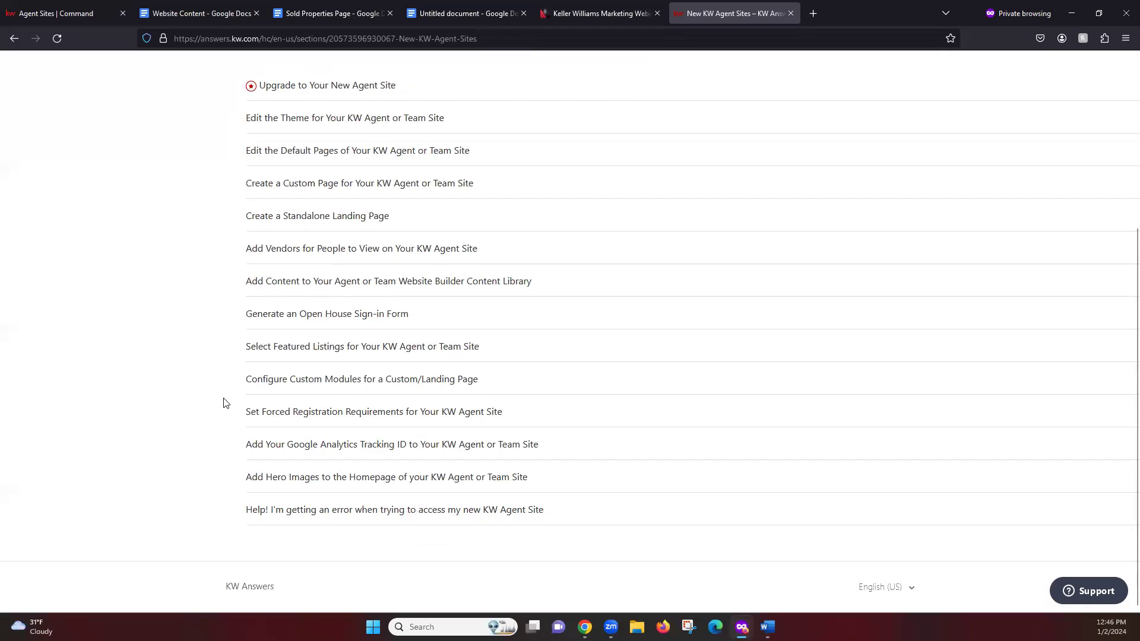